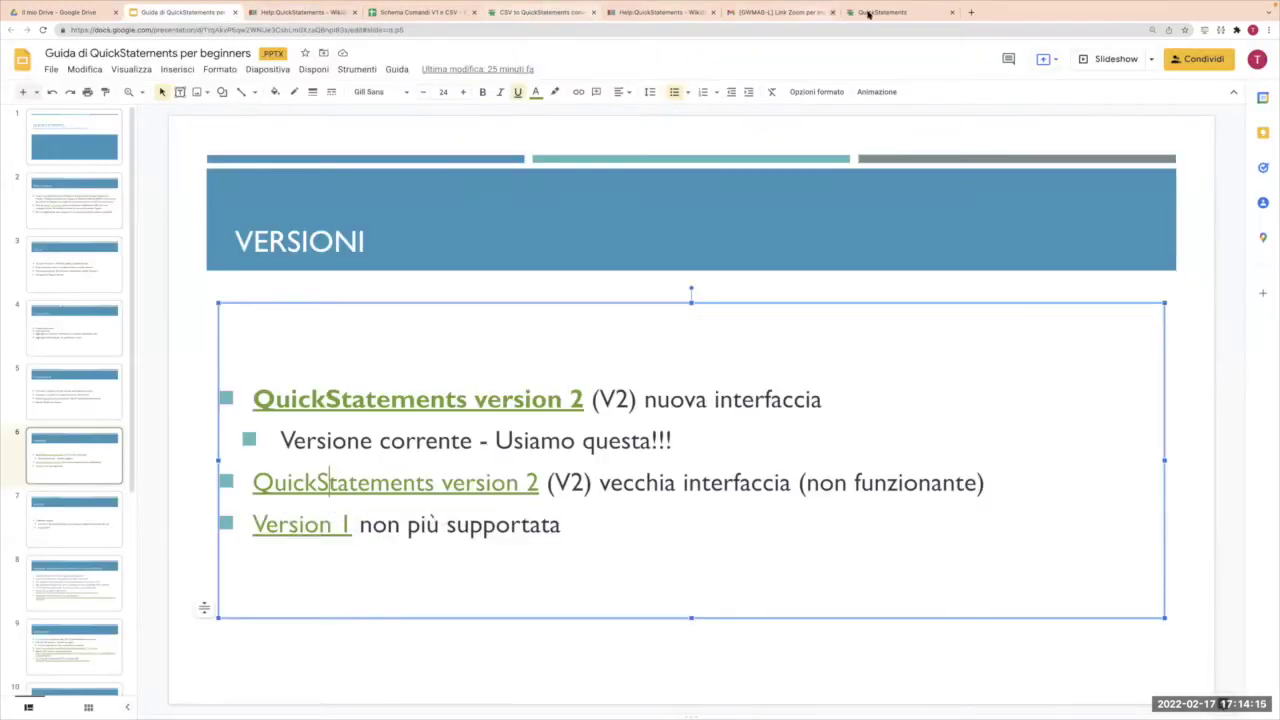
- Switch to QuickStatements, open its home page and check the available interface languages, keeping italiano
click(866, 12)
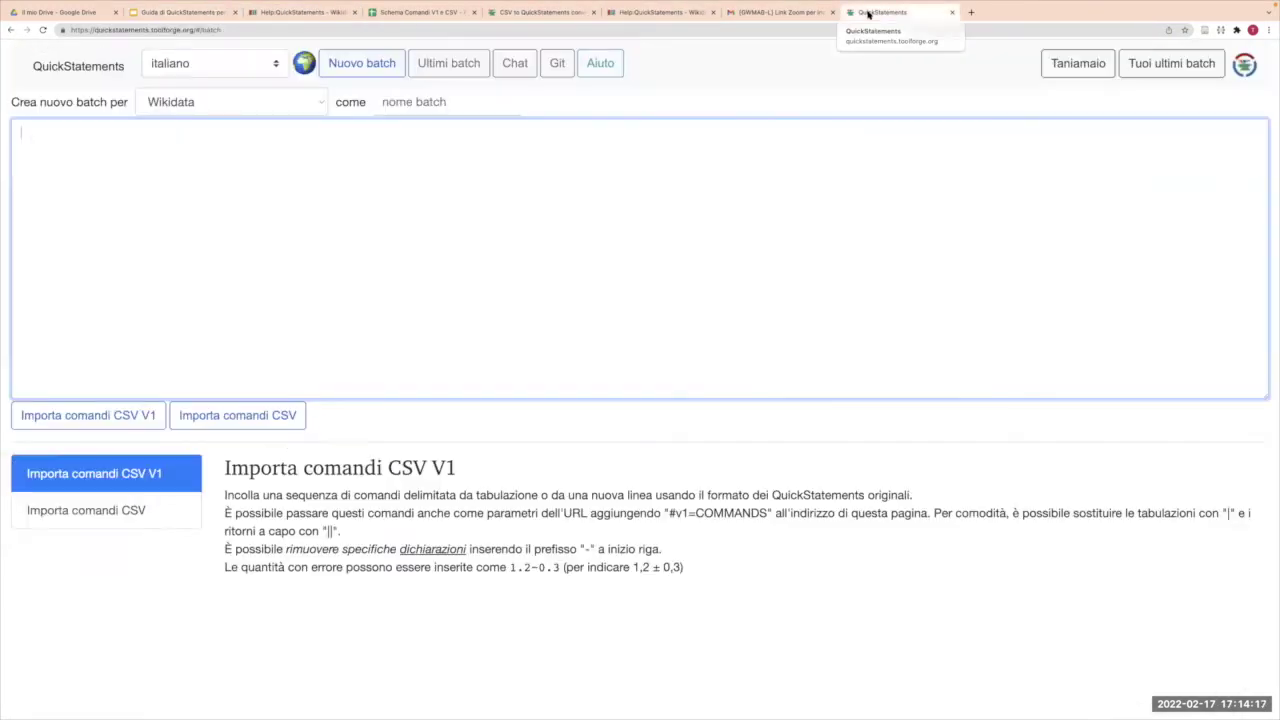
click(194, 13)
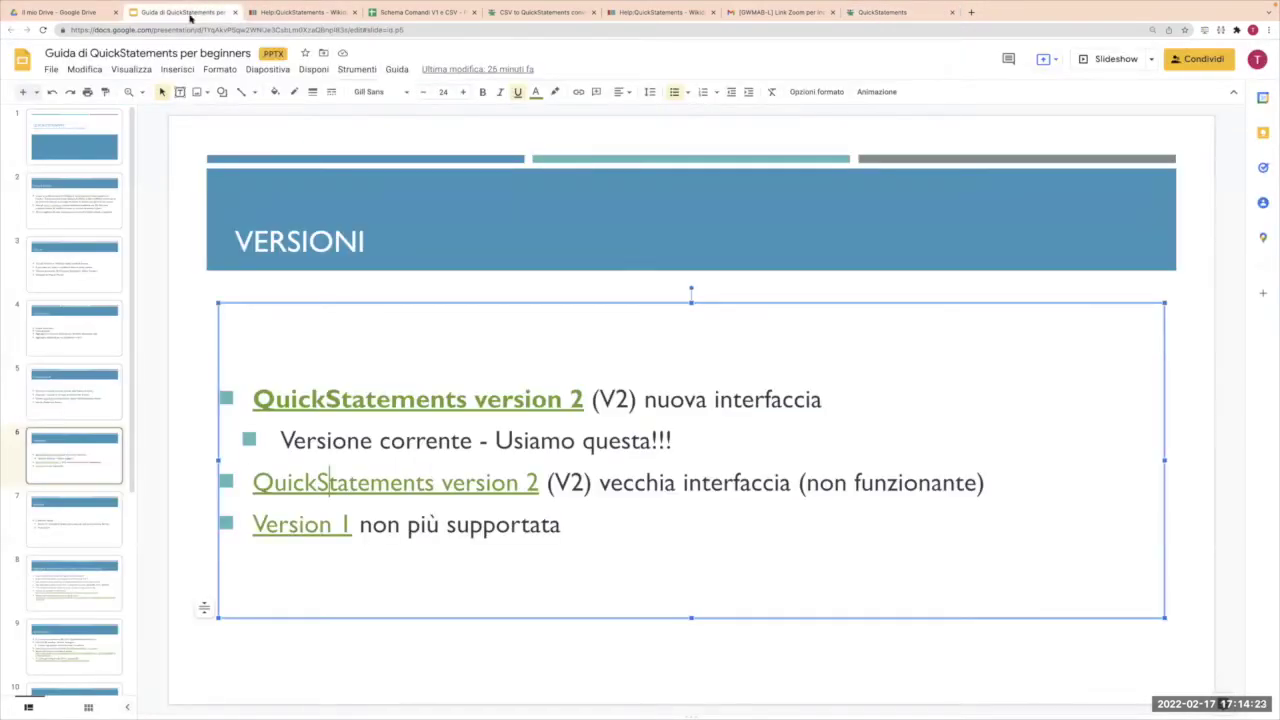
click(868, 13)
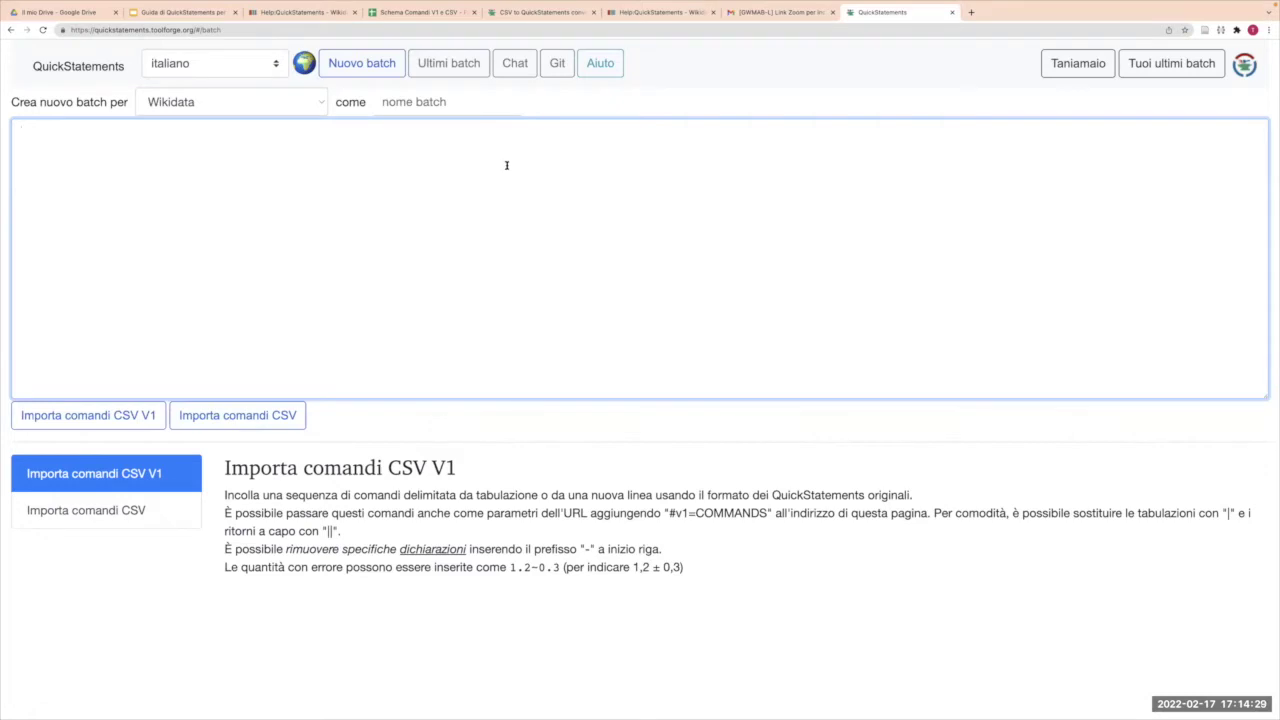
click(92, 66)
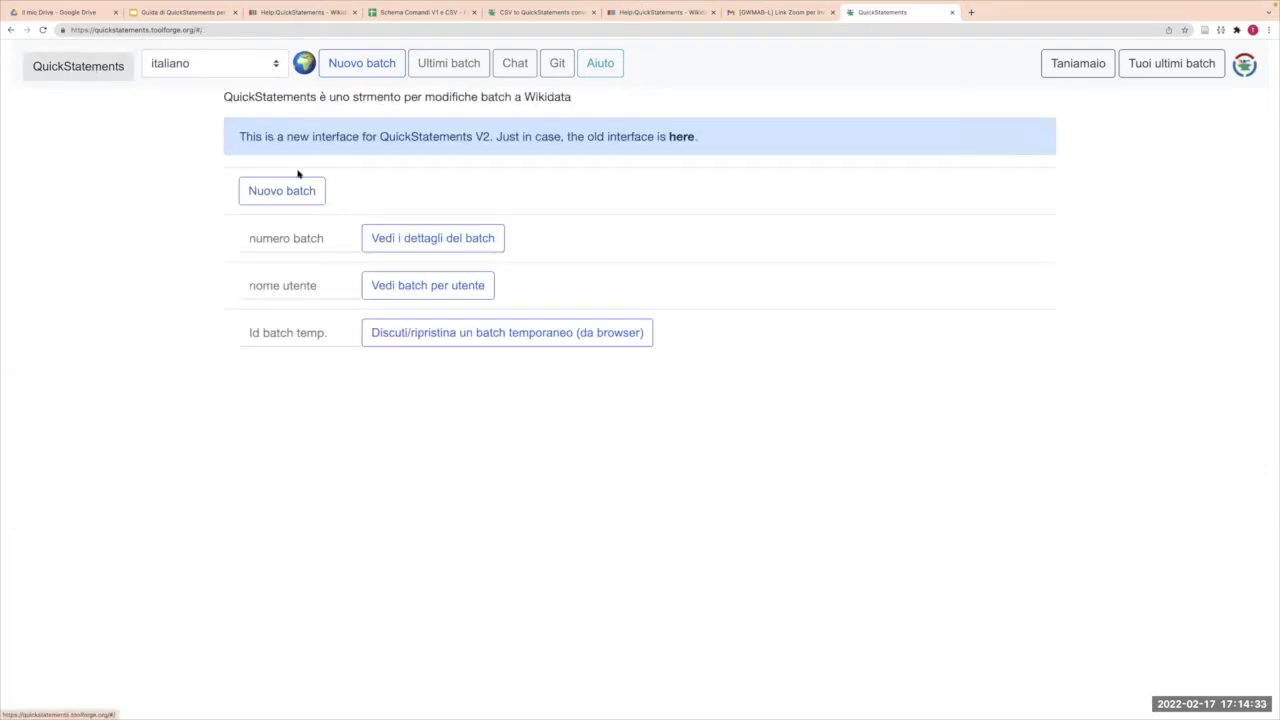
click(204, 68)
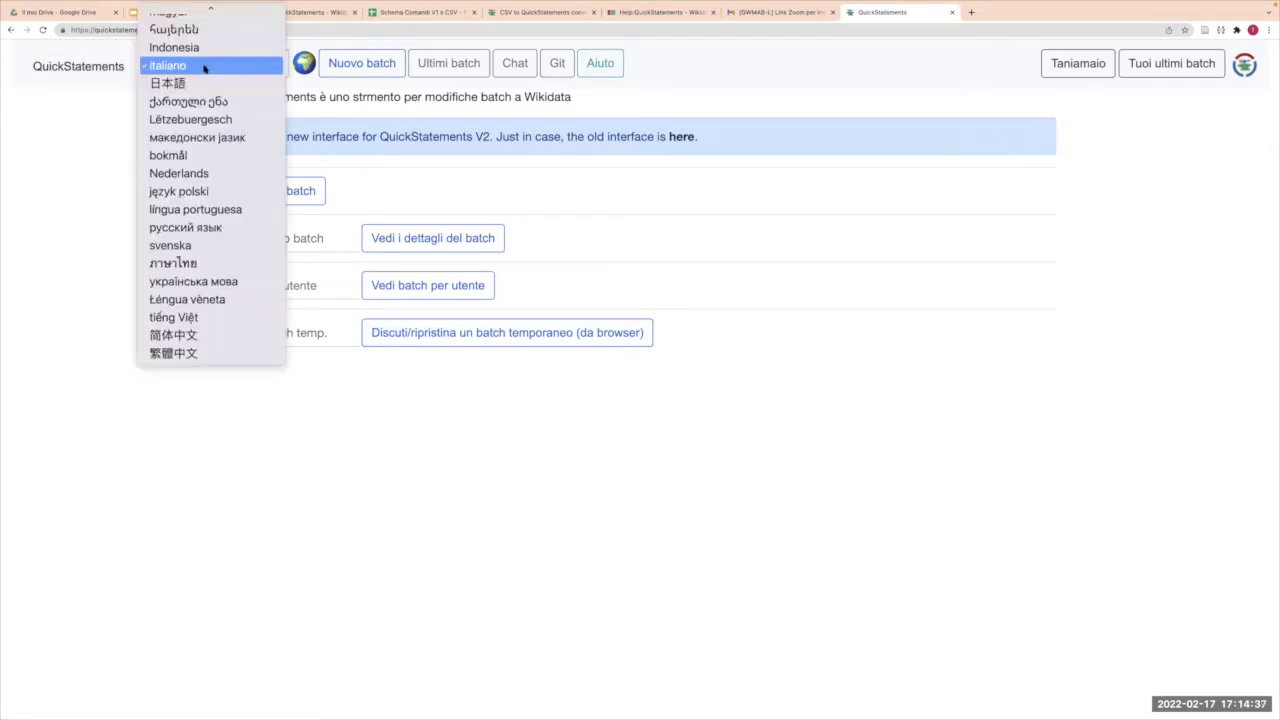
click(206, 68)
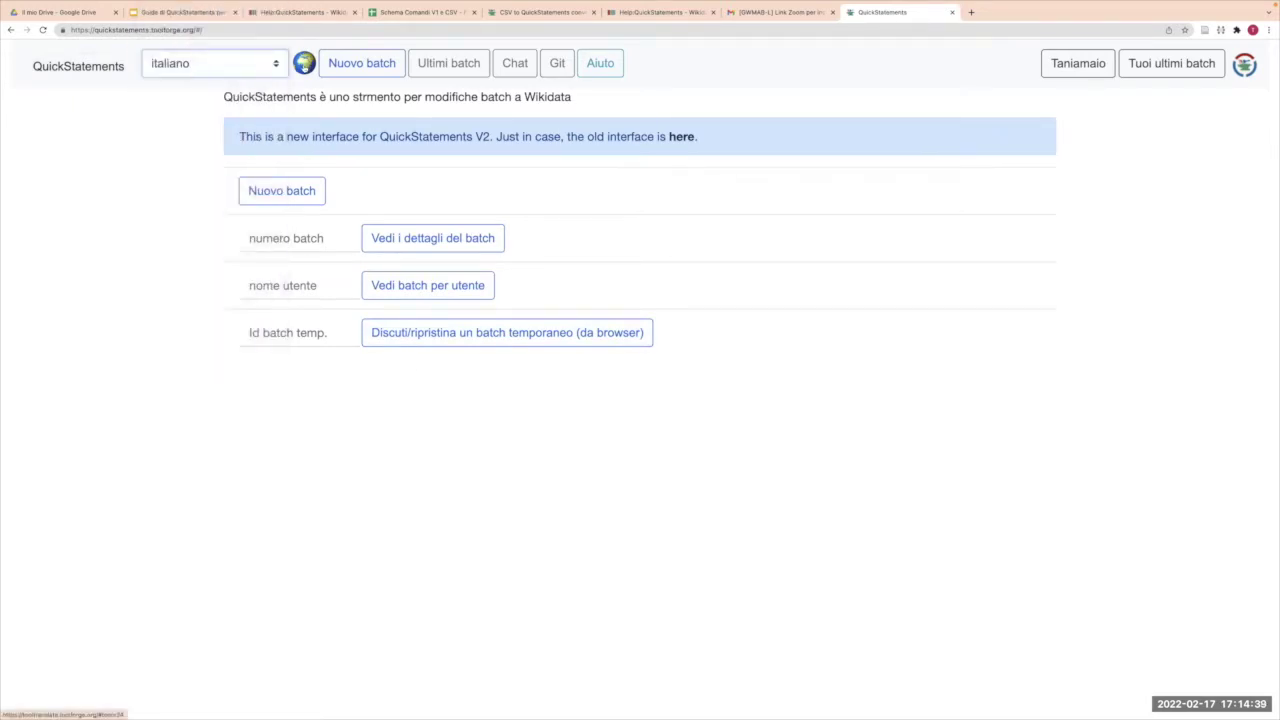
- View the Italian translations of the QuickStatements interface in Tool Translate, and close that page
click(304, 65)
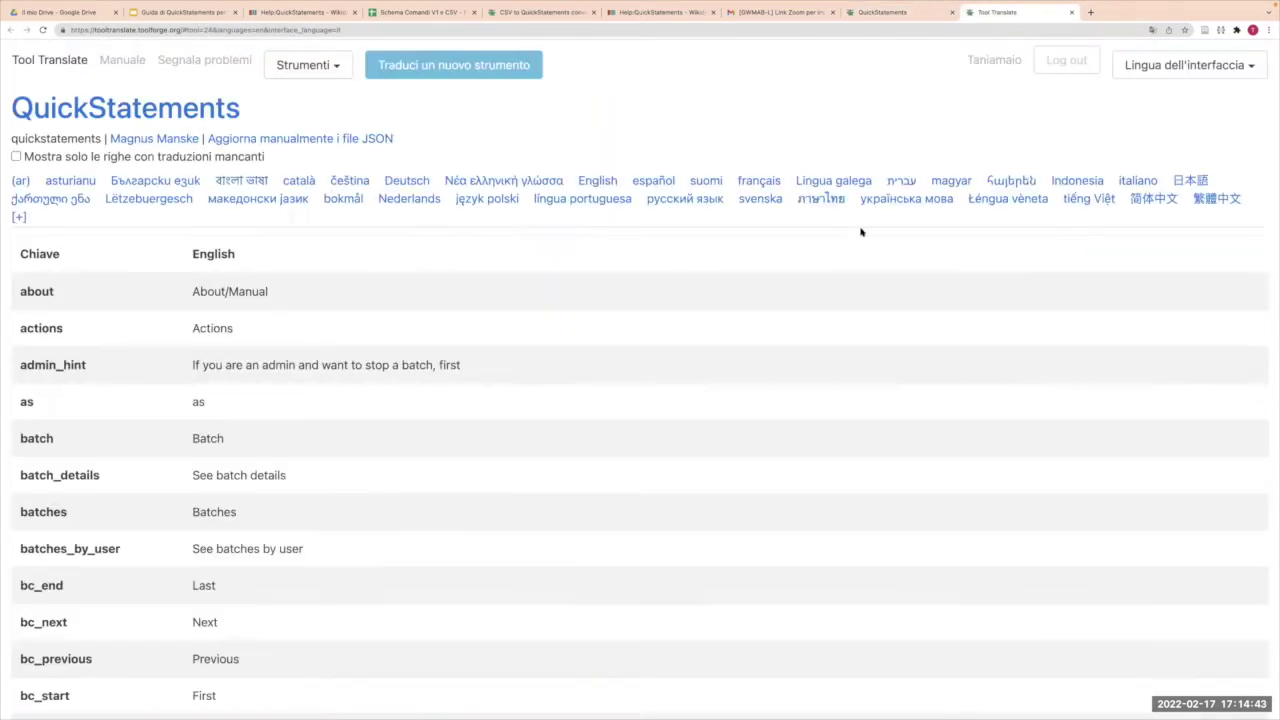
click(1137, 182)
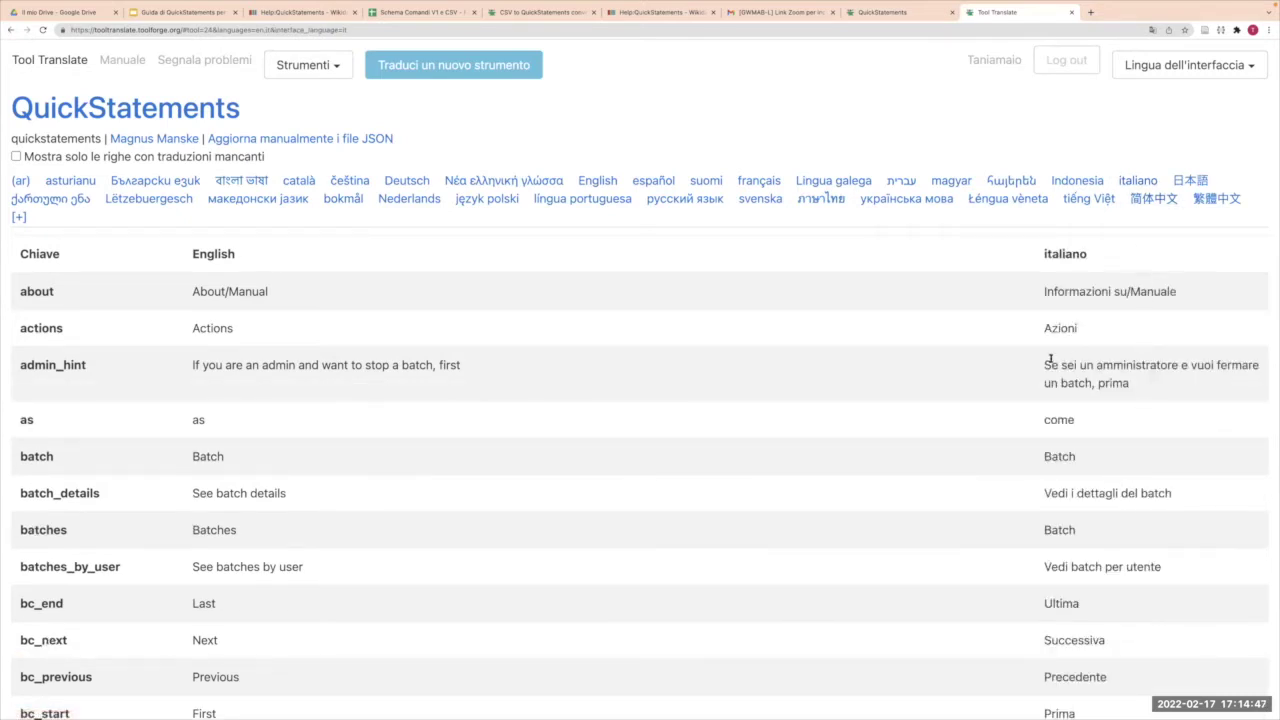
click(1072, 13)
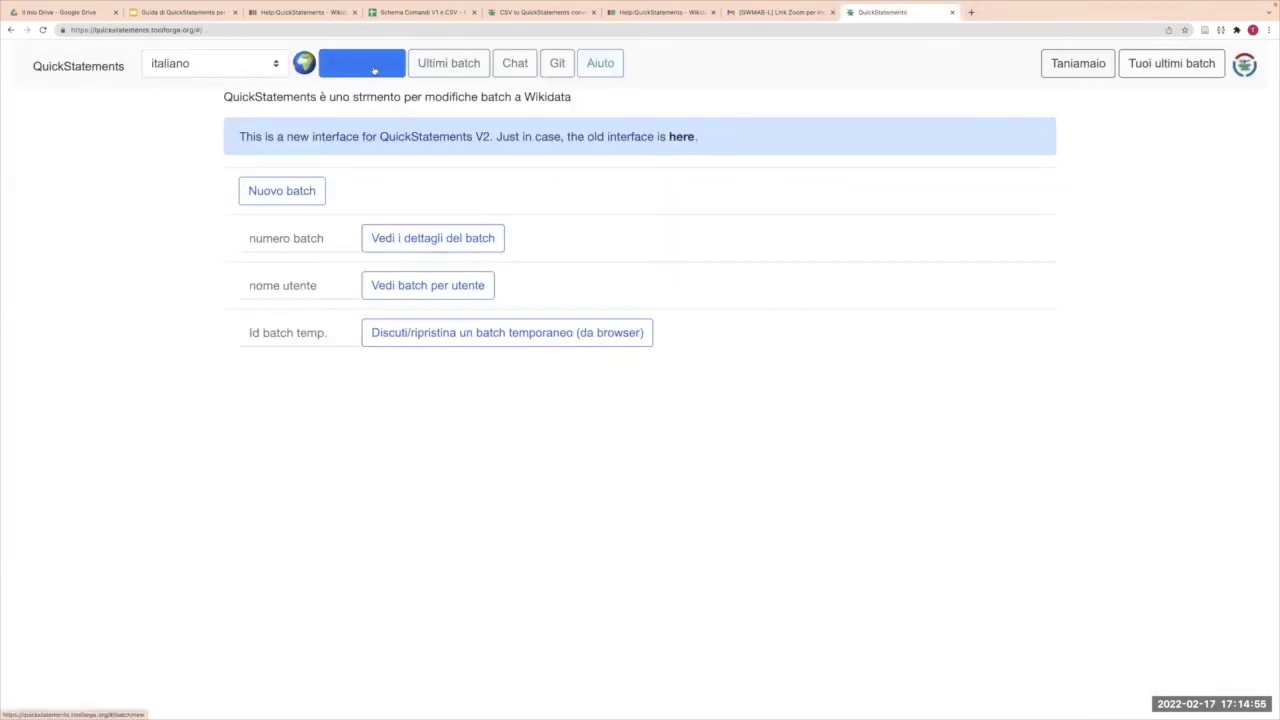
- Open the latest batches list, inspect the details of batch #76507 and return to the list
click(432, 70)
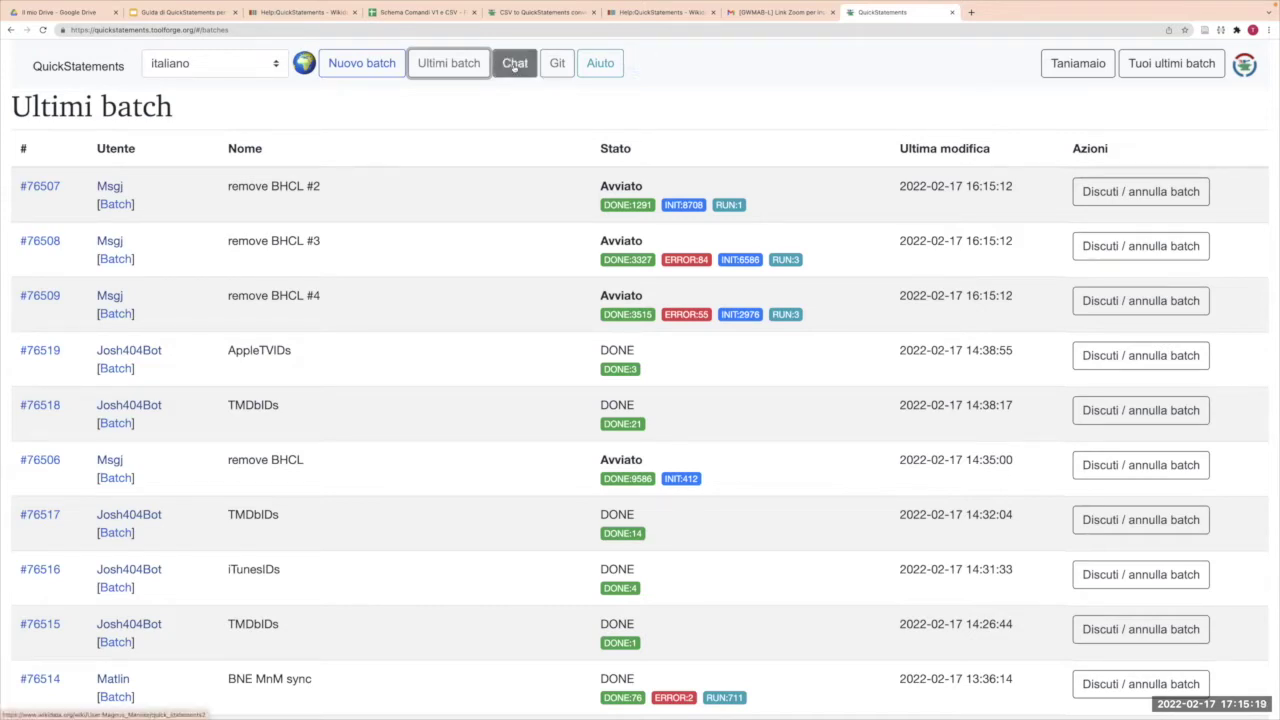
click(42, 187)
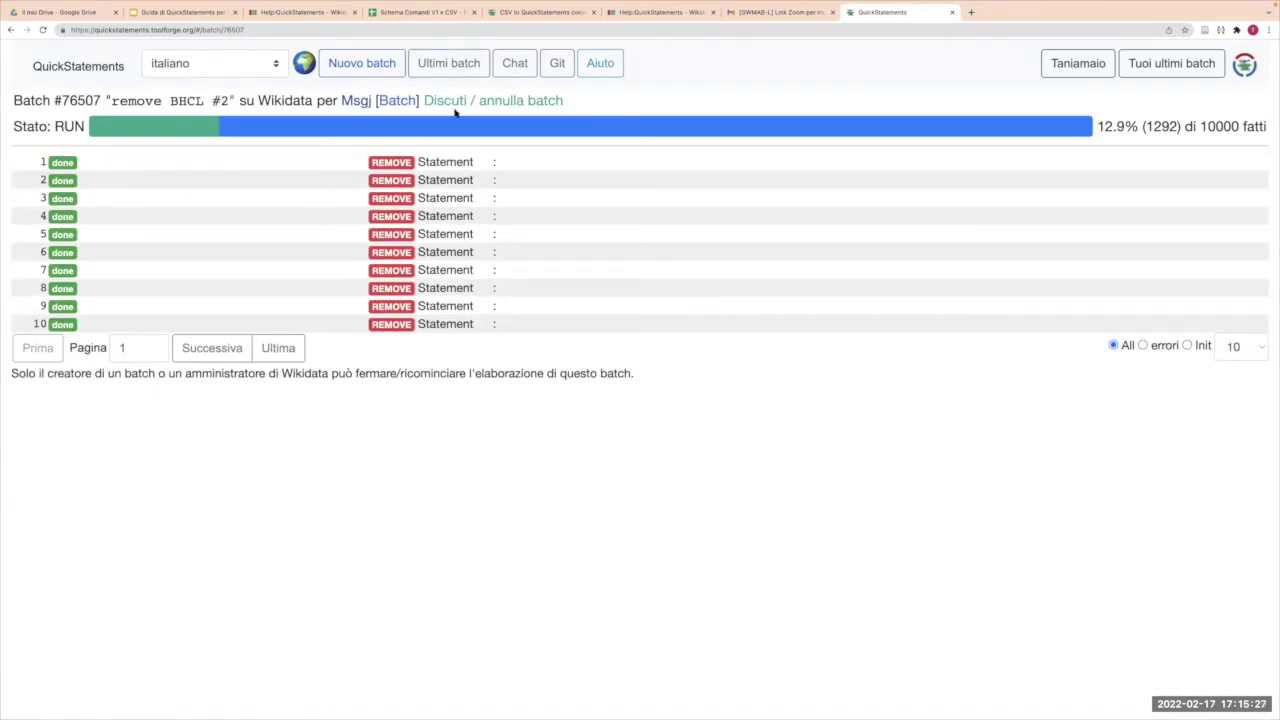
click(443, 64)
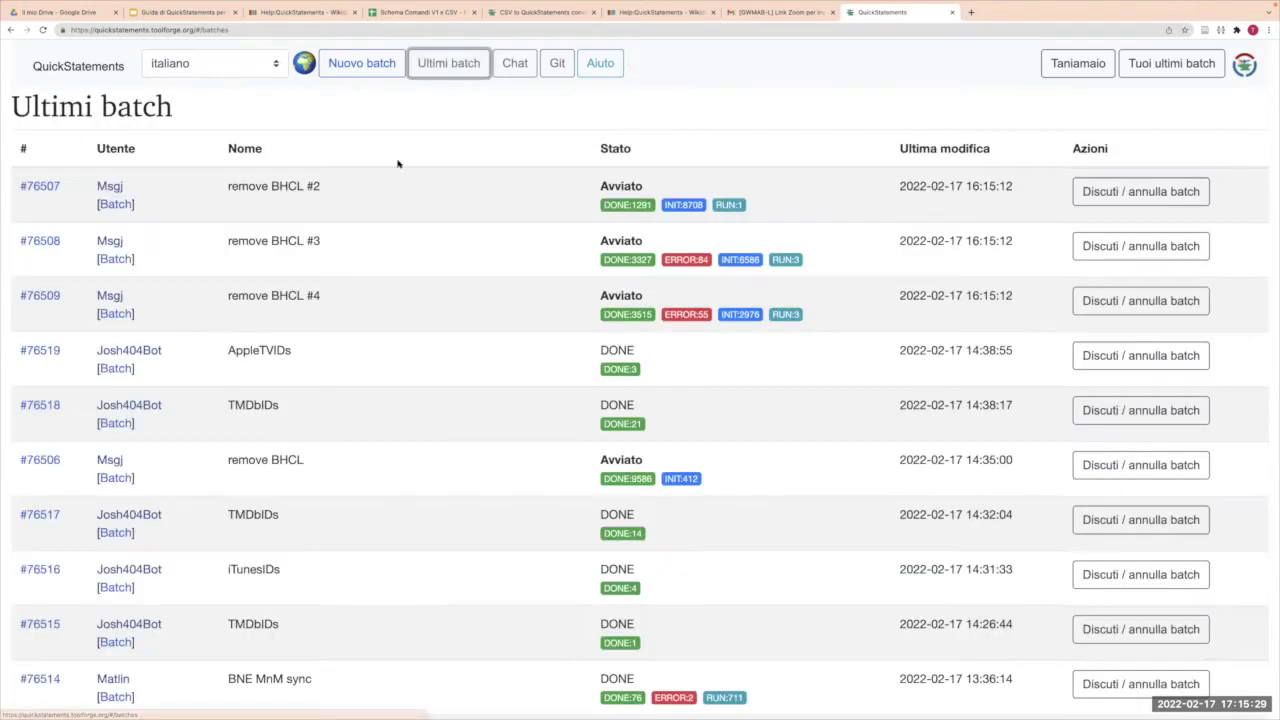
- Look at the tool's GitHub repository and the start of the Help:QuickStatements page on Wikidata, and return to QuickStatements
click(557, 64)
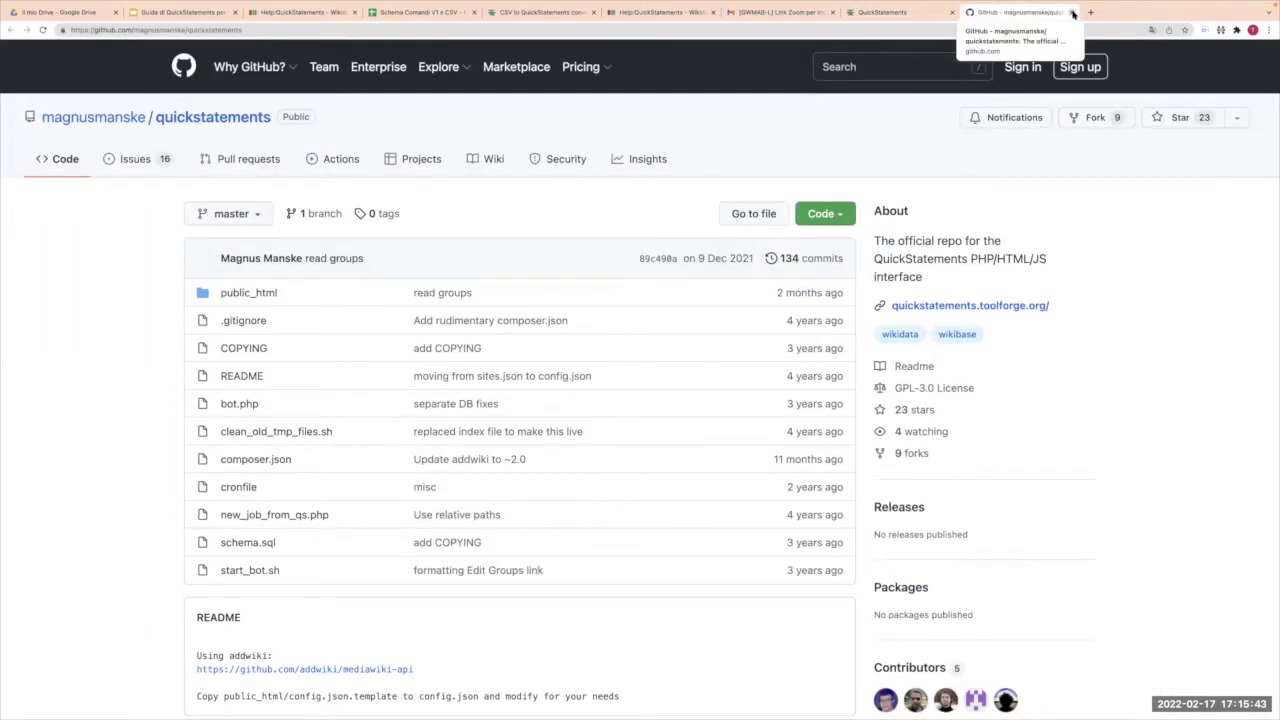
click(1072, 13)
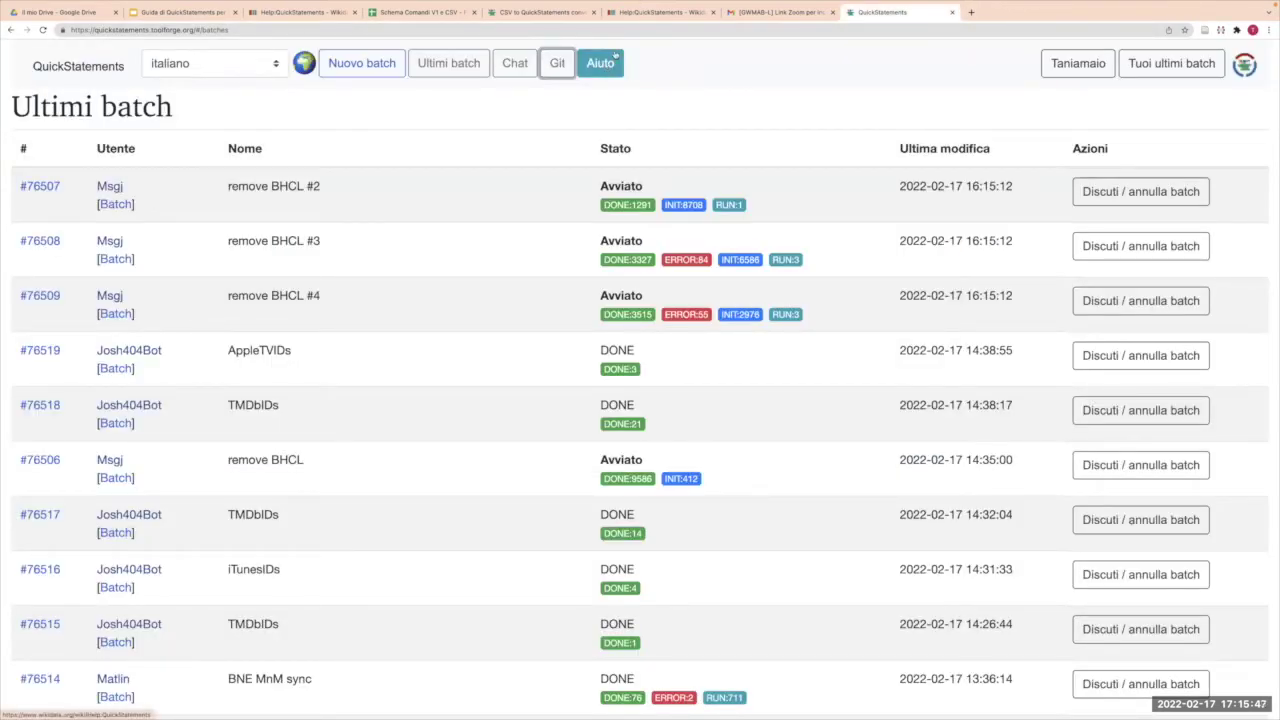
key(ctrl+shift+Tab)
key(ctrl+shift+Tab)
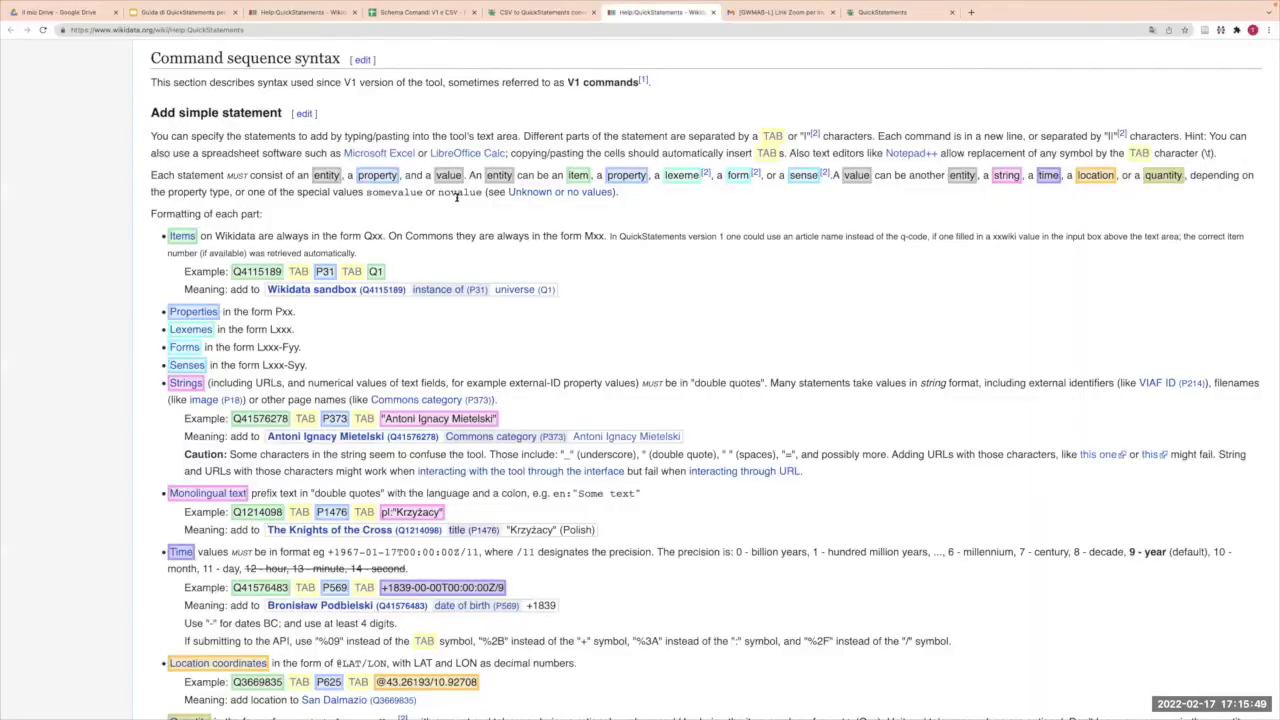
scroll(456, 197, up, 2)
scroll(456, 197, up, 8)
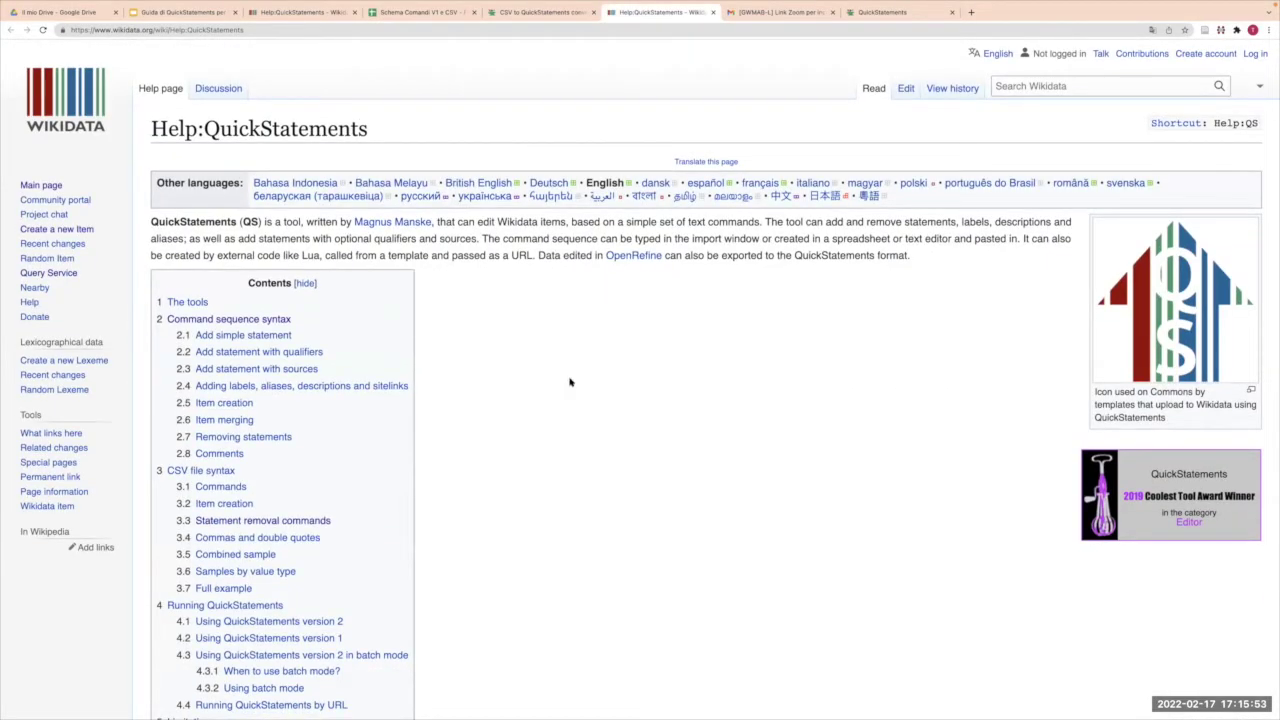
click(512, 13)
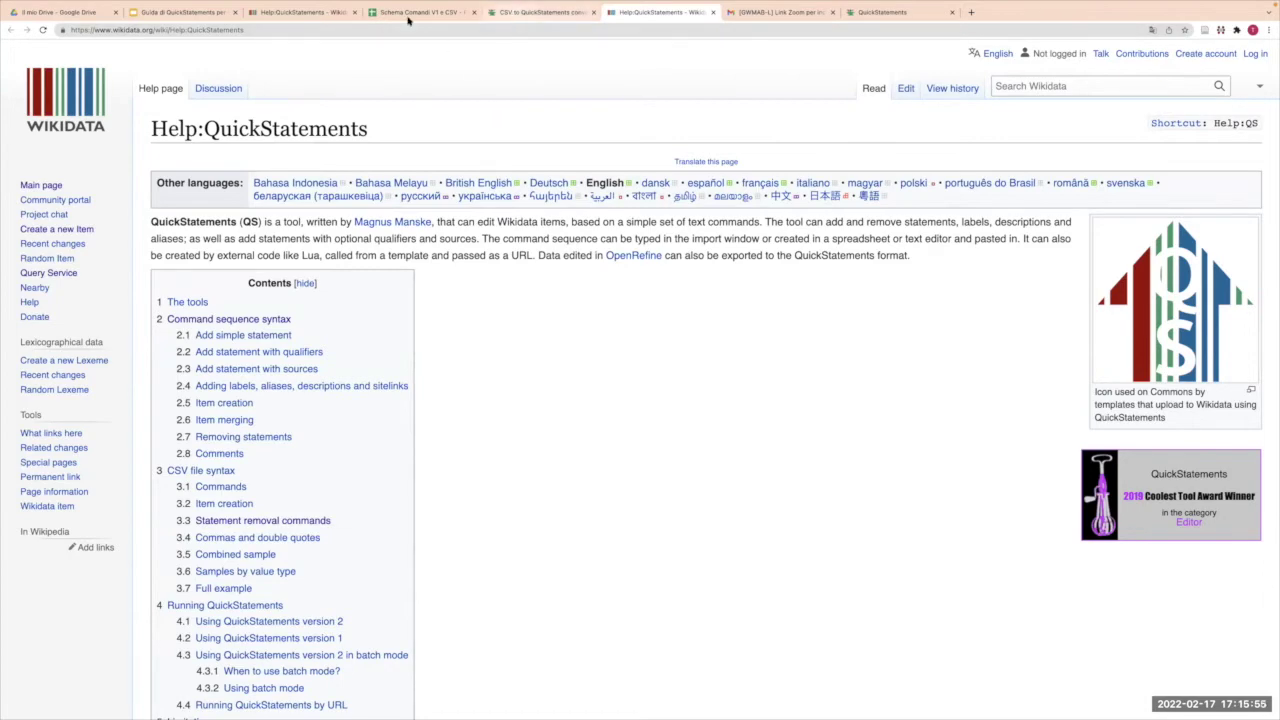
click(866, 12)
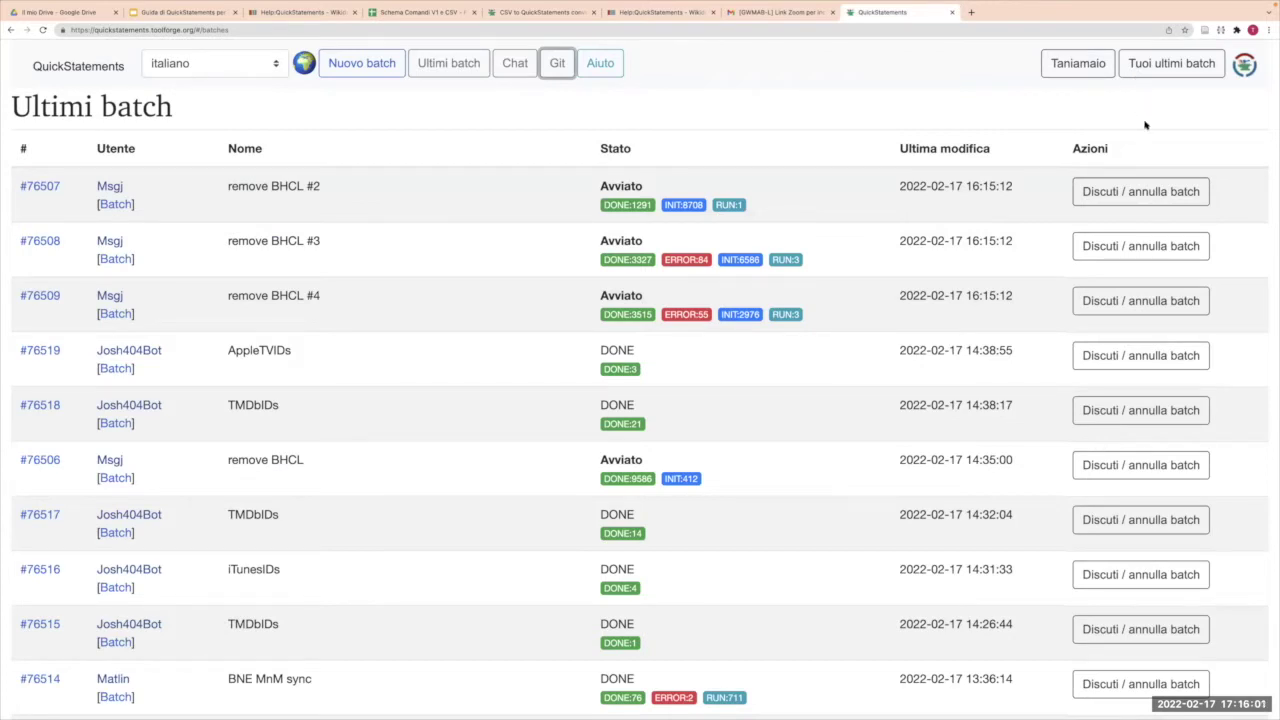
- Display the new batch form, and switch to the Google Slides presentation to show the Sintassi slide
click(379, 64)
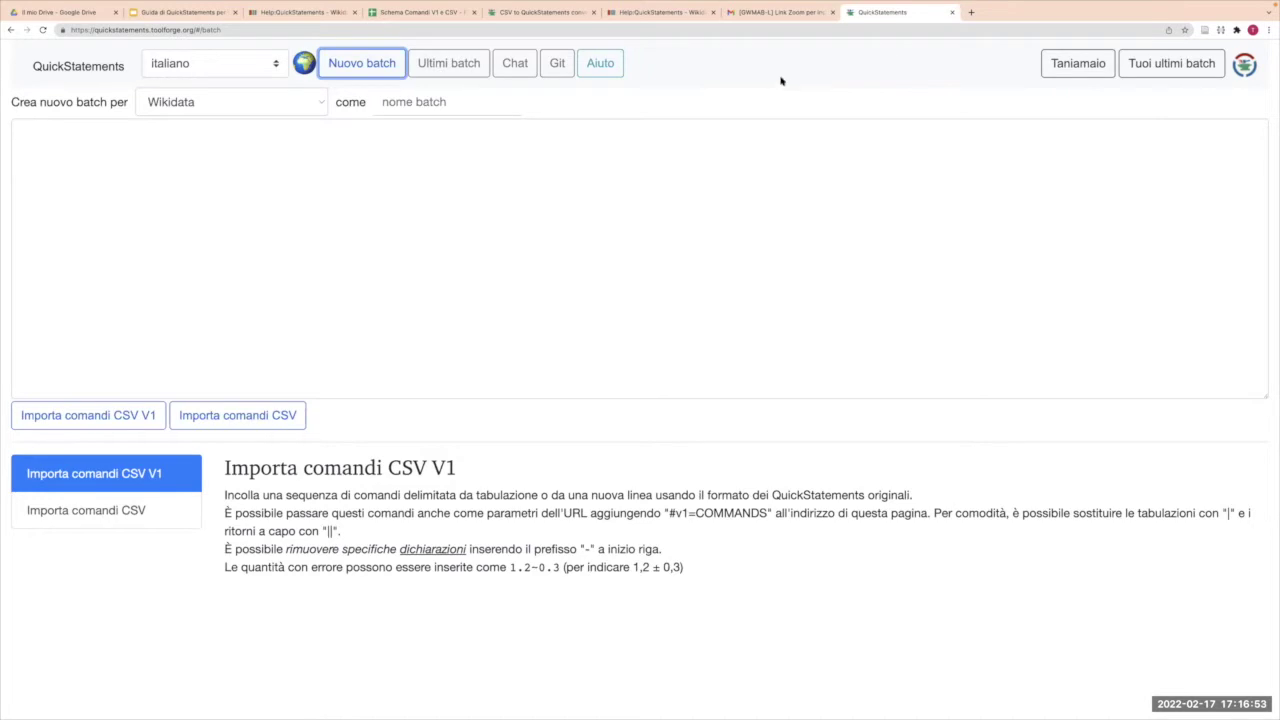
mouse_move(520, 3)
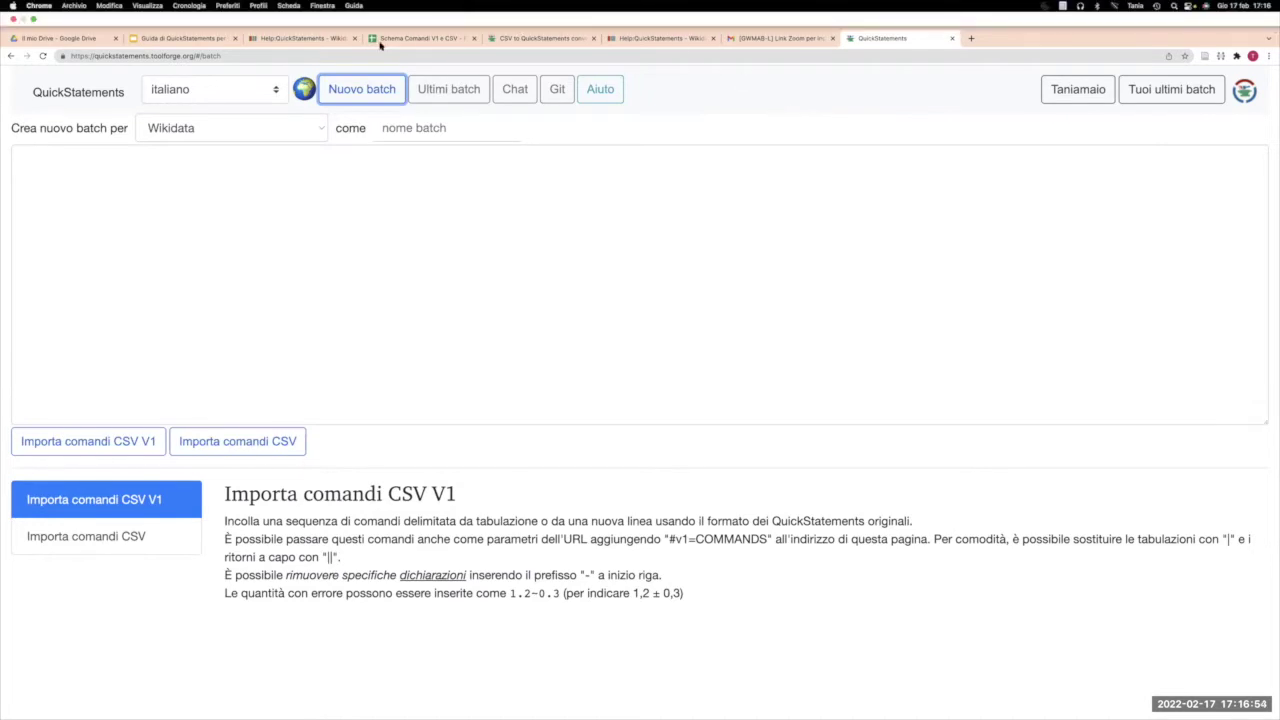
click(200, 38)
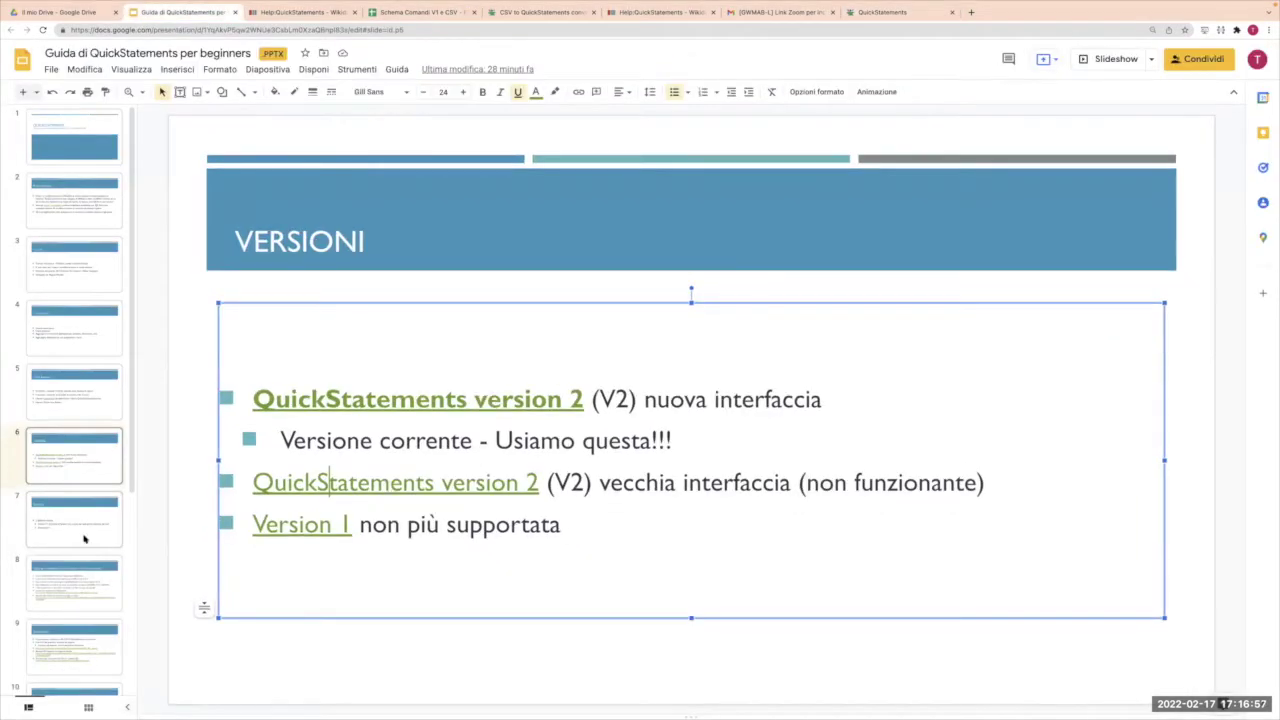
click(84, 538)
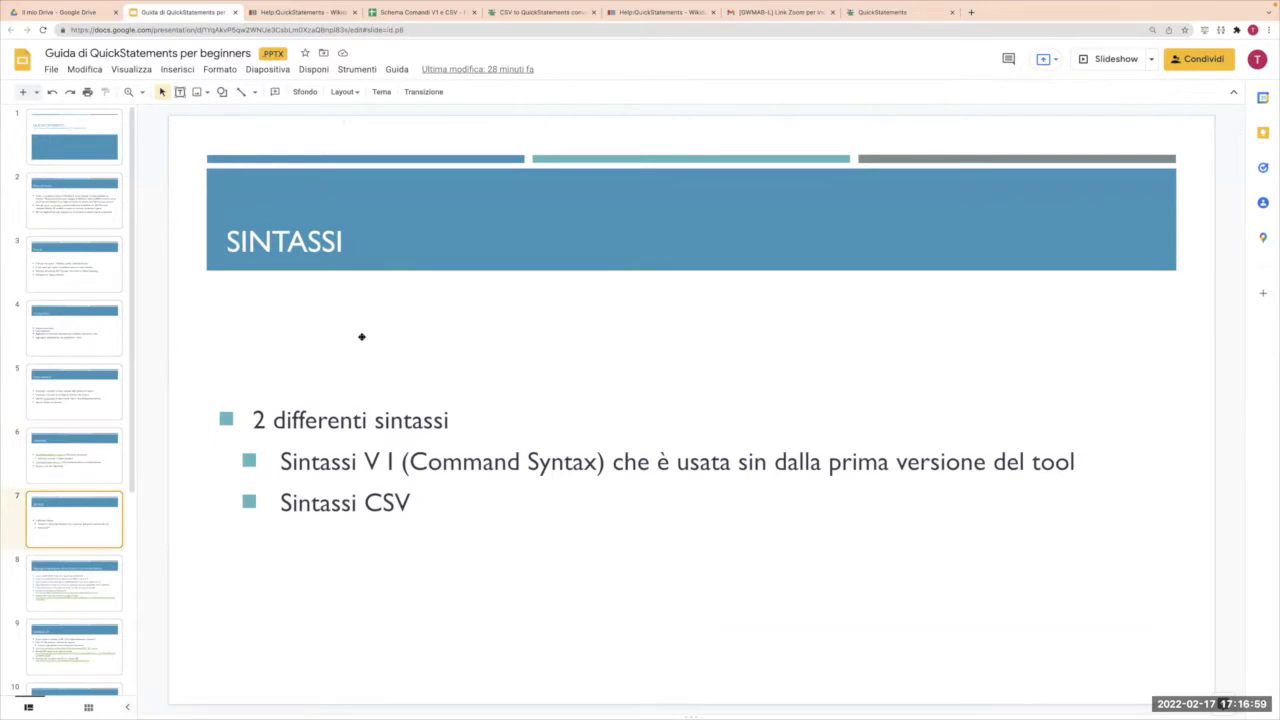
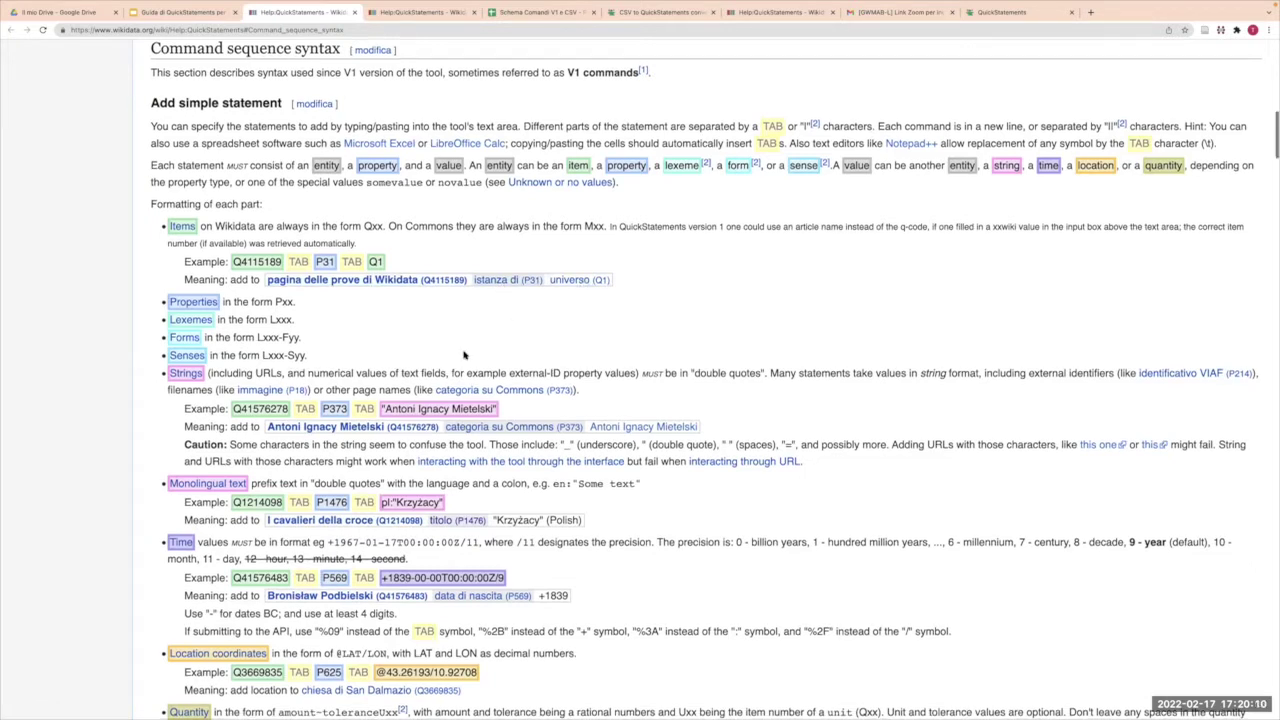
- Examine the Add simple statement section of the Wikidata help page, including the string, monolingual text, time, coordinate and quantity formats
scroll(463, 354, down, 1)
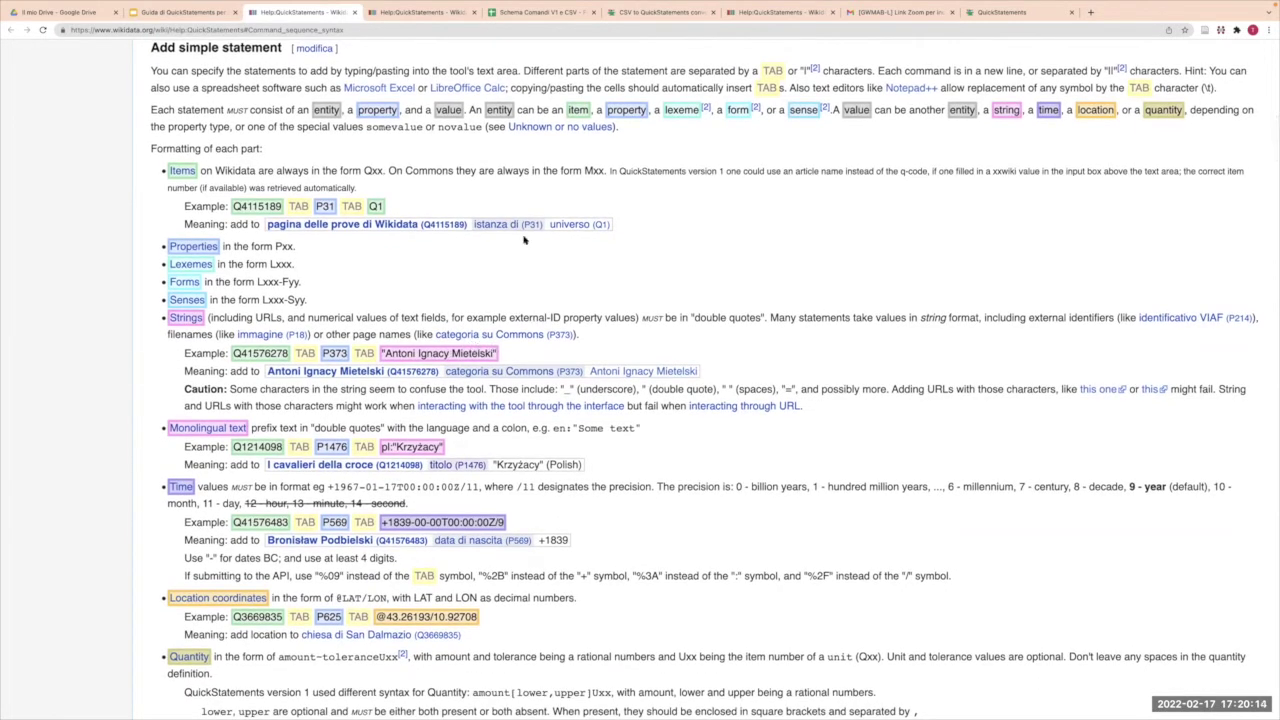
scroll(497, 300, up, 1)
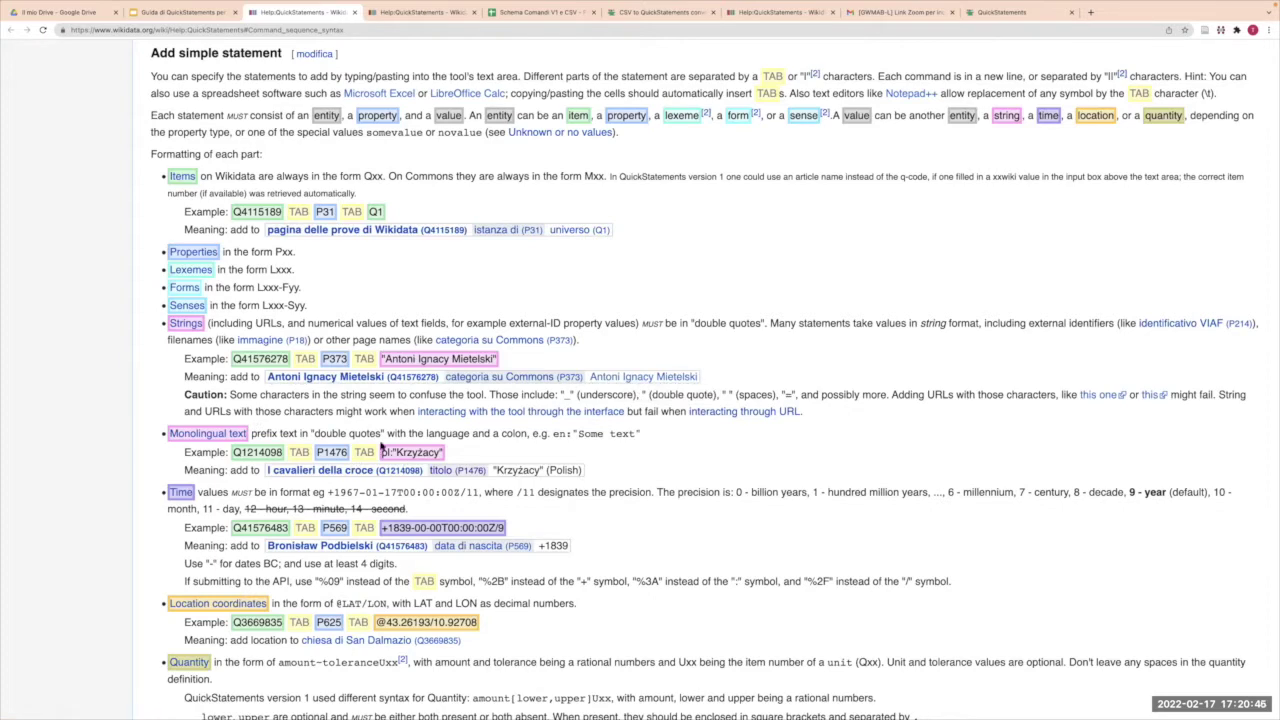
scroll(381, 446, down, 1)
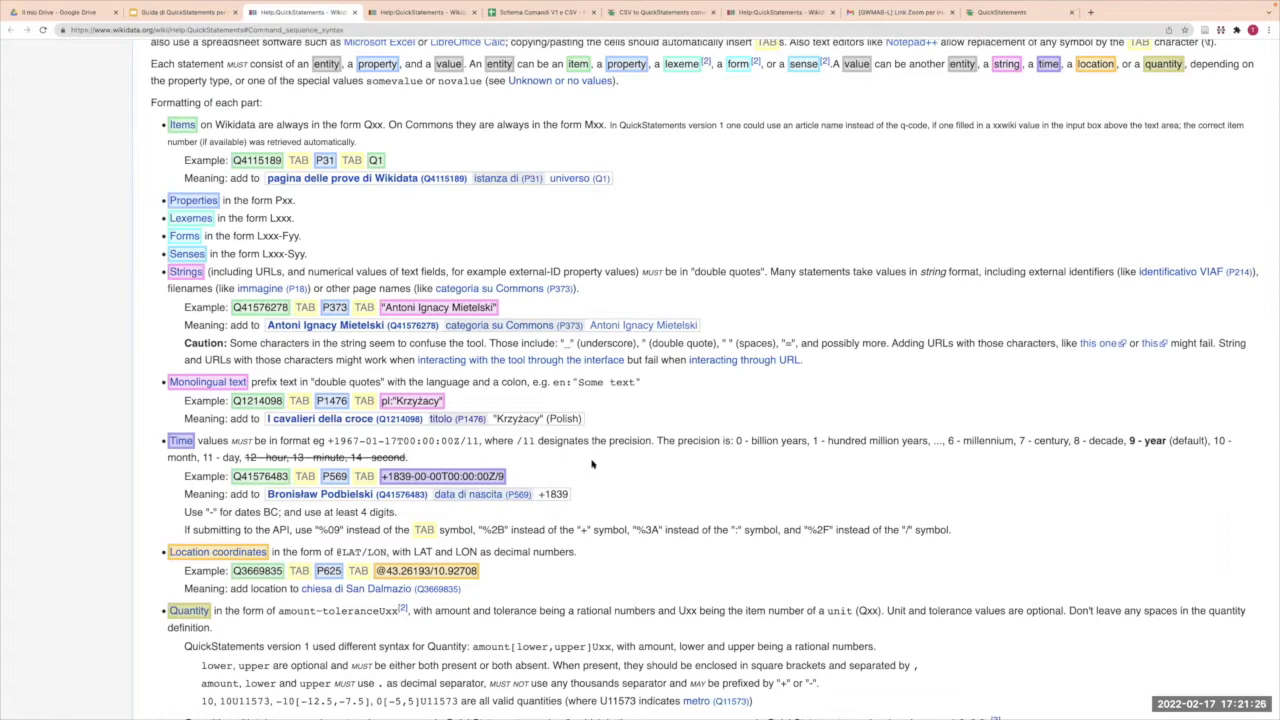
scroll(591, 463, down, 1)
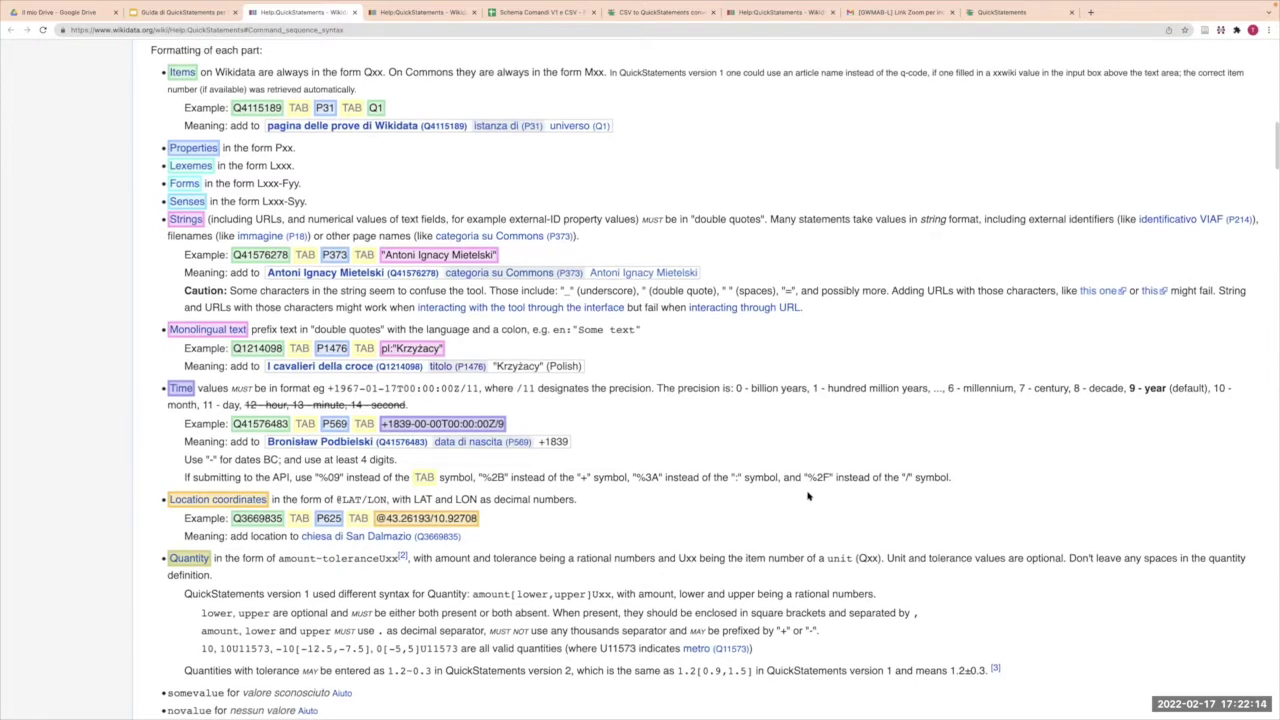
scroll(808, 495, down, 2)
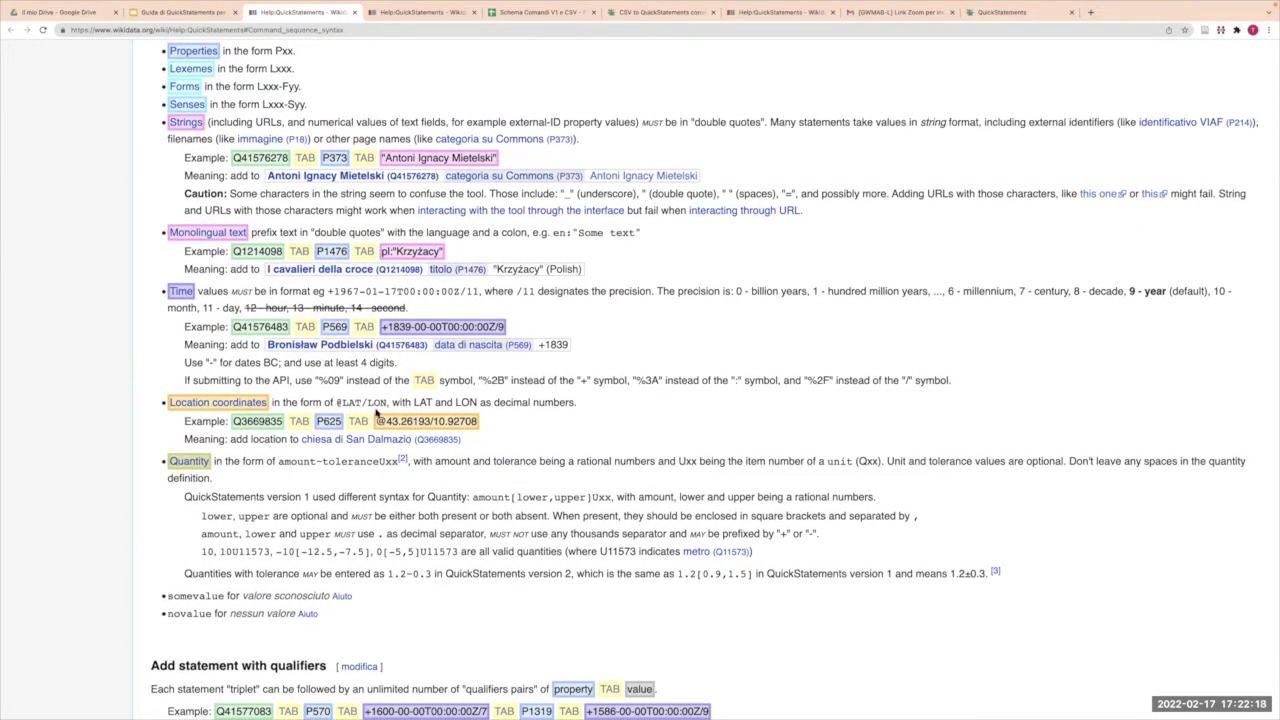
scroll(385, 410, up, 1)
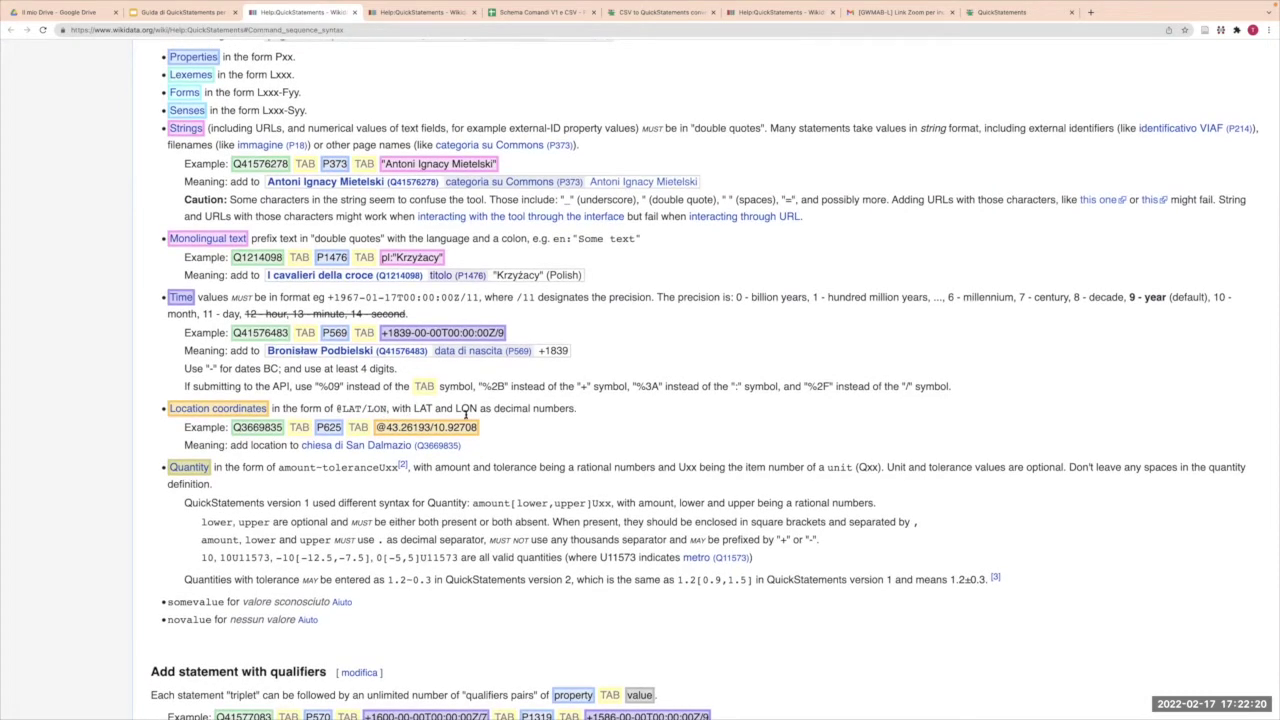
scroll(465, 412, down, 3)
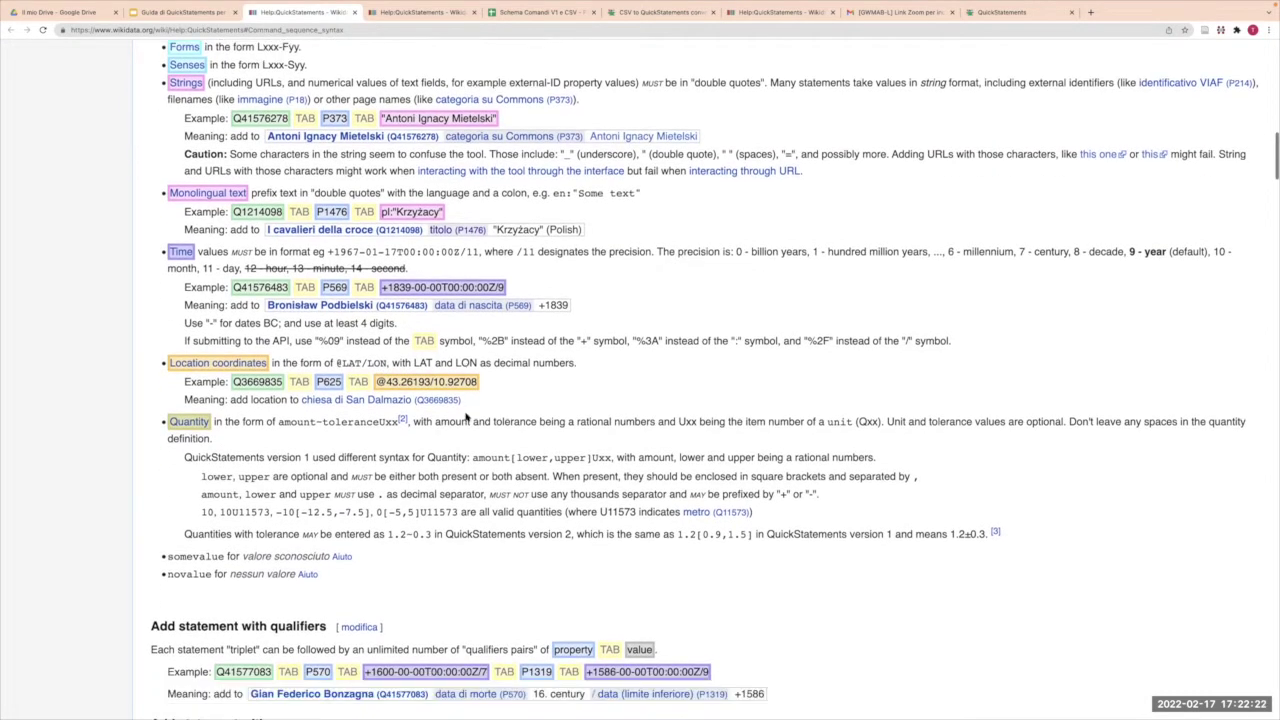
scroll(465, 412, down, 3)
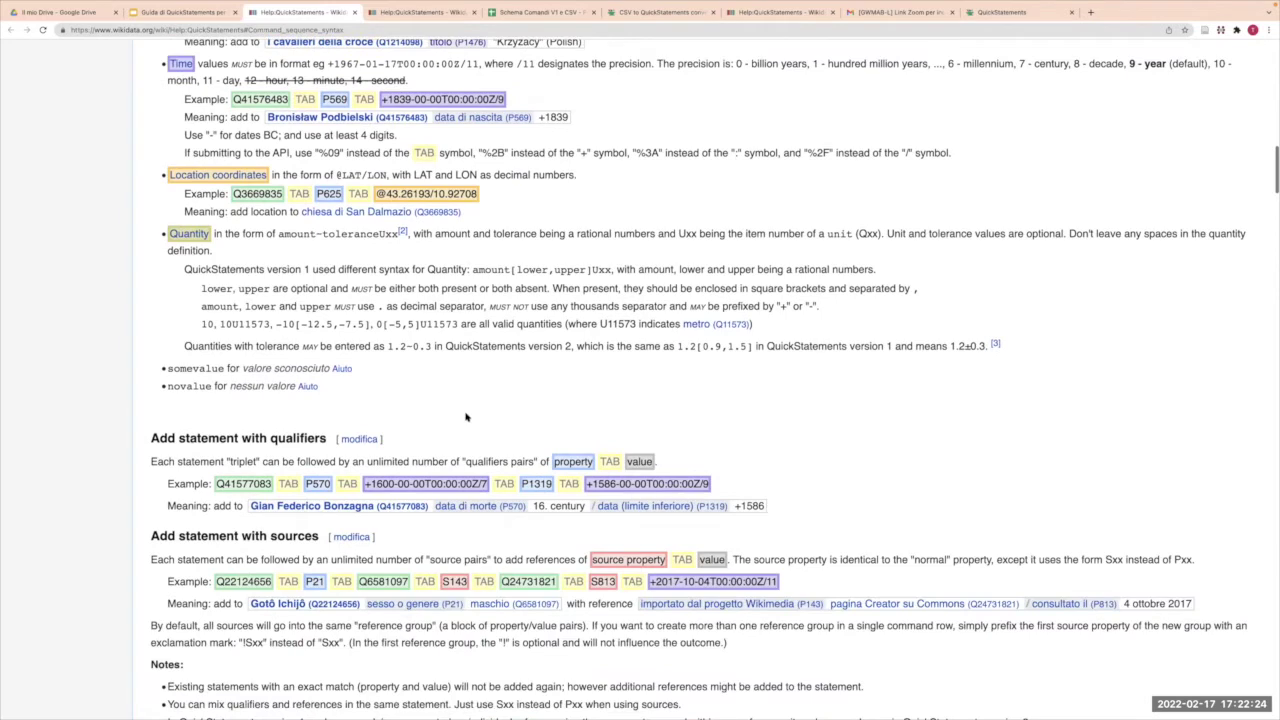
- Read the V1 command syntax for qualifiers, sources, labels, aliases, descriptions and sitelinks, item creation, merging and statement removal
scroll(465, 417, down, 3)
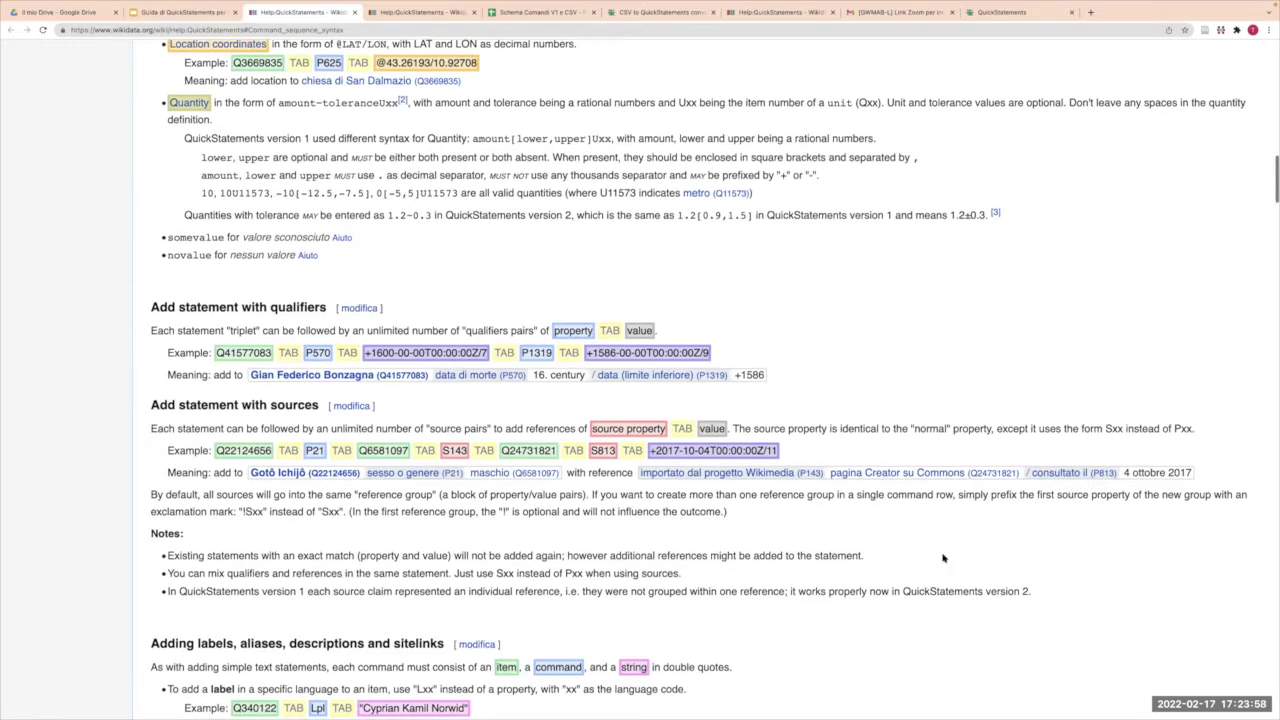
scroll(942, 558, down, 5)
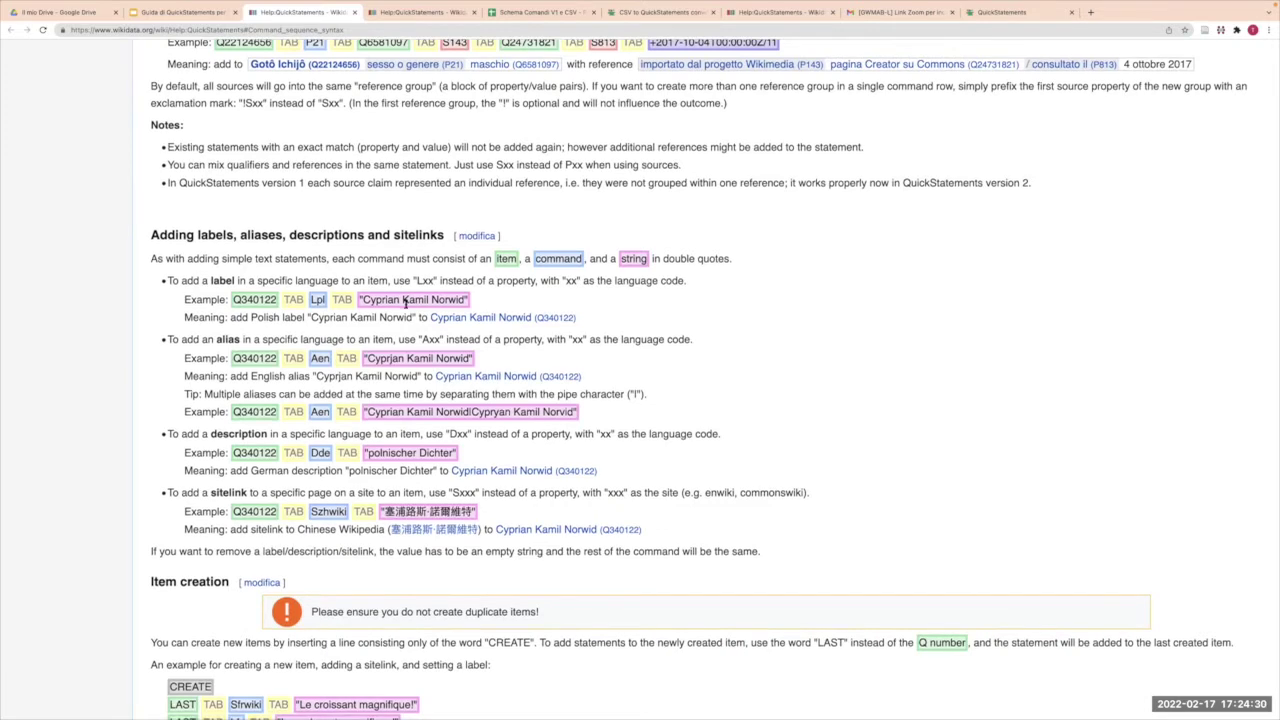
scroll(408, 303, down, 2)
scroll(406, 307, down, 1)
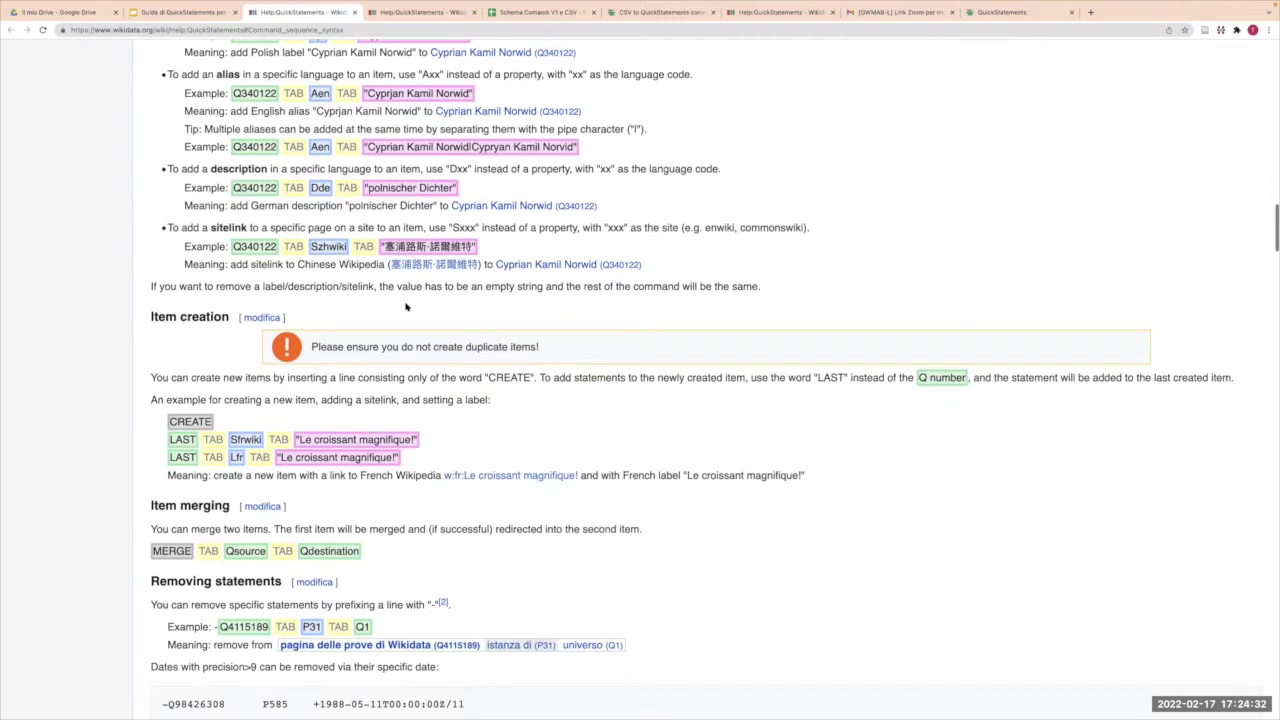
scroll(388, 301, down, 1)
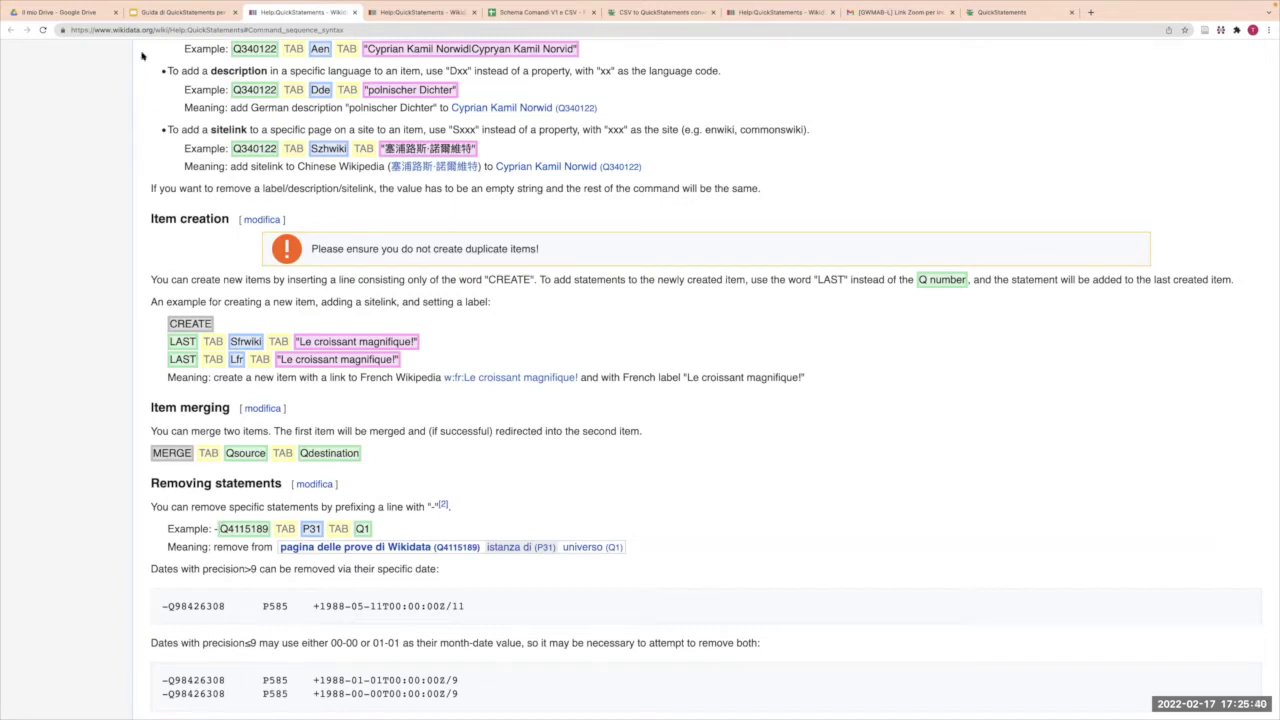
- Return to the Google Slides presentation, open the linked command template spreadsheet, and examine the V1 syntax rows for aliases and properties
click(176, 12)
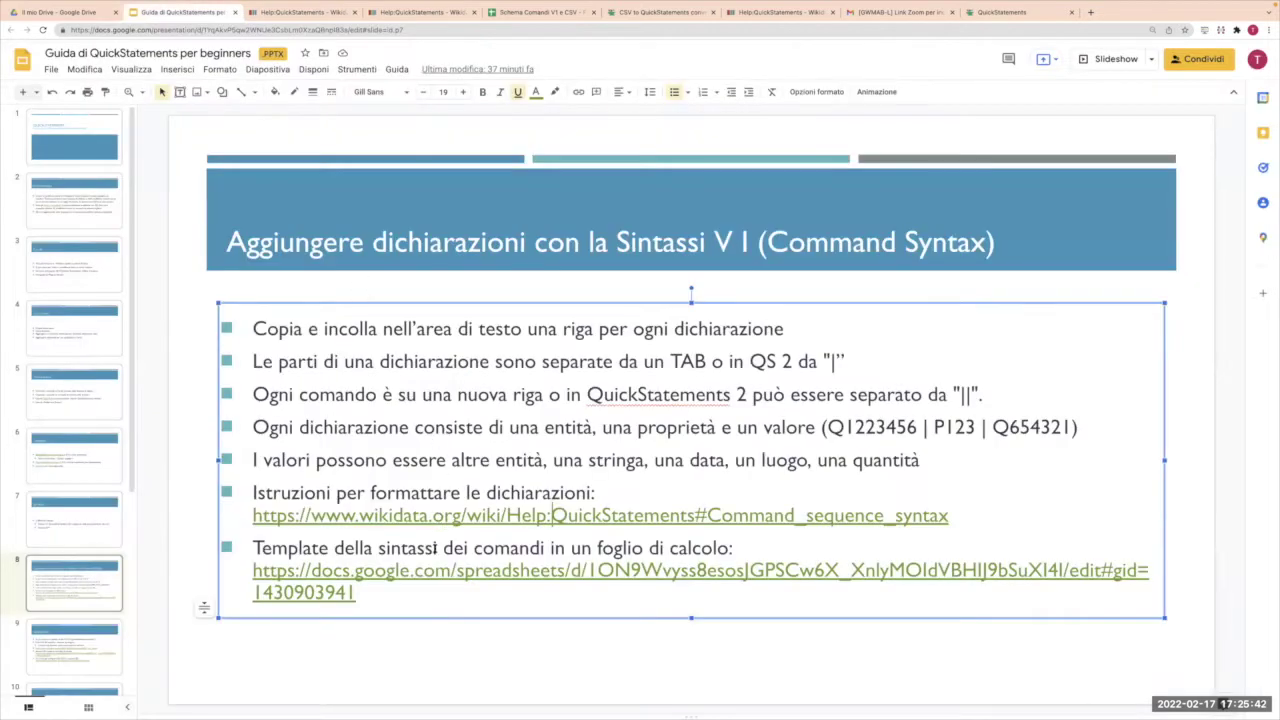
click(425, 580)
click(406, 575)
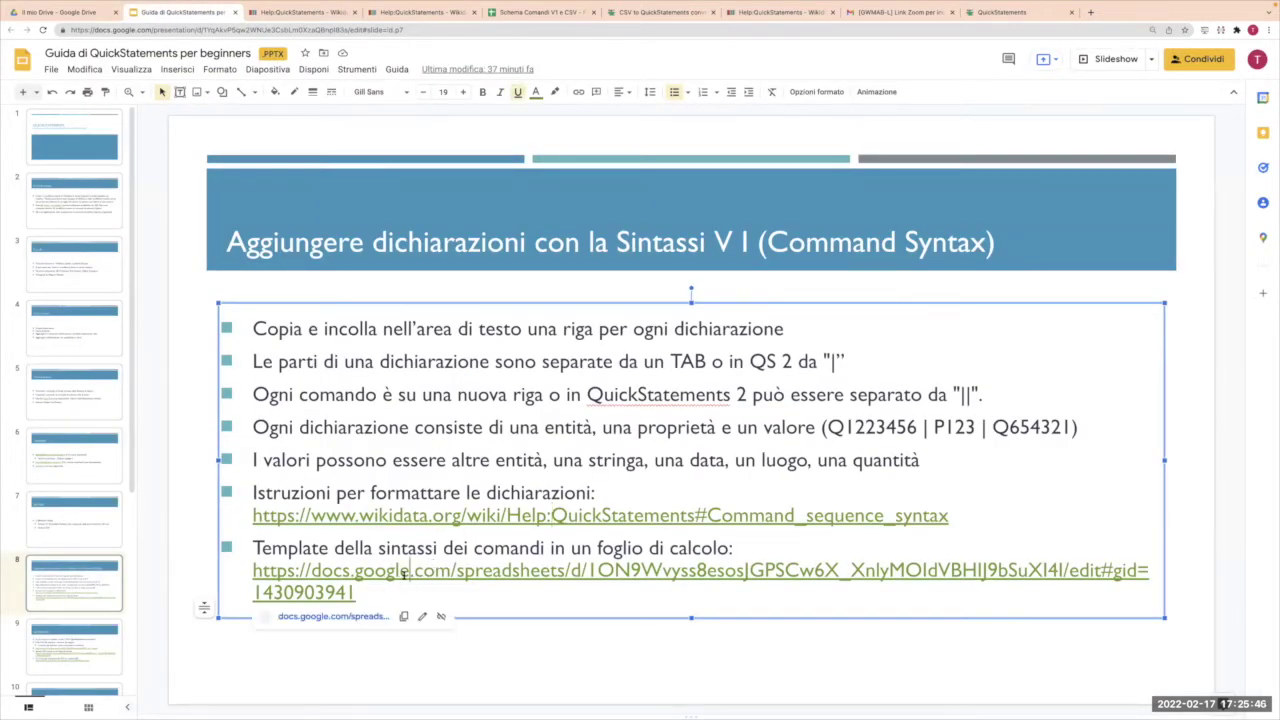
click(347, 617)
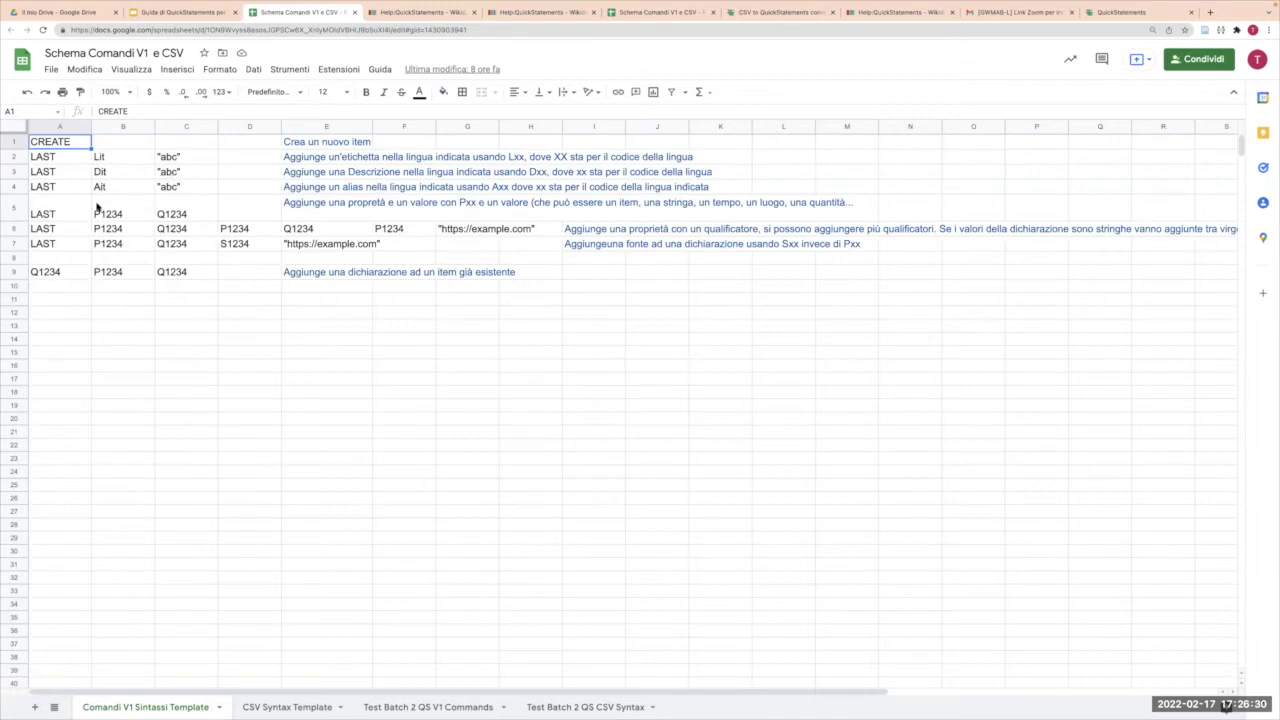
click(167, 186)
click(130, 213)
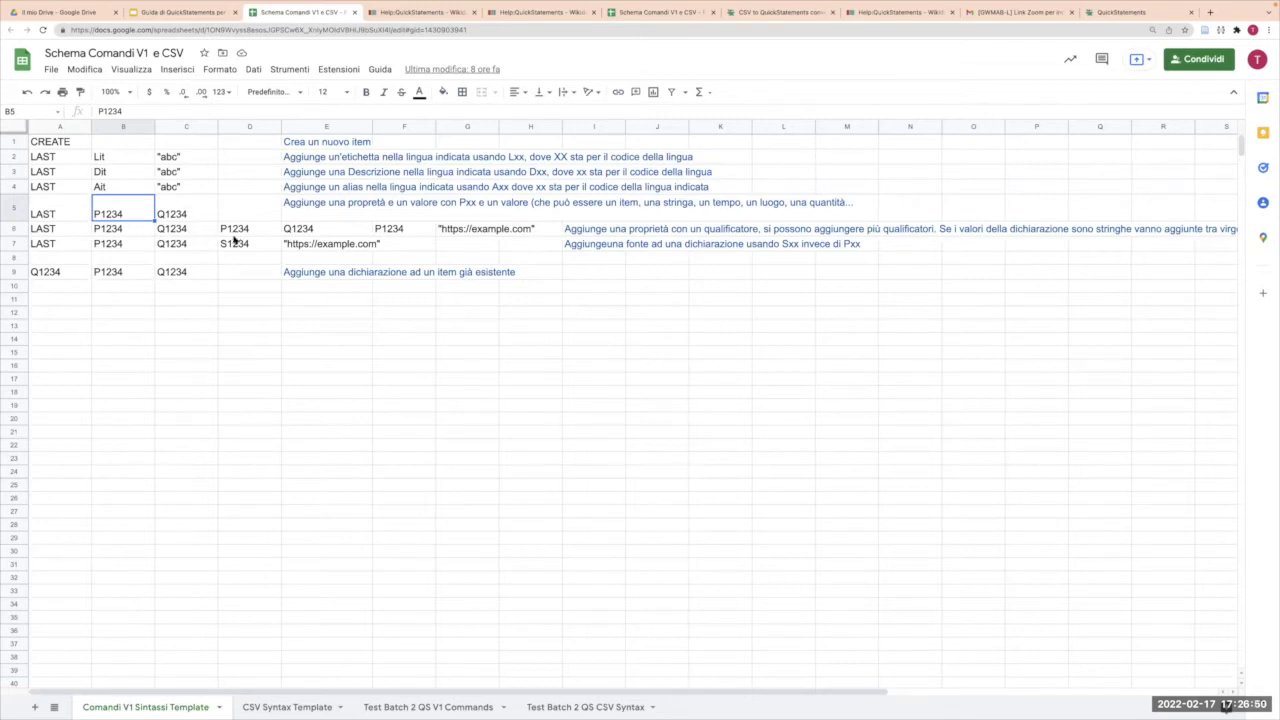
- Copy A1:E9 from the Test Batch 2 QS V1 Commands sheet into the QuickStatements batch form, and name the batch prova
click(422, 708)
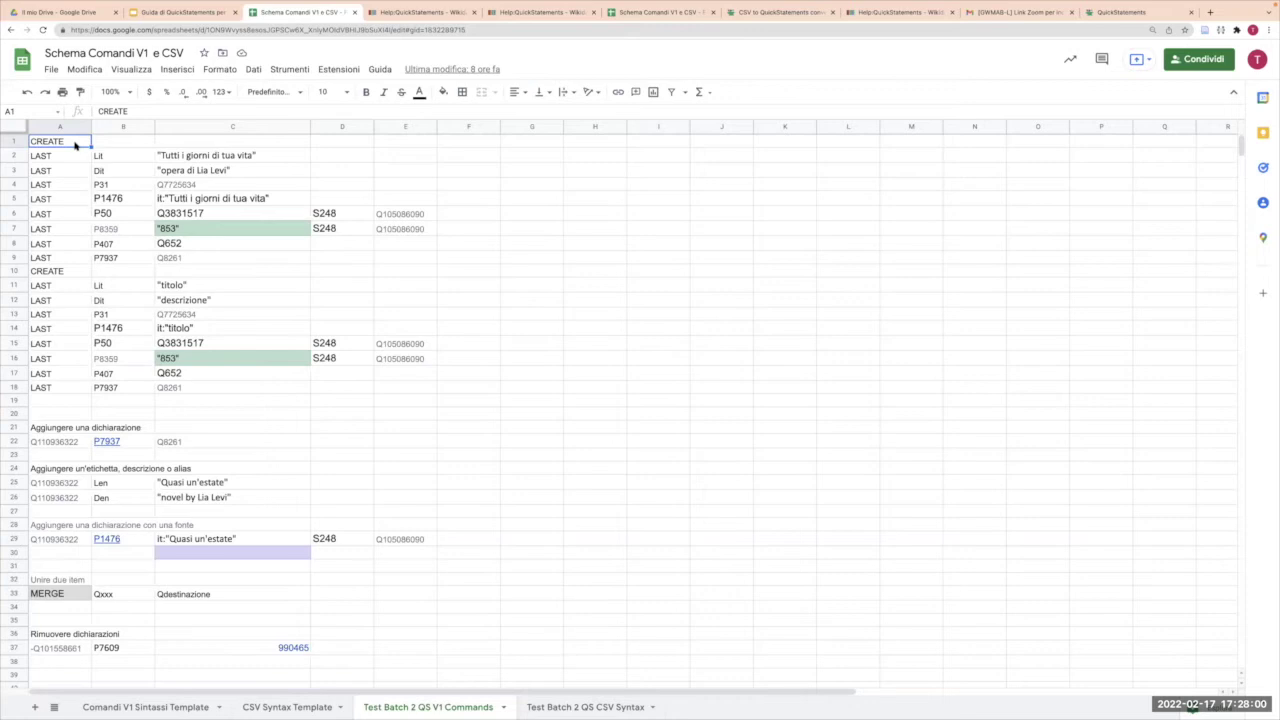
drag(60, 141, 405, 257)
key(ctrl+c)
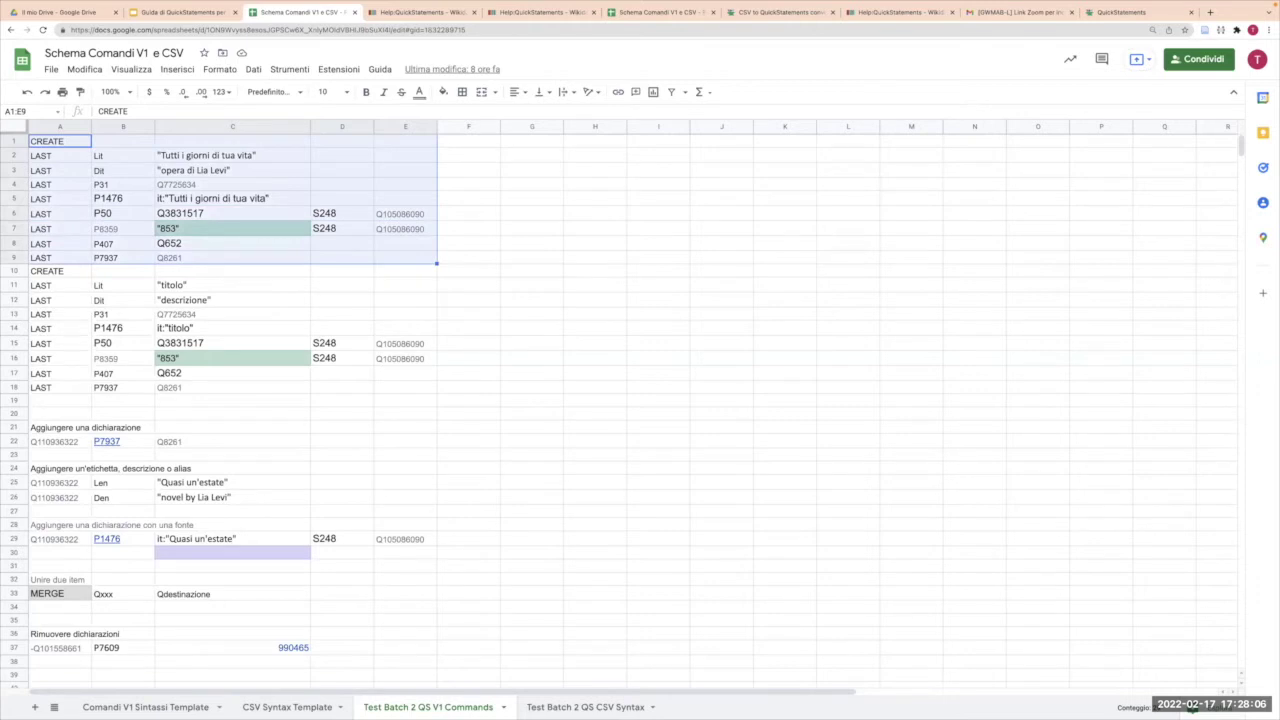
click(770, 12)
click(1105, 12)
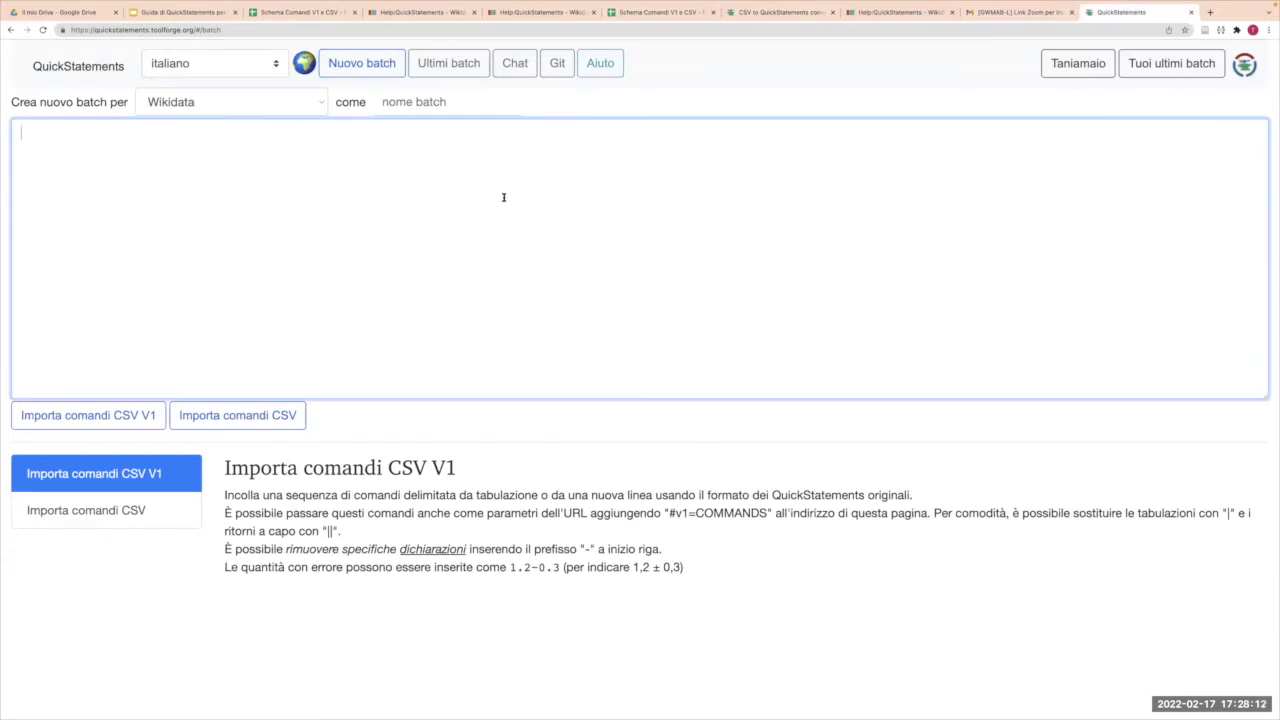
key(ctrl+v)
click(440, 103)
text(prova)
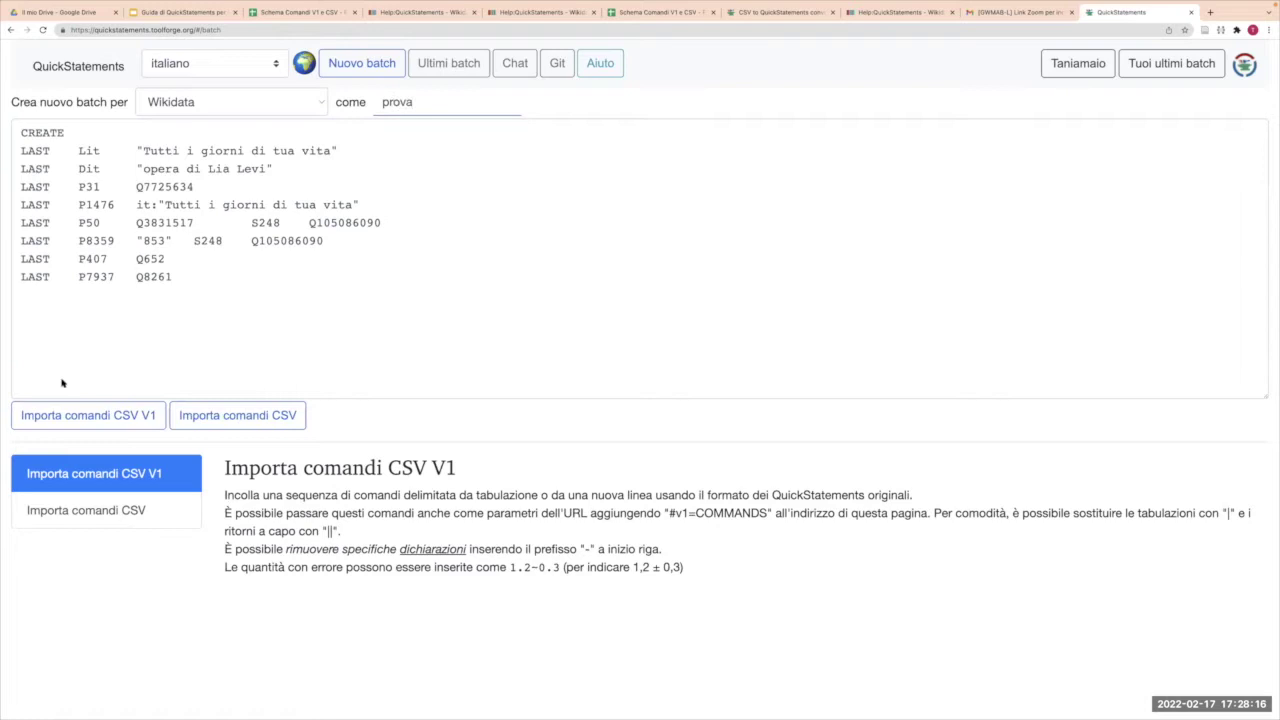
- Import the prova batch as V1 commands and run it to create the Wikidata item
click(52, 420)
click(140, 417)
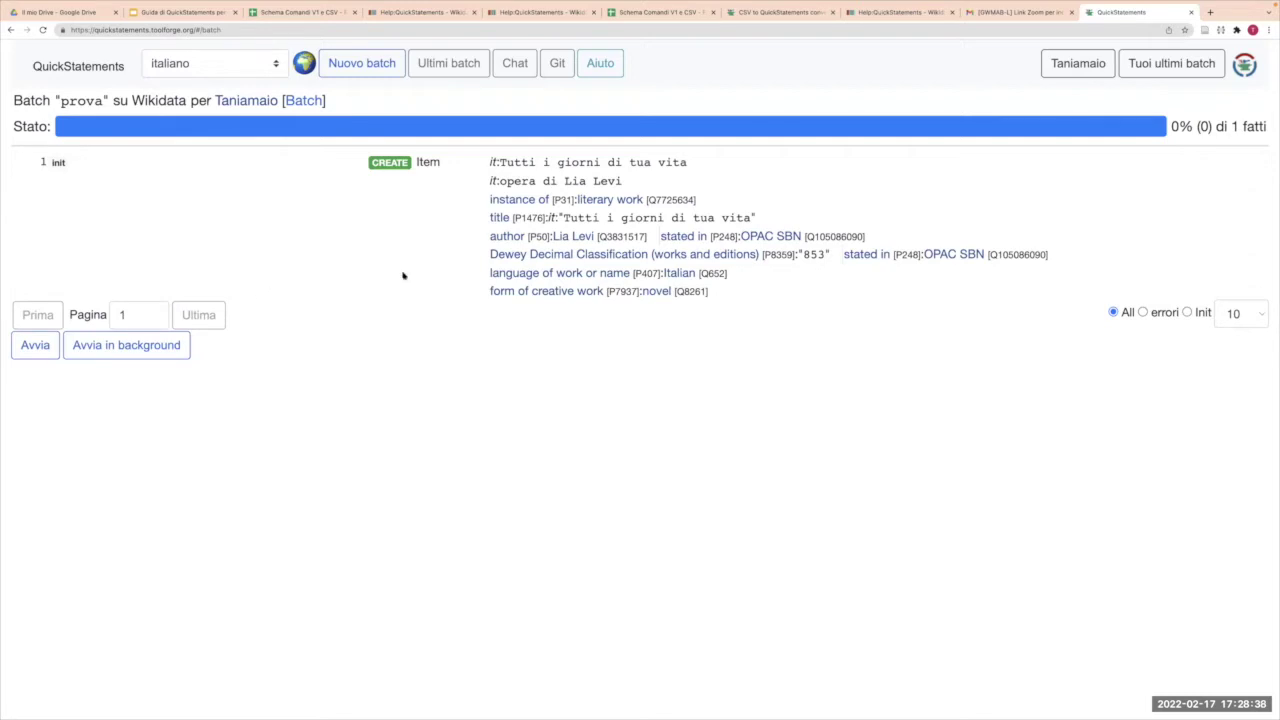
click(33, 346)
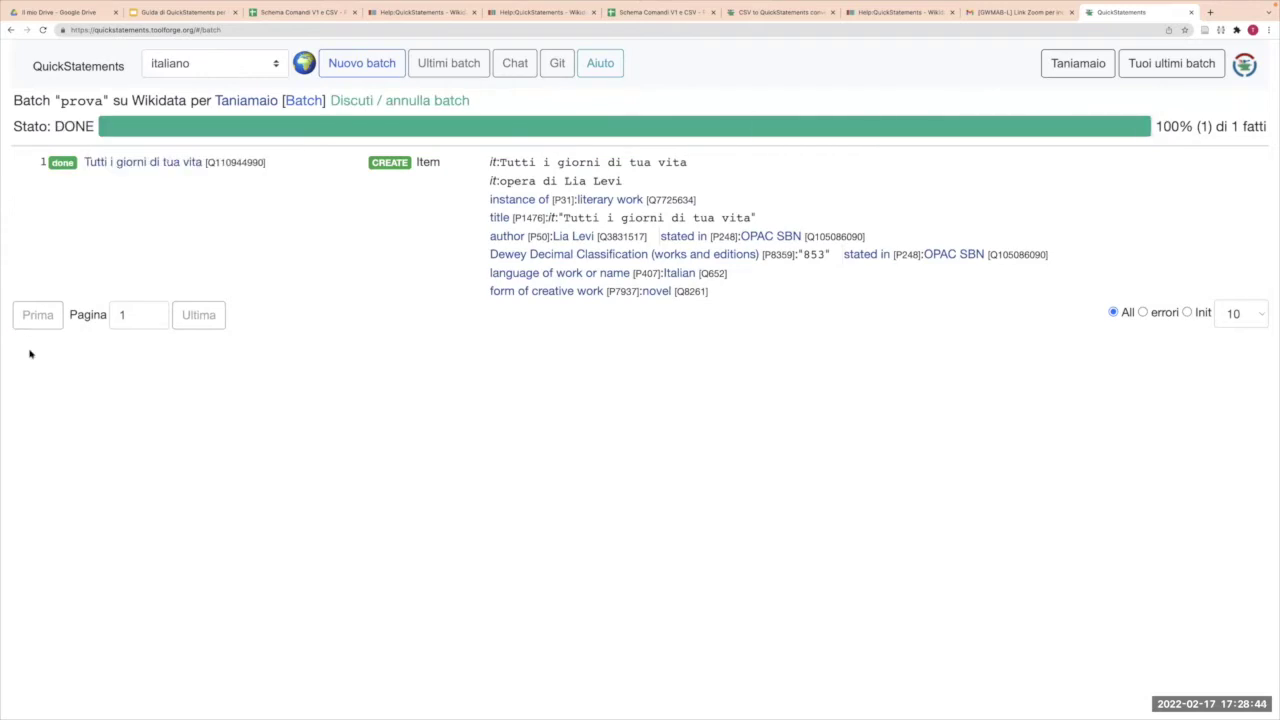
- Open the created item "Tutti i giorni di tua vita" on Wikidata and review its labels and statements
click(121, 165)
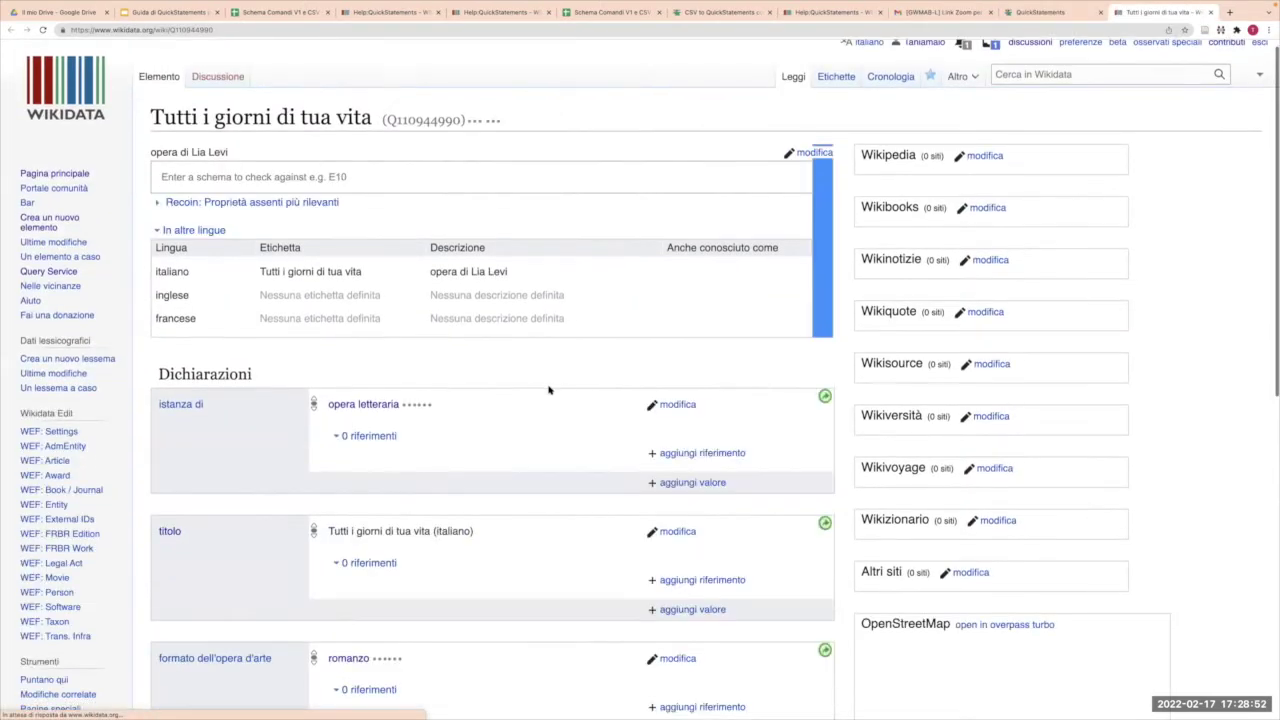
scroll(547, 390, down, 5)
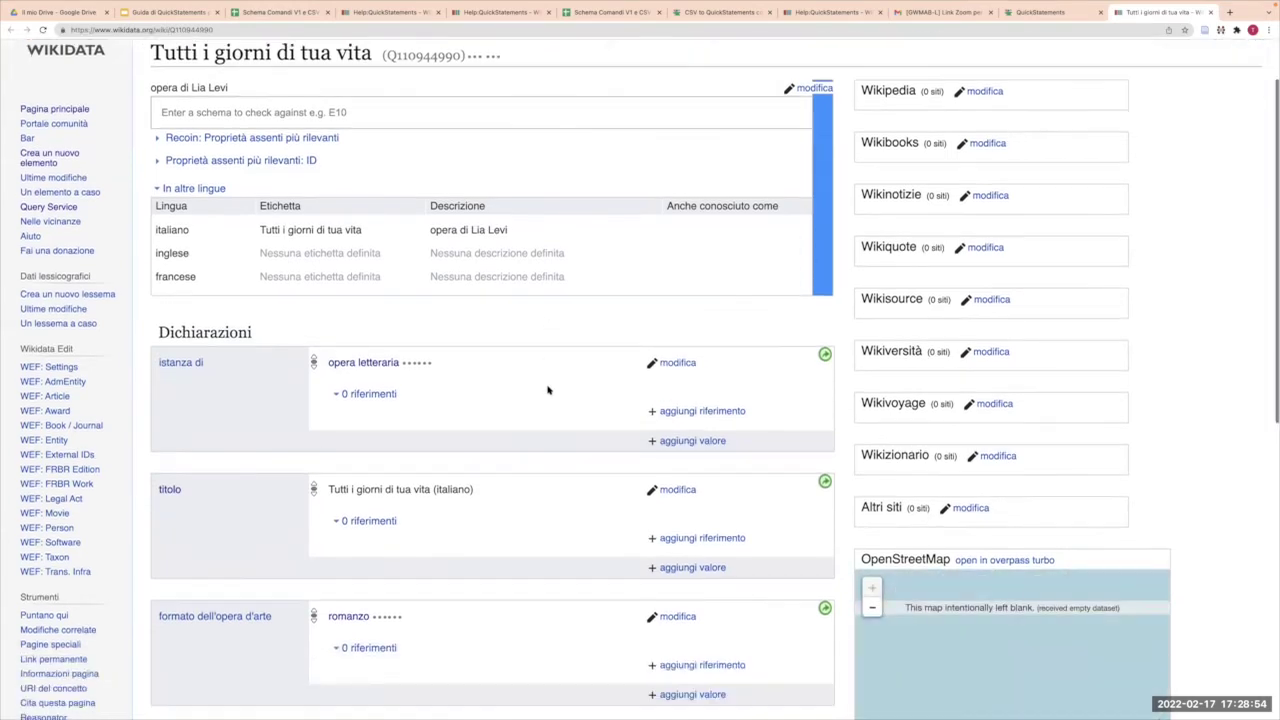
scroll(547, 390, down, 4)
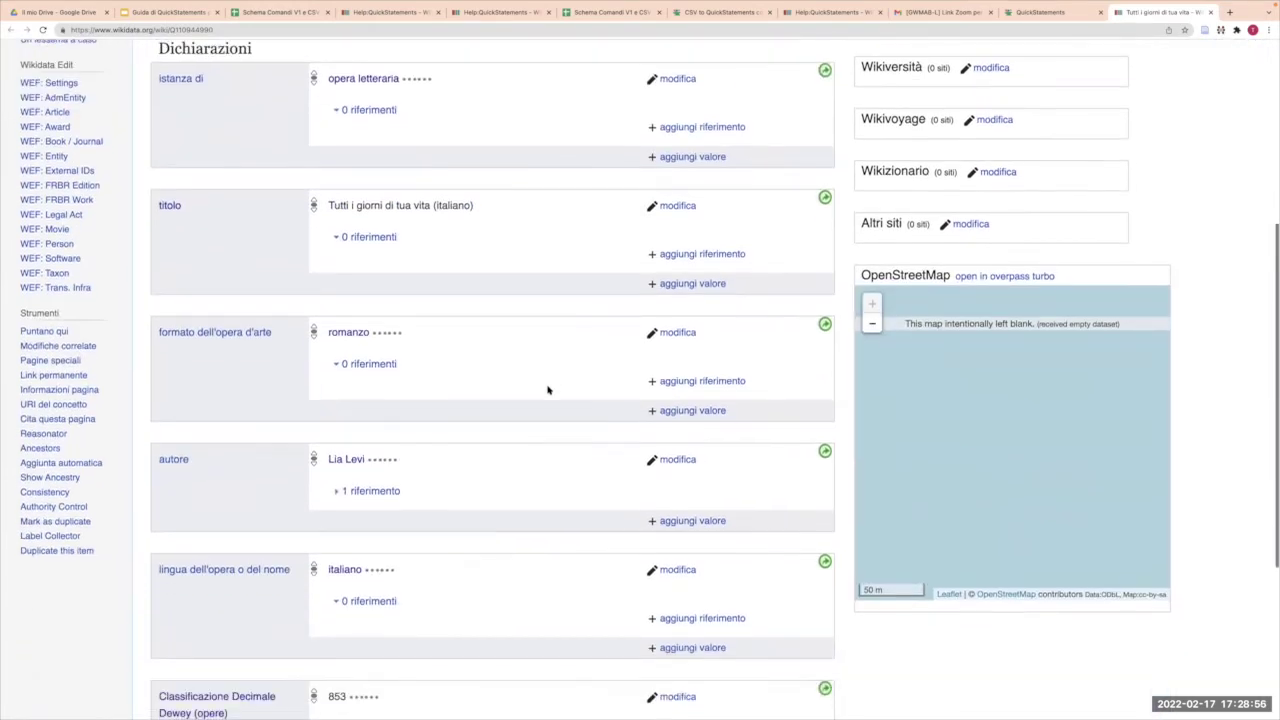
scroll(547, 390, up, 2)
scroll(547, 390, up, 3)
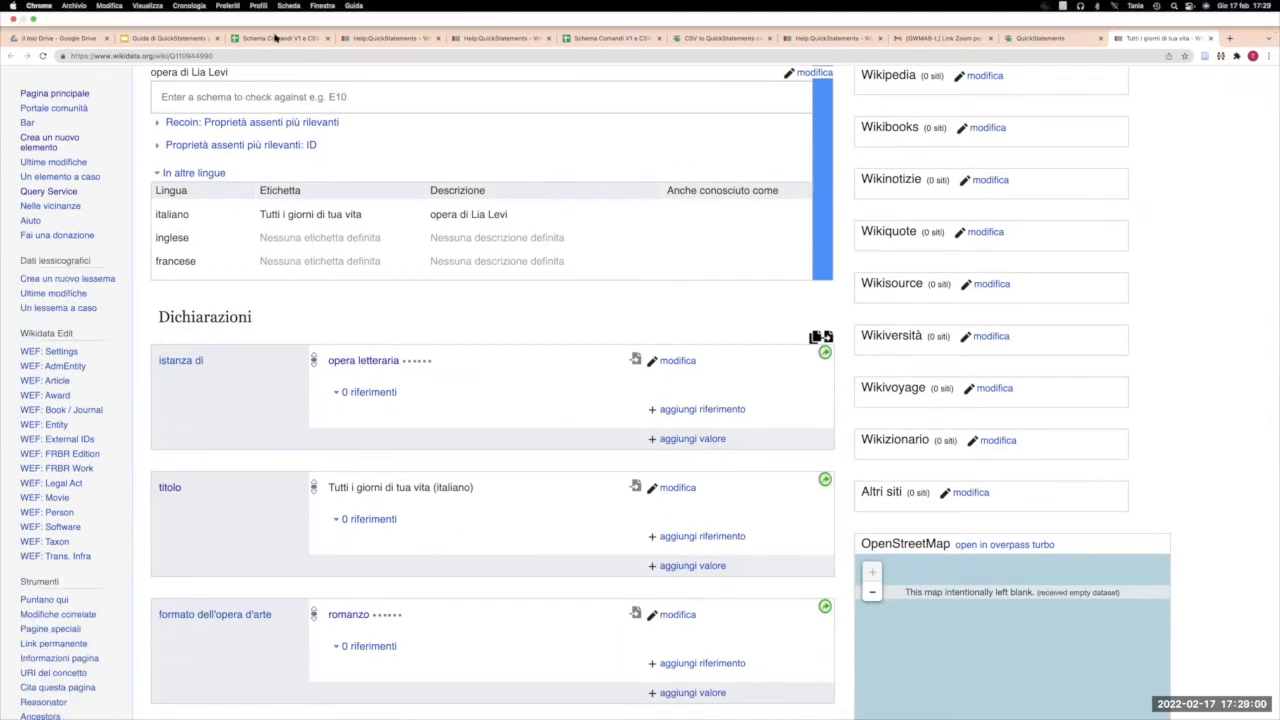
- Copy the "Aggiungere una dichiarazione" command row A22:C22 (Q110936322, P7937, Q8261) from the spreadsheet
click(276, 14)
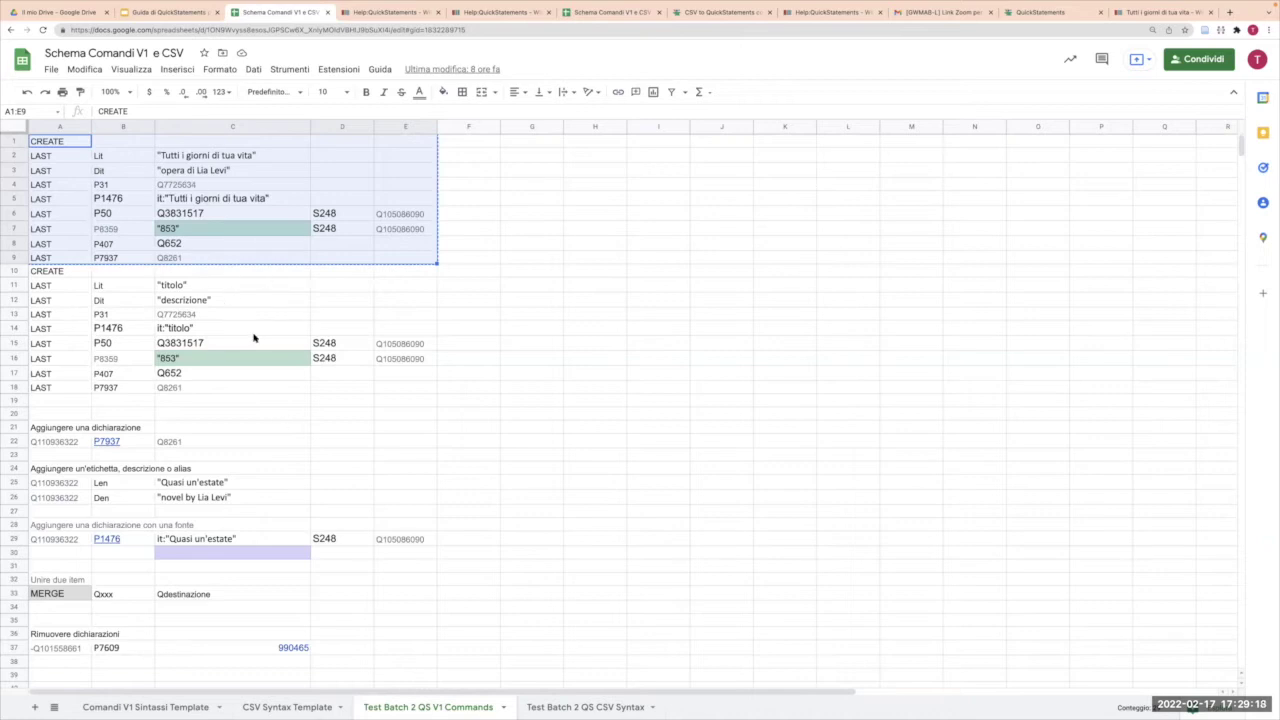
click(80, 442)
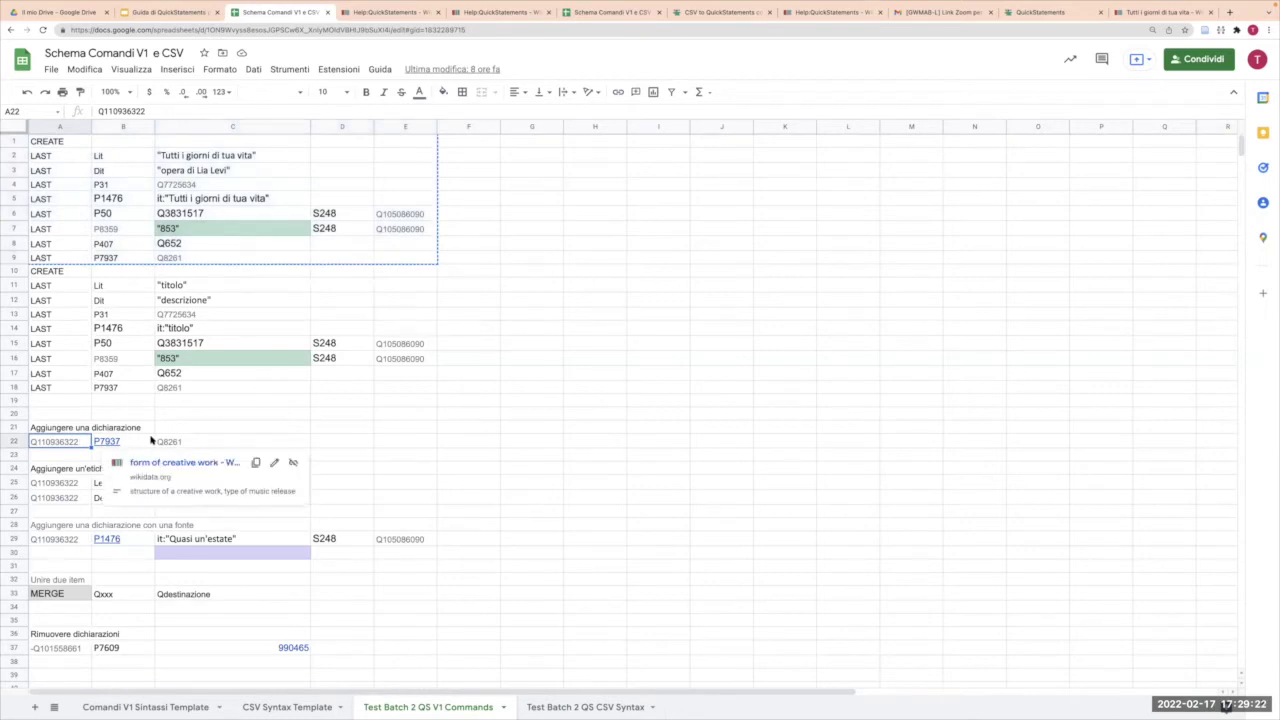
key(shift+Right)
key(shift+Right)
key(ctrl+c)
- Paste the copied statement into a new QuickStatements batch, import it as V1 commands, and run it
click(1030, 12)
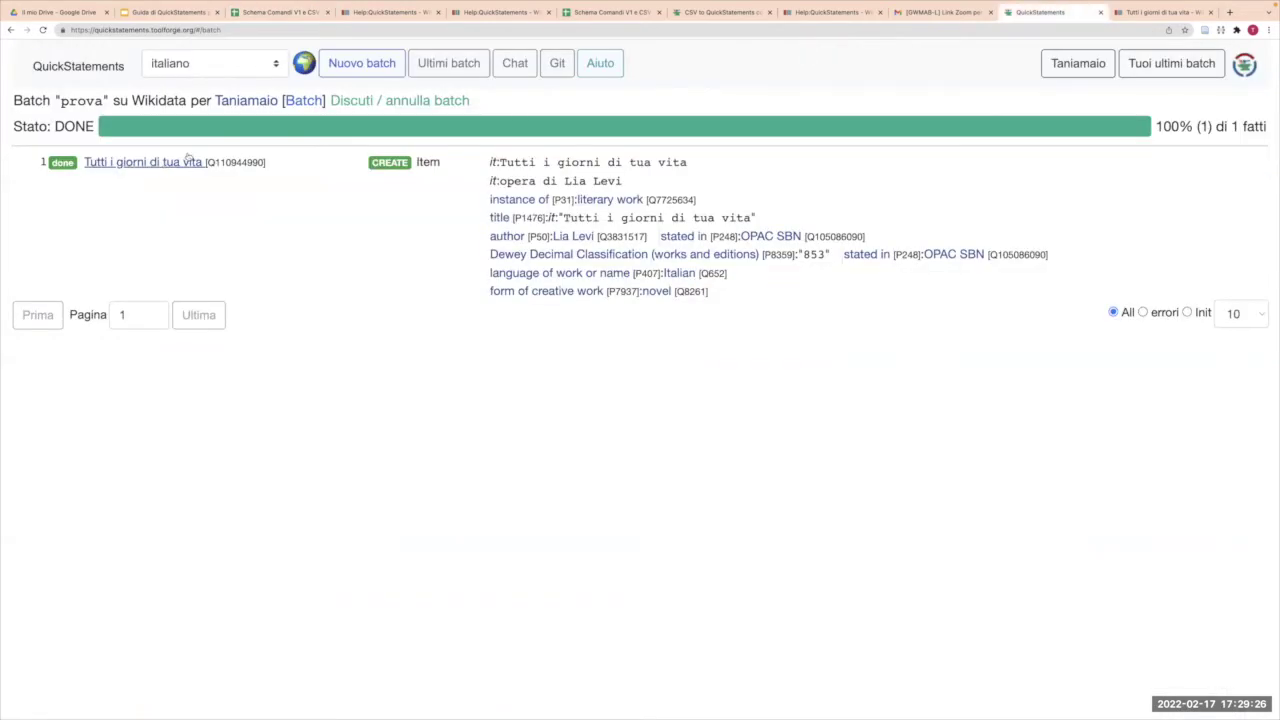
click(375, 64)
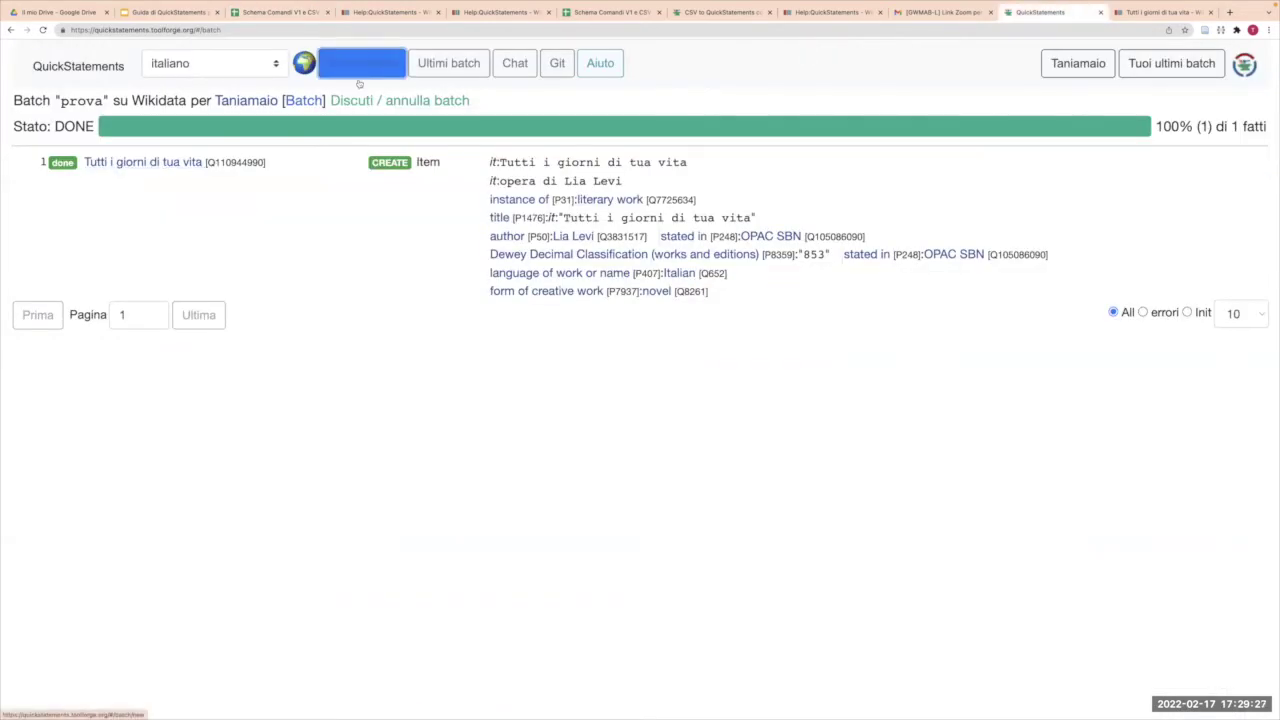
click(80, 65)
click(280, 191)
key(ctrl+v)
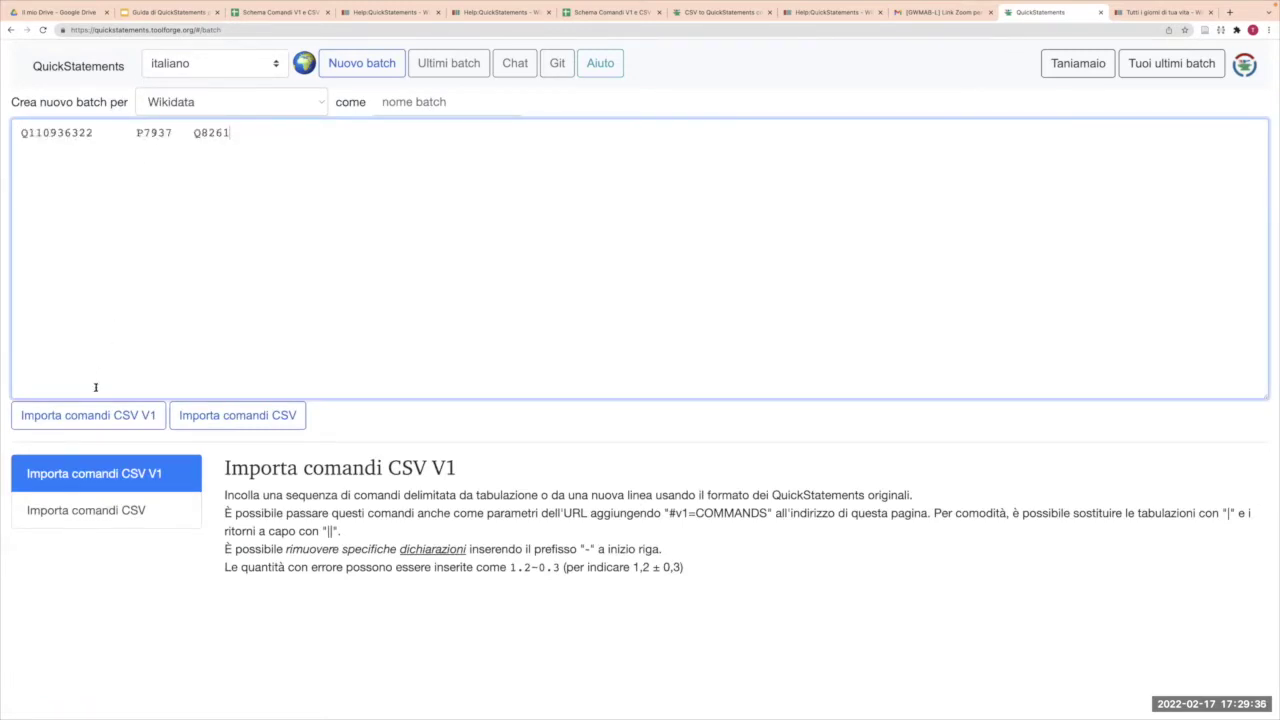
click(101, 420)
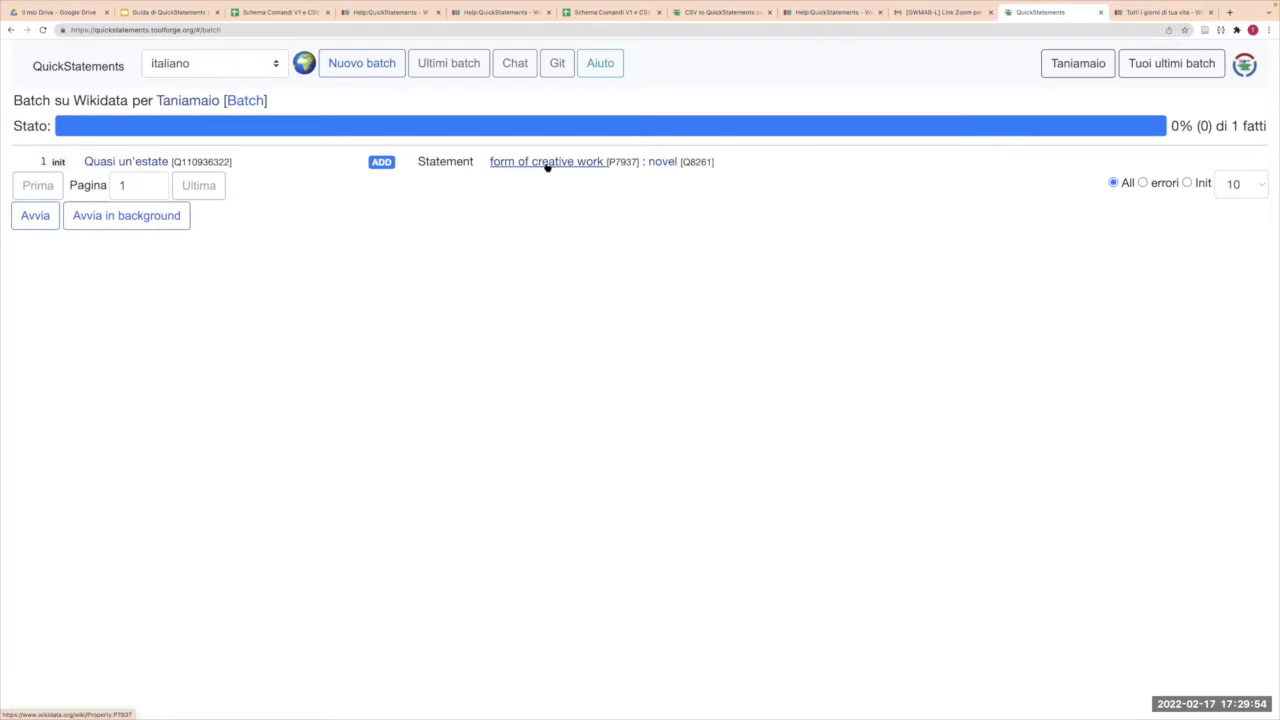
click(17, 220)
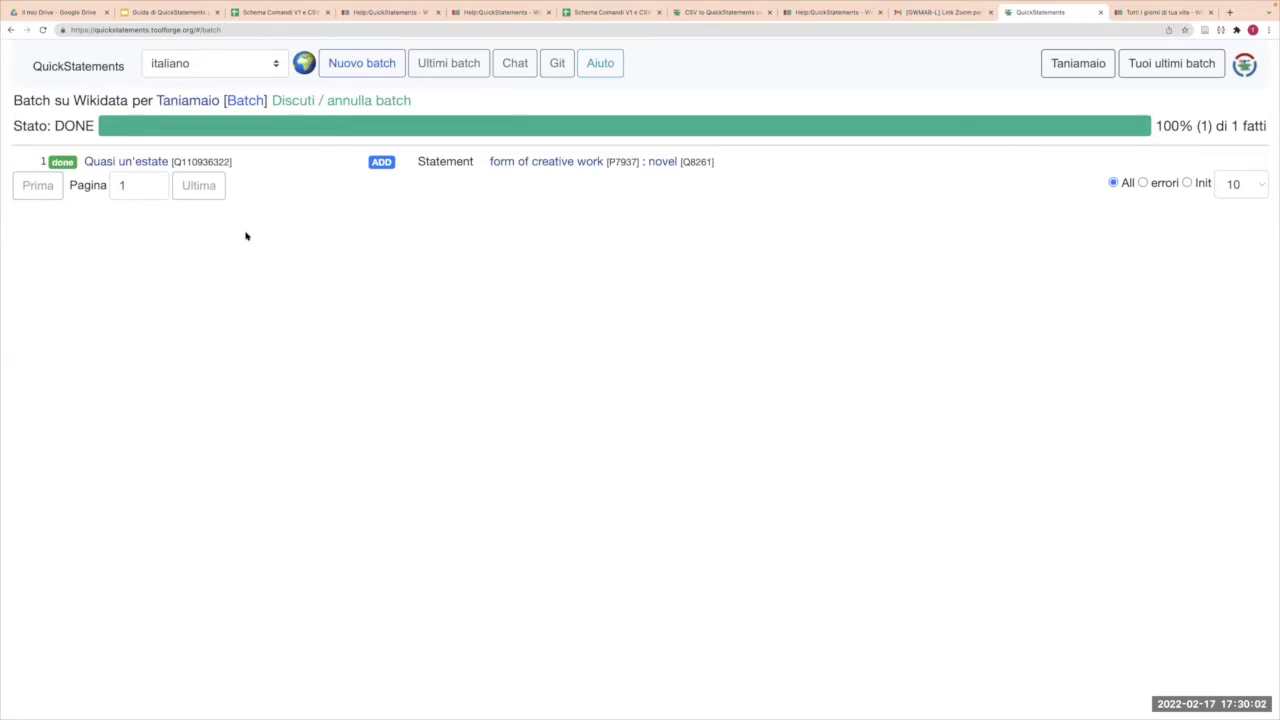
- Copy the "Rimuovere dichiarazioni" command row A37:C37 (-Q101558661, P7609, 990465) from the spreadsheet
click(278, 13)
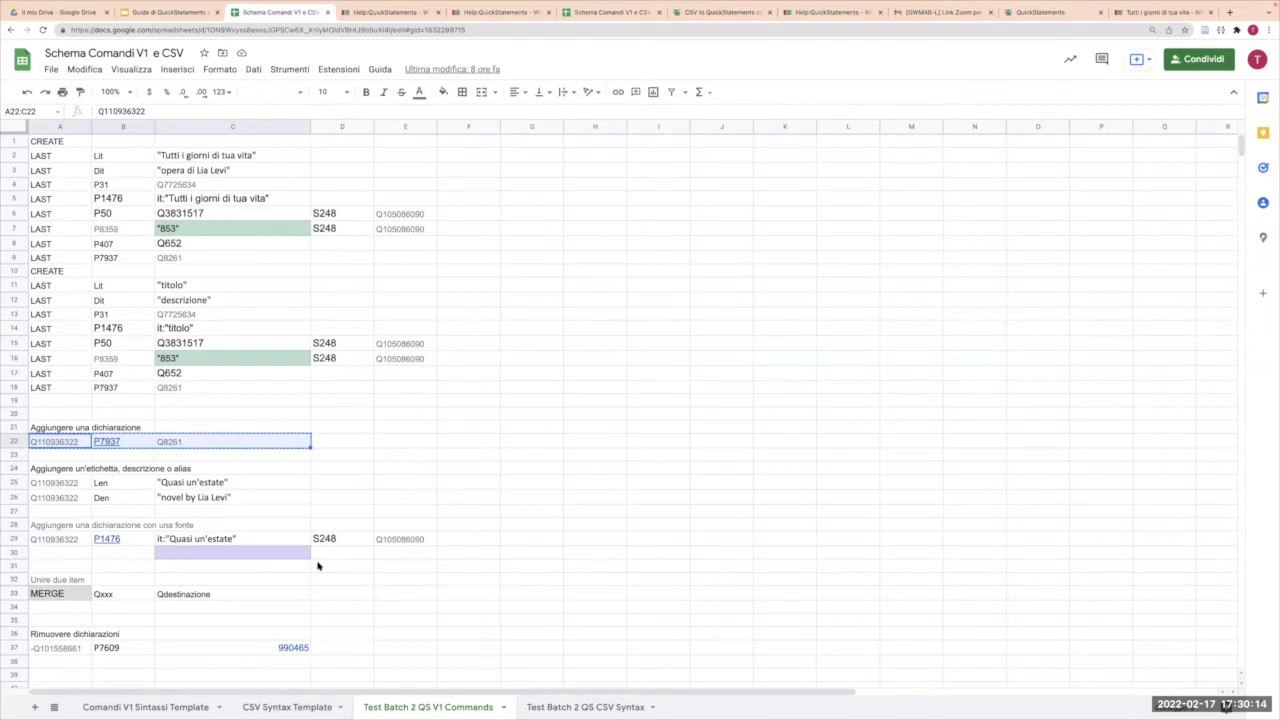
scroll(318, 566, down, 2)
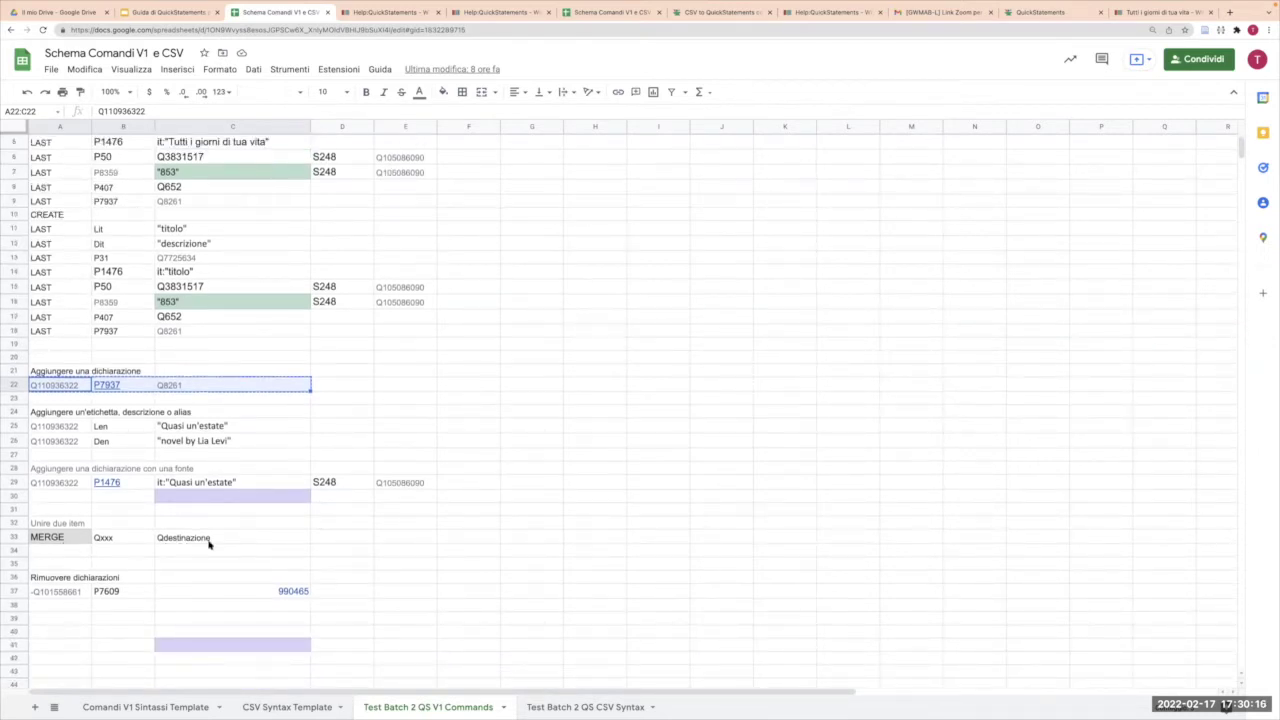
click(66, 592)
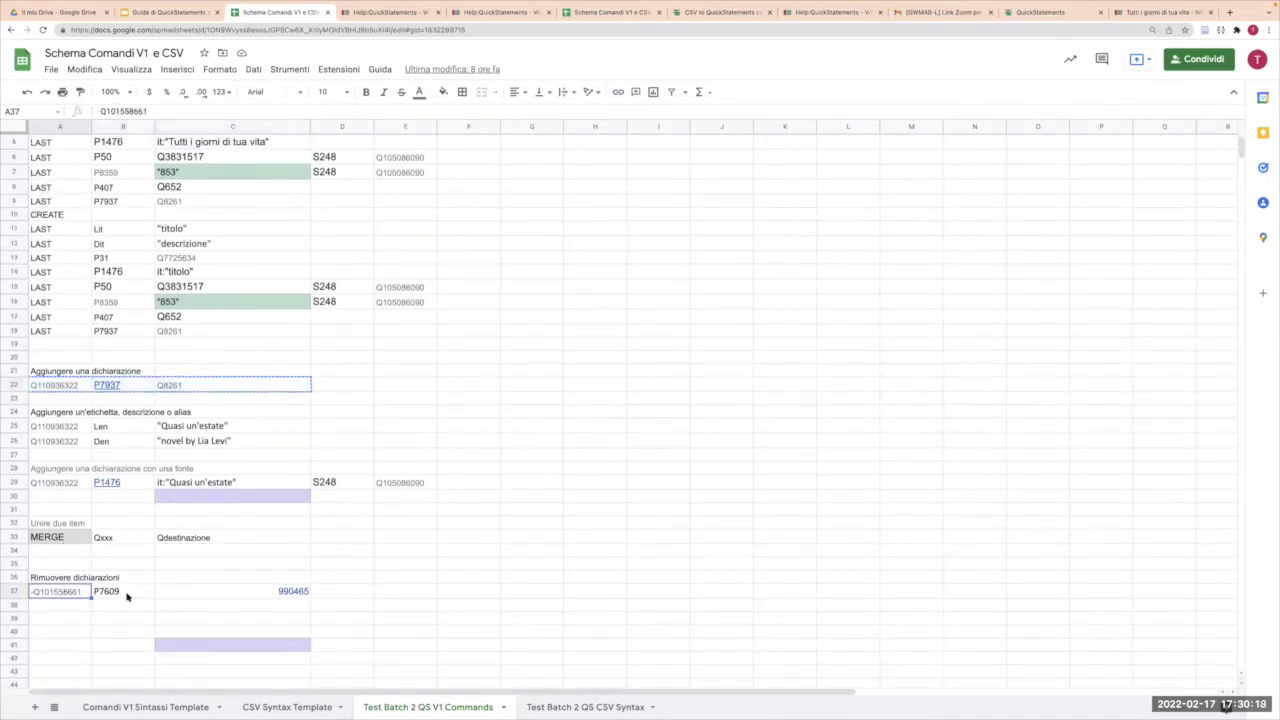
key(shift+Right)
key(shift+Right)
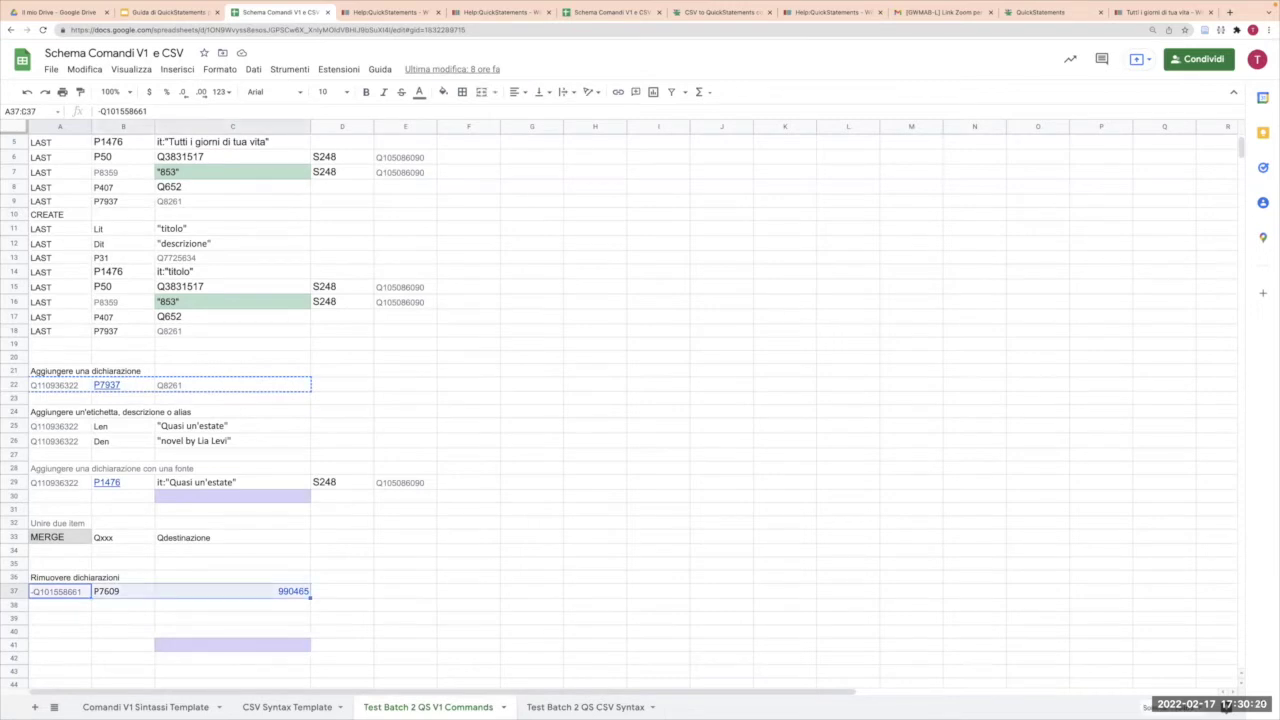
key(ctrl+c)
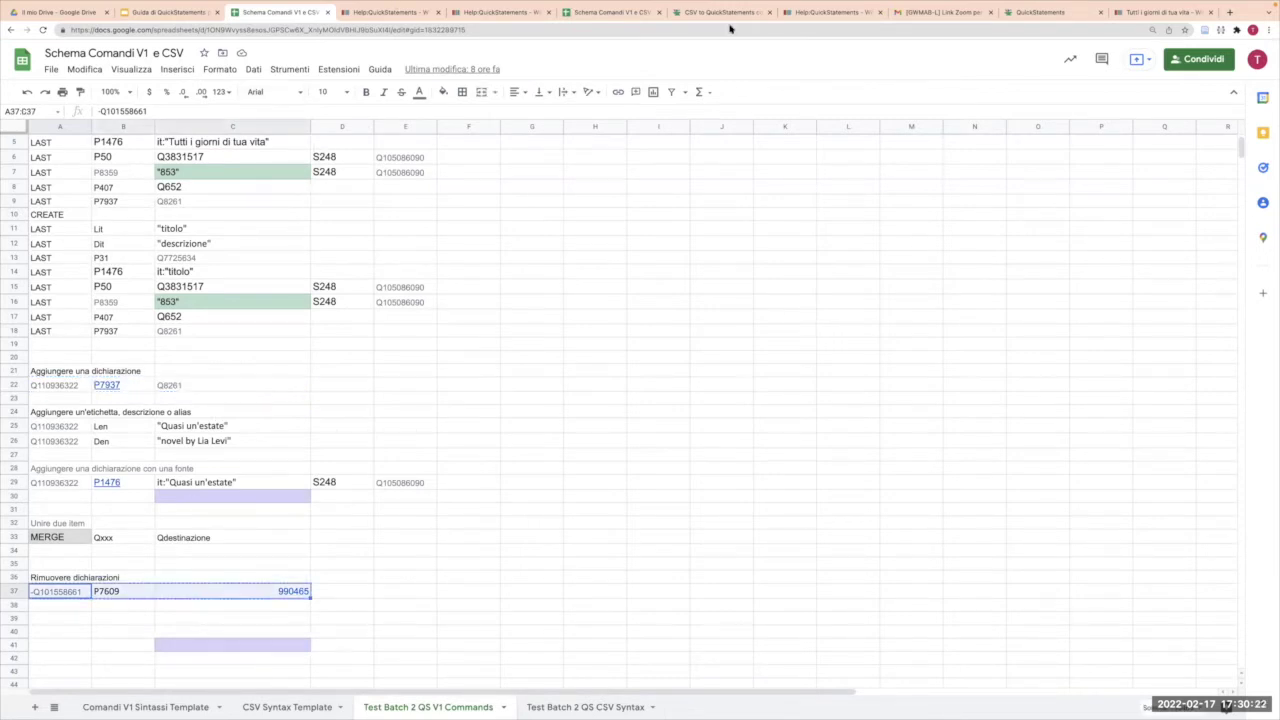
click(1066, 11)
click(360, 63)
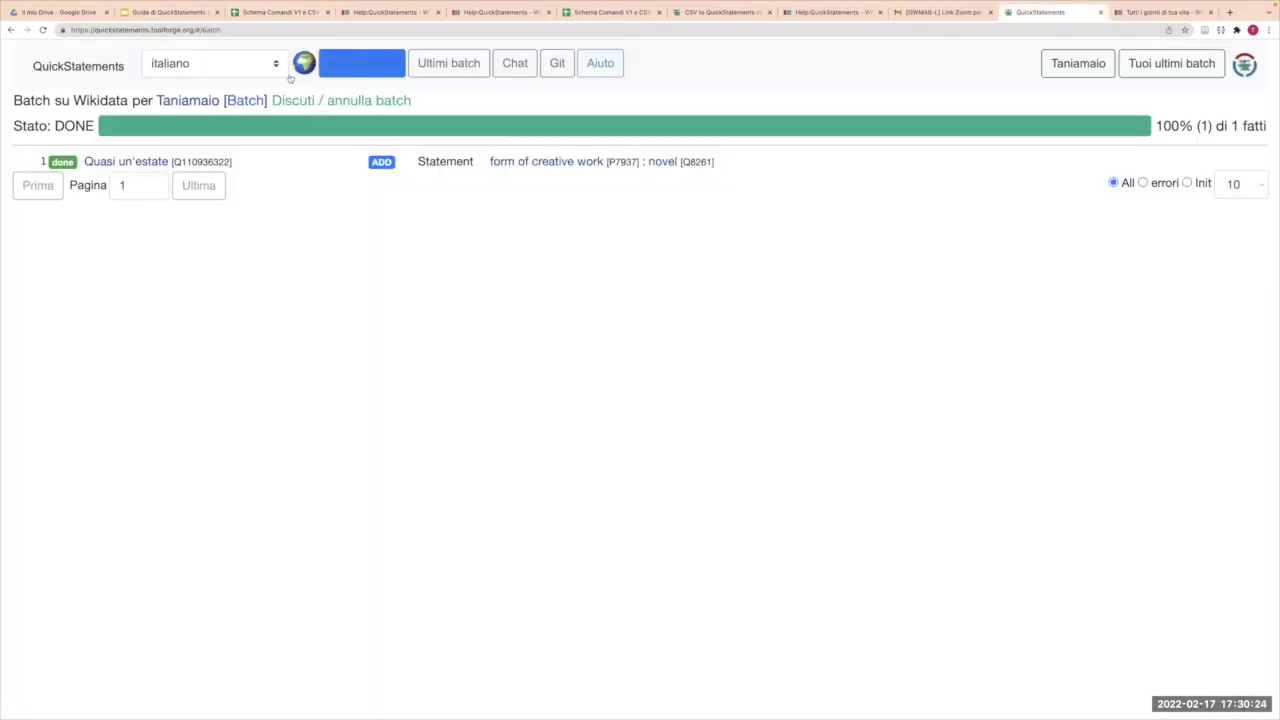
click(297, 157)
key(ctrl+v)
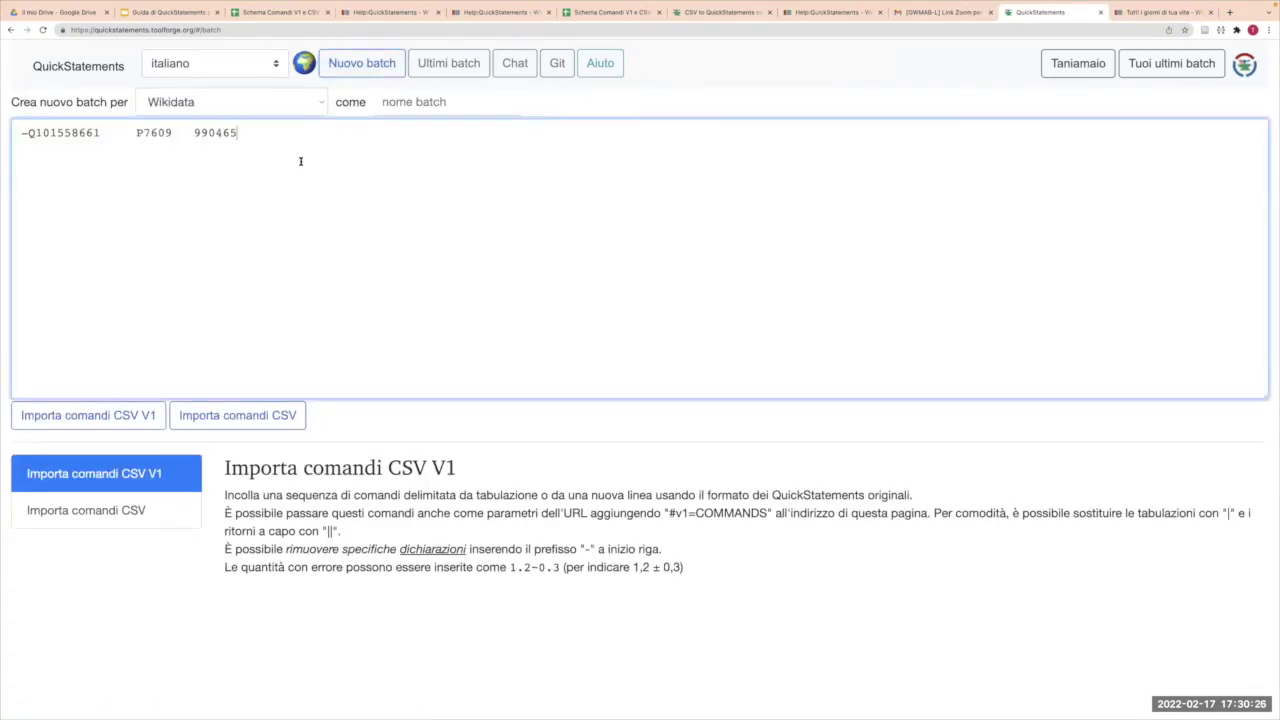
click(128, 423)
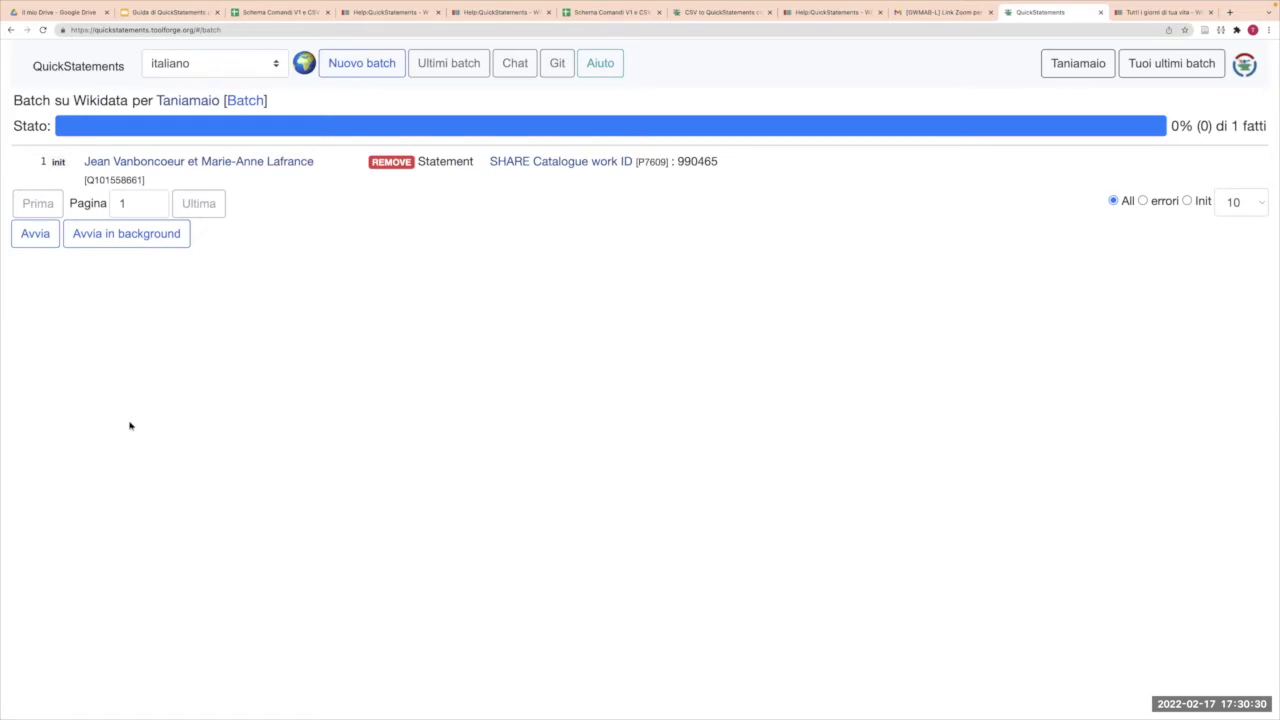
click(28, 245)
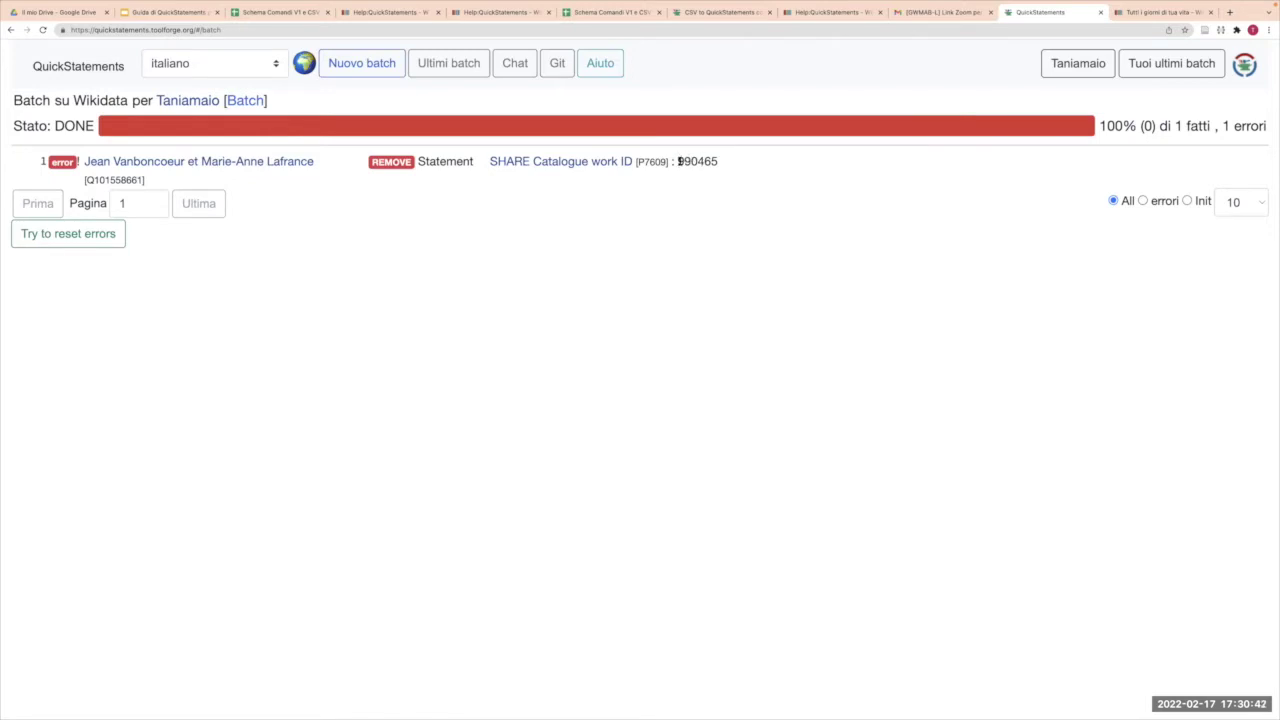
click(55, 240)
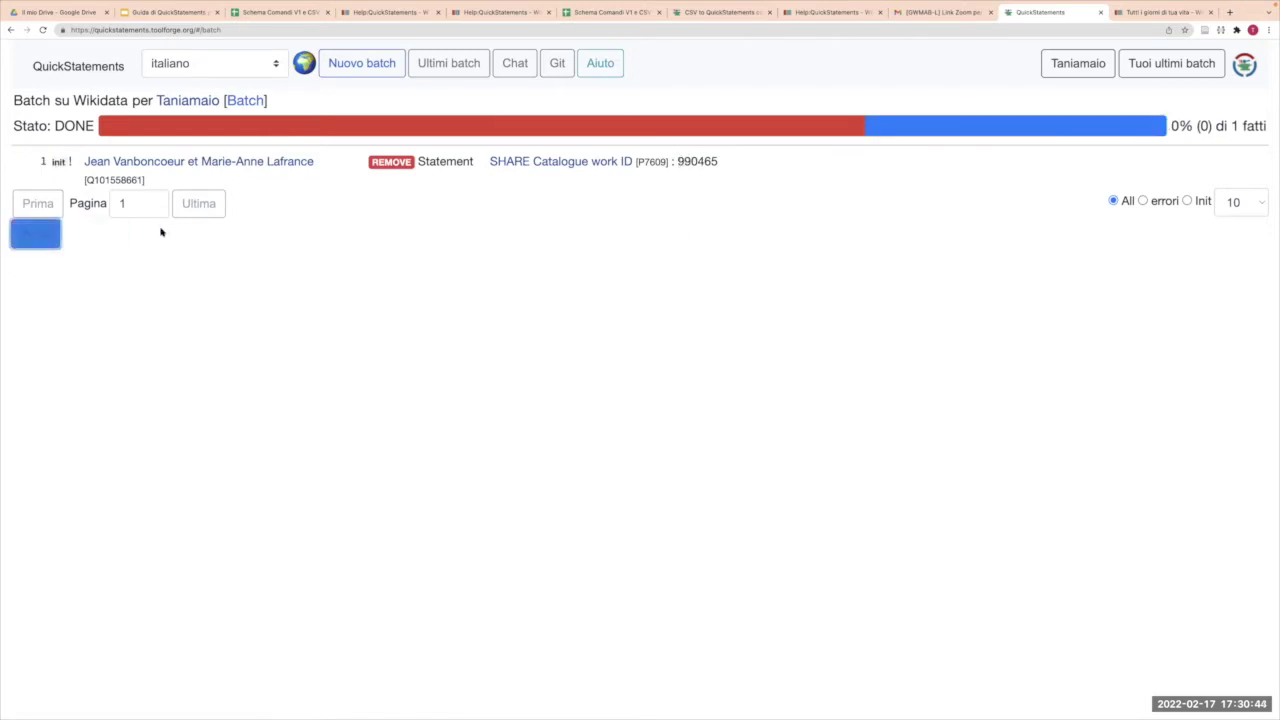
- Show the "SINTASSI CSV" slide of the "Guida di QuickStatements per beginners" presentation
click(235, 15)
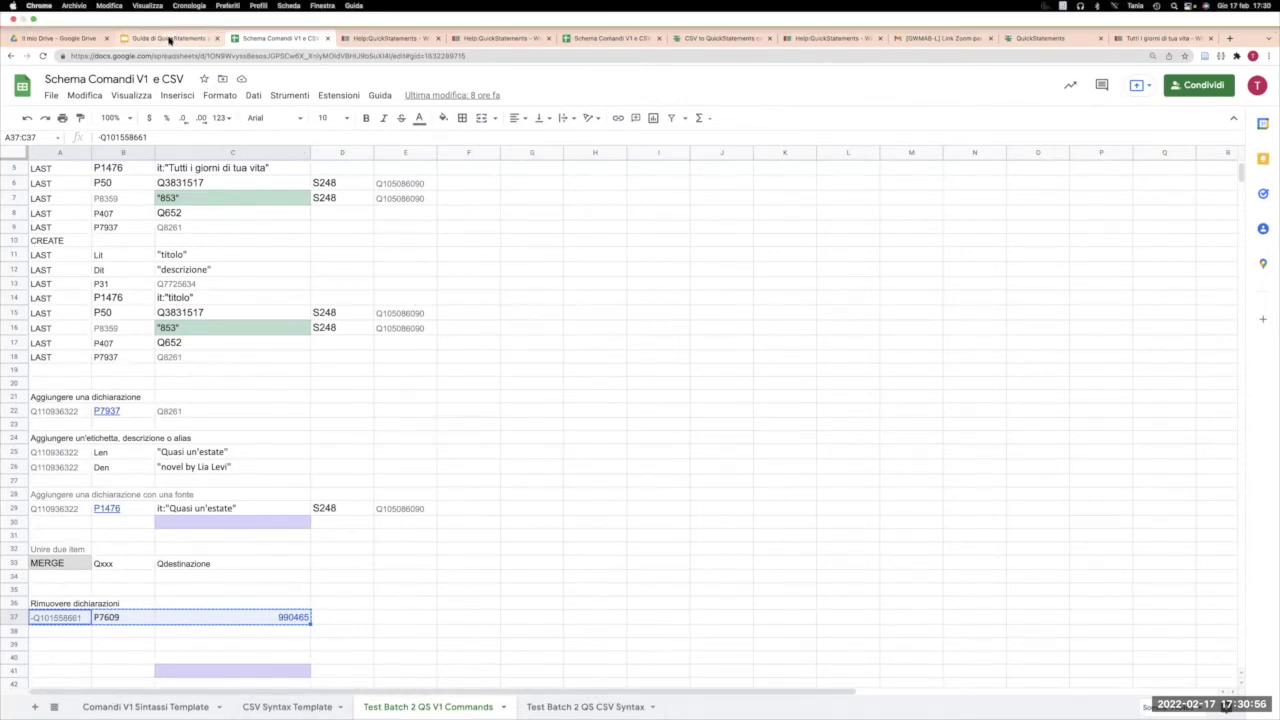
click(171, 40)
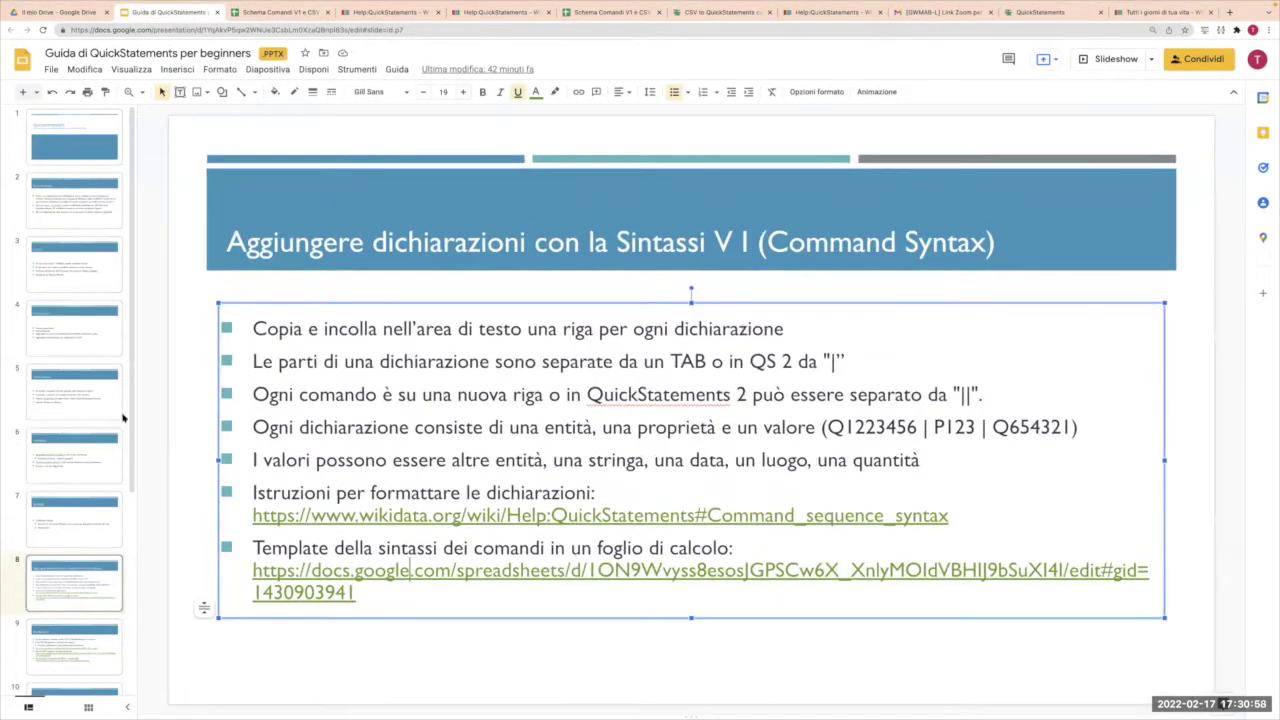
click(70, 660)
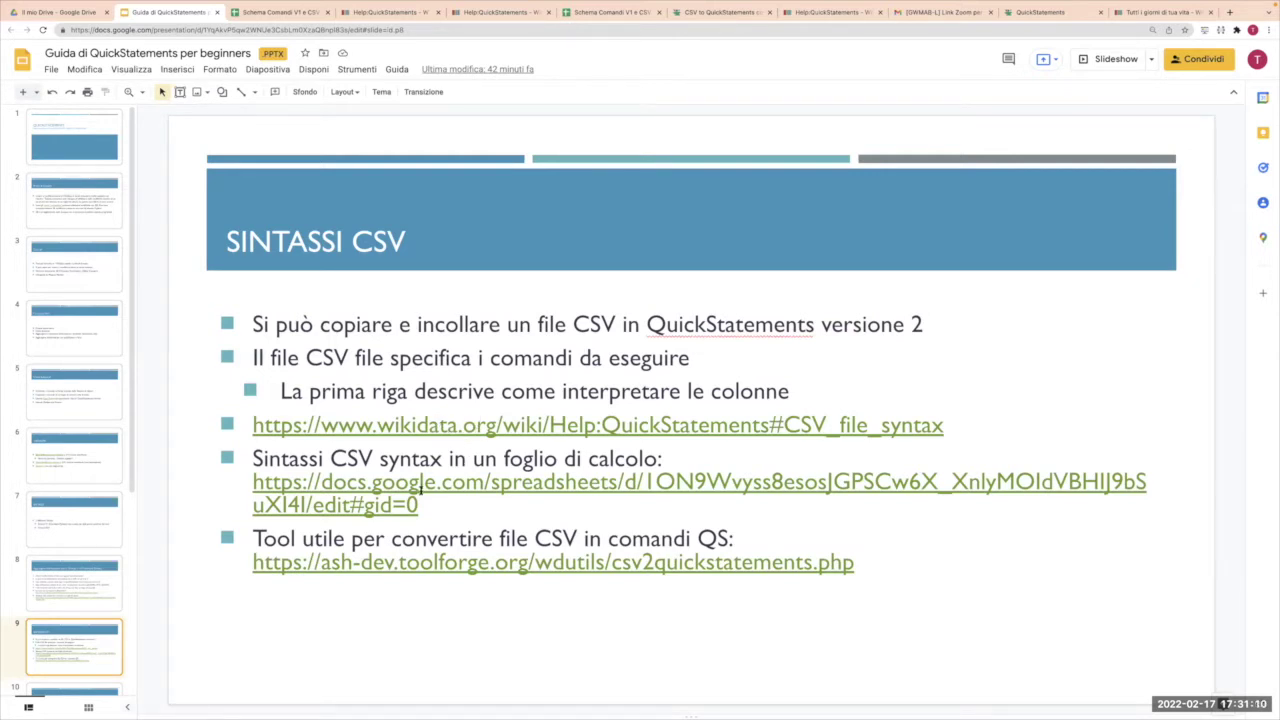
- Review the CSV file syntax help page linked on the slide and the CSV Syntax Template sheet of the "Schema Comandi V1 e CSV" spreadsheet
click(436, 428)
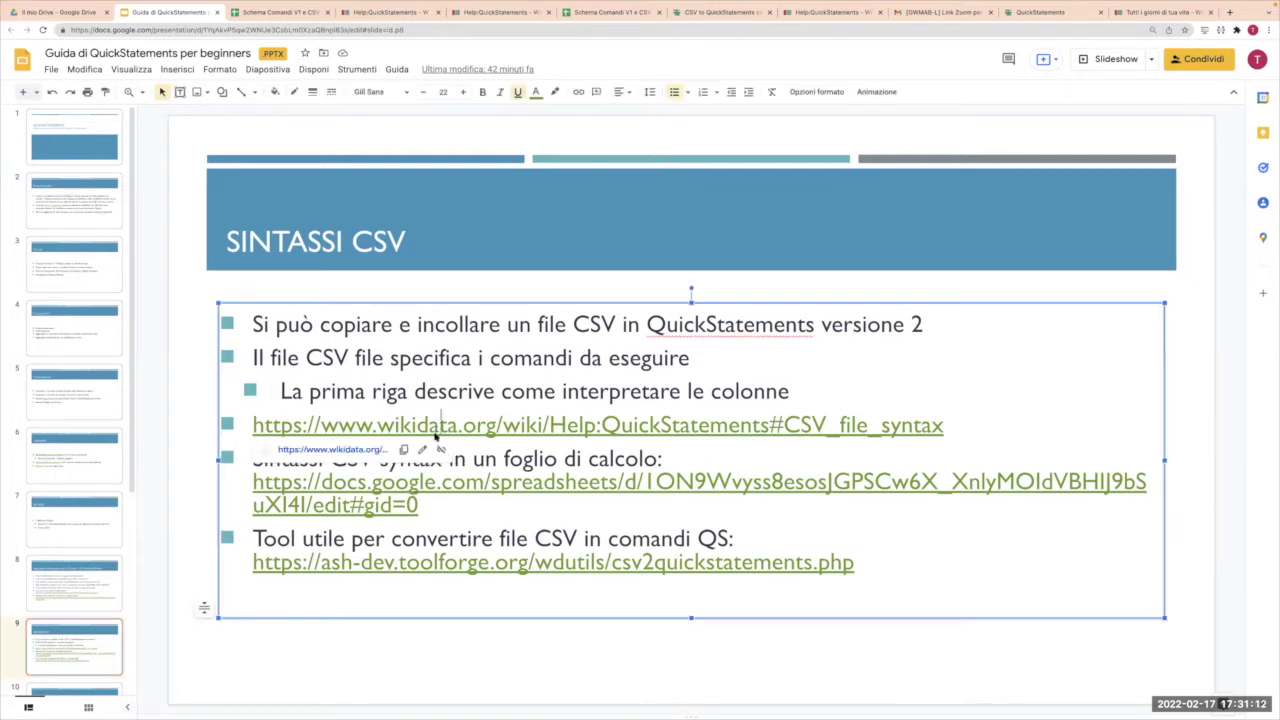
click(357, 451)
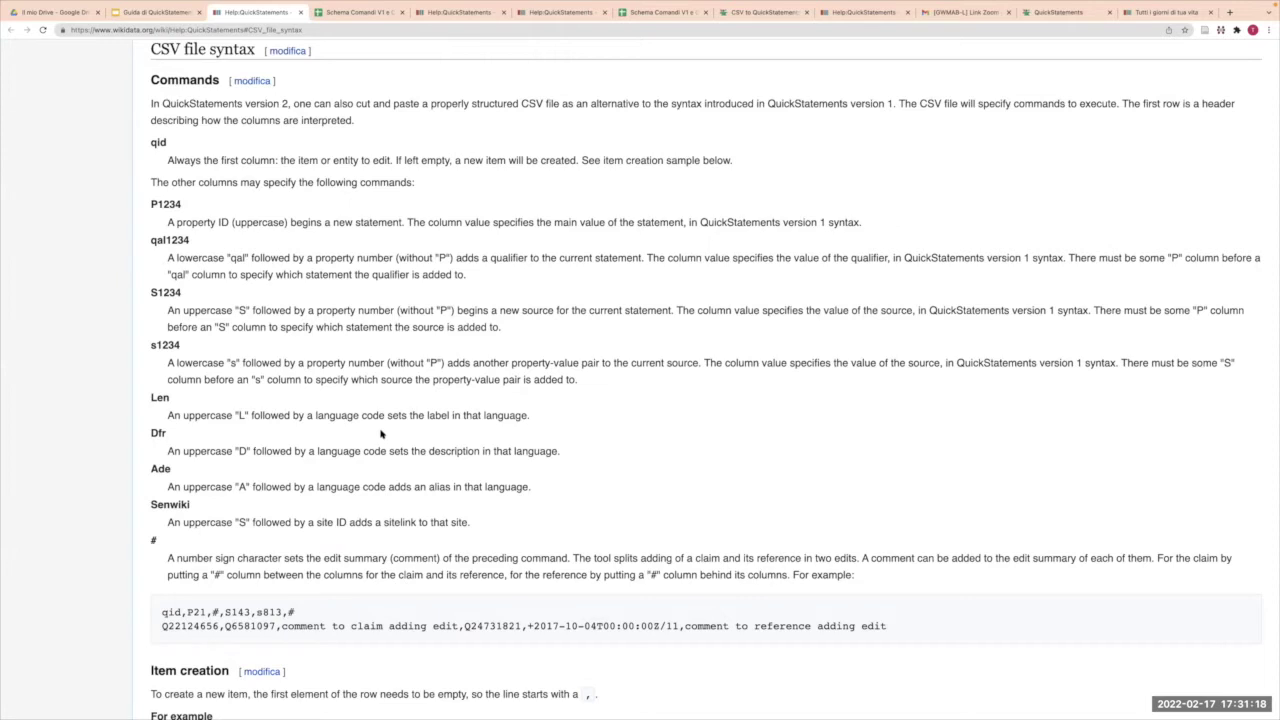
scroll(381, 433, down, 1)
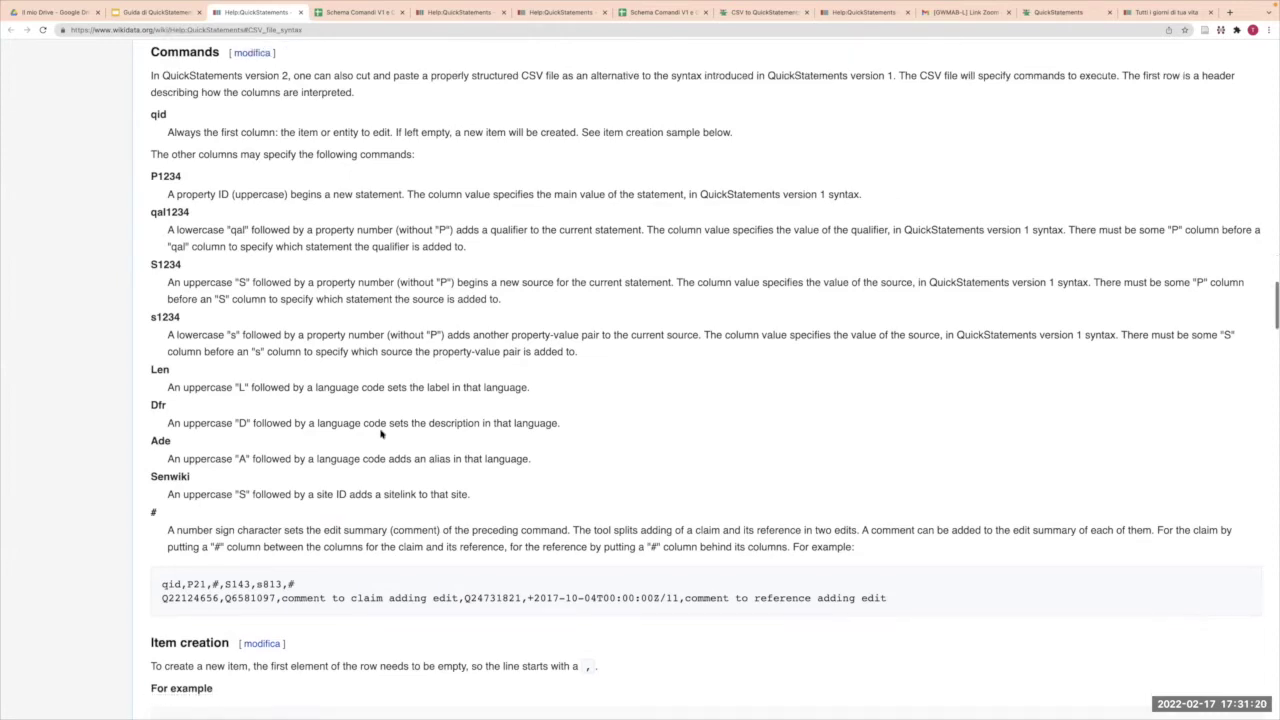
scroll(381, 433, down, 3)
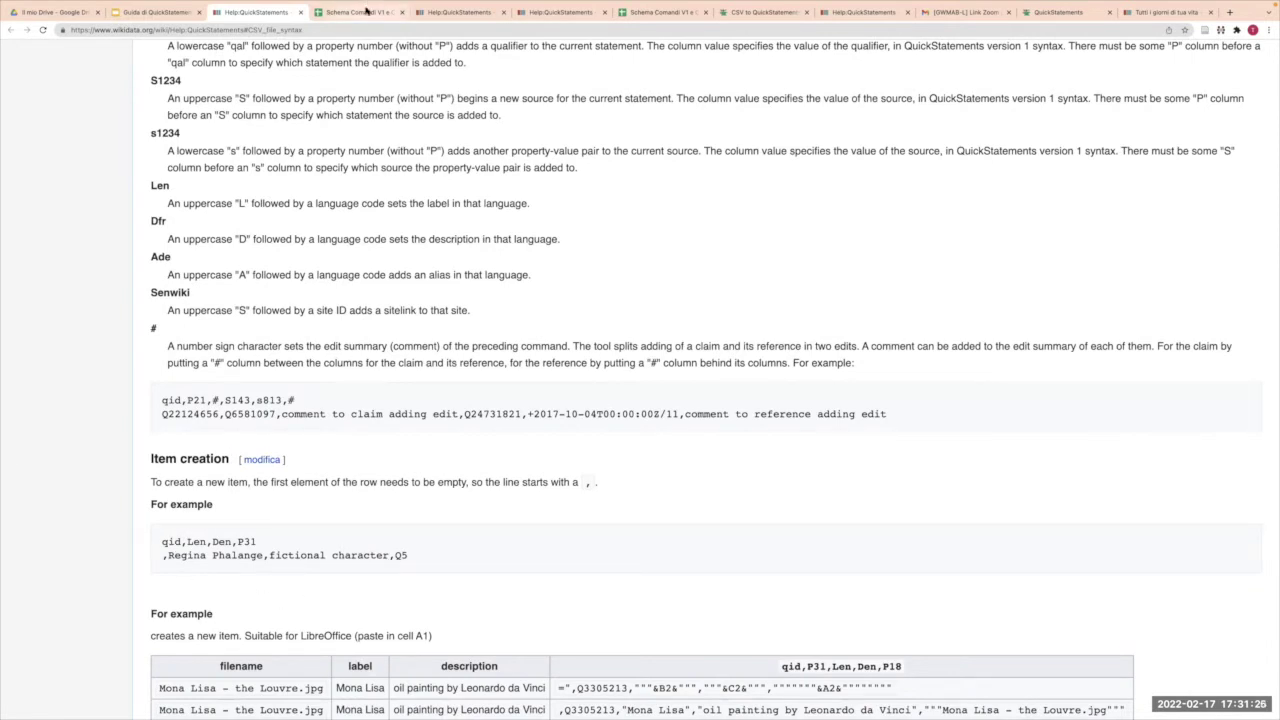
key(ctrl+Tab)
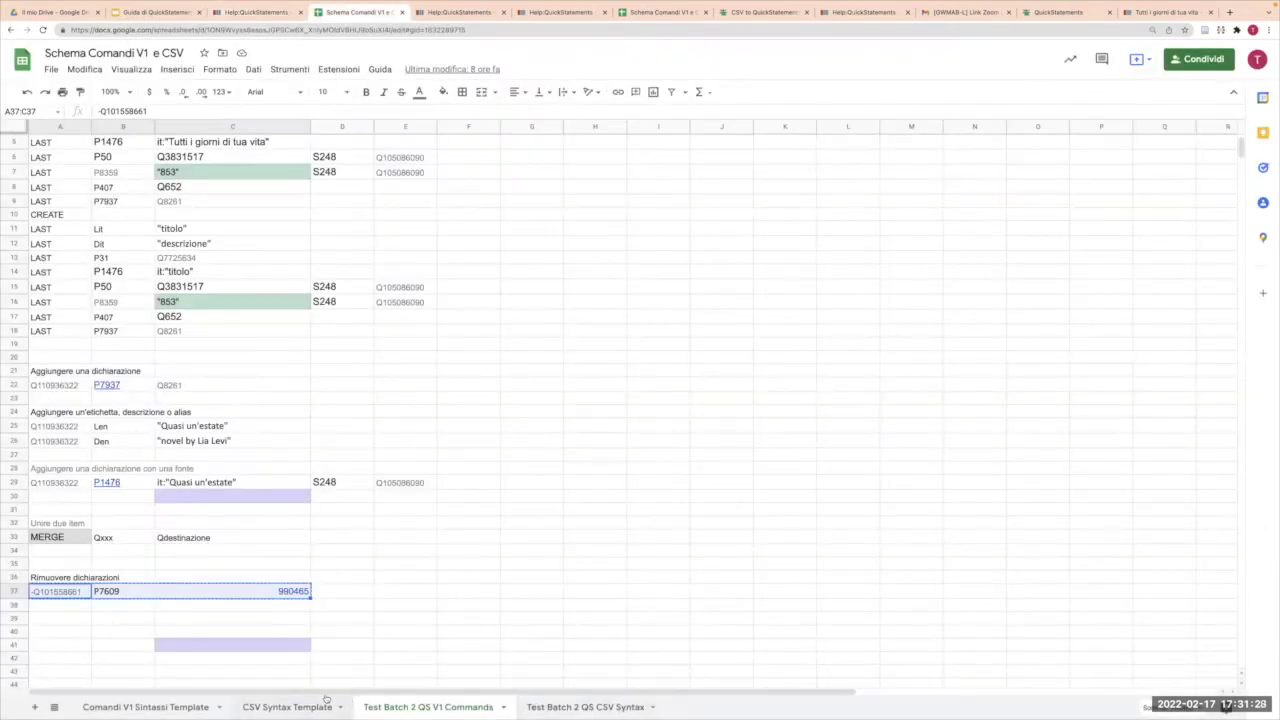
click(288, 707)
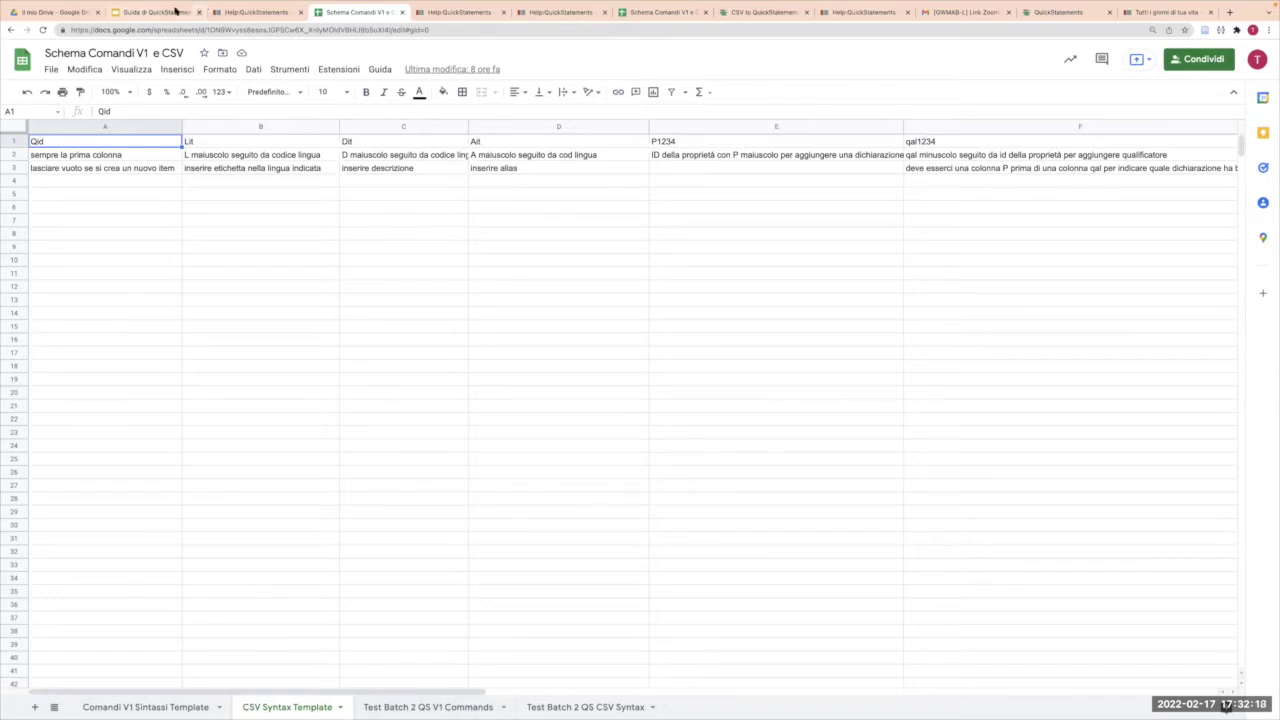
- From the "SINTASSI CSV" slide, open the linked csv2quickstatements.php tool that converts CSV files into QuickStatements commands
click(165, 13)
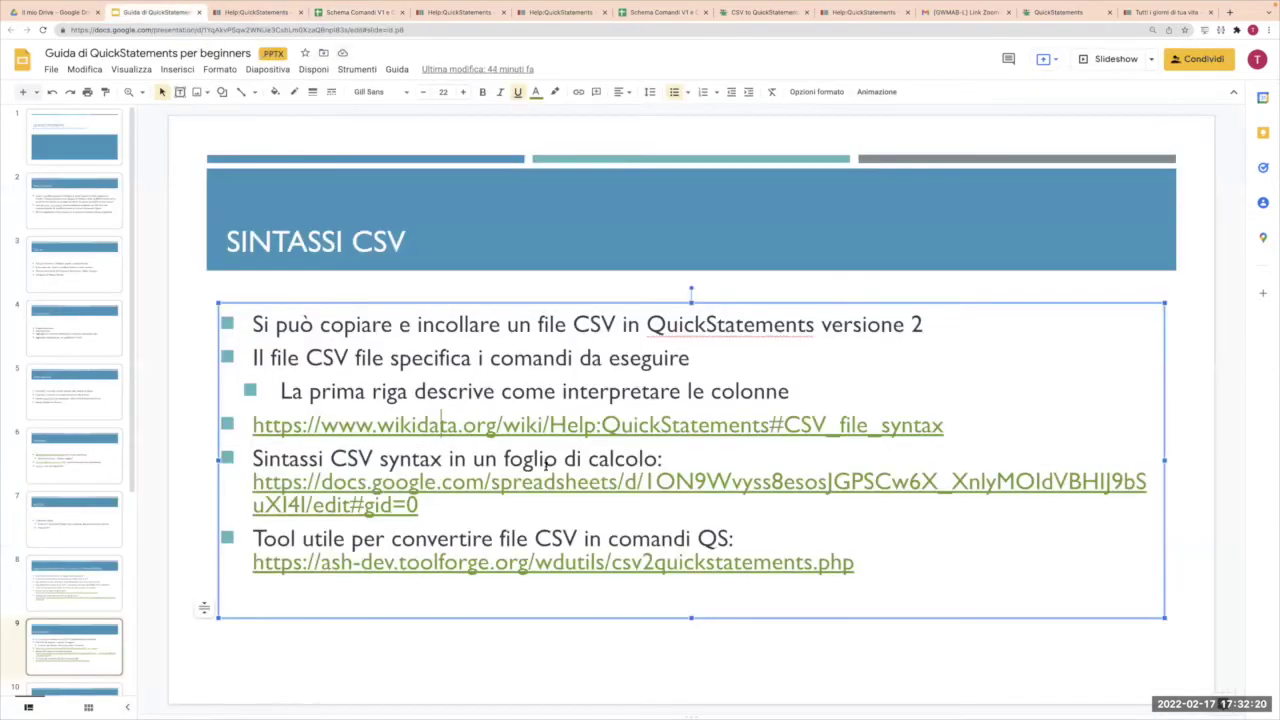
click(505, 565)
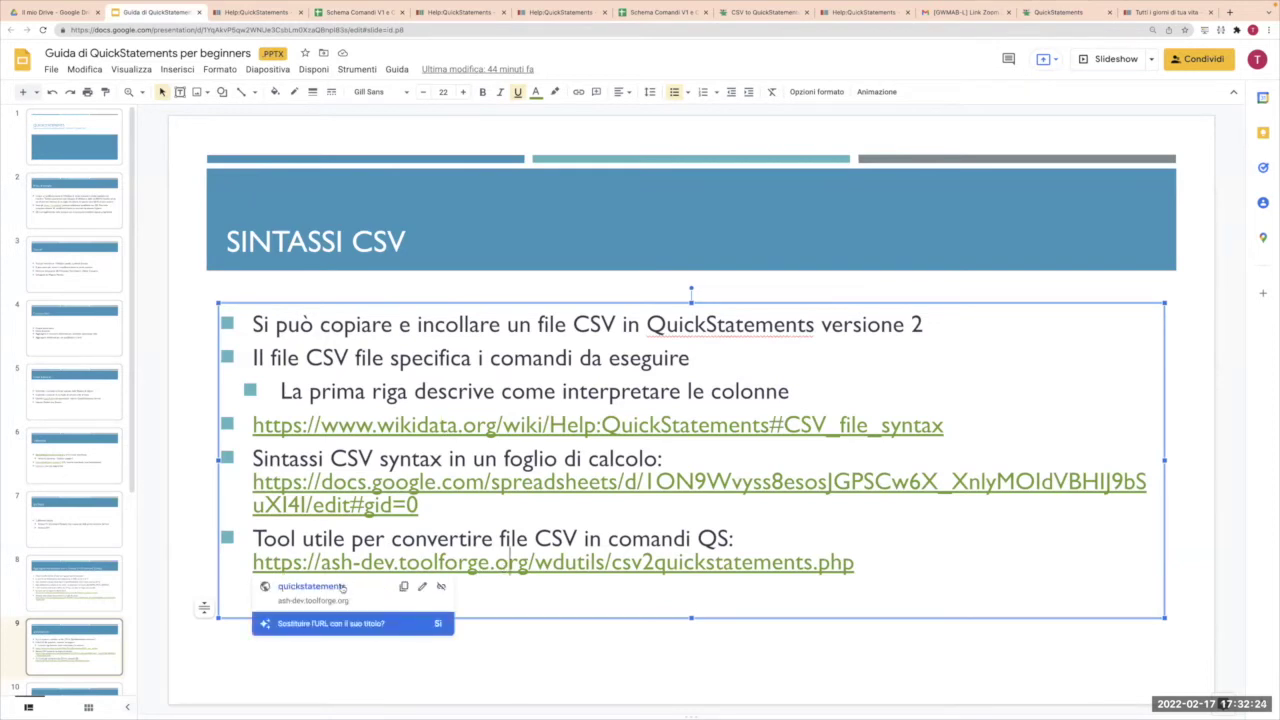
click(341, 587)
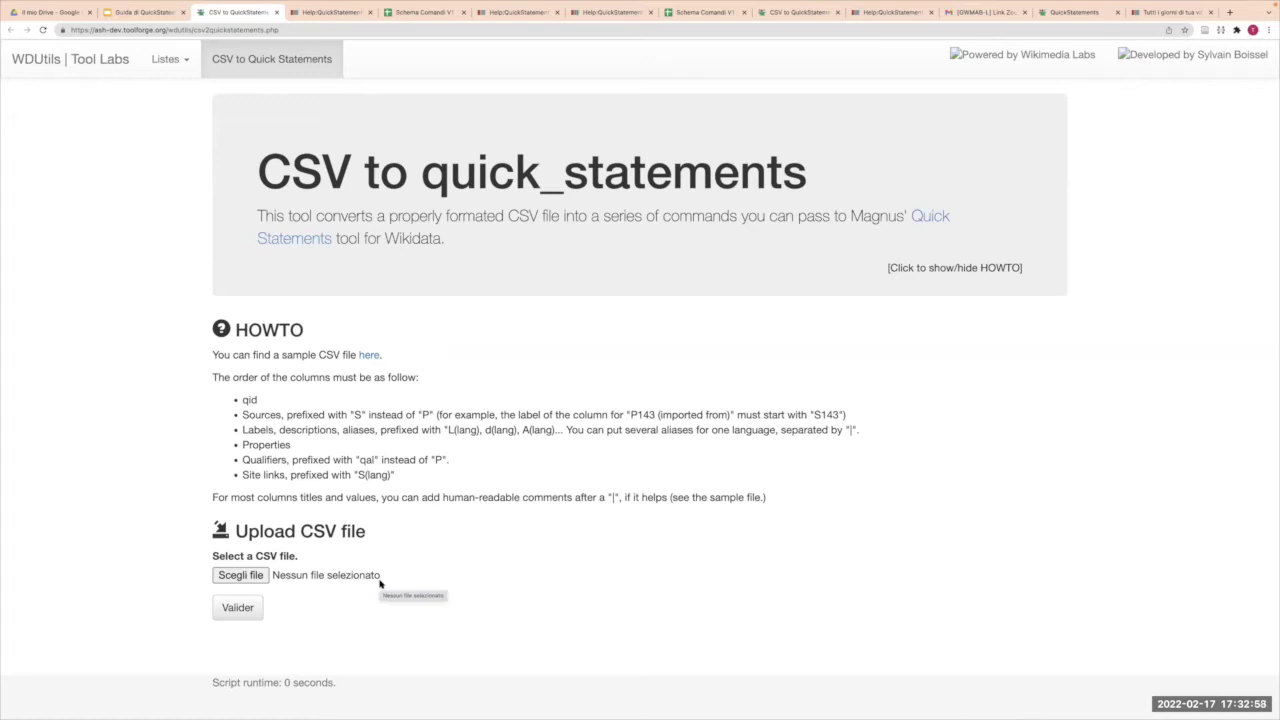
- Return to the guide presentation and show the slide "Unire items e rimuovere dichiarazioni"
click(142, 14)
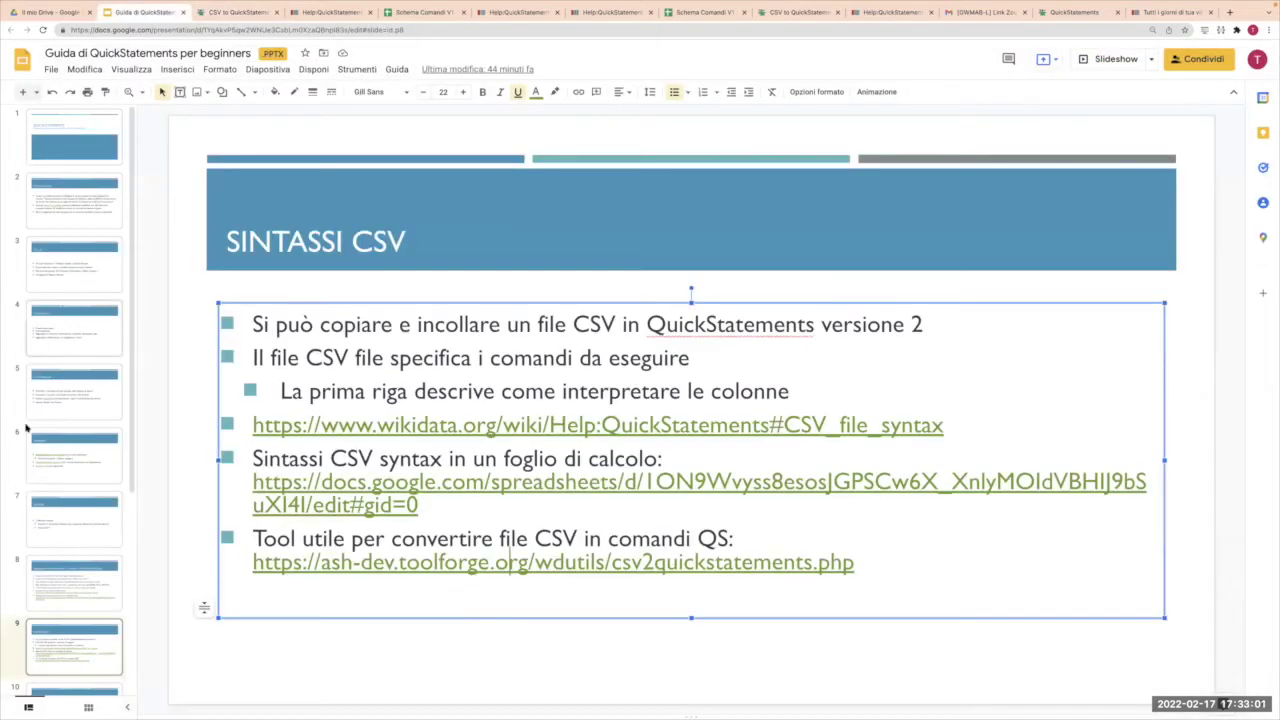
click(186, 685)
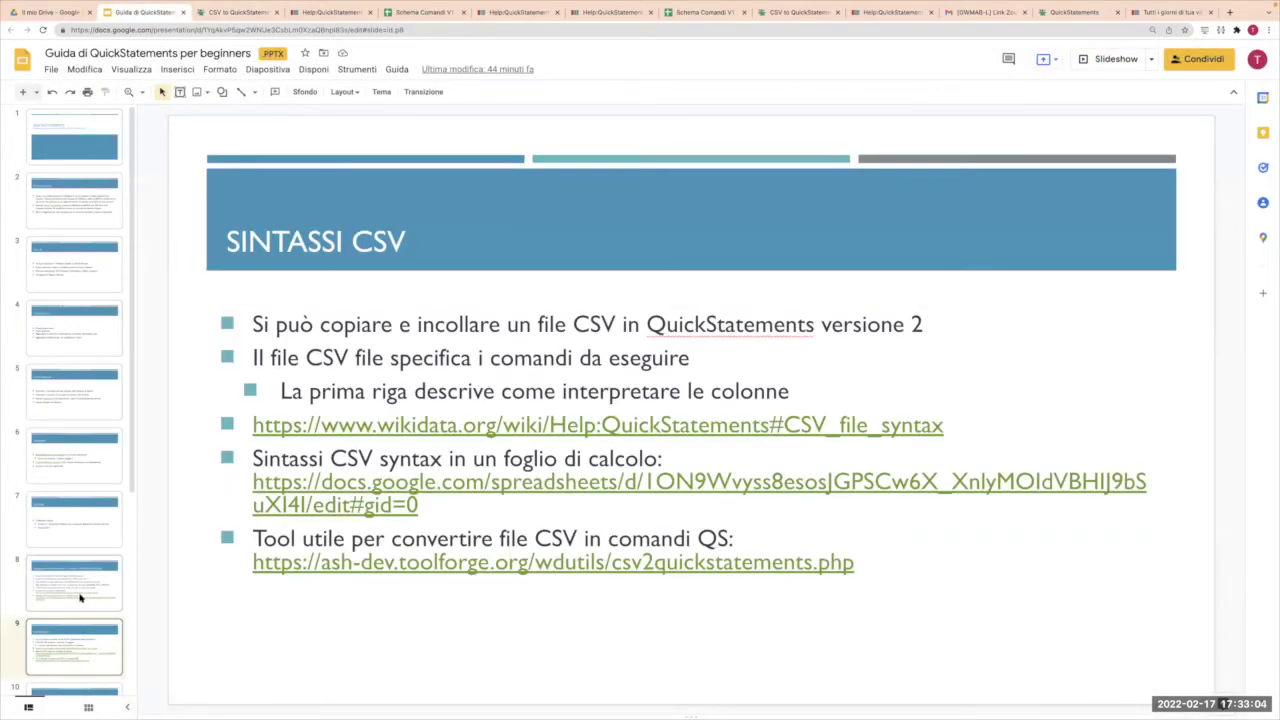
scroll(80, 597, down, 3)
click(80, 600)
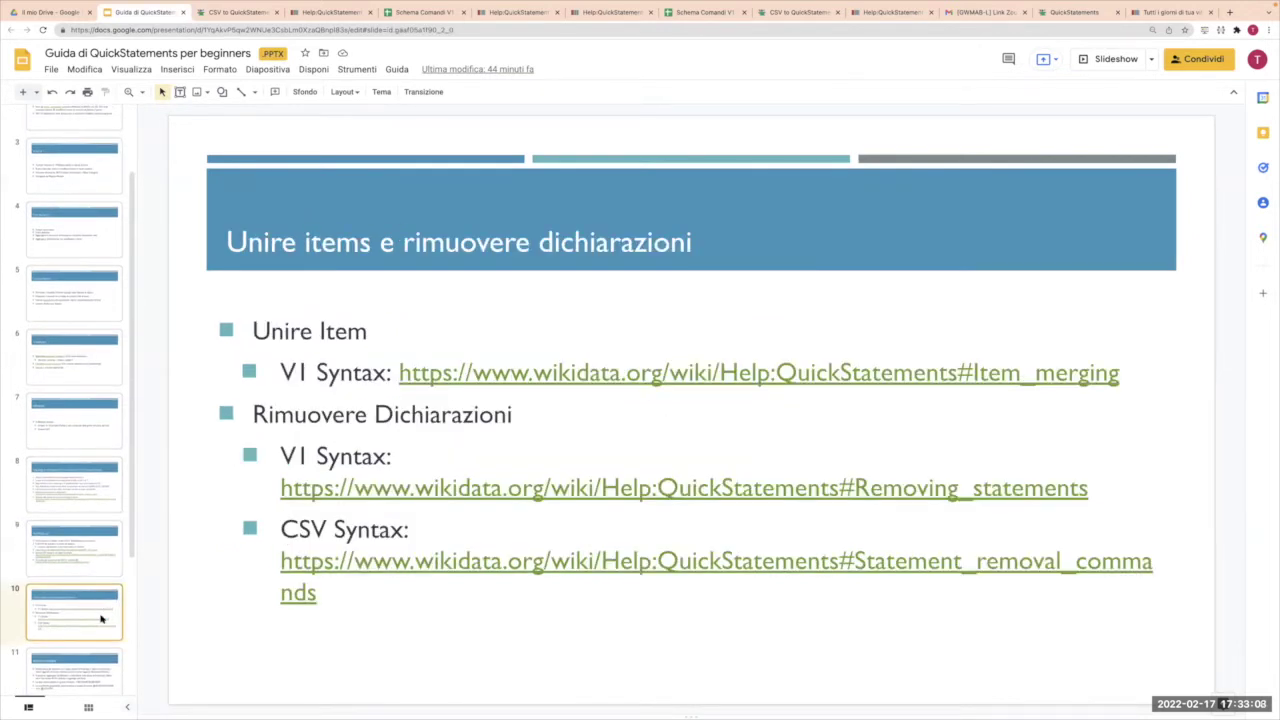
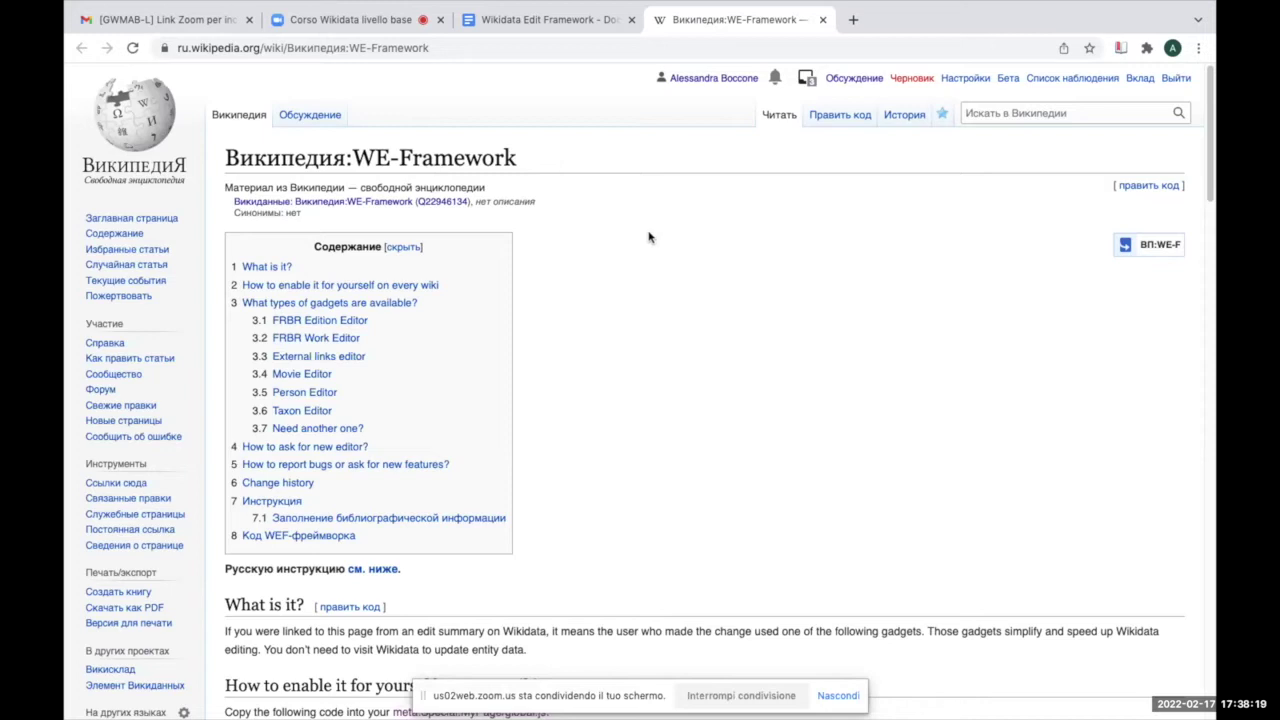
- Examine the WE-Framework page's instructions for enabling the gadget on every wiki through the global.js code
scroll(648, 237, down, 5)
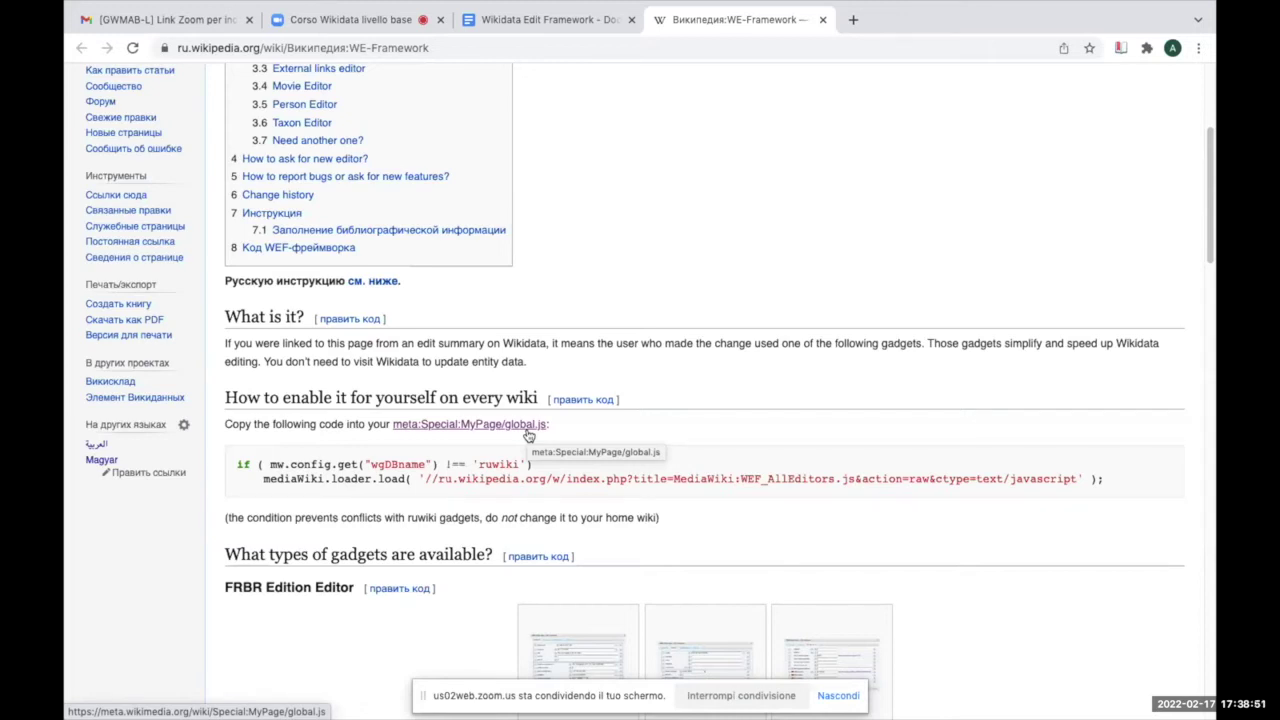
scroll(528, 435, up, 5)
scroll(528, 435, up, 1)
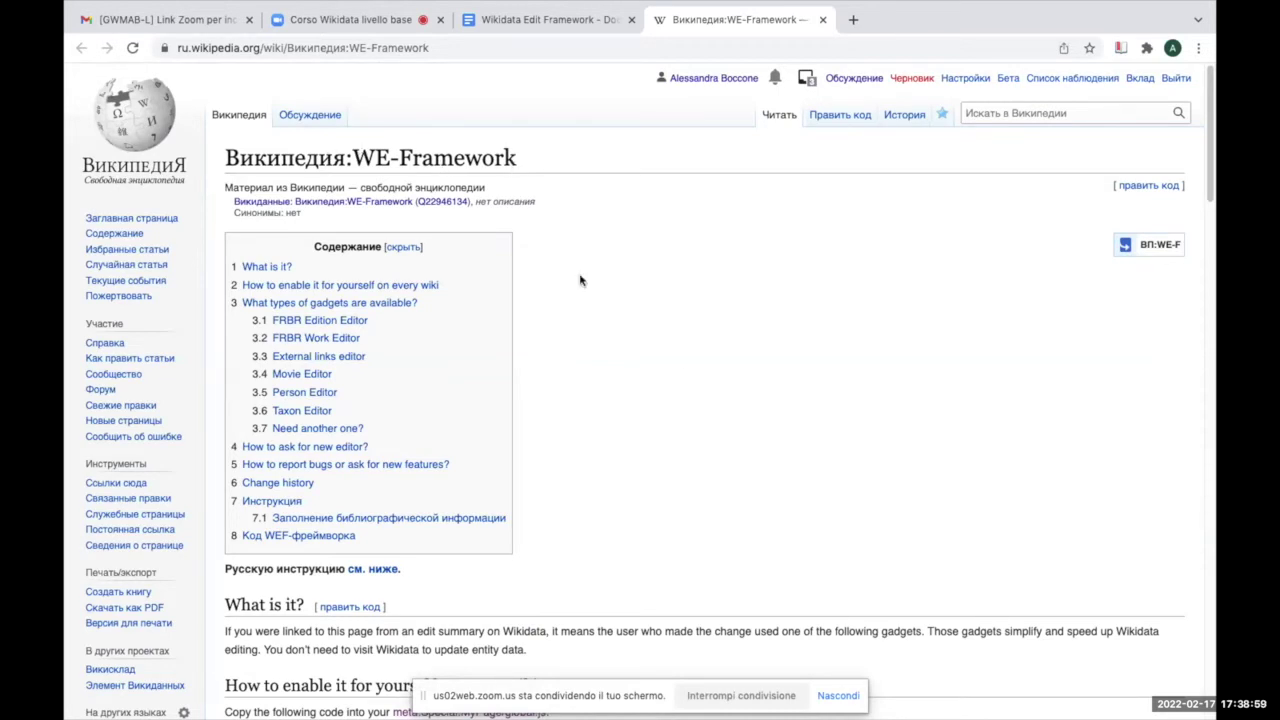
scroll(686, 355, down, 1)
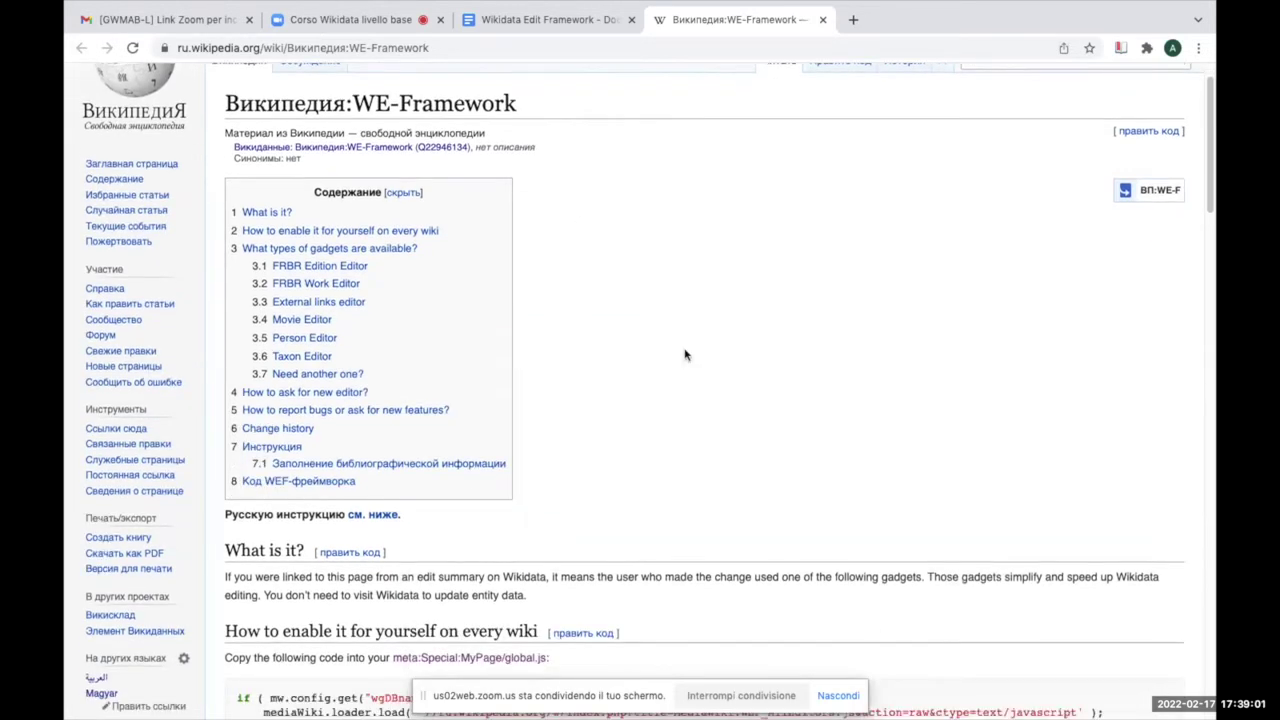
scroll(686, 355, down, 2)
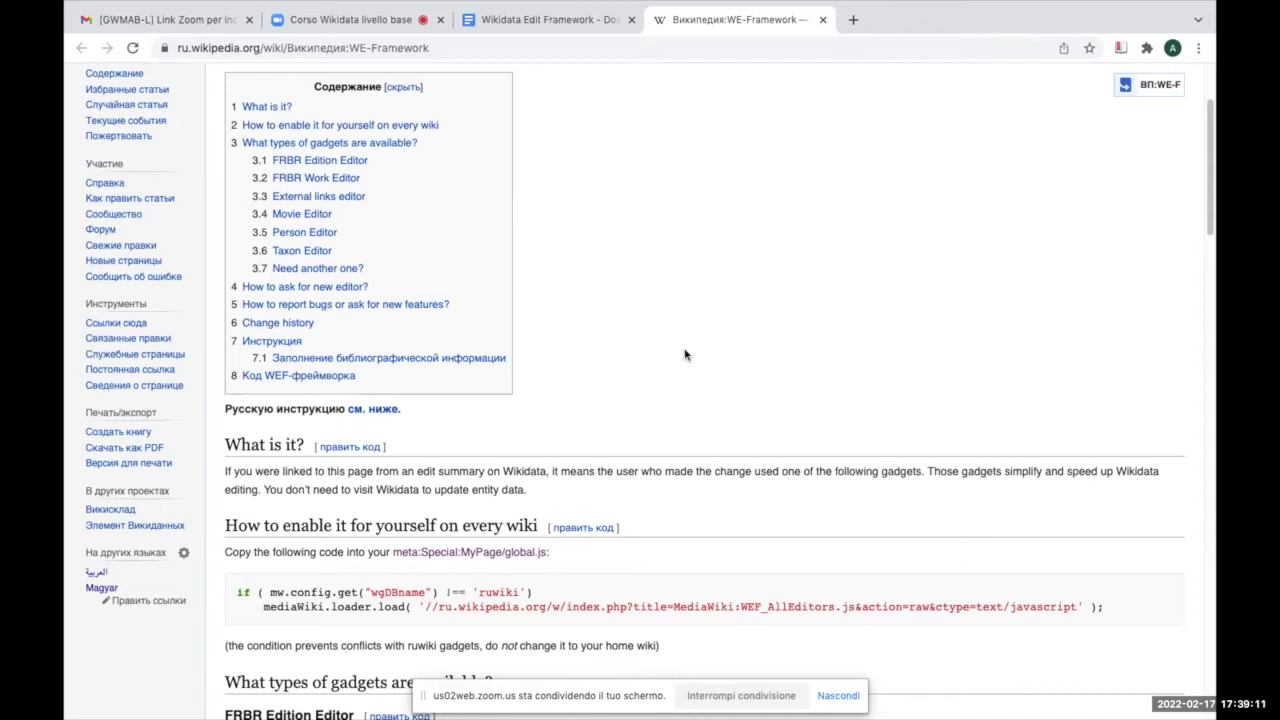
scroll(685, 354, down, 3)
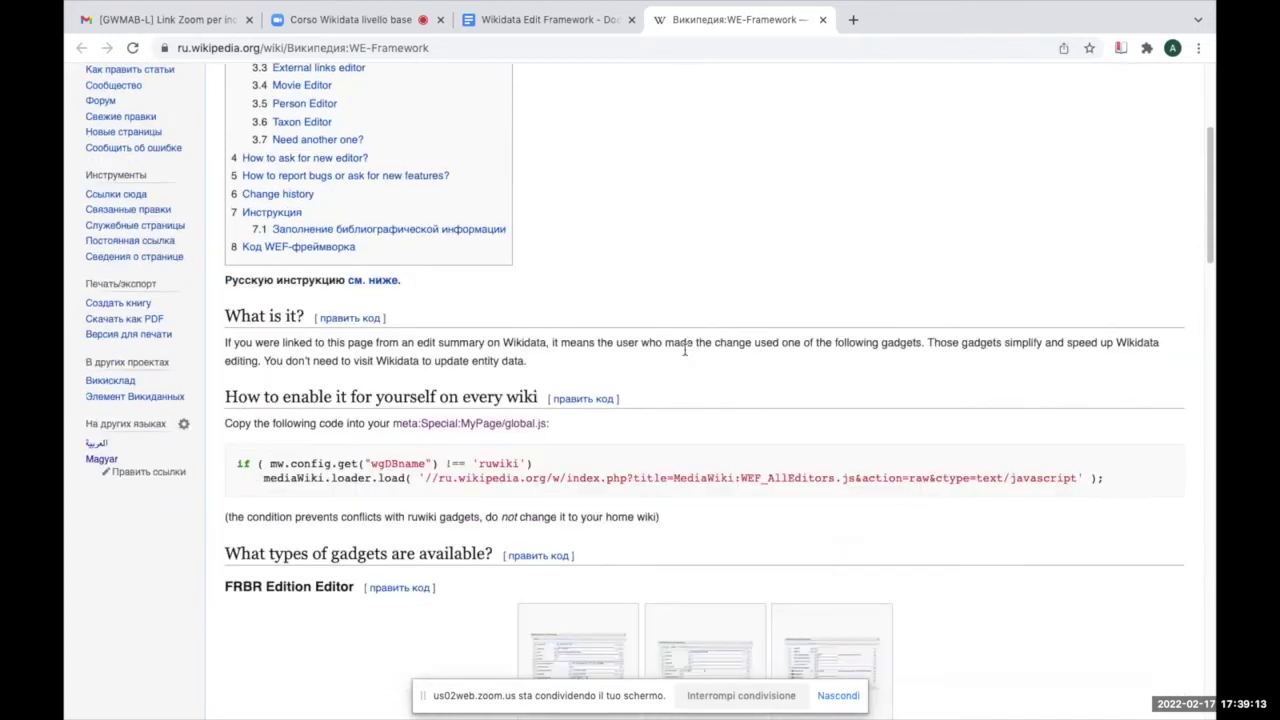
scroll(685, 354, down, 2)
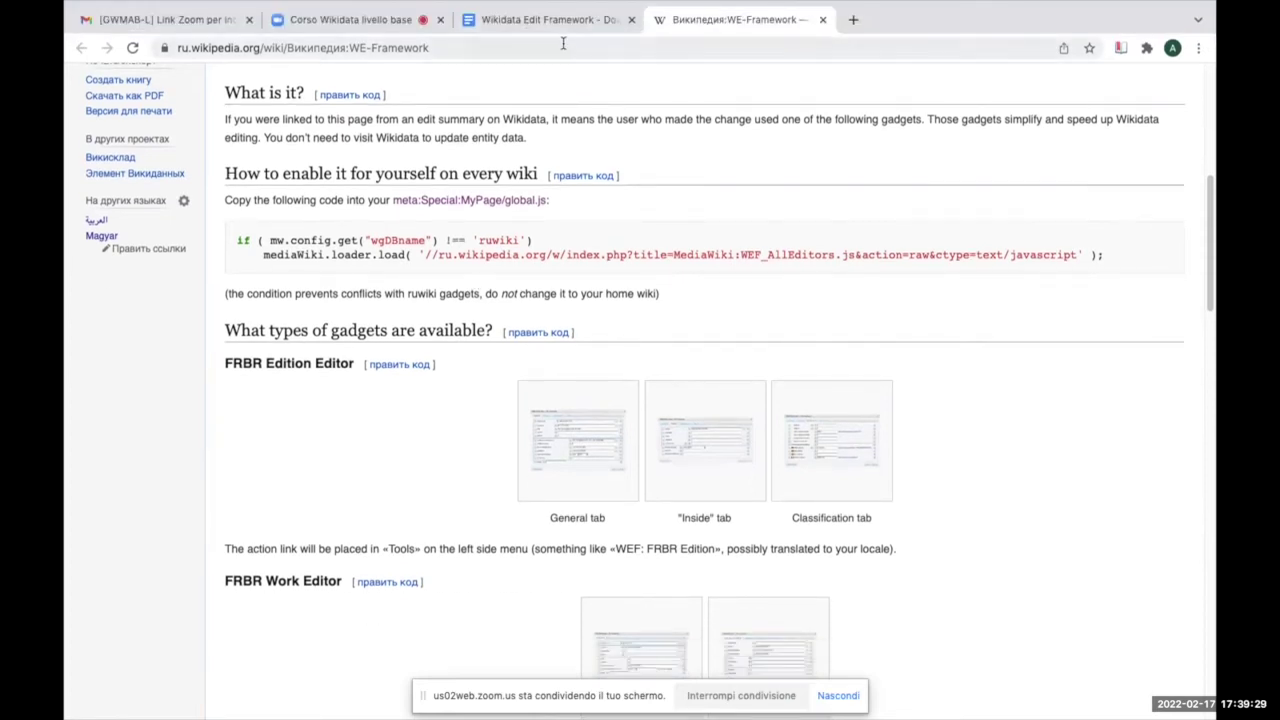
- Open the Wikidata main page in a new tab and bring up the WE-Framework enabled editors settings
click(853, 20)
click(465, 82)
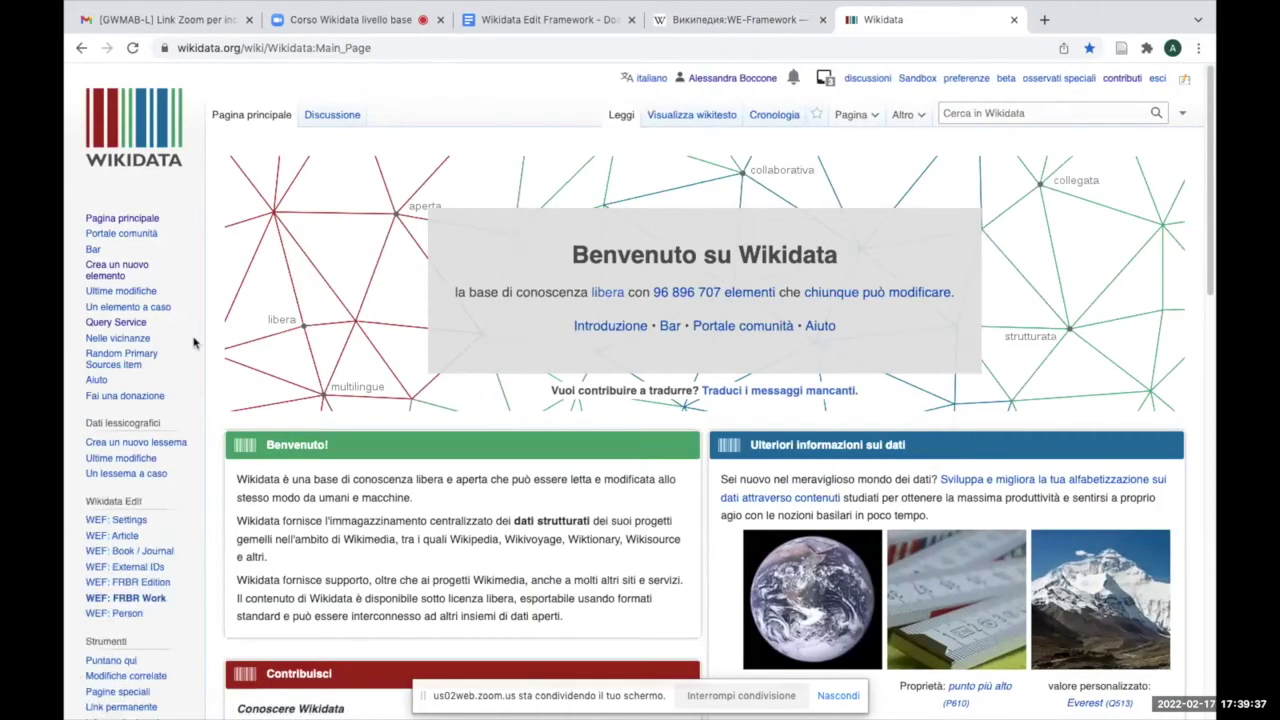
scroll(194, 343, down, 1)
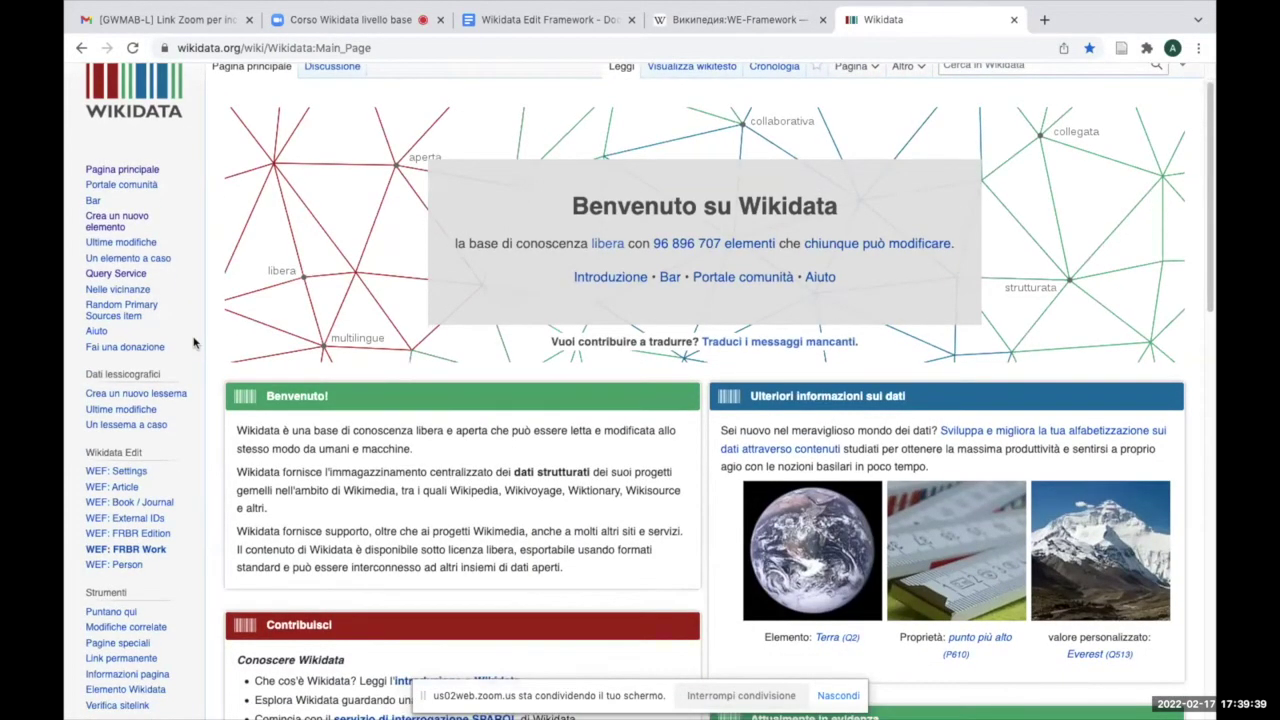
scroll(194, 343, down, 5)
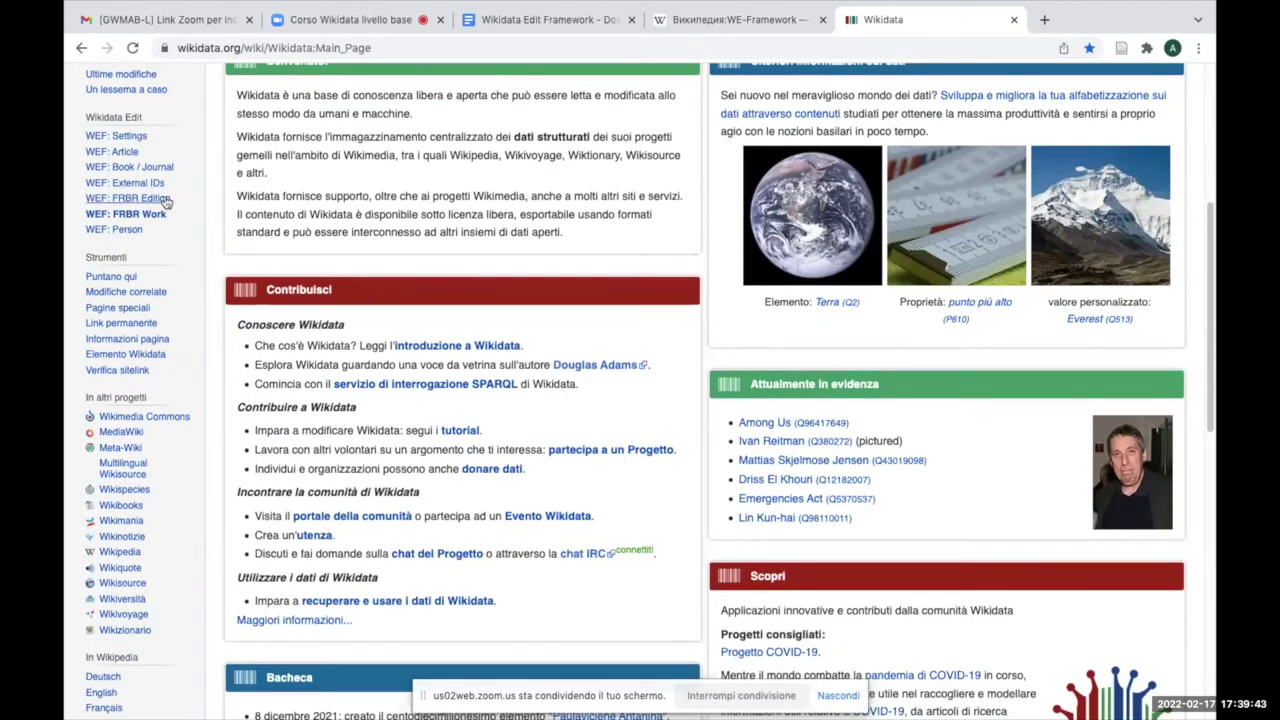
click(126, 138)
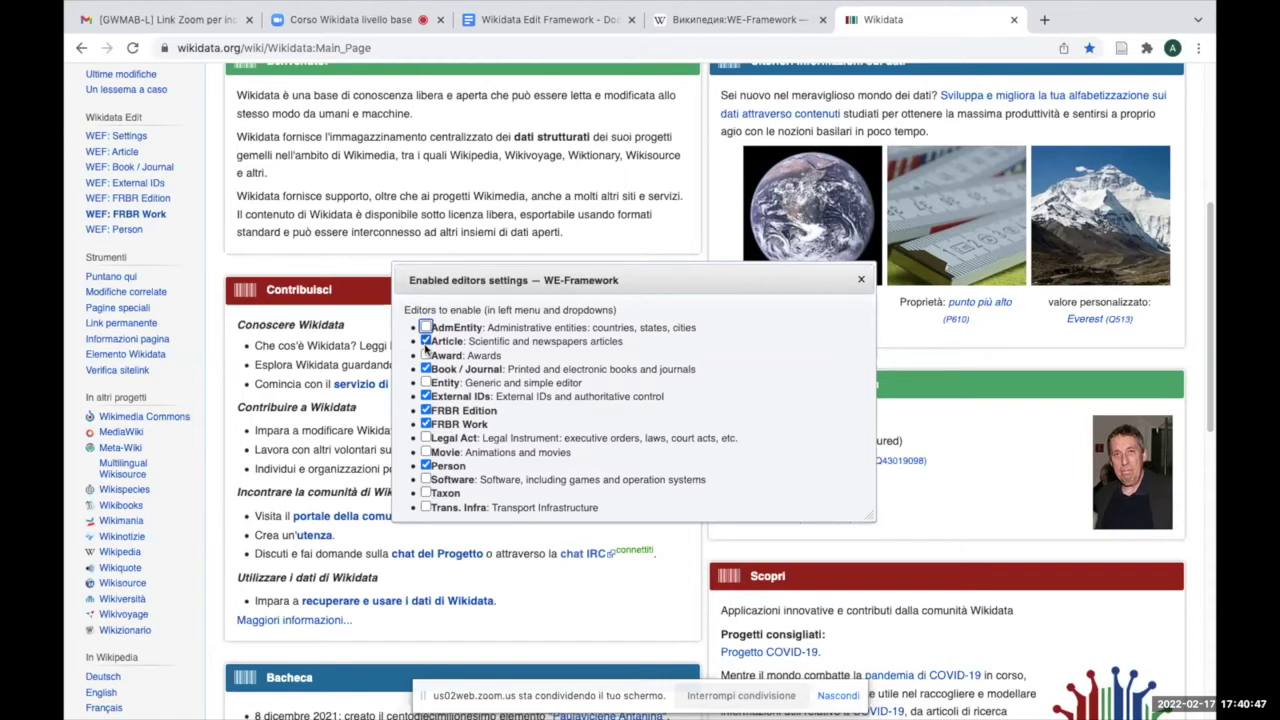
- Go back to the WE-Framework page and examine the available gadget types, from the FRBR Edition Editor to the Taxon Editor
click(570, 16)
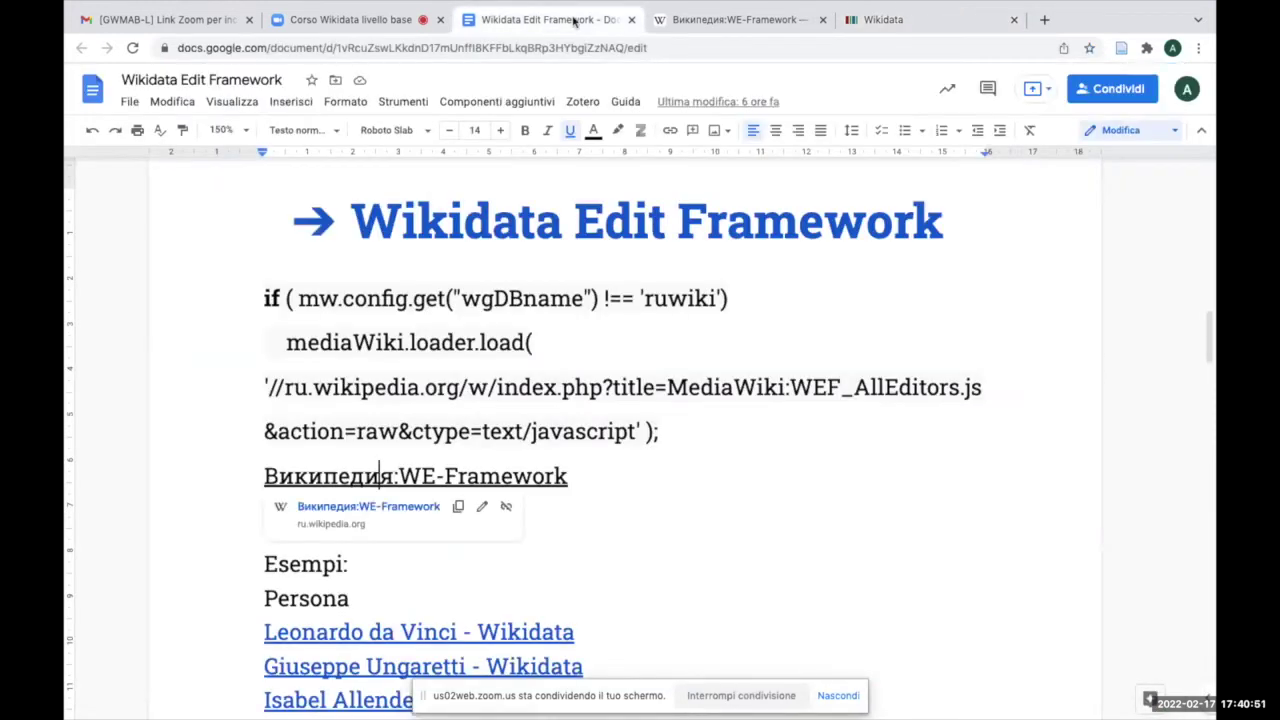
click(726, 30)
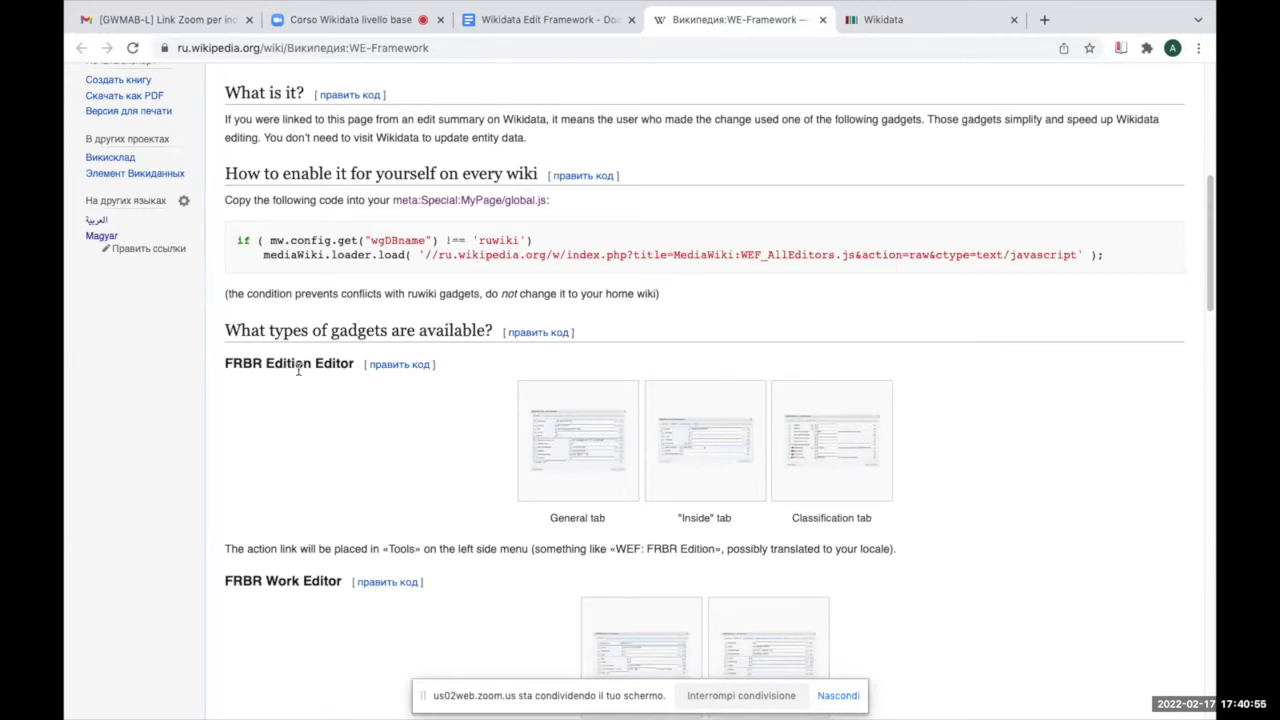
scroll(298, 370, down, 5)
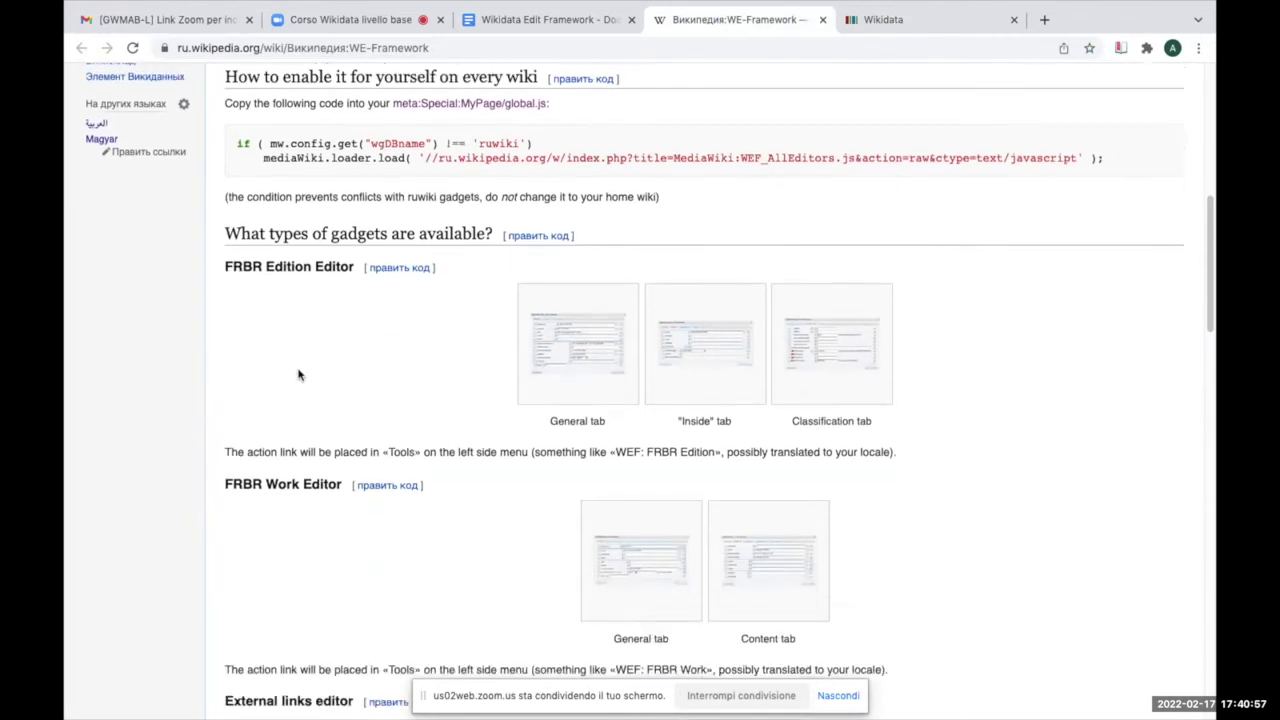
scroll(298, 374, down, 5)
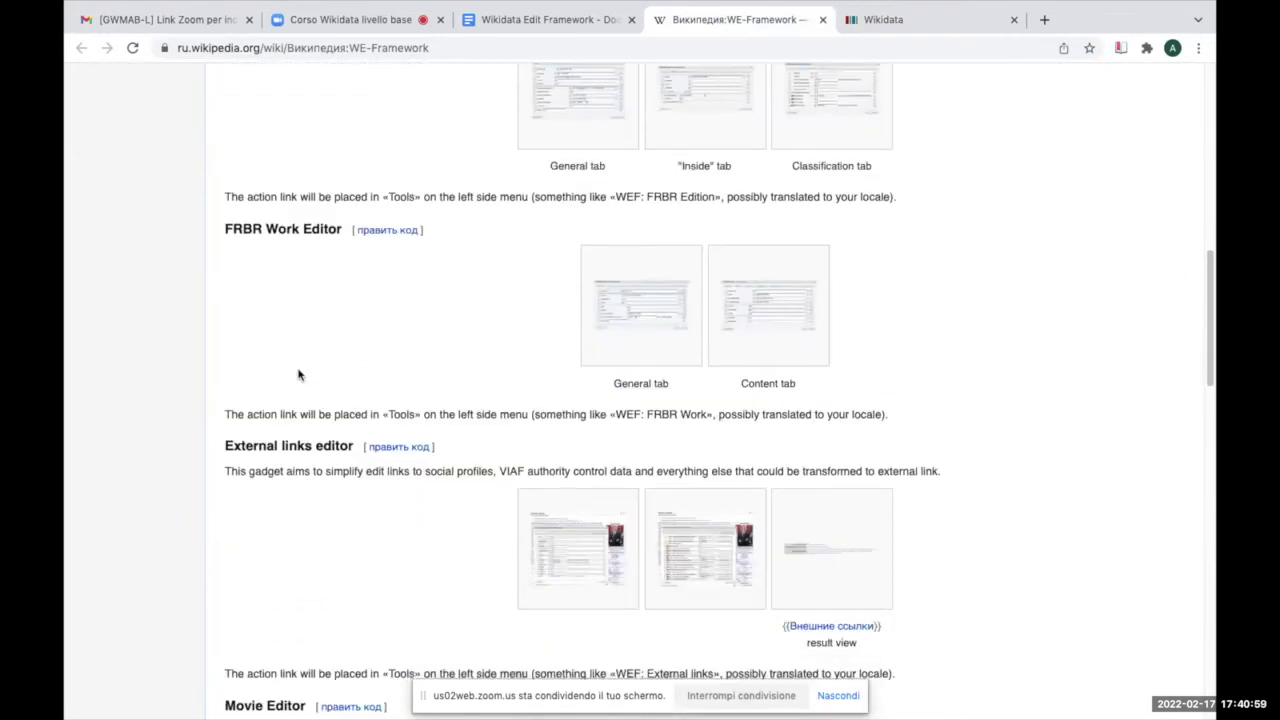
scroll(298, 374, down, 2)
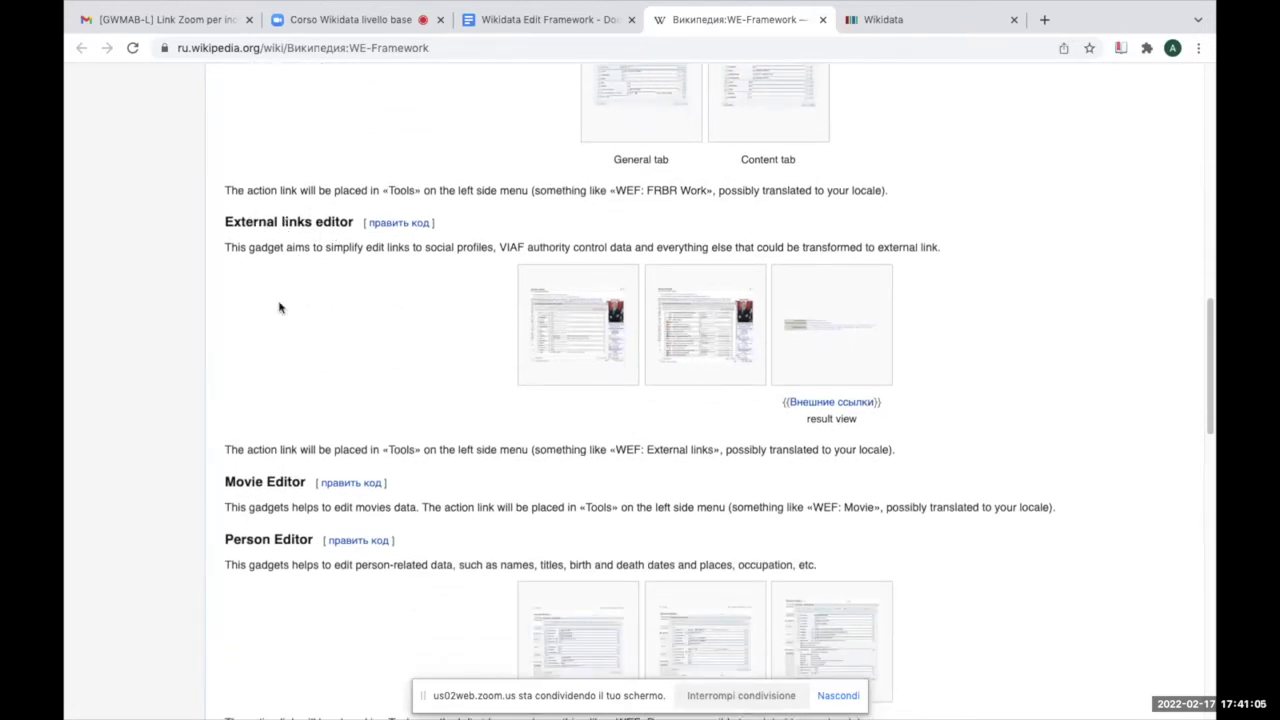
scroll(280, 309, down, 5)
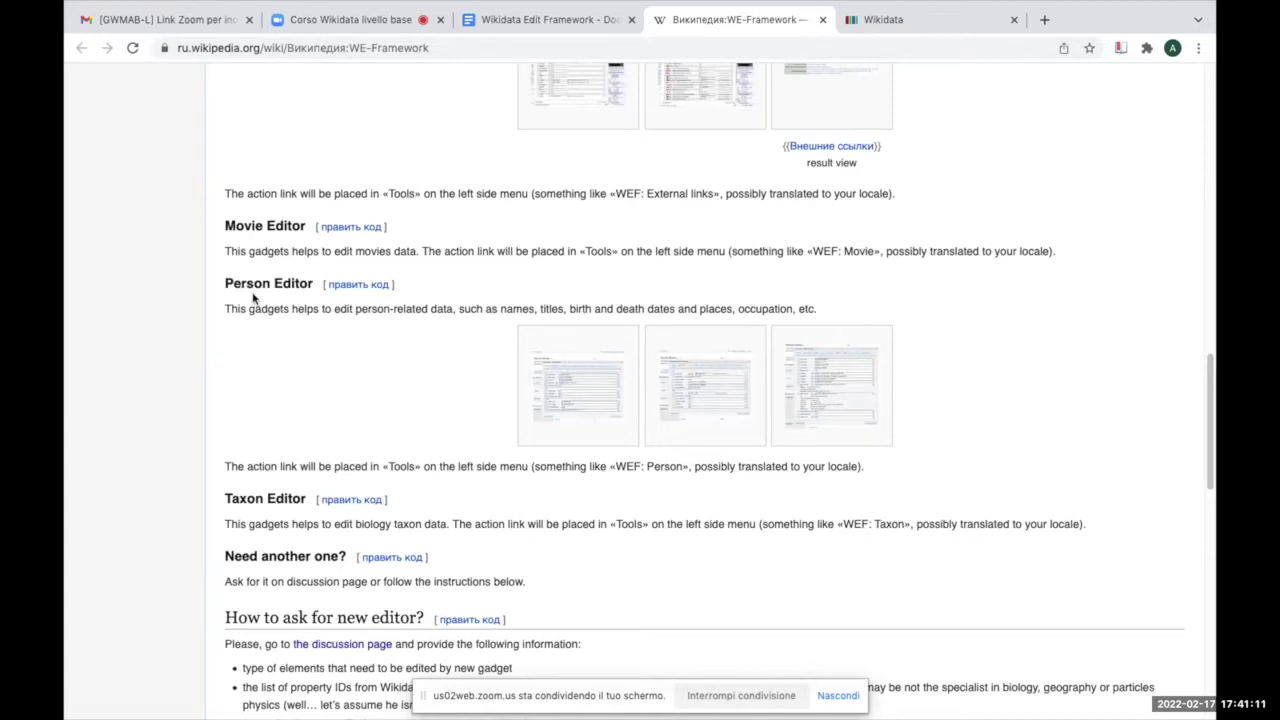
scroll(253, 296, down, 4)
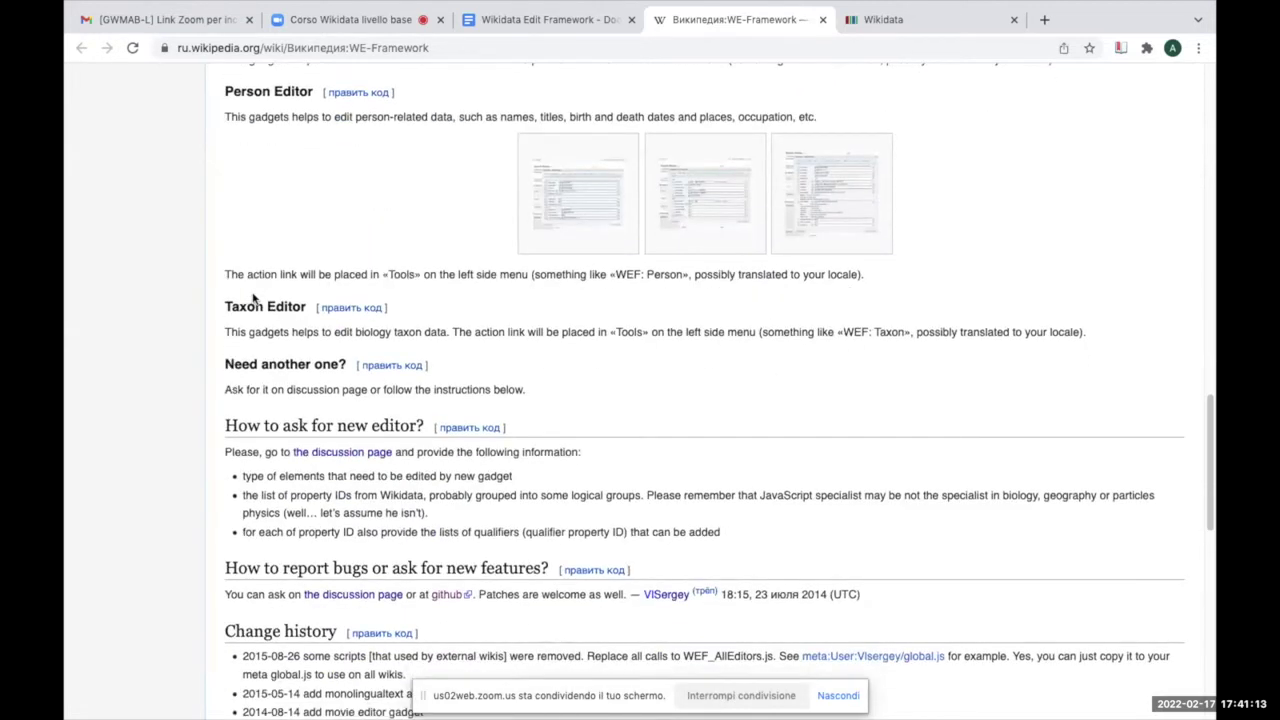
scroll(253, 296, down, 1)
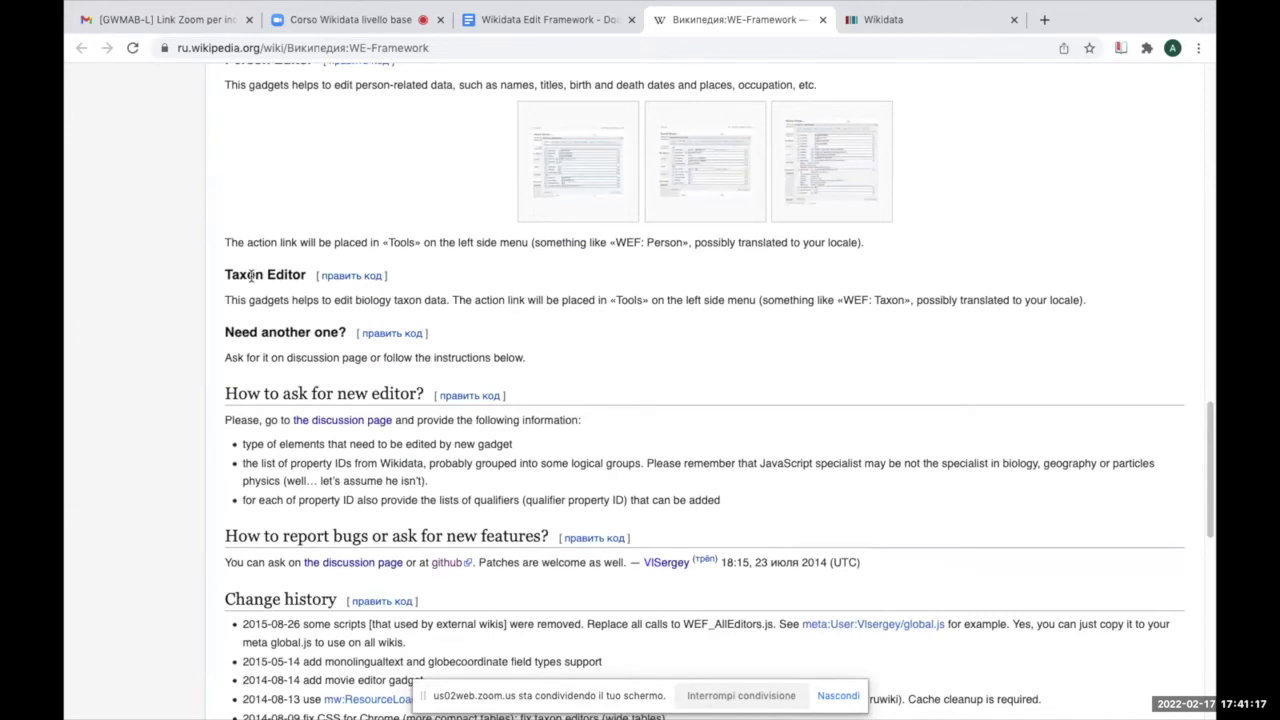
scroll(251, 277, up, 5)
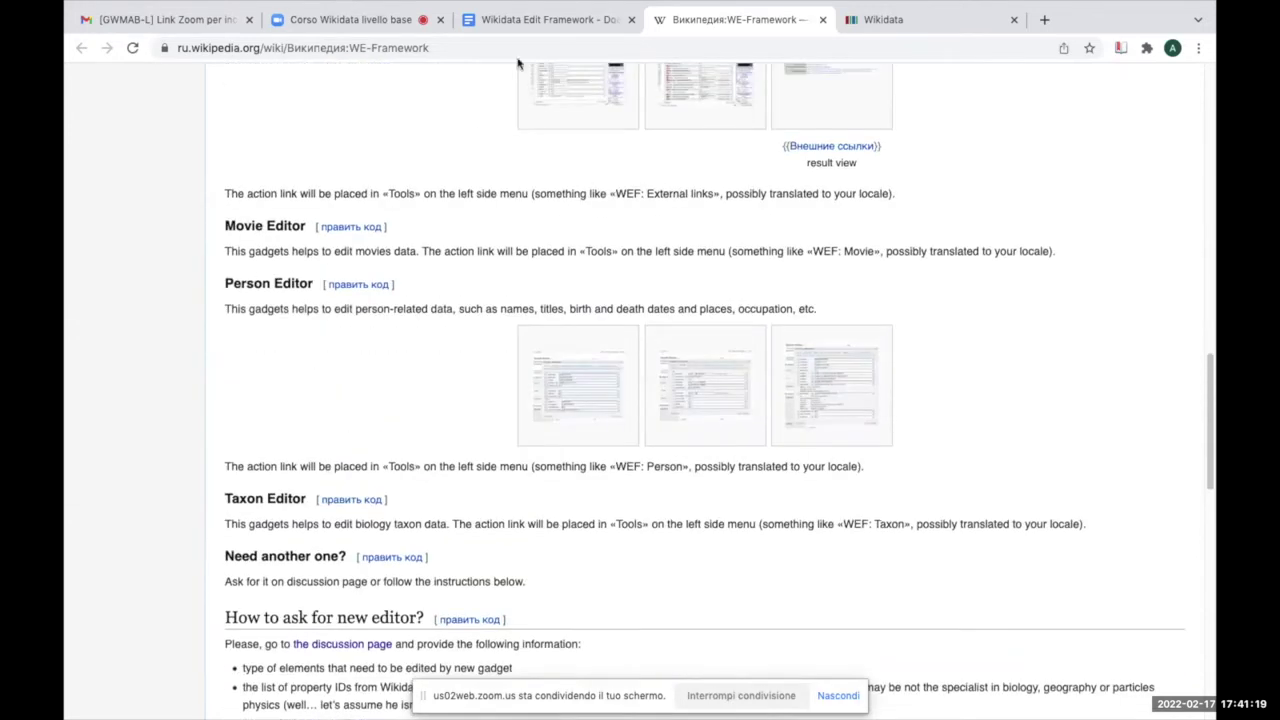
- Examine the rest of the WE-Framework page, from requesting new editors and reporting bugs to the change history and the framework's GitHub code link
scroll(1040, 371, down, 3)
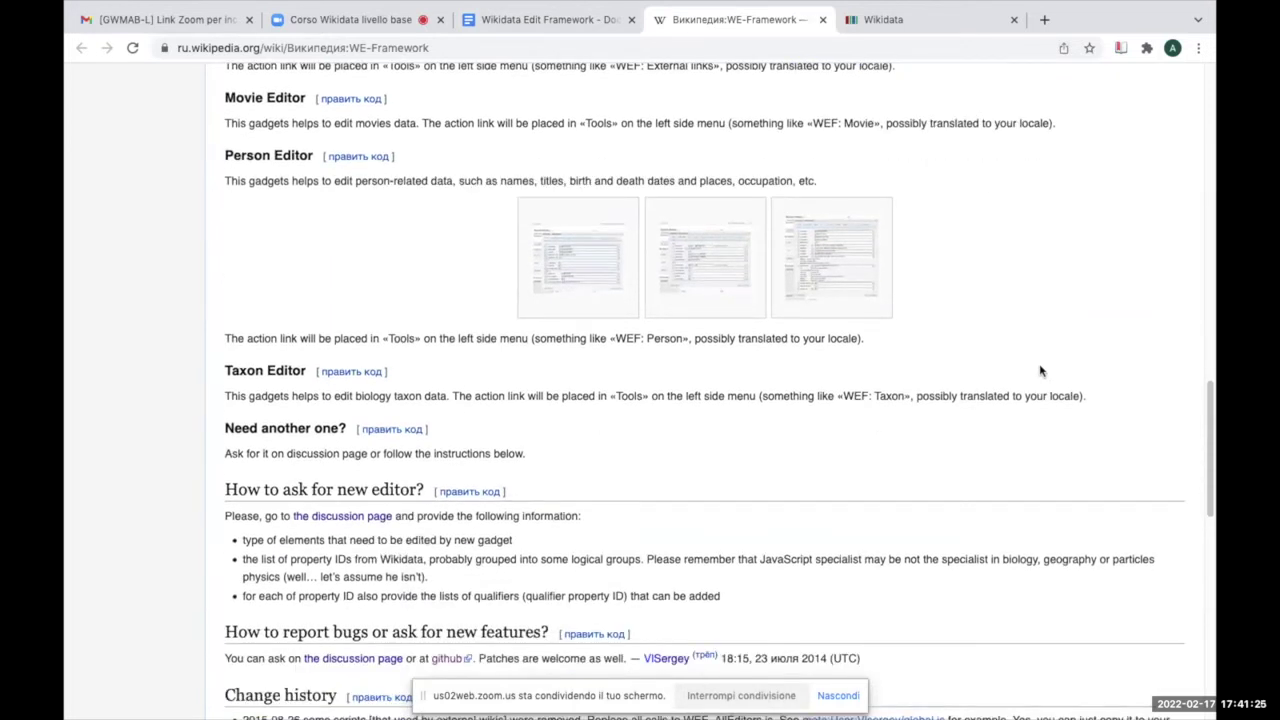
scroll(1040, 371, down, 6)
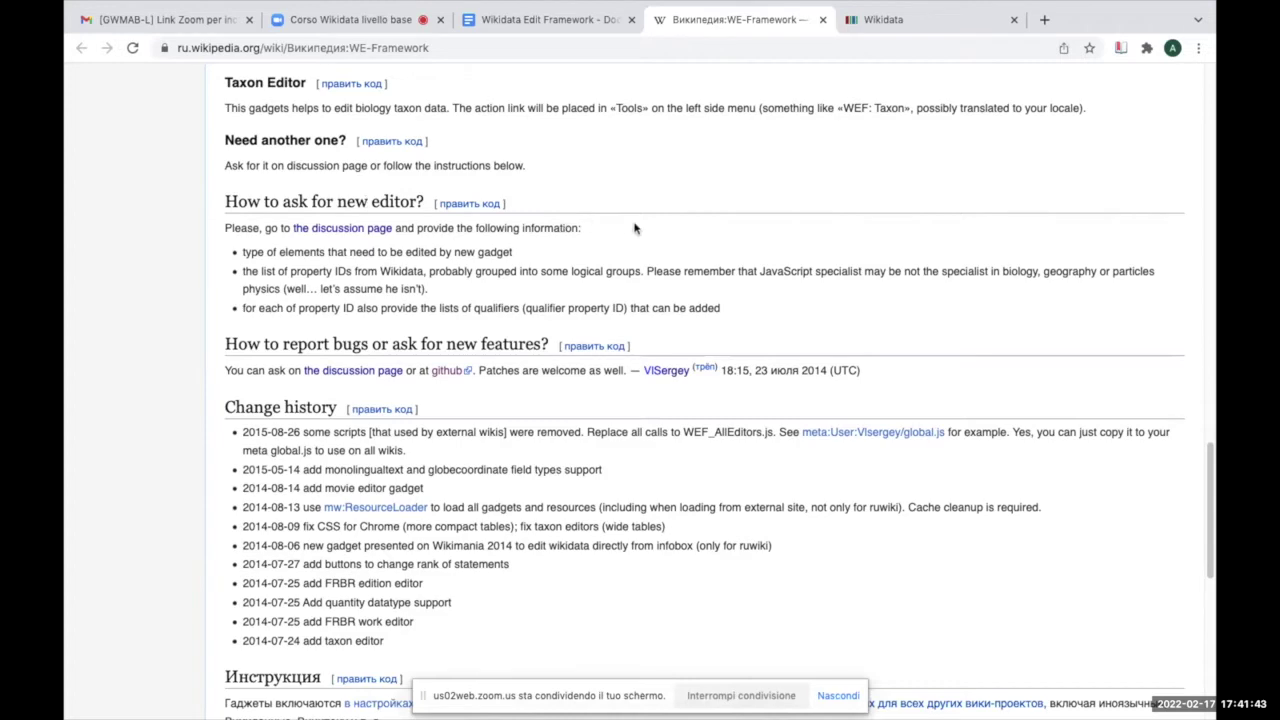
scroll(635, 229, down, 4)
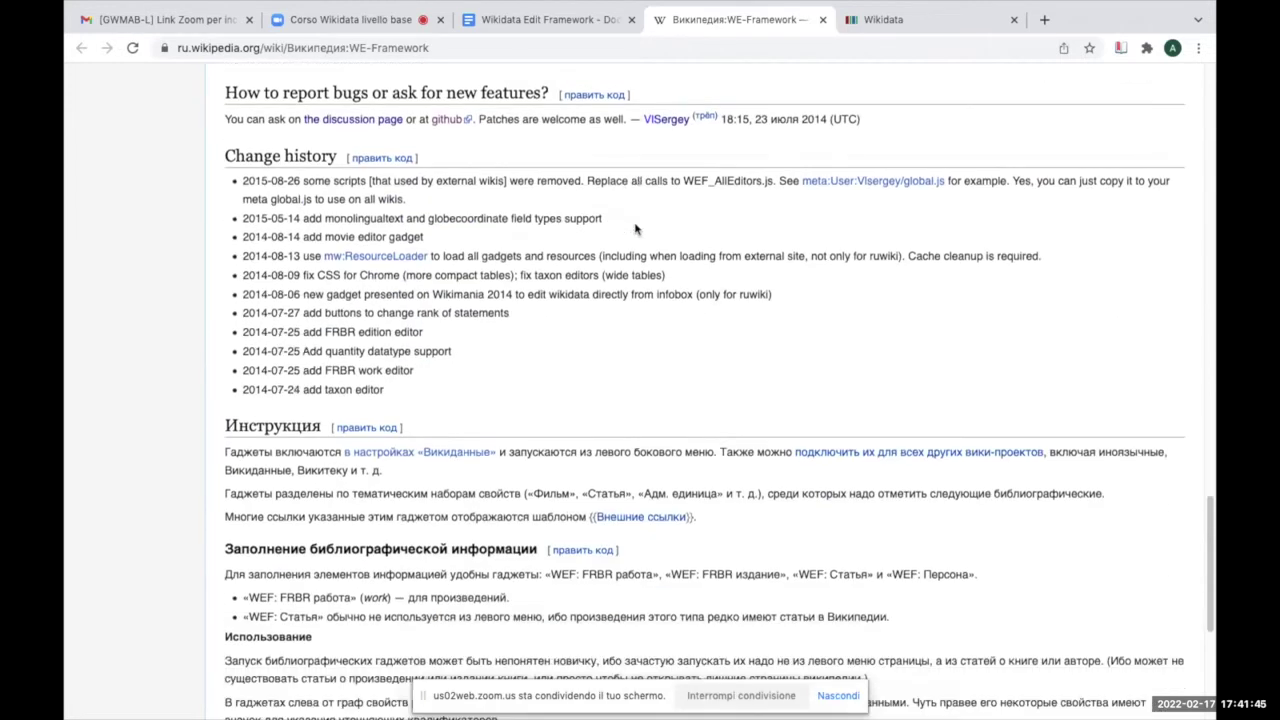
scroll(635, 229, down, 3)
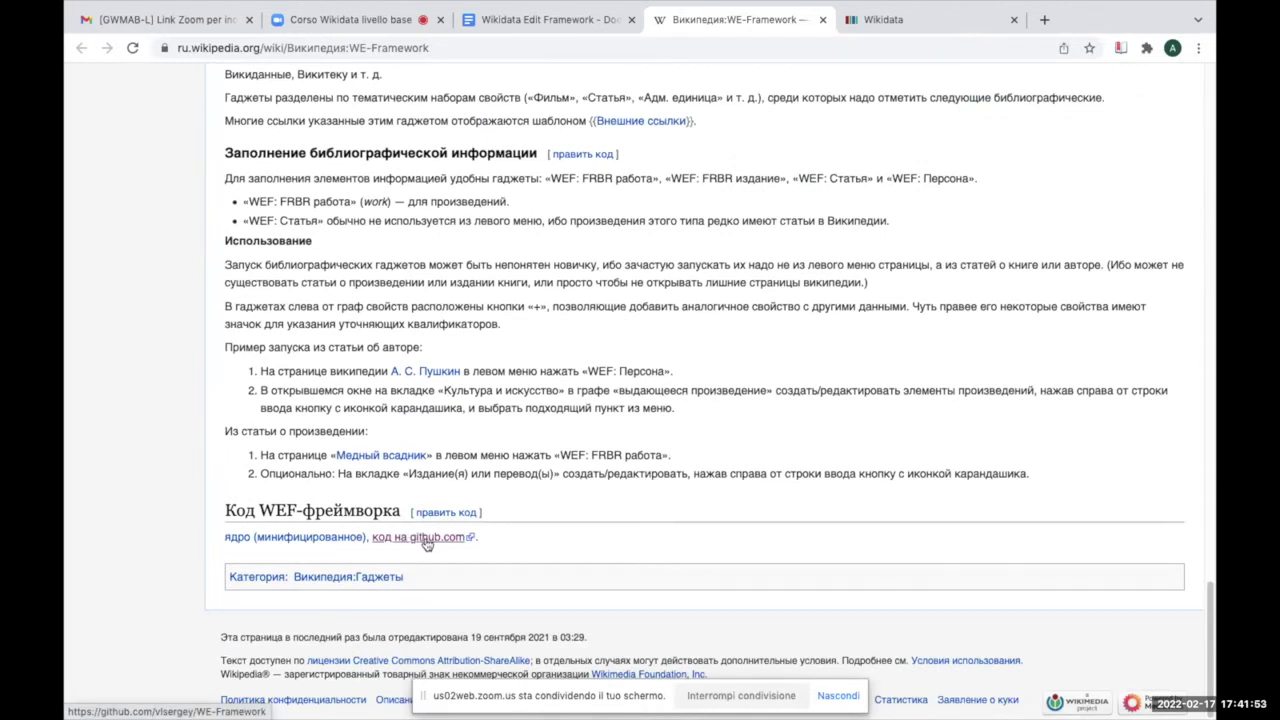
scroll(427, 544, up, 5)
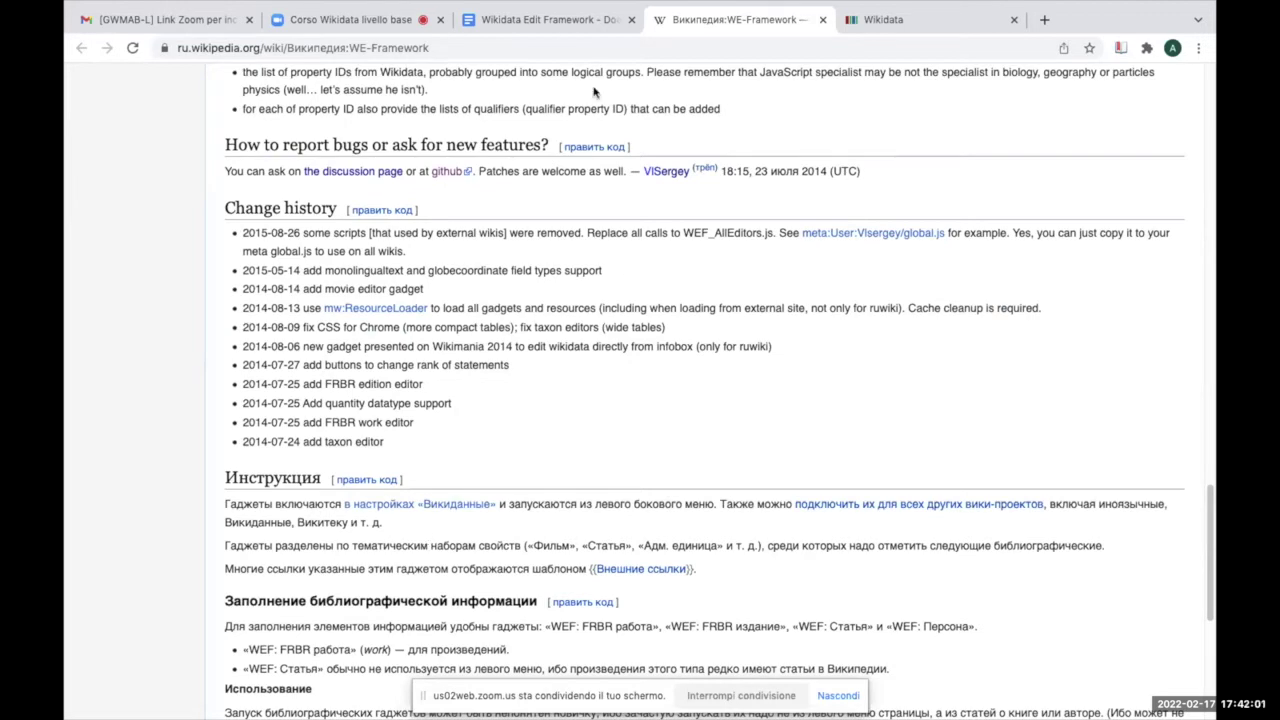
- Go back to the Wikidata Edit Framework document and open the Leonardo da Vinci Wikidata item from the Persona examples
click(557, 25)
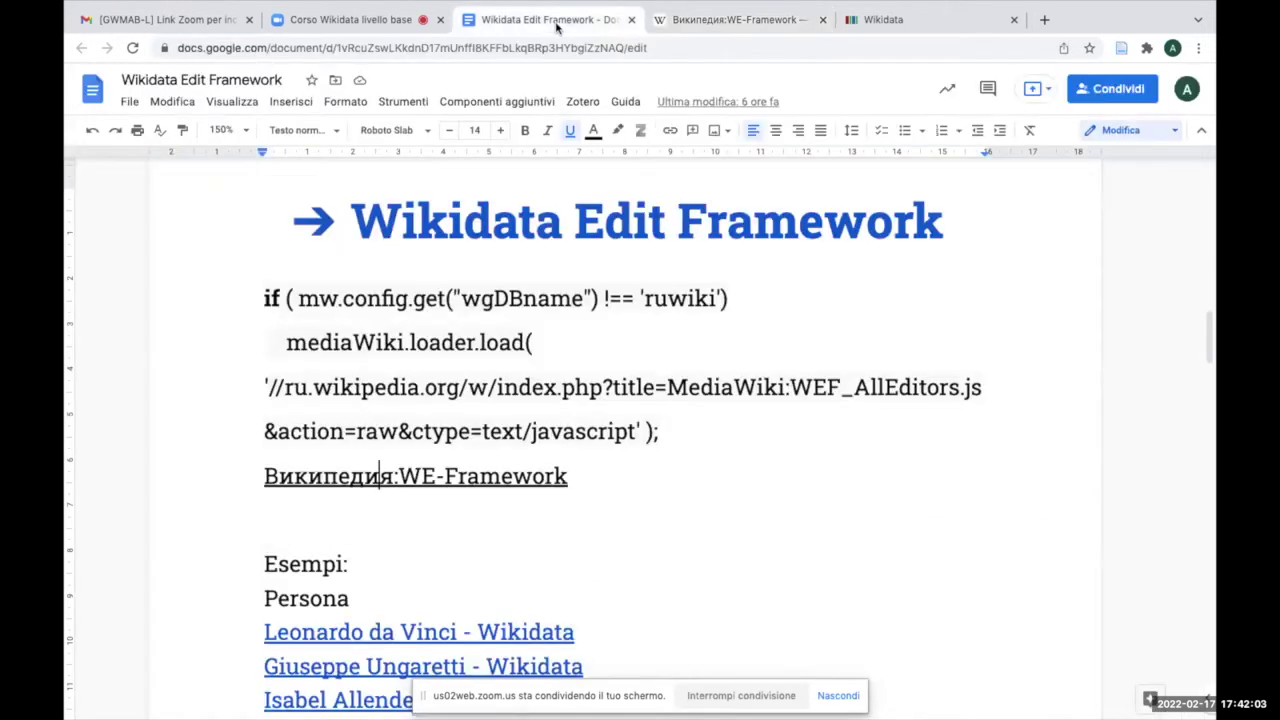
key(Down)
key(Down)
key(Down)
key(Down)
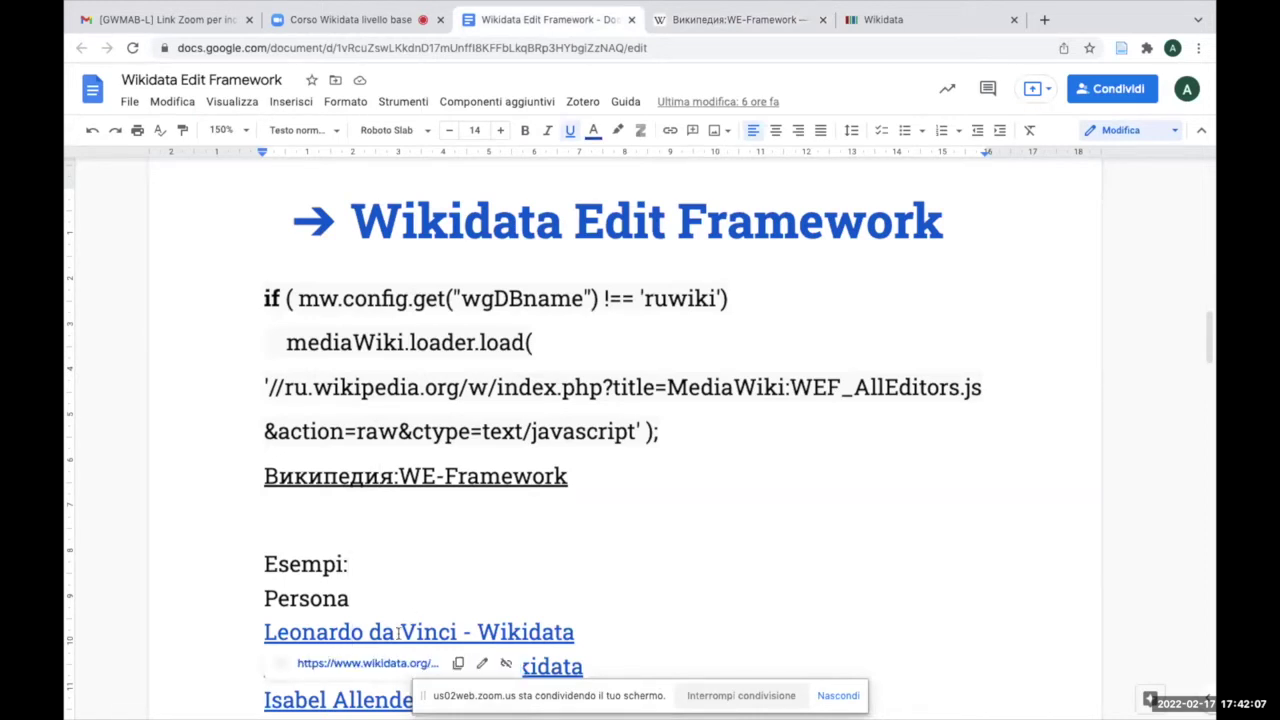
click(738, 542)
key(Down)
key(Down)
key(Down)
key(Down)
key(Down)
key(Down)
key(Down)
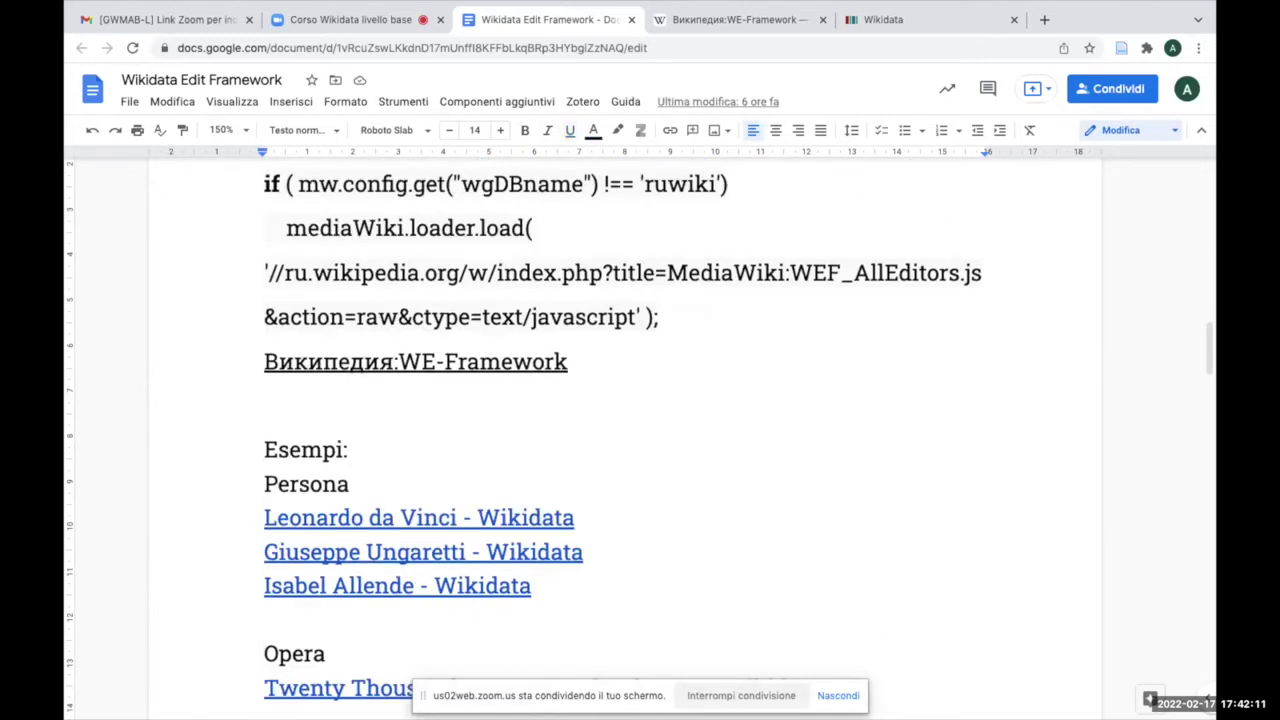
click(419, 517)
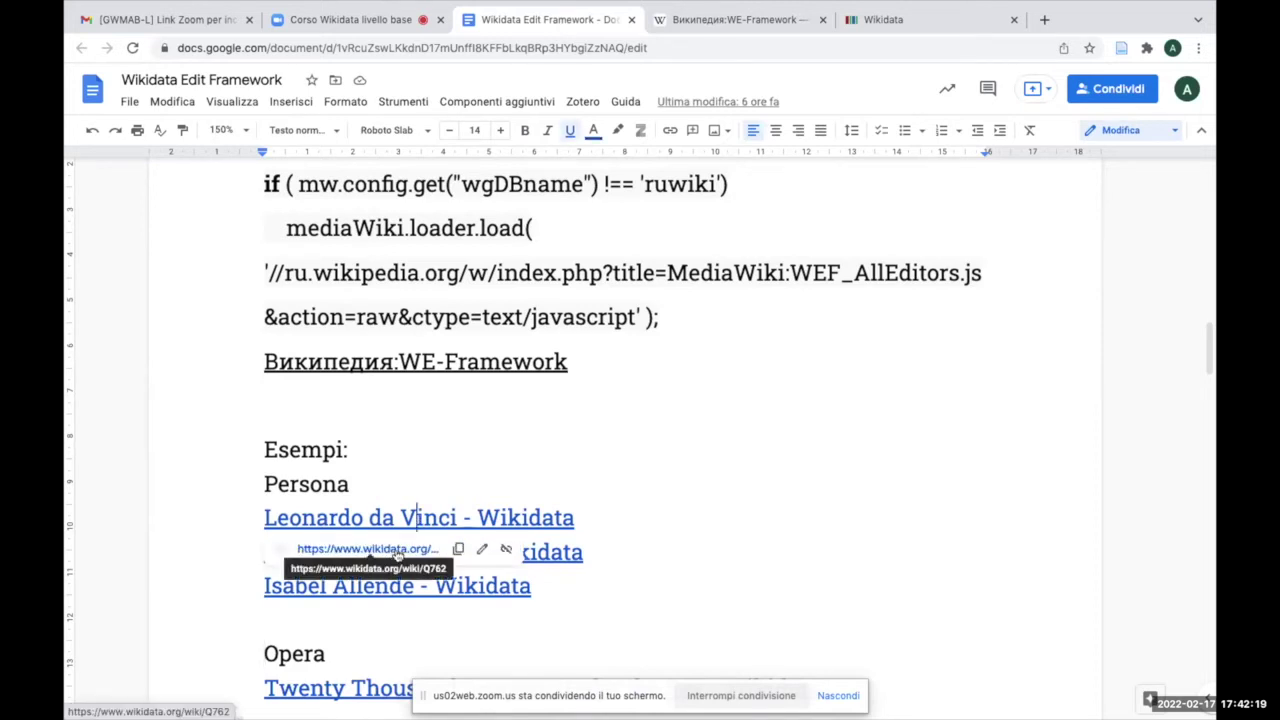
click(396, 555)
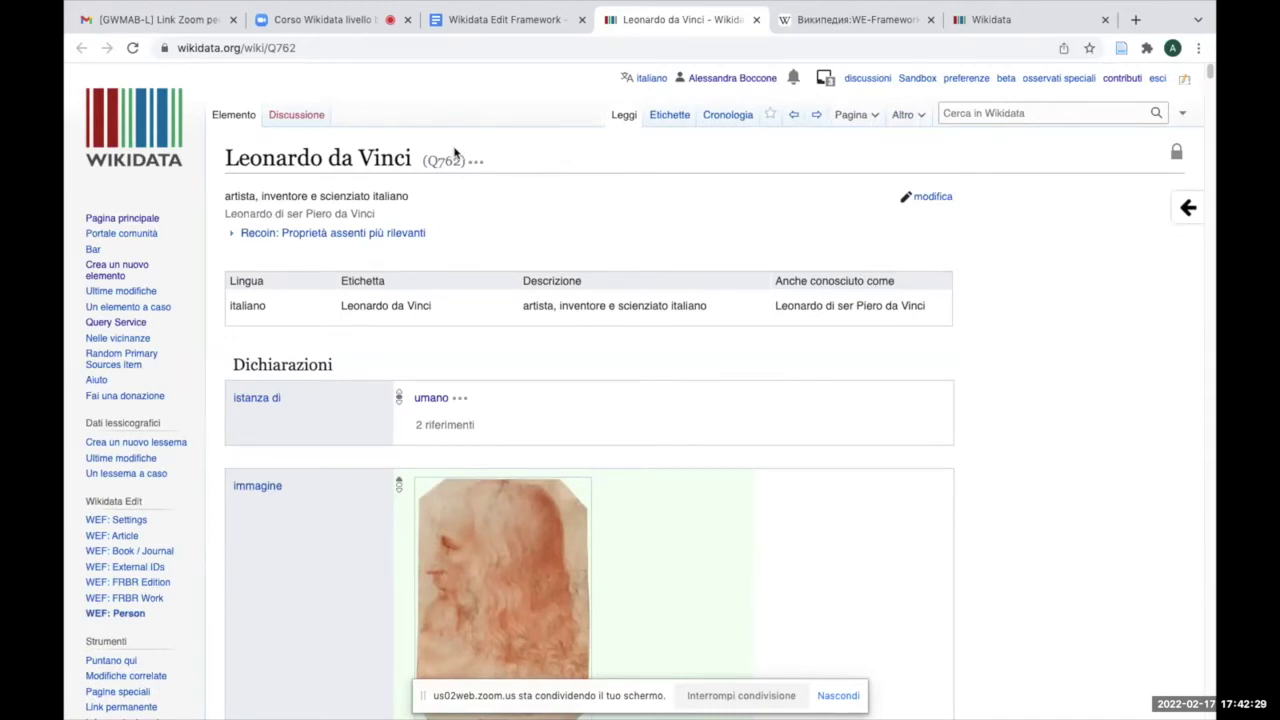
- Review the WE-Framework enabled editors settings from the Leonardo da Vinci item and close them without changes
scroll(525, 157, down, 2)
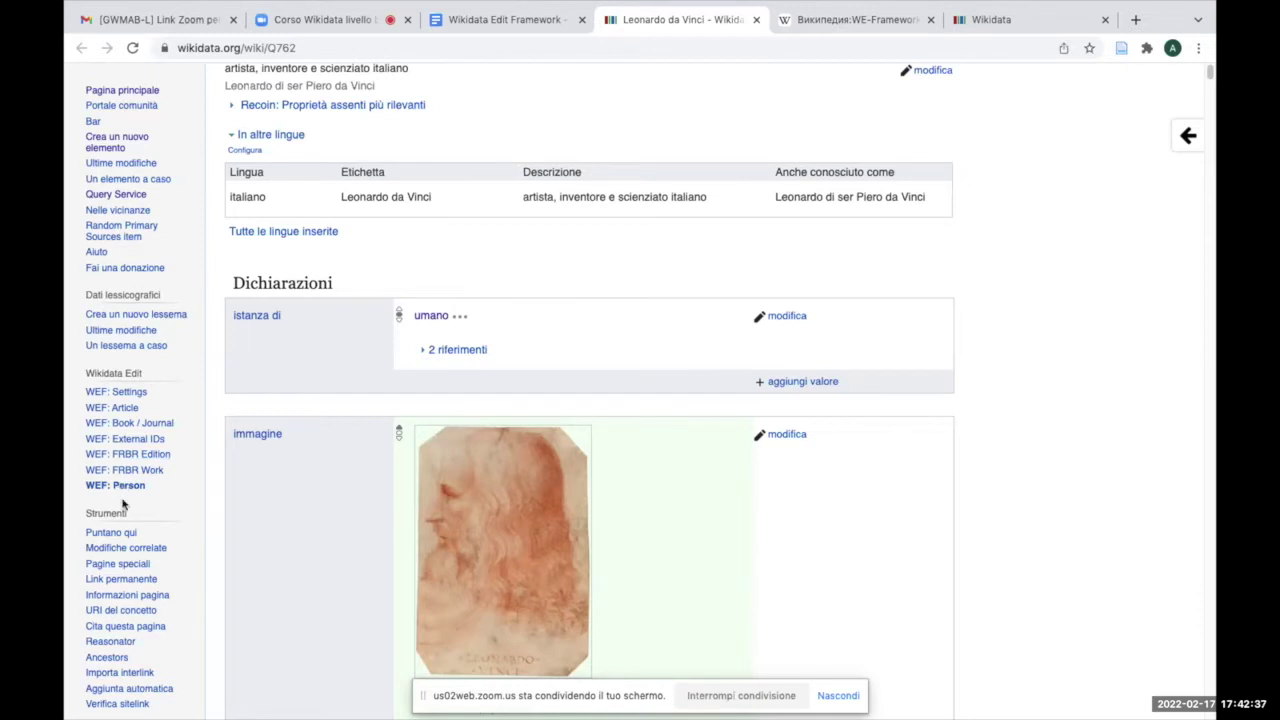
click(121, 396)
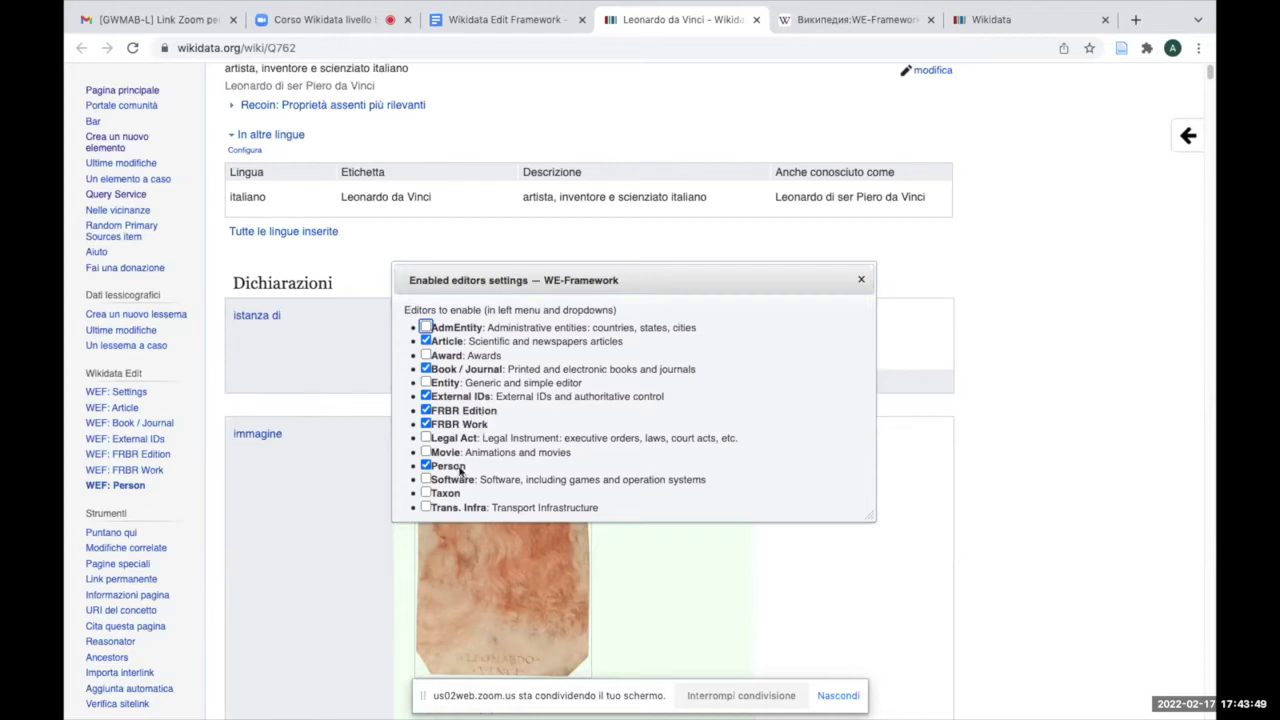
click(861, 283)
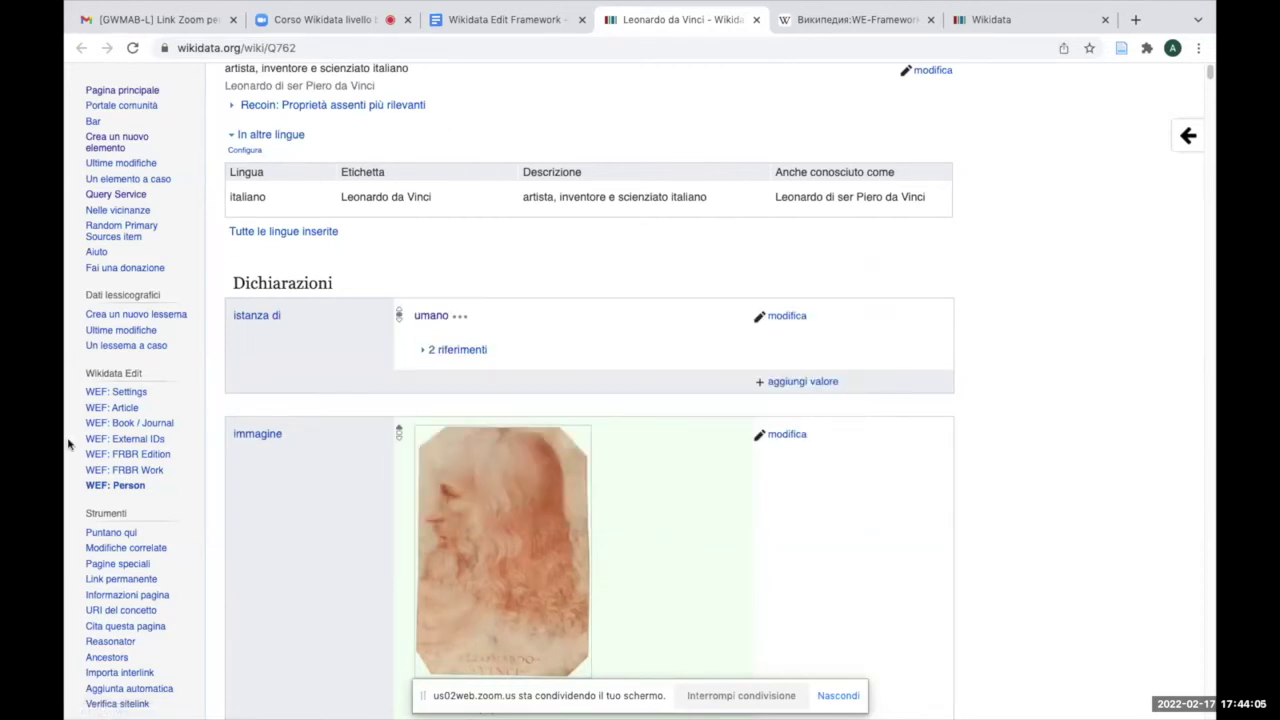
- Open the WEF Person editor for Leonardo da Vinci, set the label and description language to Italian, and review the general data
click(128, 488)
click(131, 488)
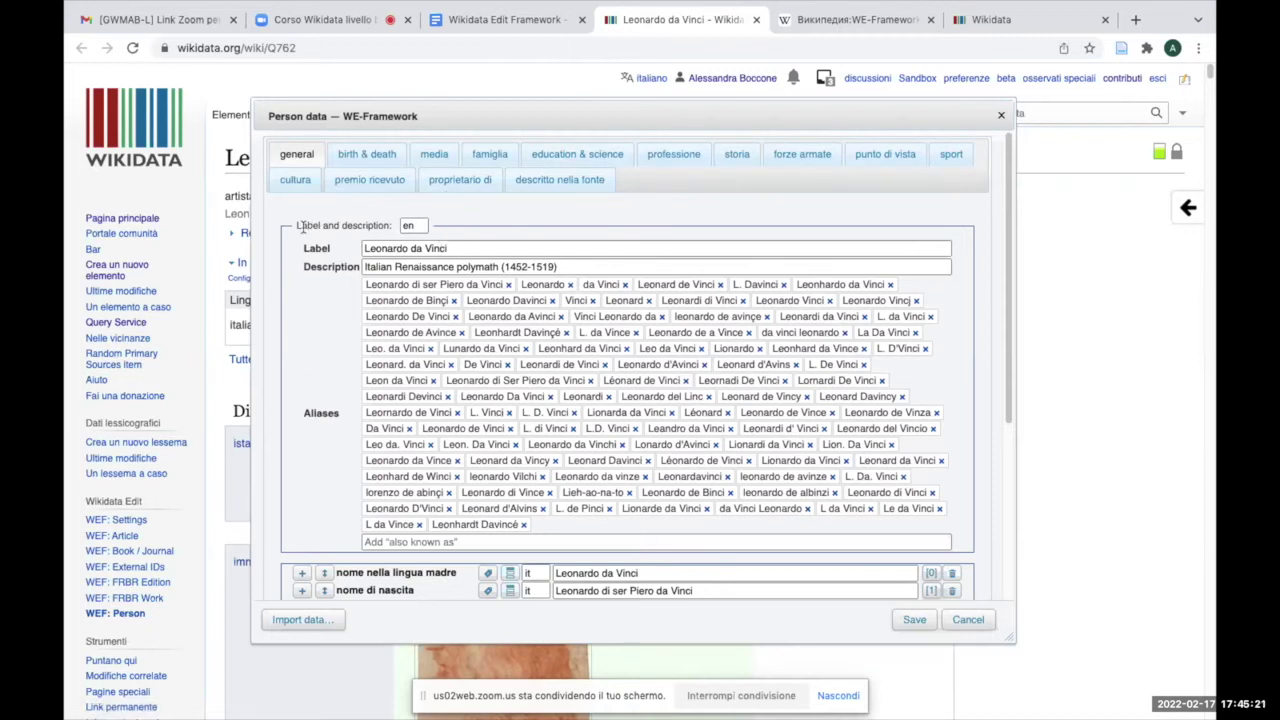
click(409, 226)
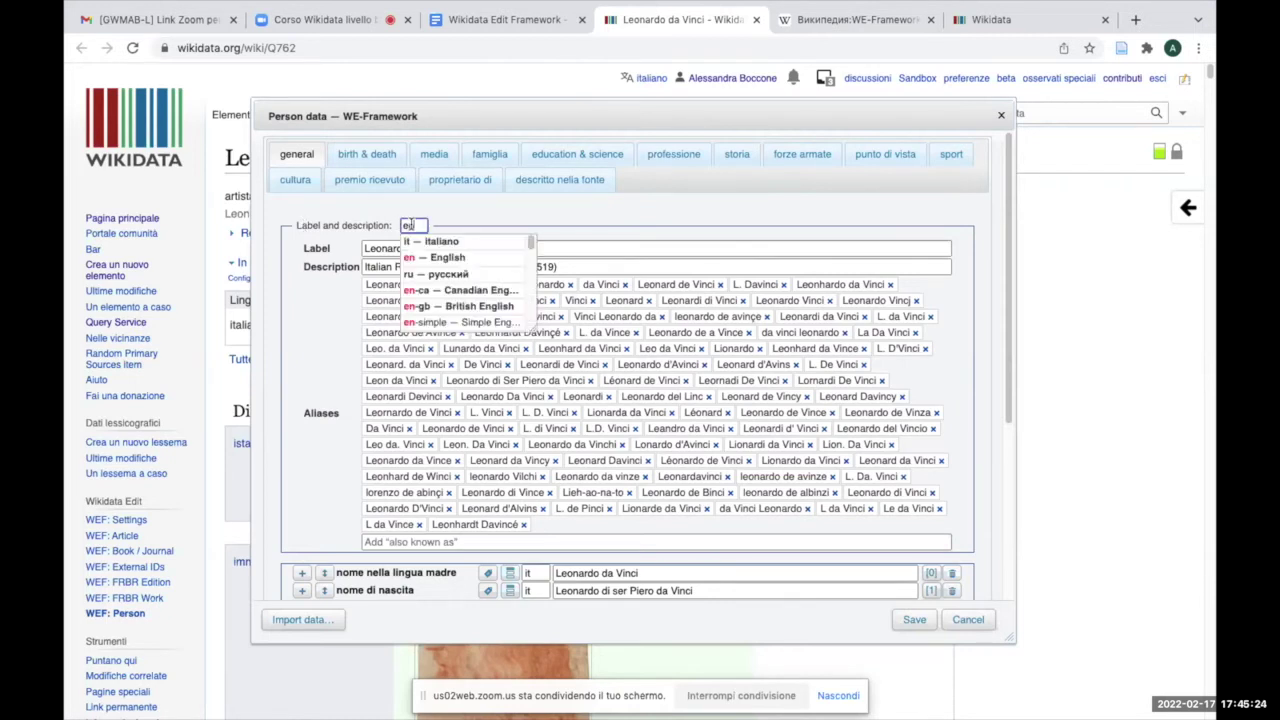
click(436, 241)
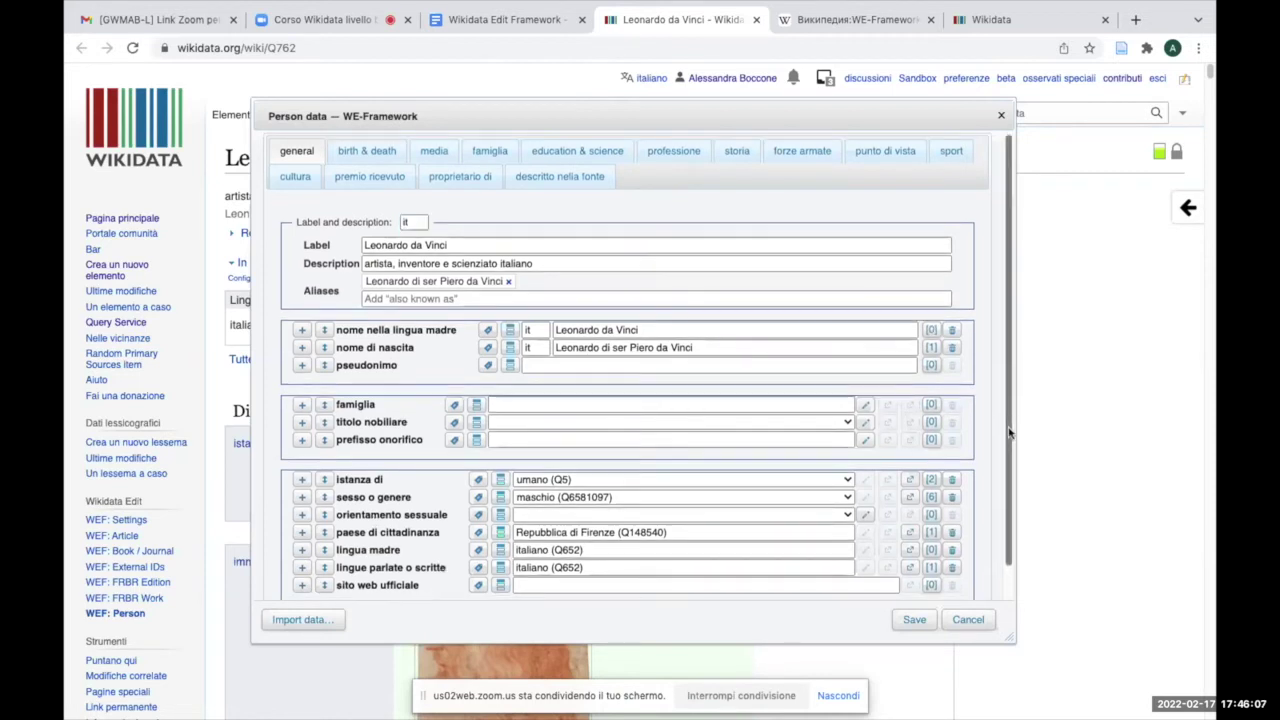
scroll(1008, 425, down, 1)
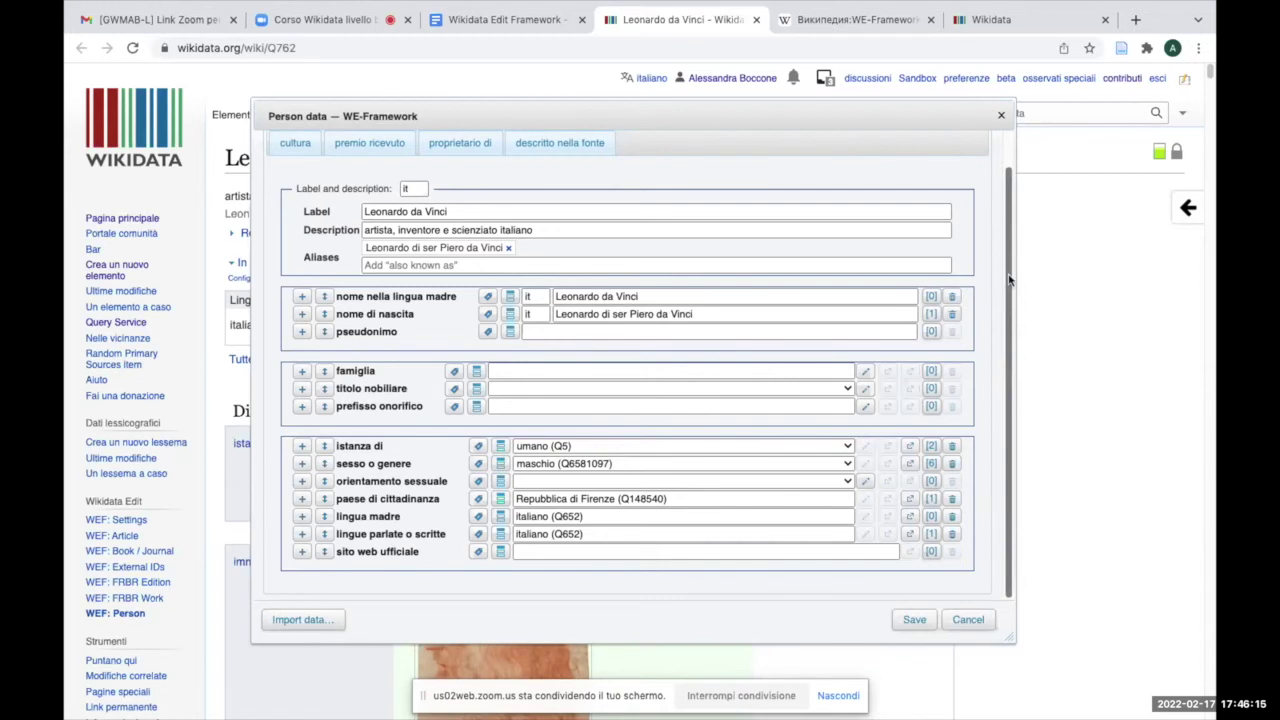
scroll(1008, 278, up, 2)
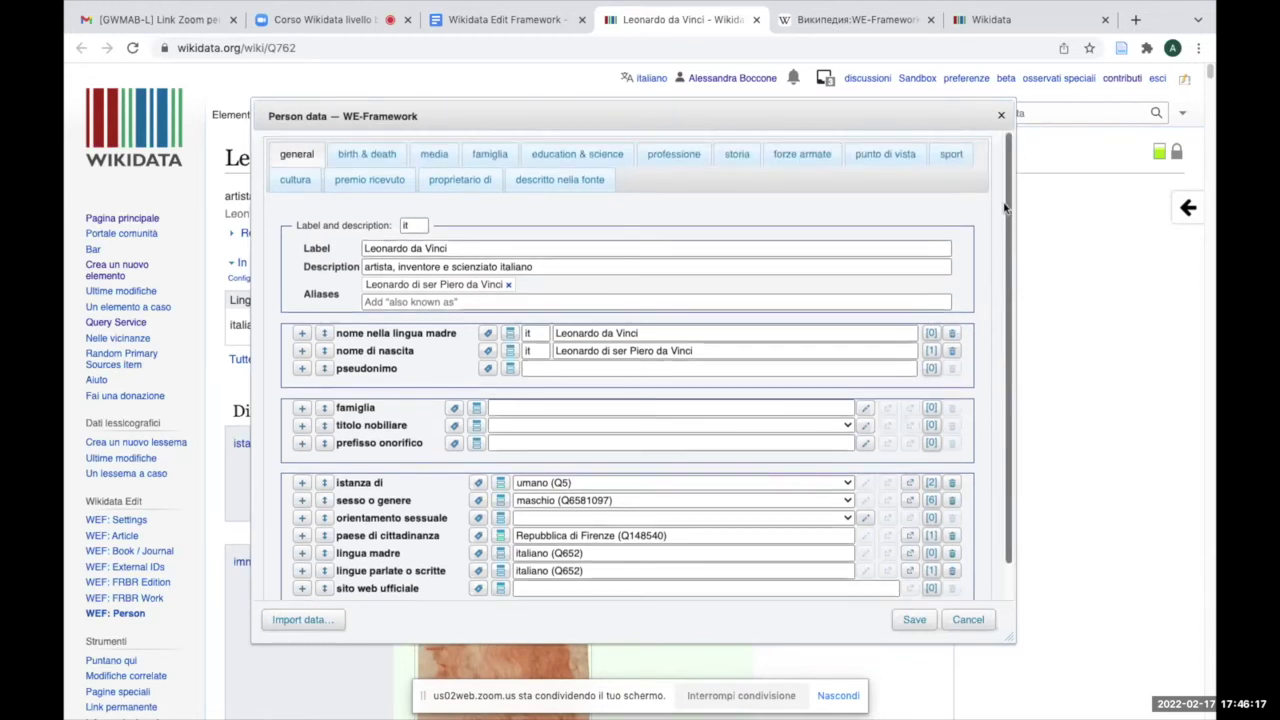
- In the birth and death data, add an empty second data di nascita row and inspect the first date's references
click(362, 154)
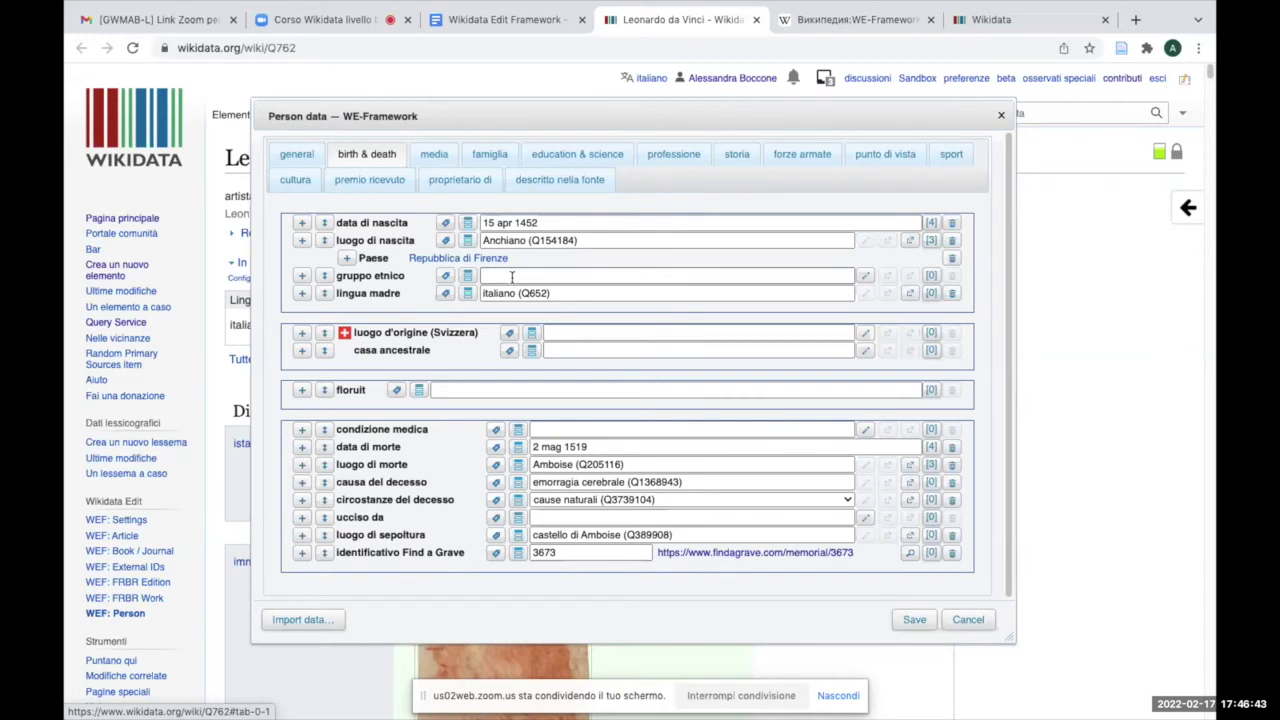
click(302, 223)
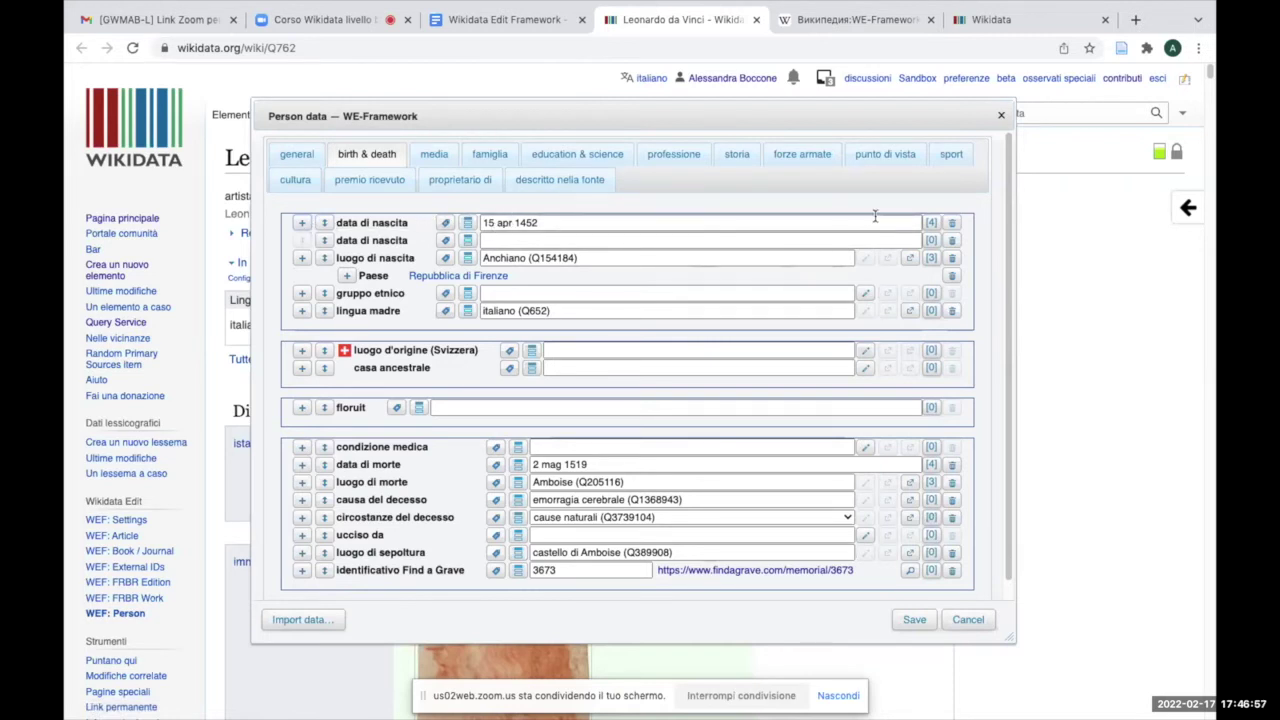
click(931, 223)
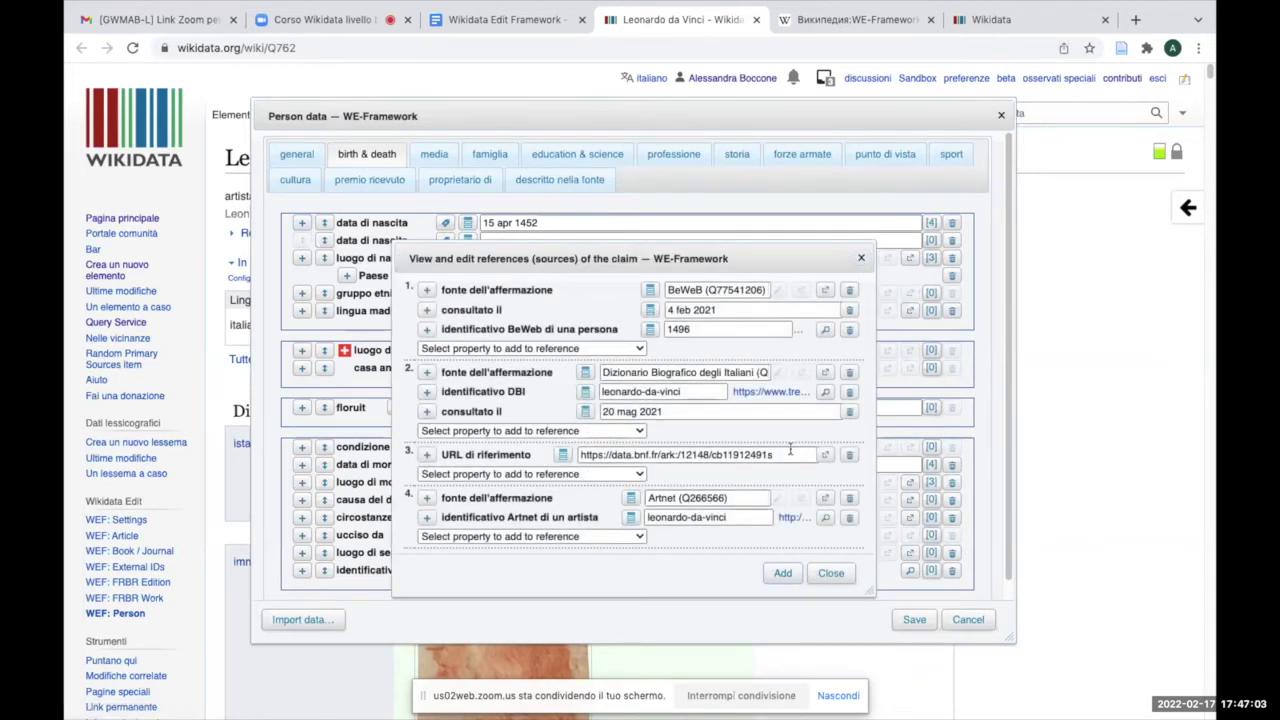
click(862, 260)
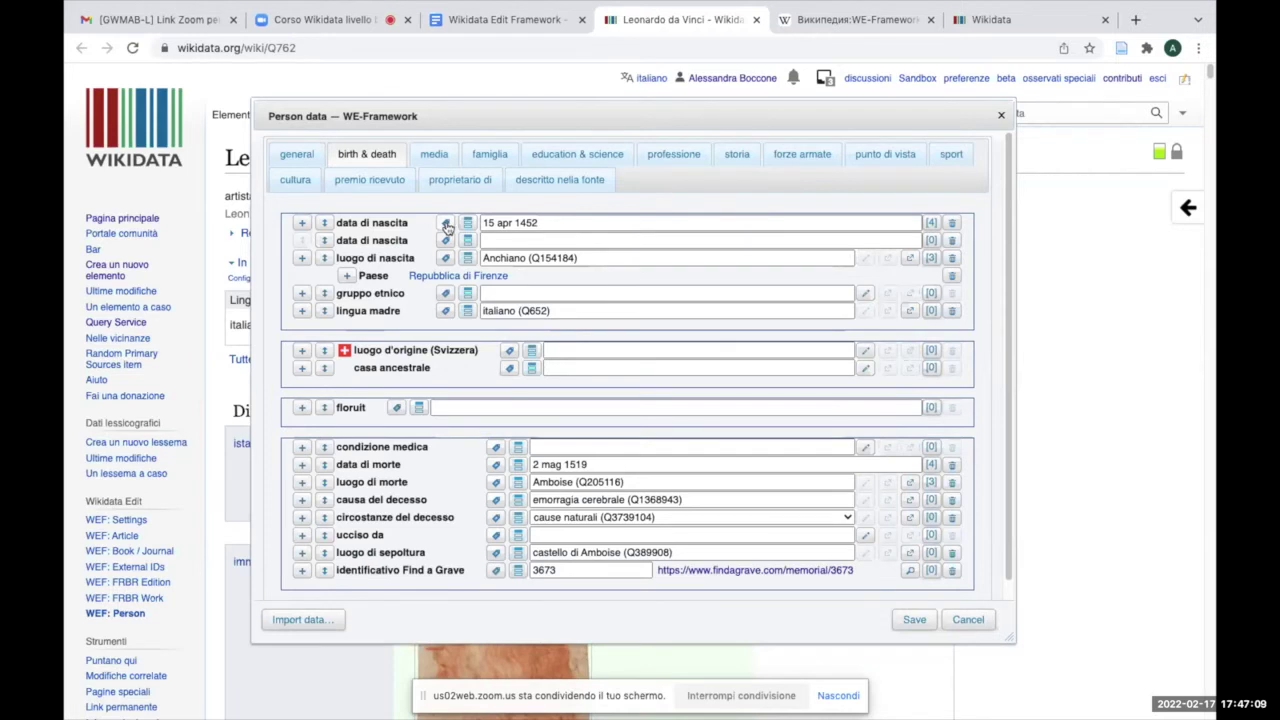
- Bring up the qualifier choice for the first data di nascita and review the remaining birth and death properties
click(446, 224)
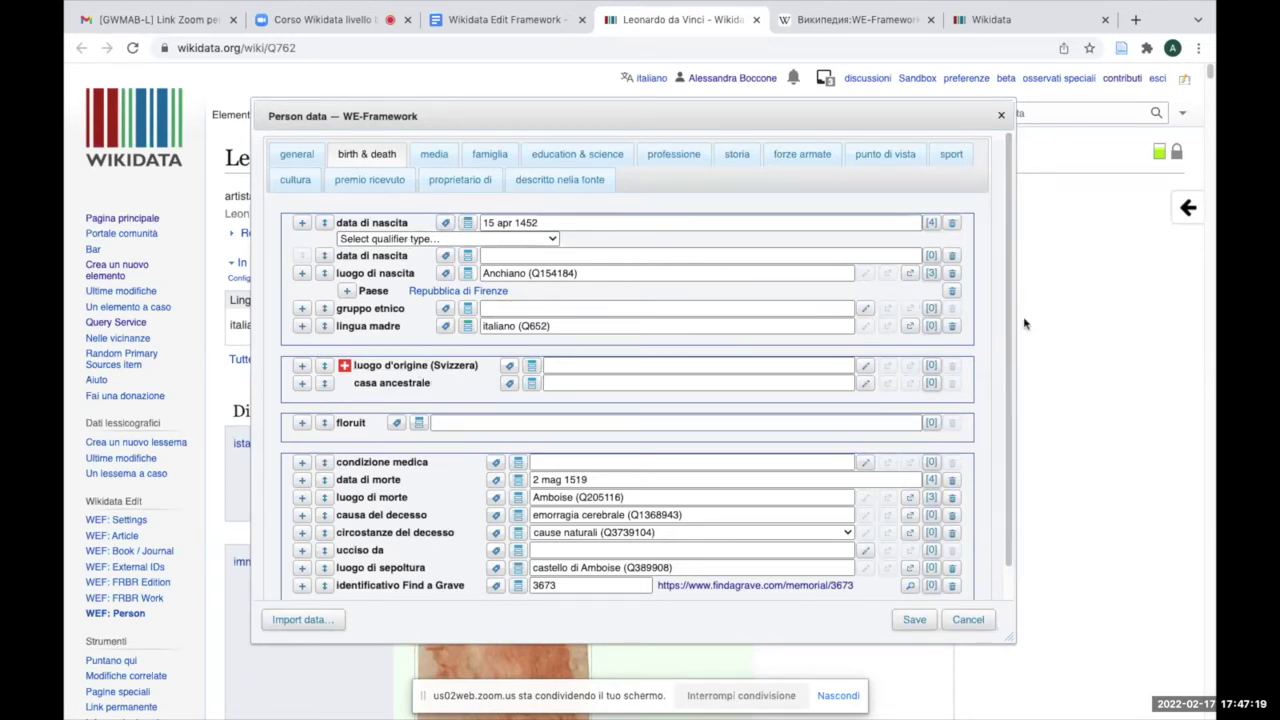
scroll(1012, 336, down, 1)
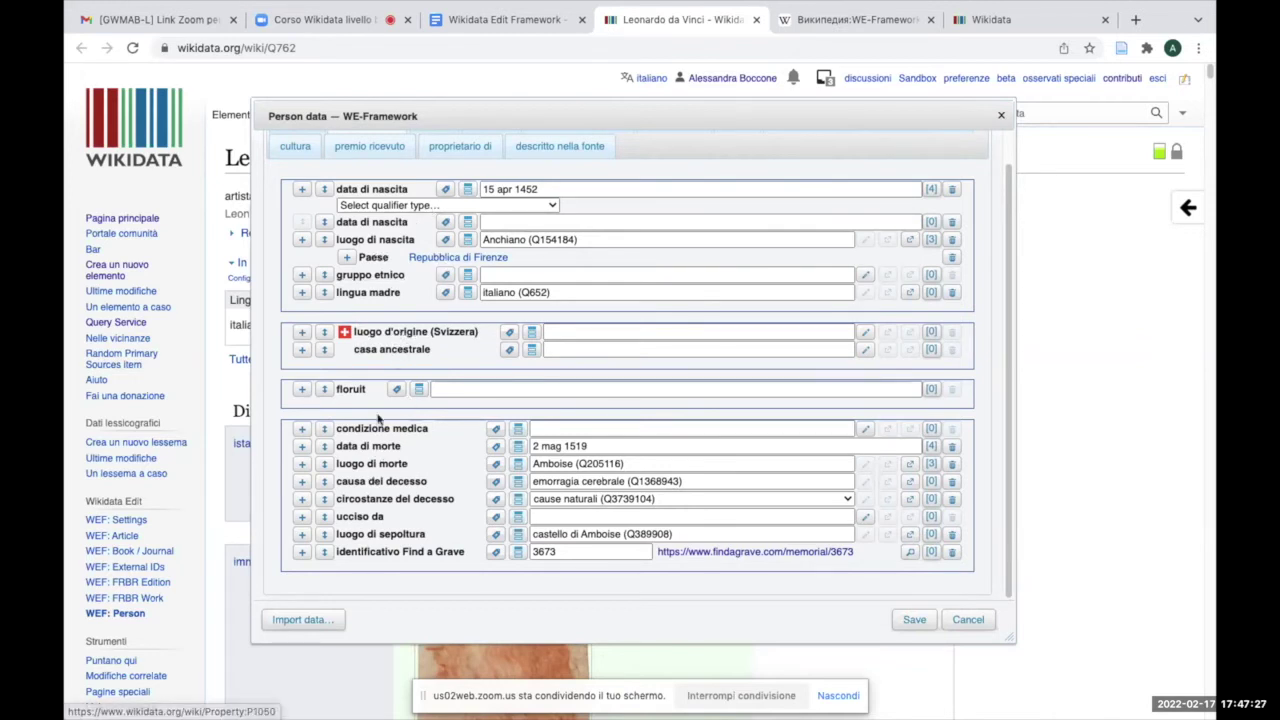
mouse_move(363, 402)
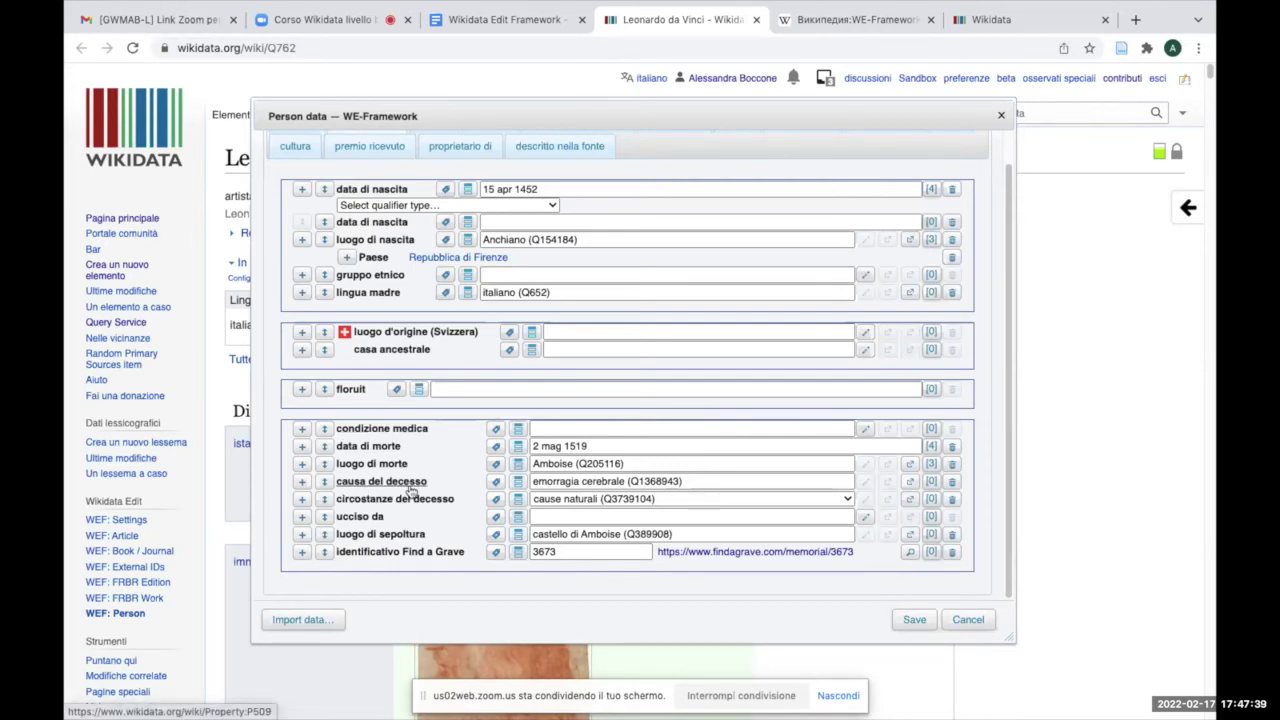
mouse_move(410, 489)
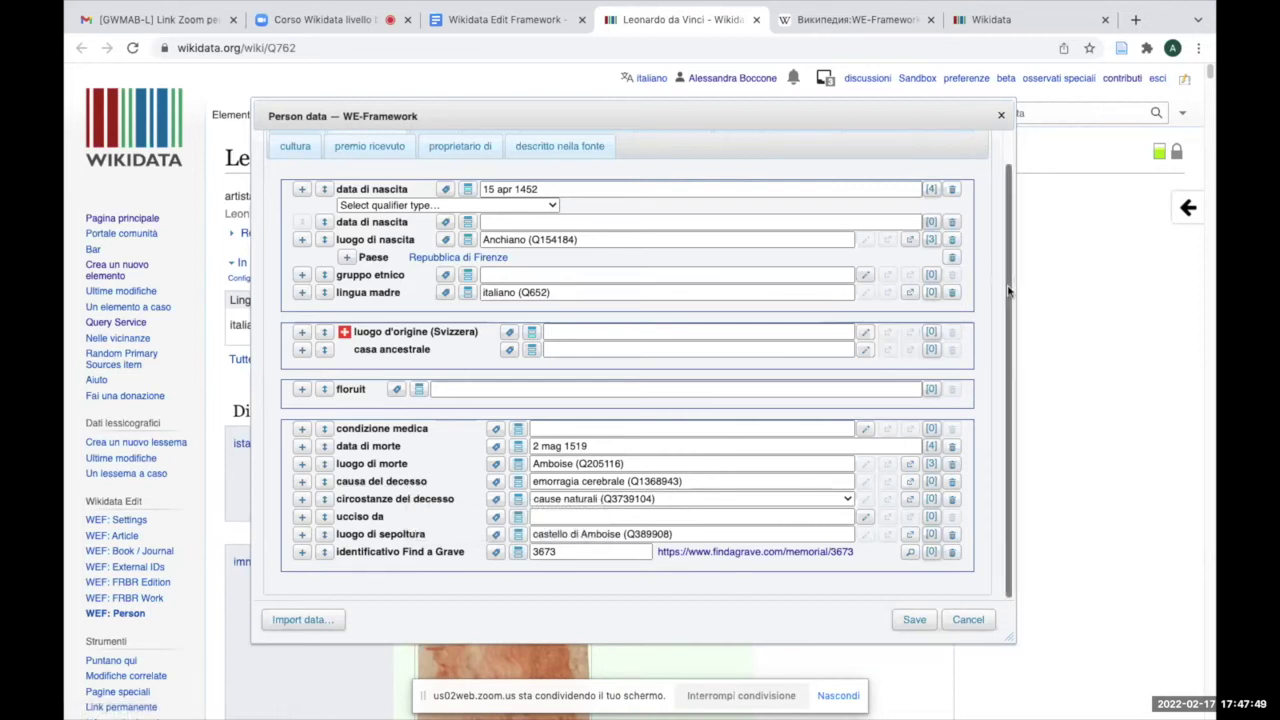
scroll(1008, 291, up, 2)
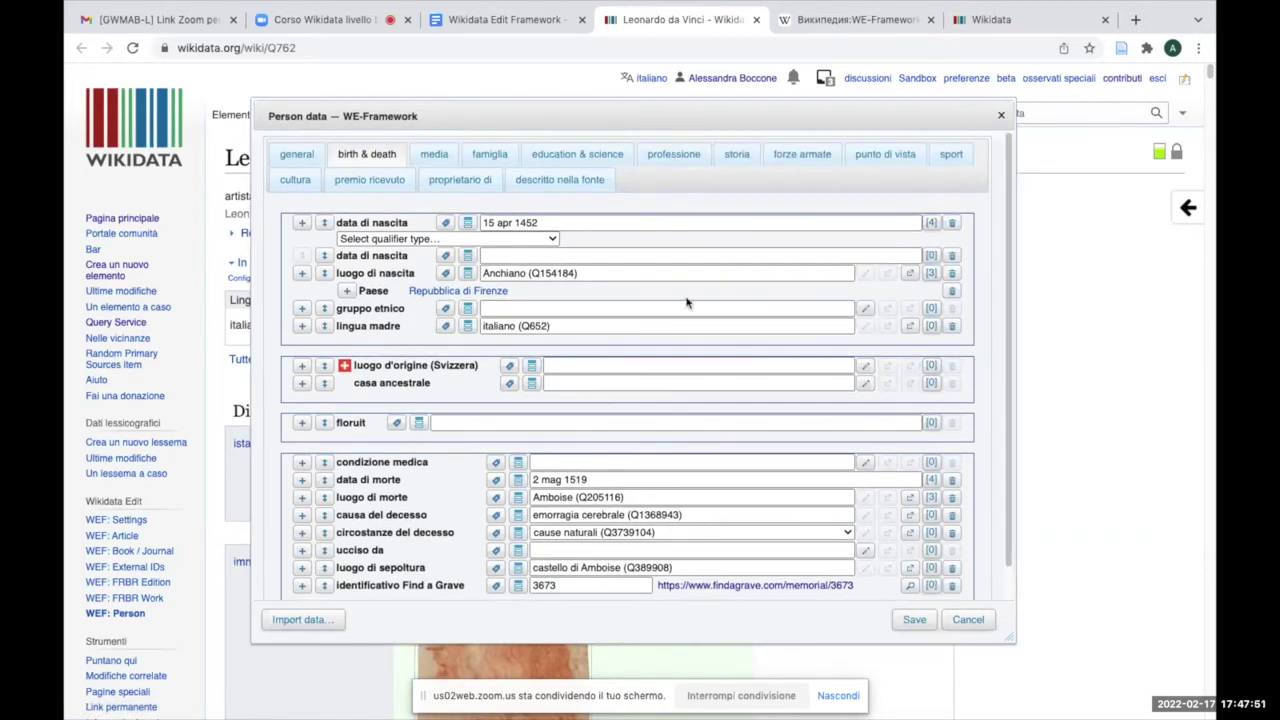
- Examine the person editor's media, famiglia and education & science data, and consult the studente property's page
click(444, 157)
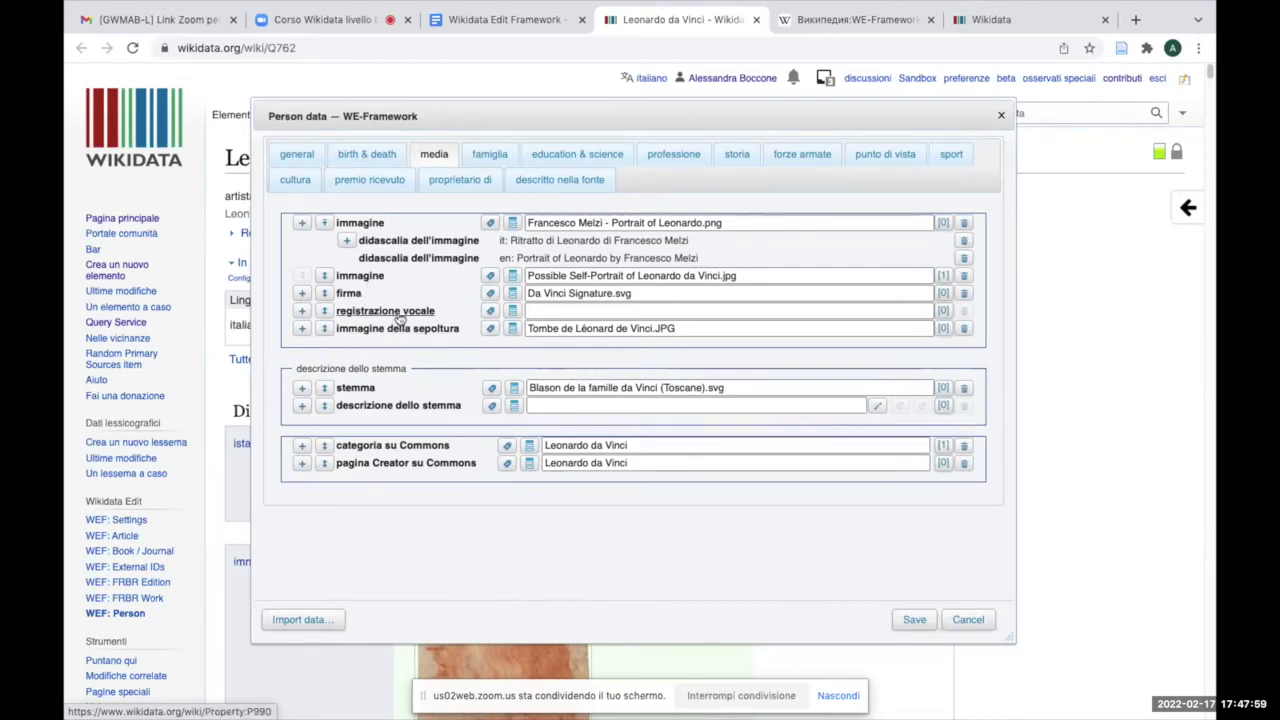
mouse_move(399, 318)
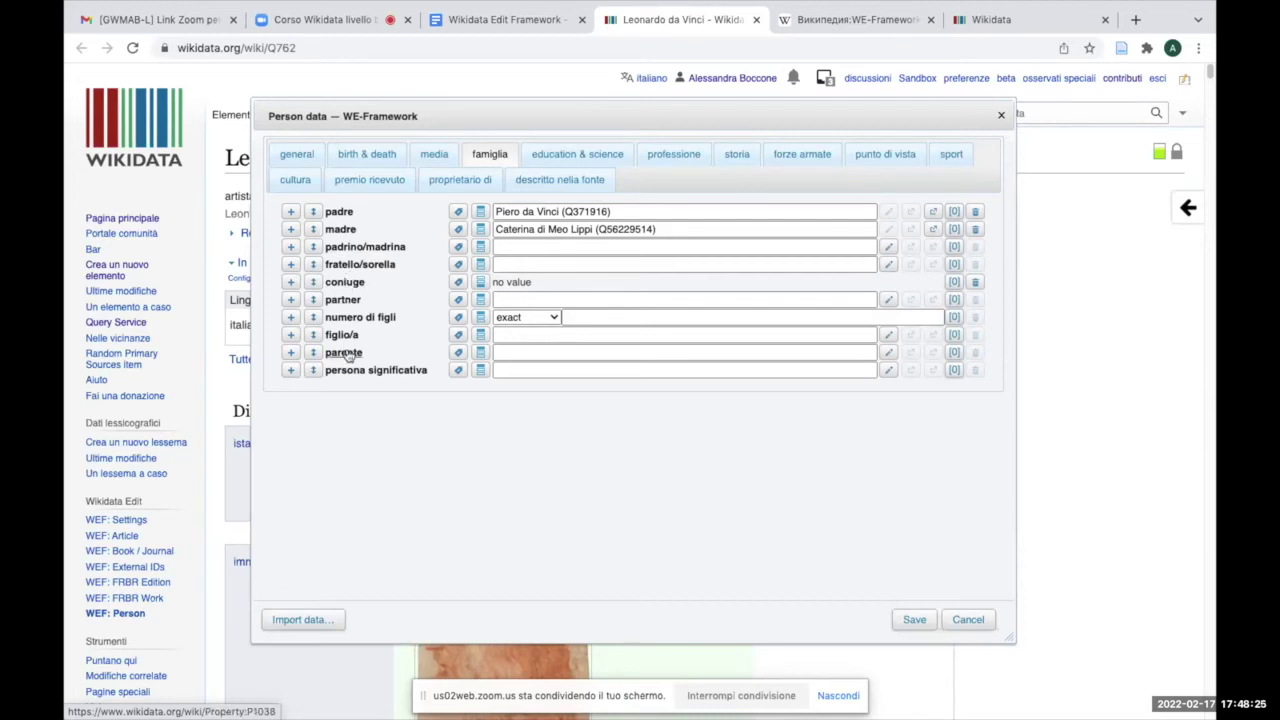
click(561, 158)
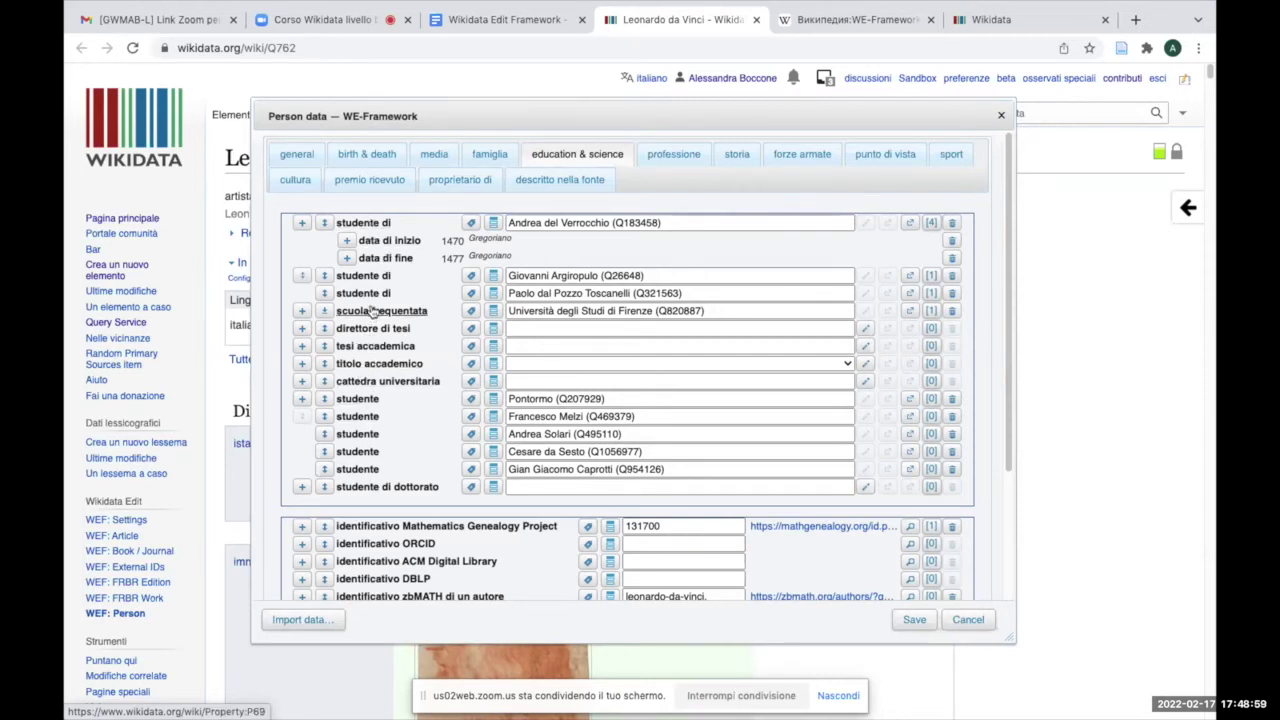
click(357, 420)
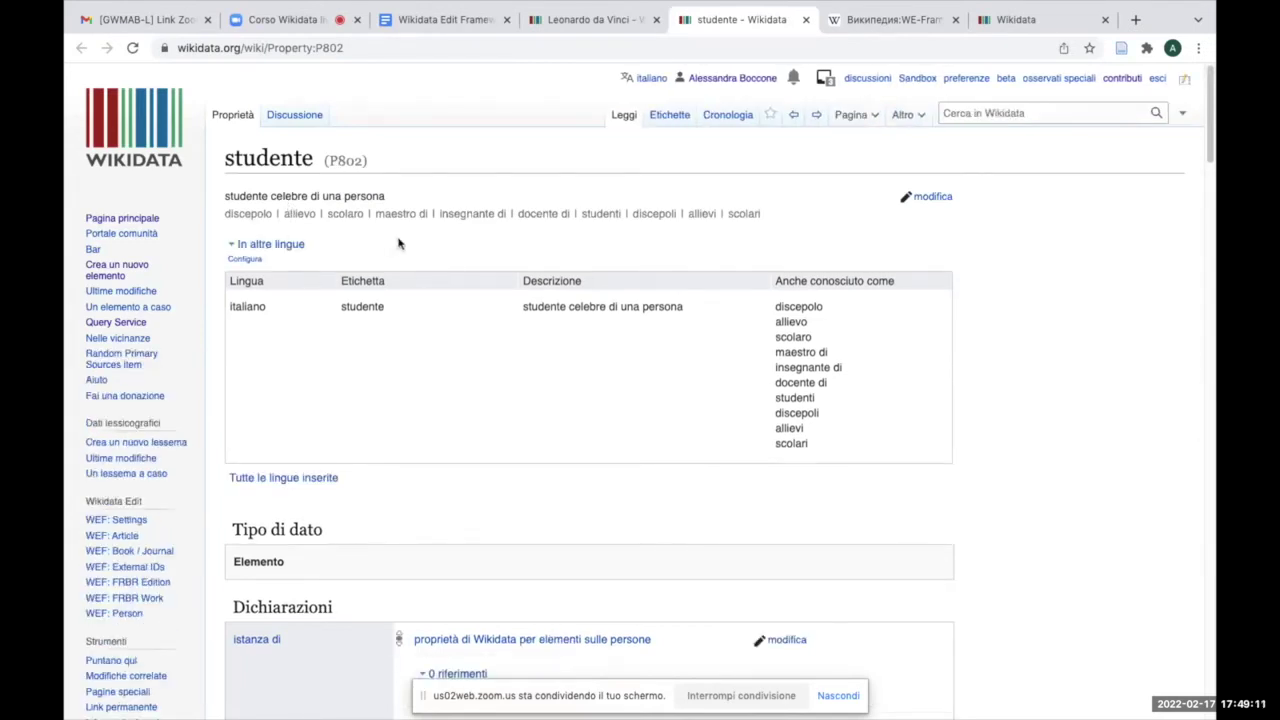
click(592, 22)
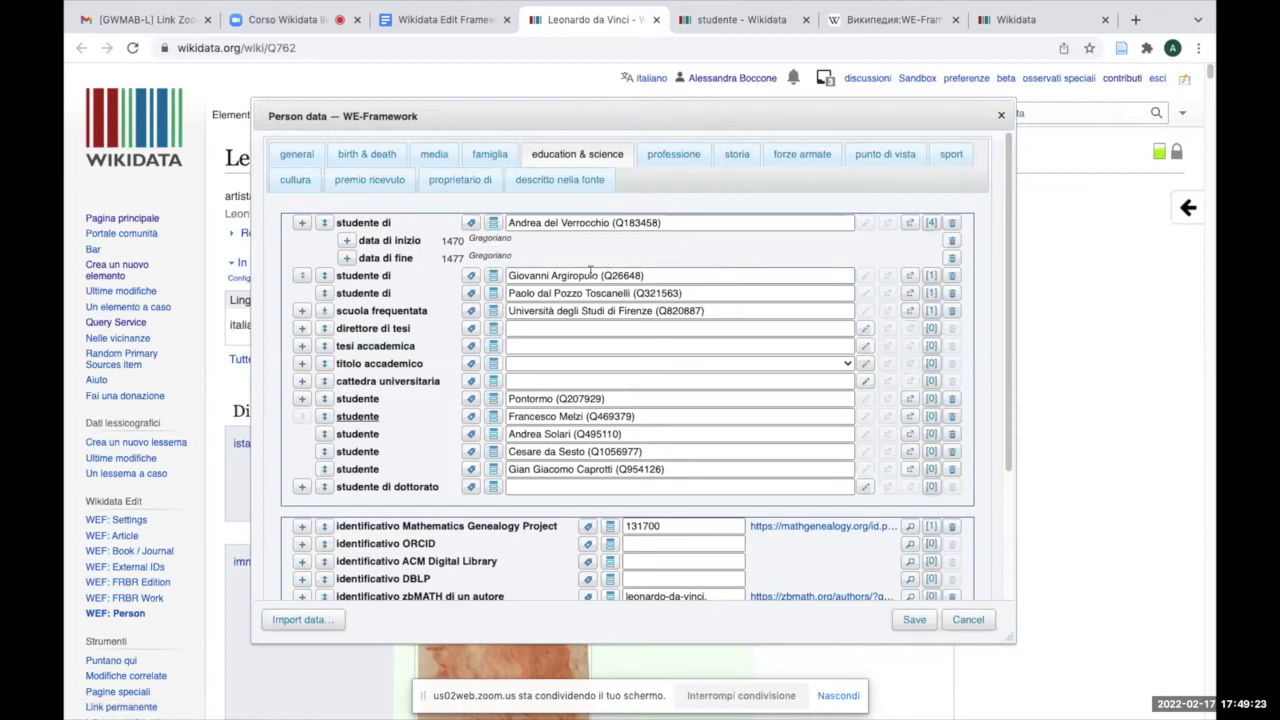
- Open the linked Giovanni Argiropulo item from its studente di row, look it over, and return to the Wikidata Edit Framework document
click(910, 278)
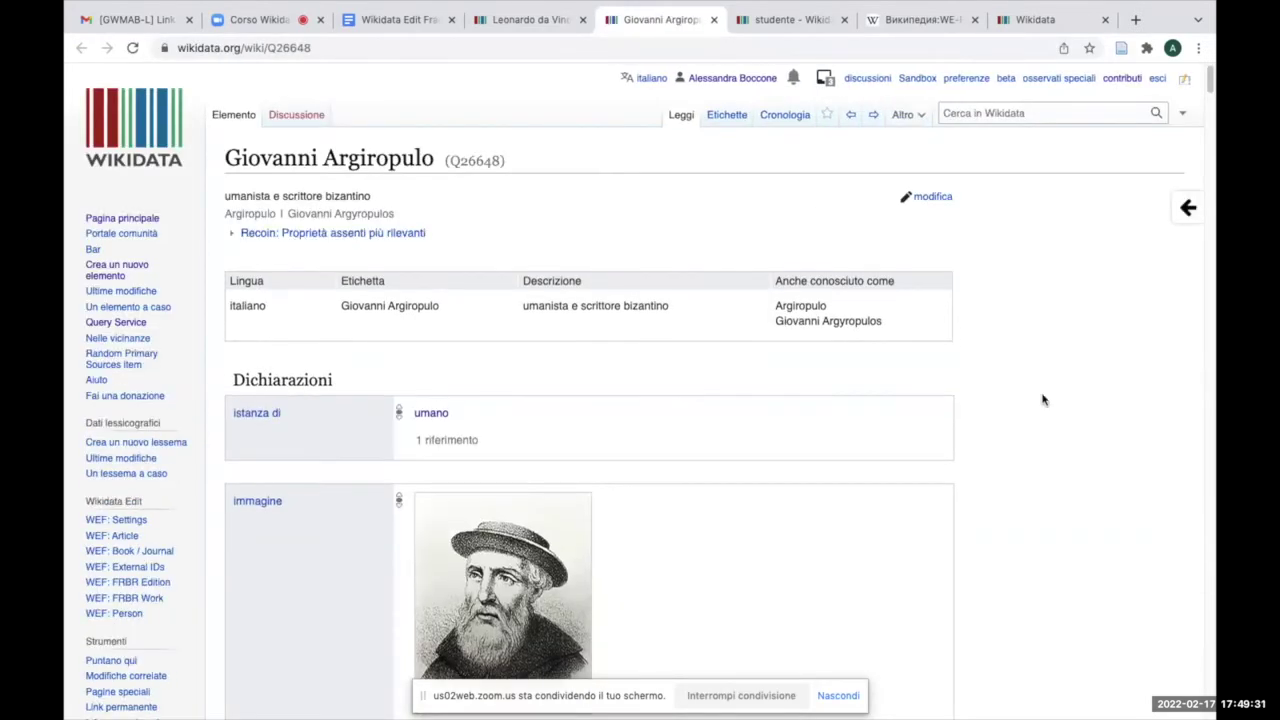
scroll(1043, 400, down, 2)
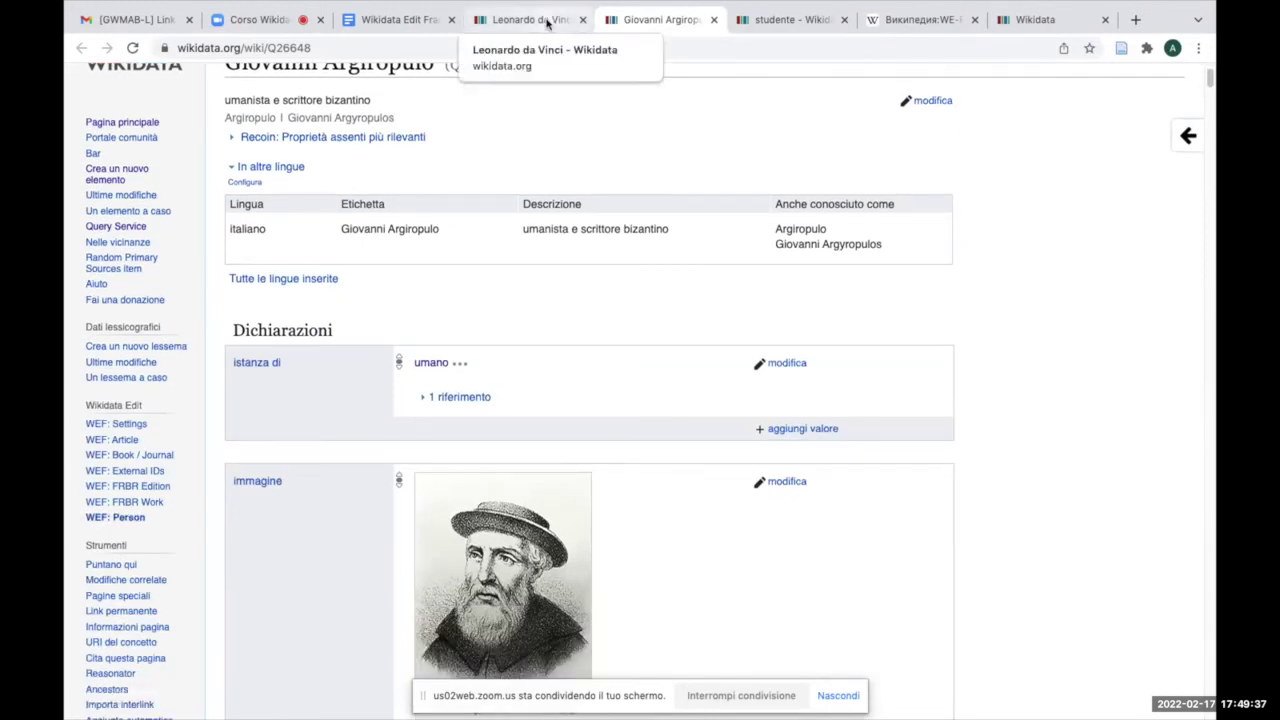
click(422, 27)
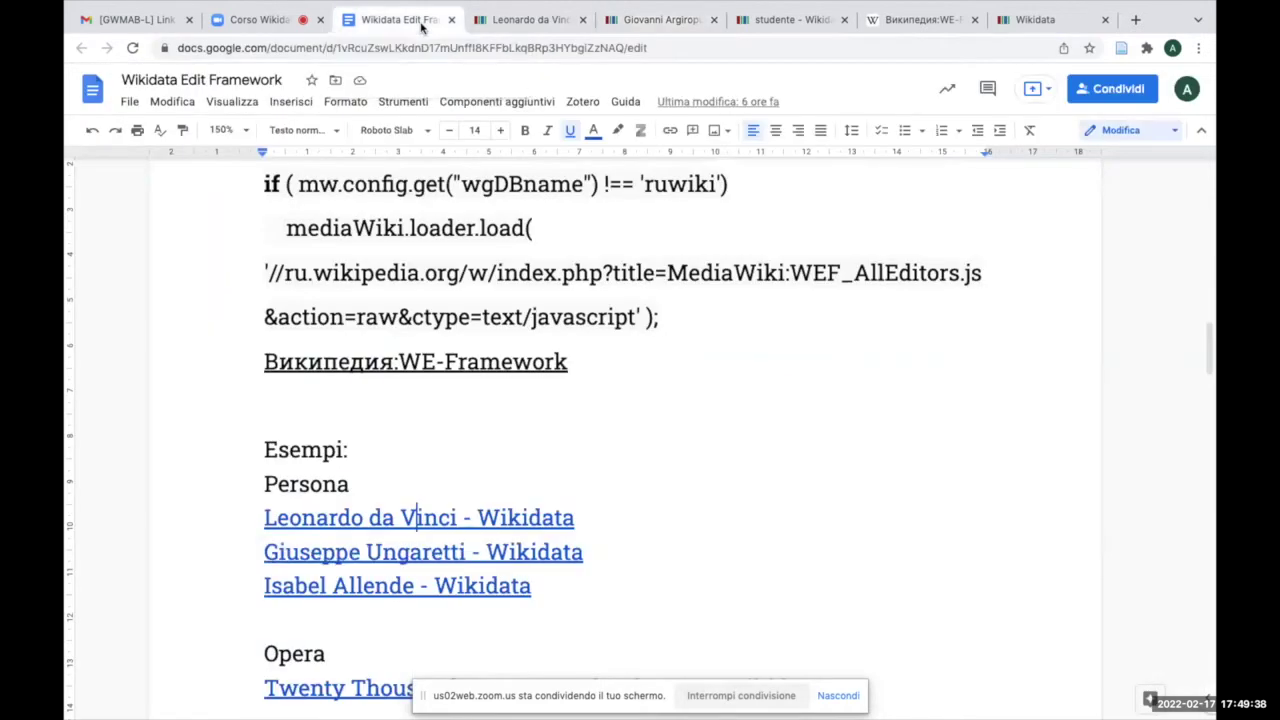
- Return to the Leonardo da Vinci person editor and review all of its professione data, down to membro di
click(549, 29)
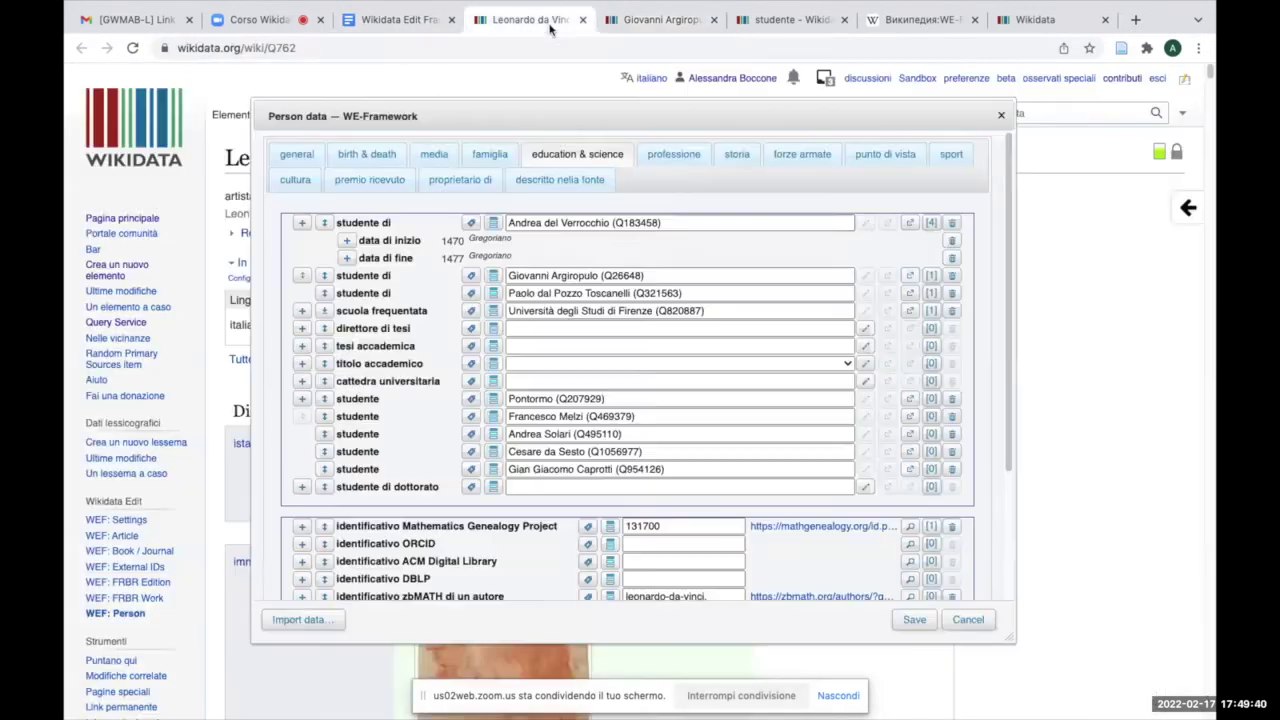
click(663, 153)
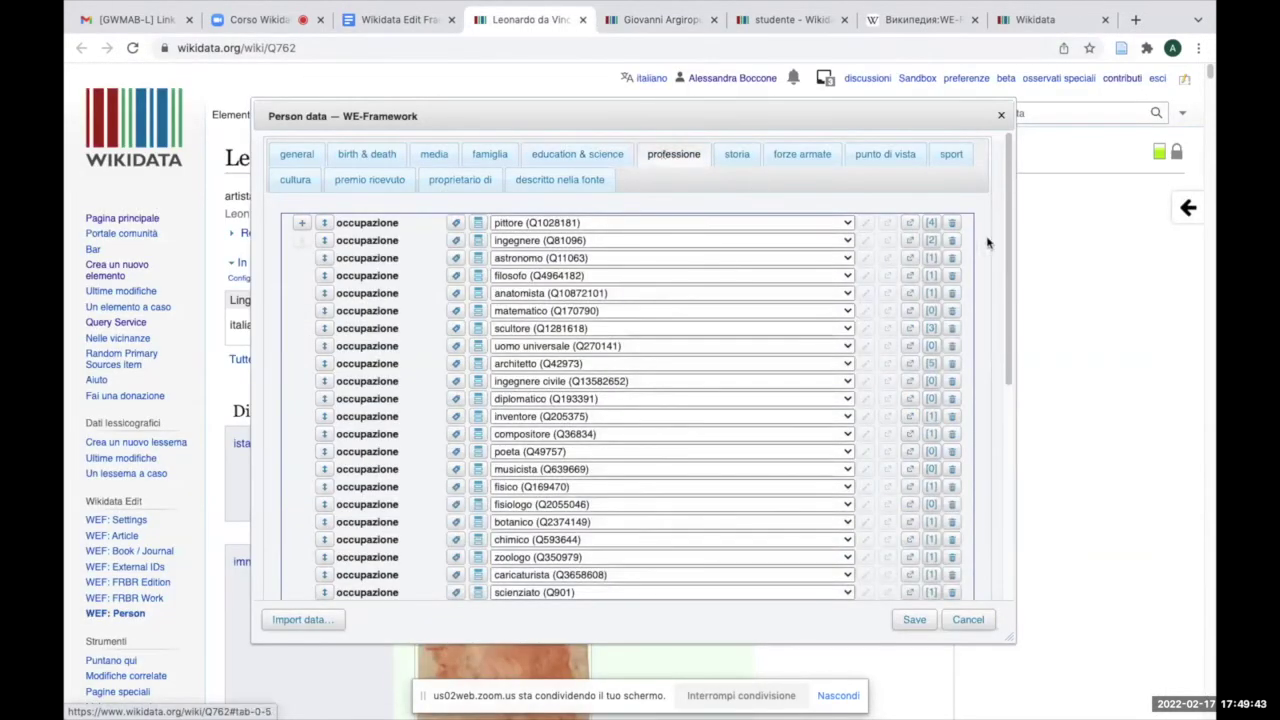
drag(1008, 264, 1010, 478)
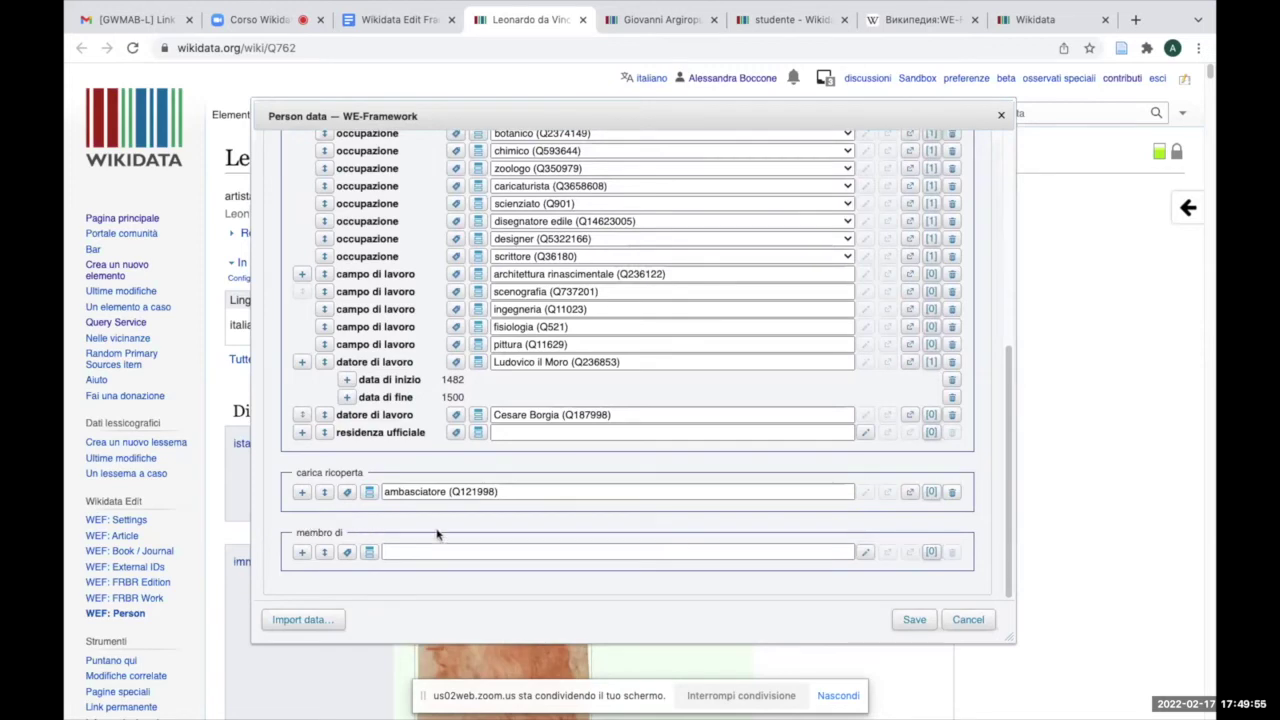
drag(1005, 340, 1004, 132)
- Review the storia, forze armate, punto di vista and sport data in Leonardo da Vinci's person editor
click(734, 160)
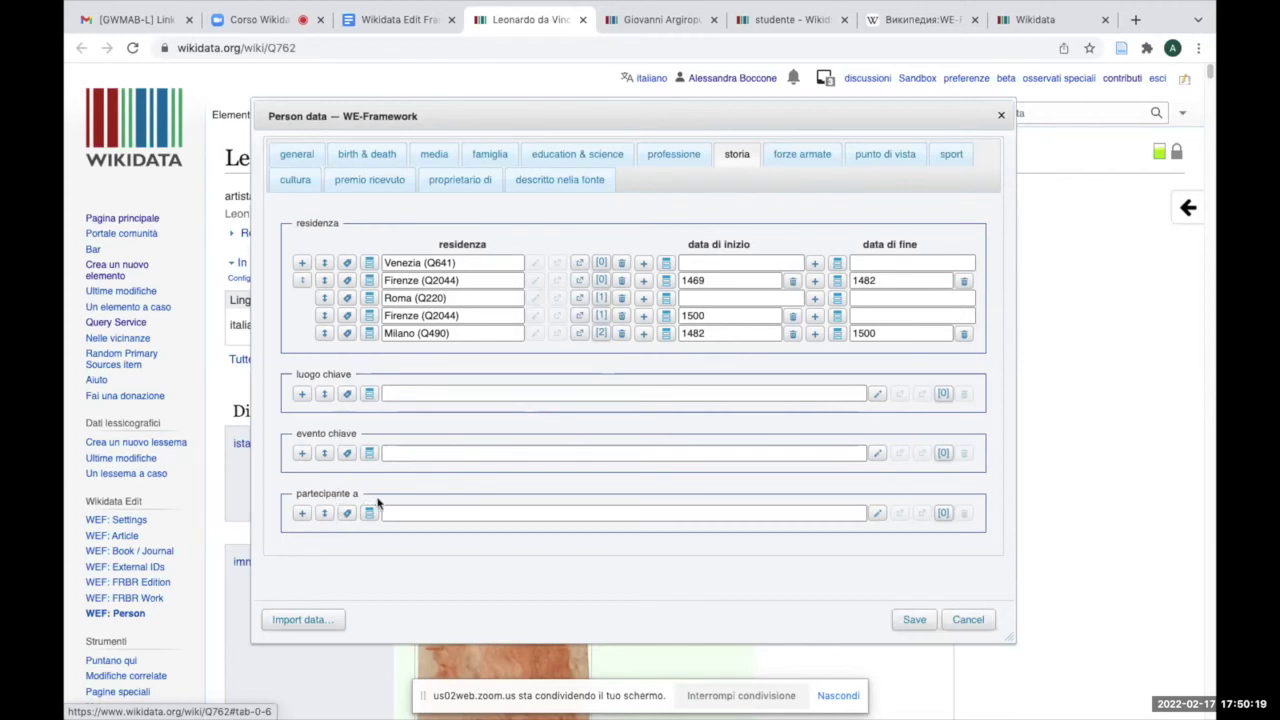
click(800, 160)
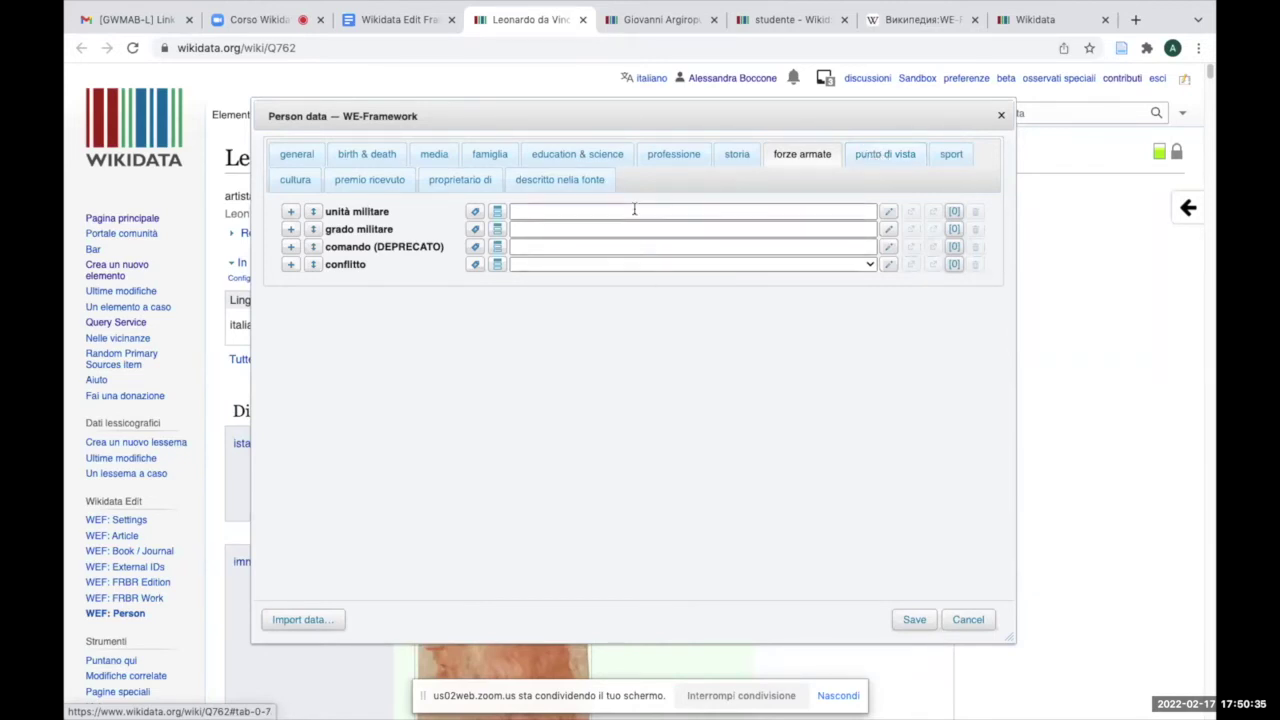
click(885, 160)
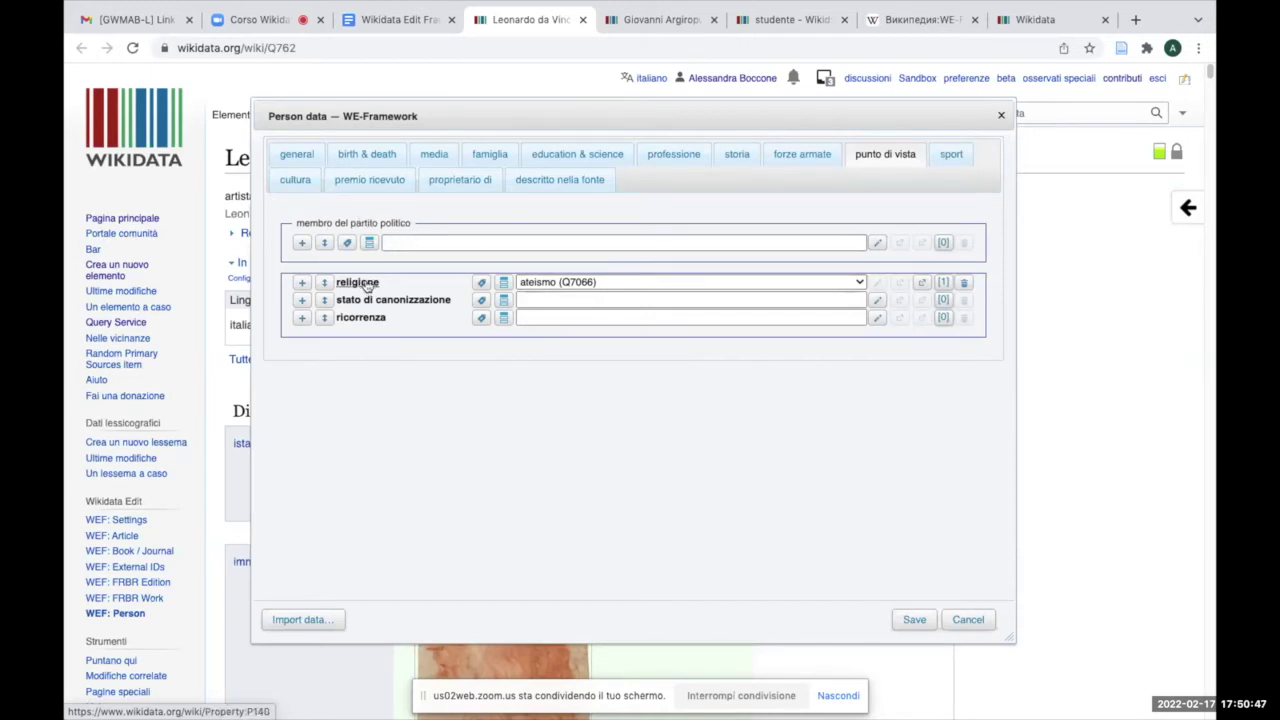
click(949, 154)
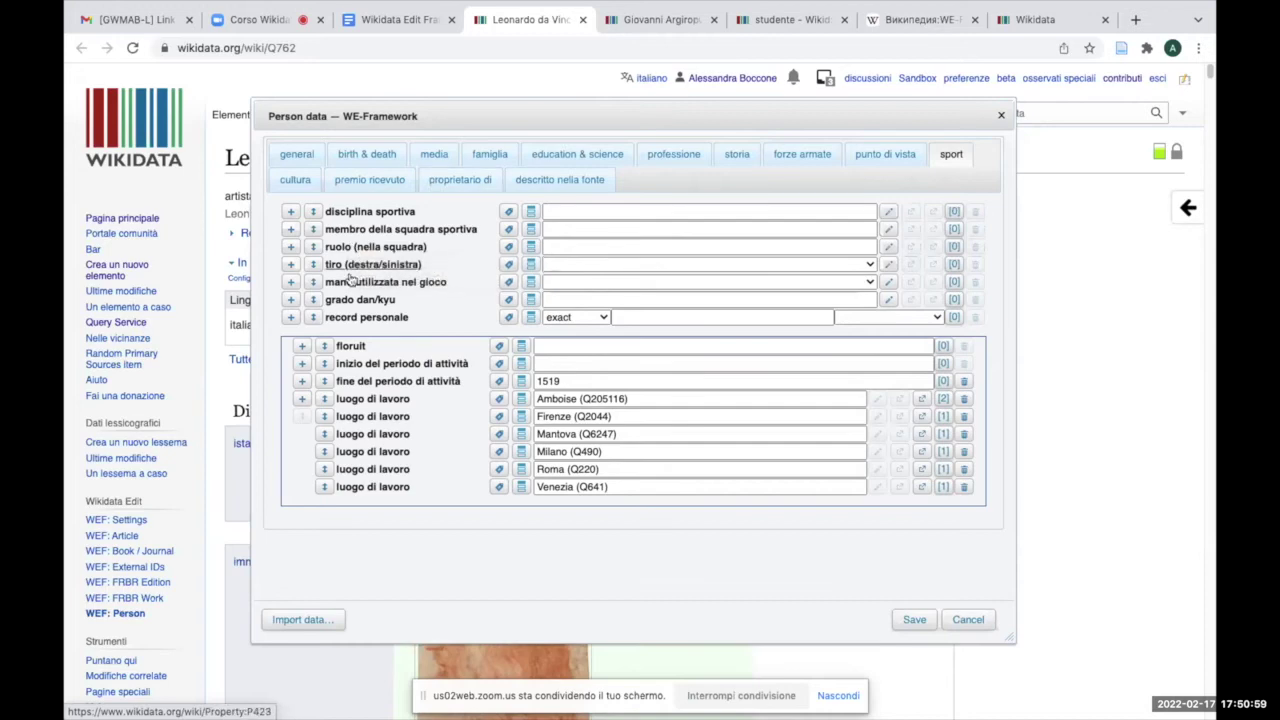
- Review the person editor's cultura data from movimento down to luogo di lavoro, dismissing the Zoom notification
click(287, 179)
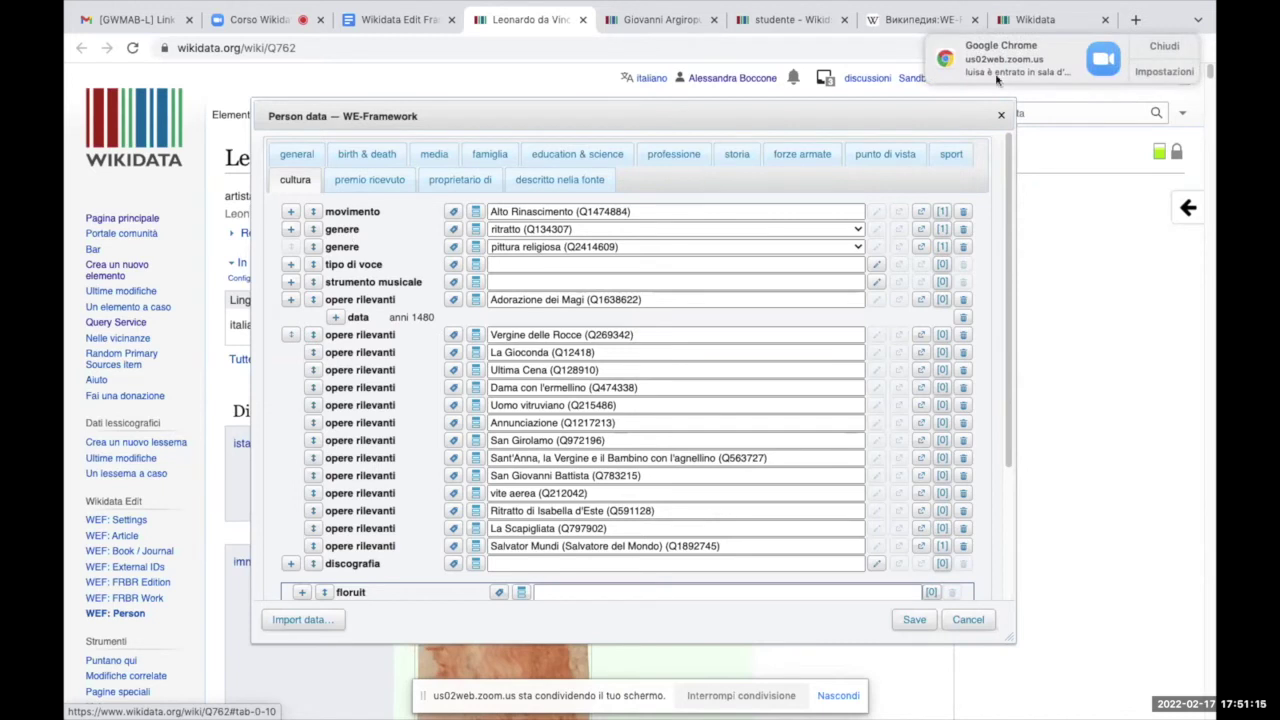
click(1160, 47)
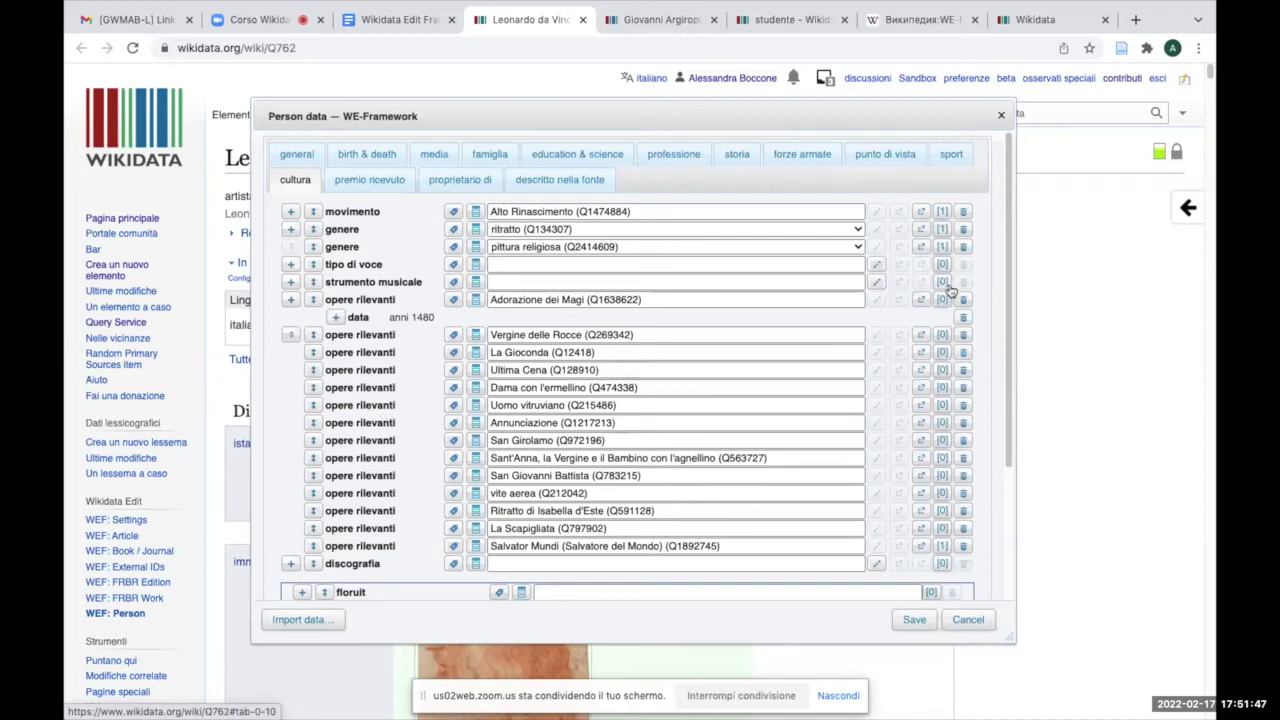
drag(1010, 305, 1014, 440)
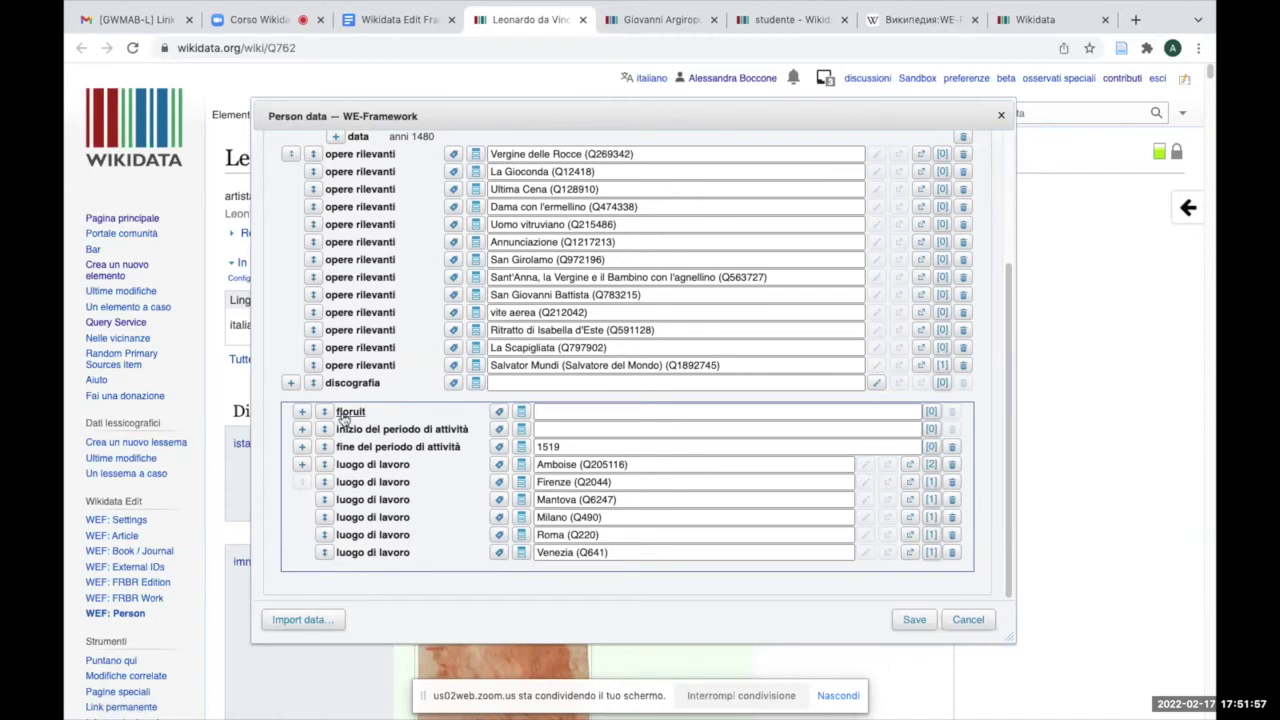
mouse_move(356, 418)
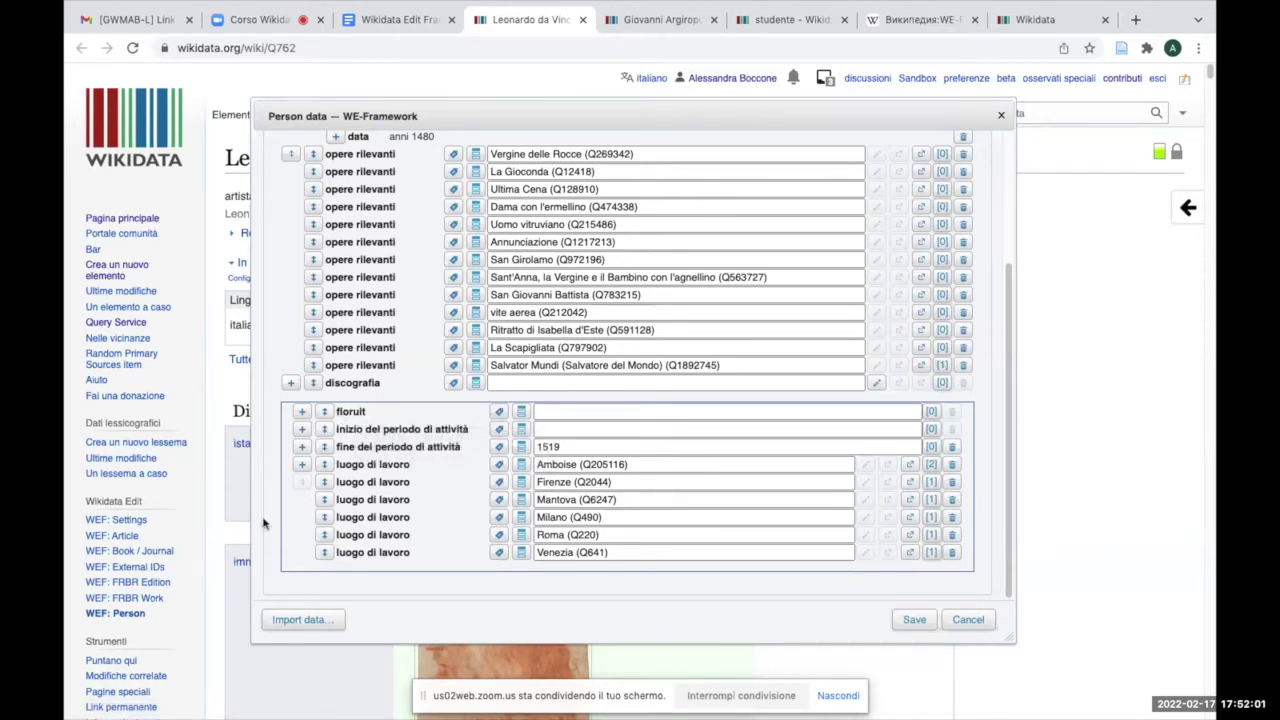
drag(1010, 296, 1004, 120)
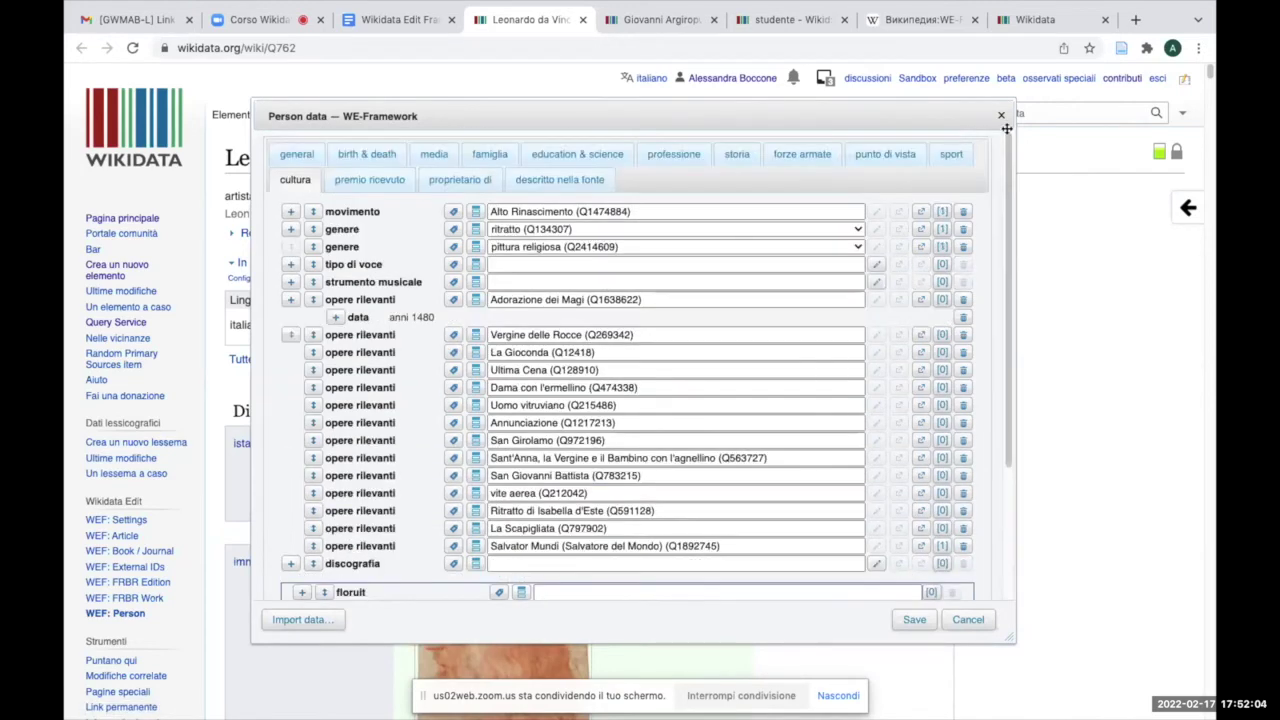
- Check the premio ricevuto, proprietario di and descritto nella fonte data, and close the person editor
click(377, 185)
click(450, 188)
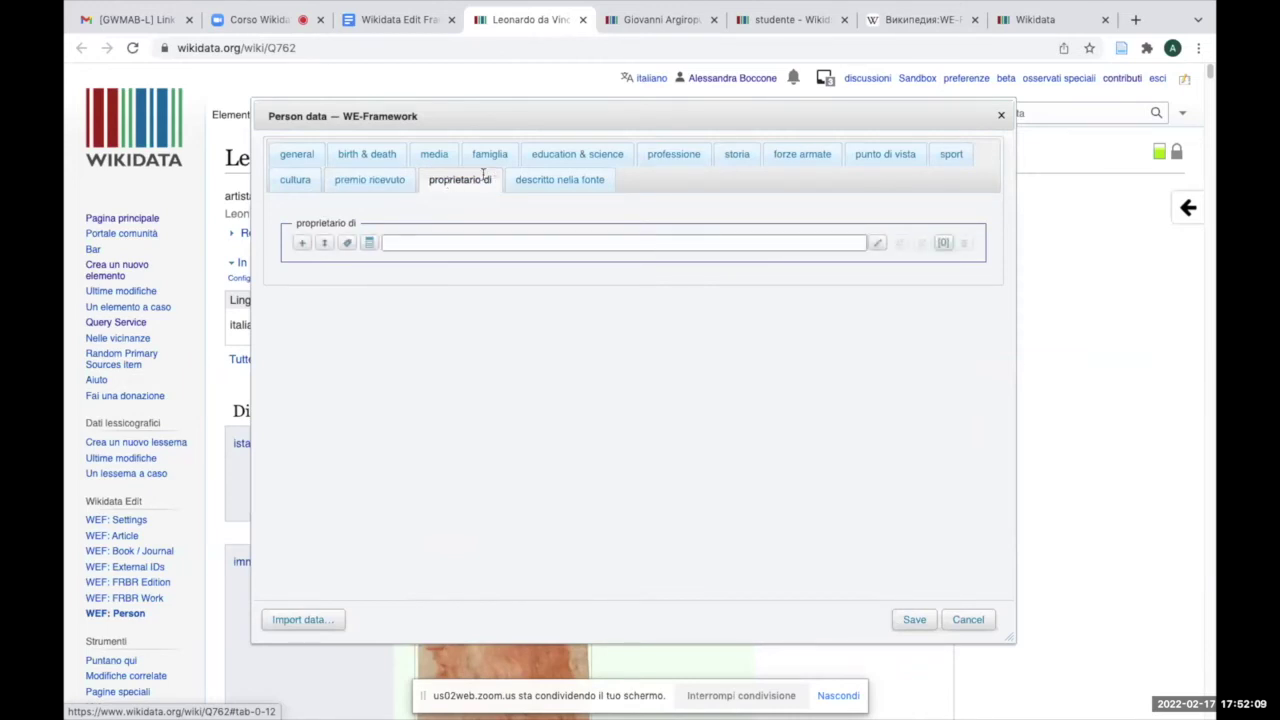
click(557, 182)
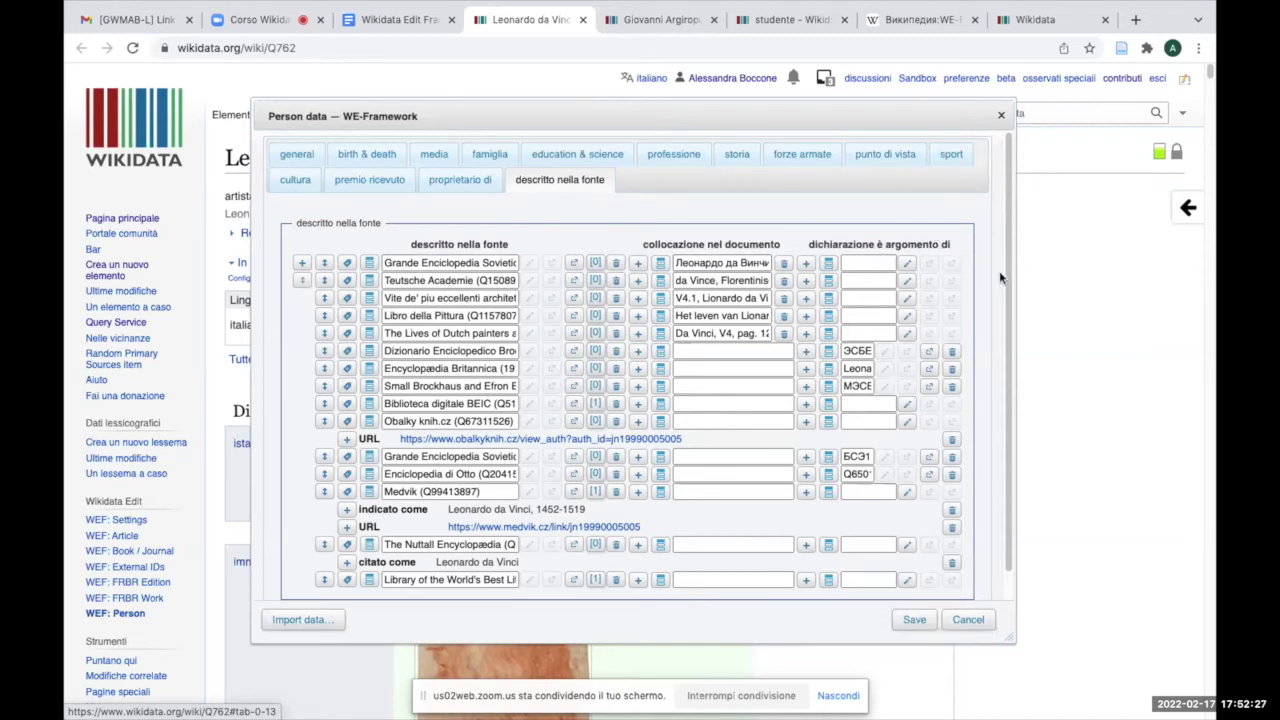
drag(1012, 288, 1013, 367)
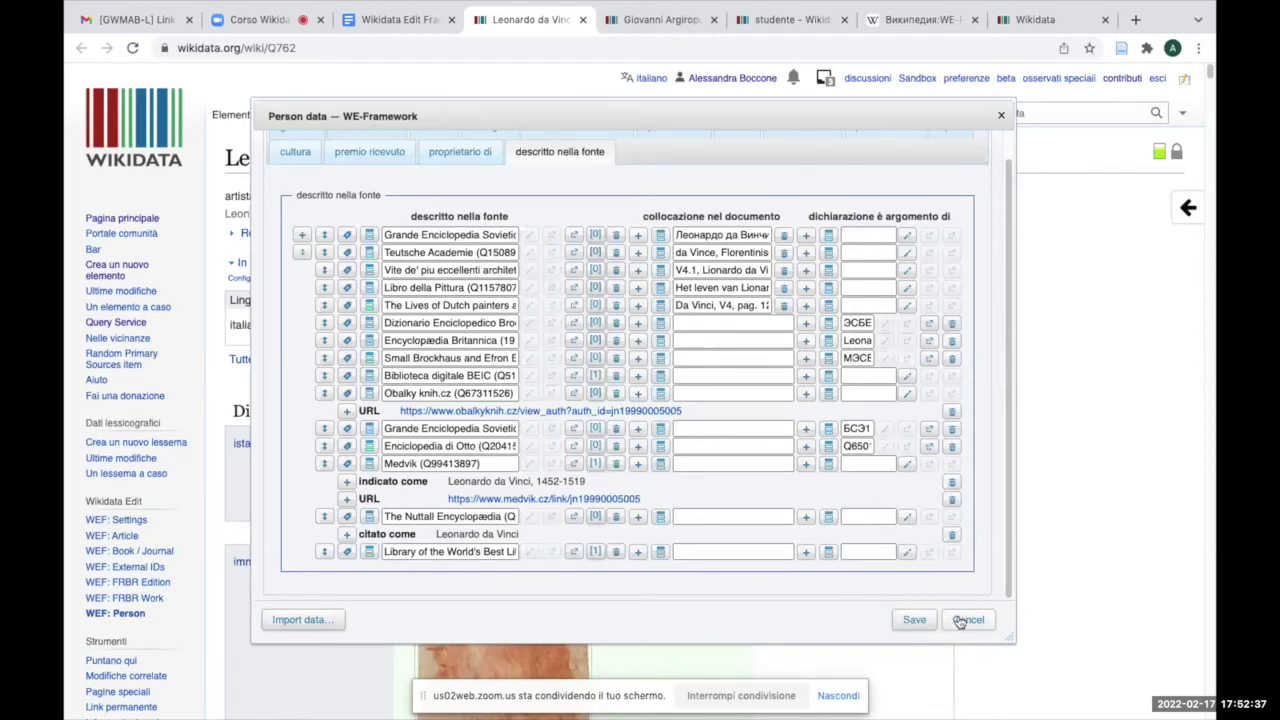
click(1001, 116)
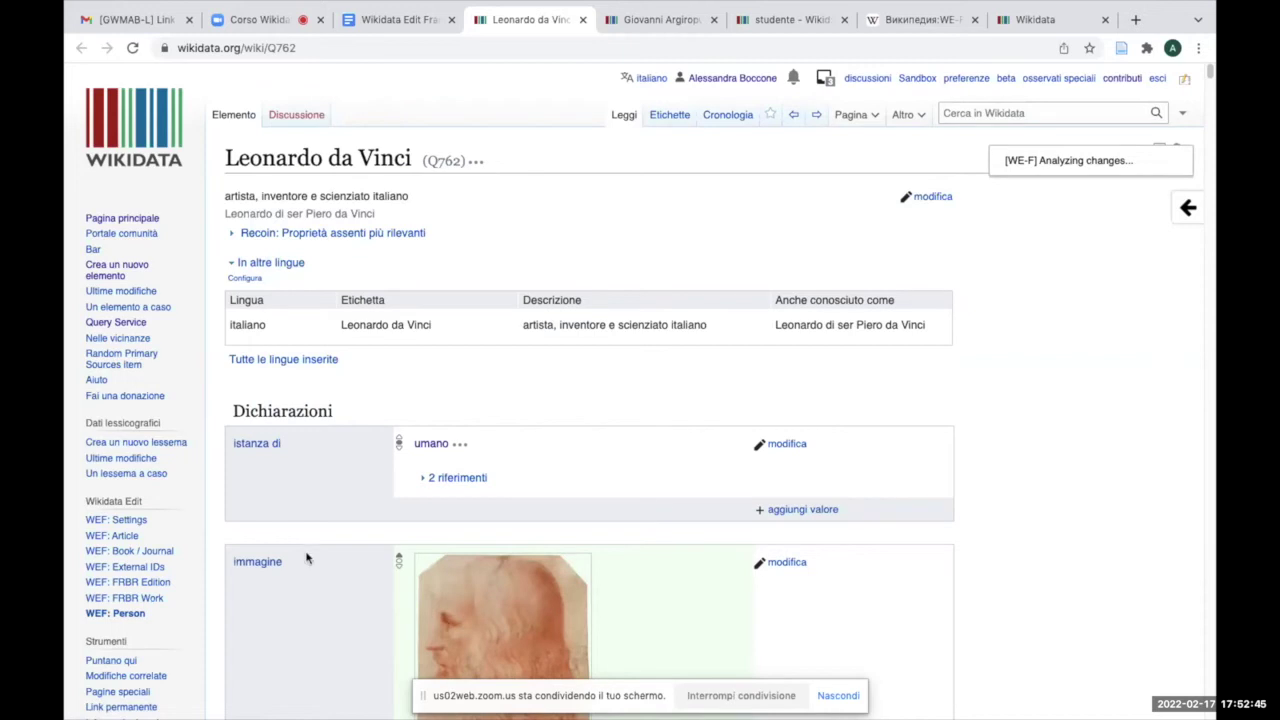
- Open the WEF External IDs editor for Leonardo da Vinci and compare the comunità online identifiers with empty ones hidden and shown
click(131, 567)
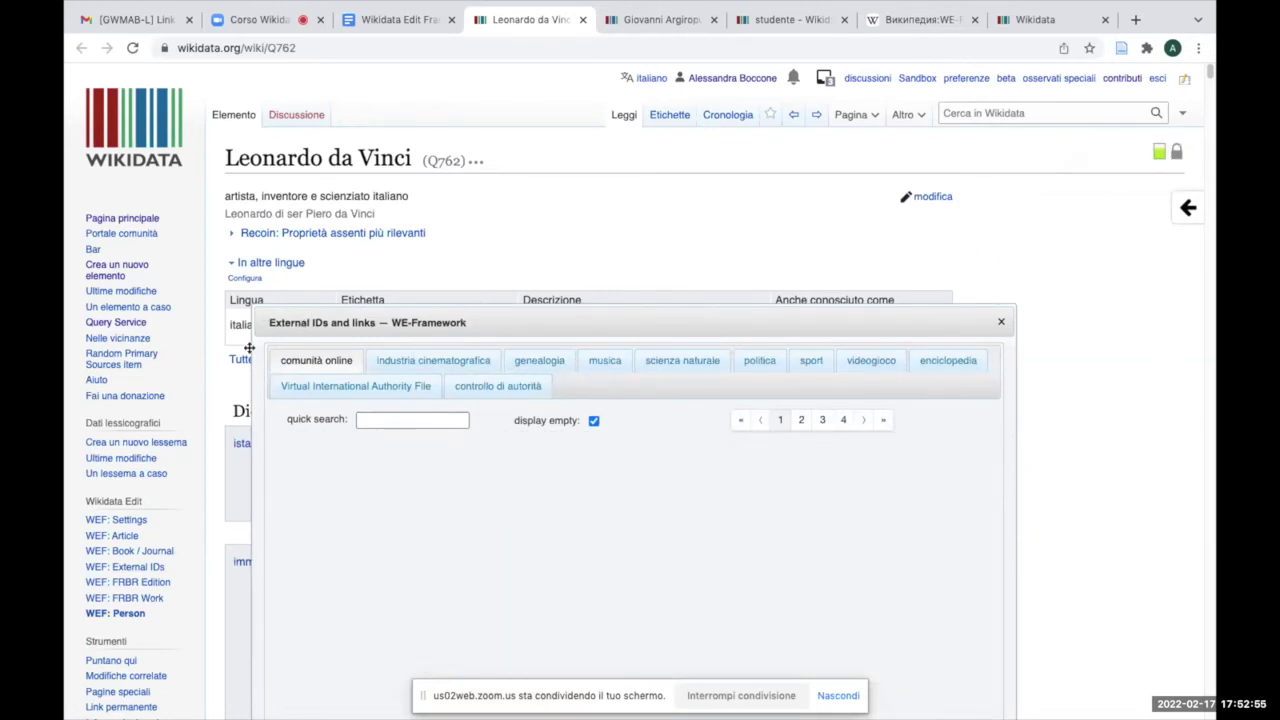
drag(268, 316, 281, 142)
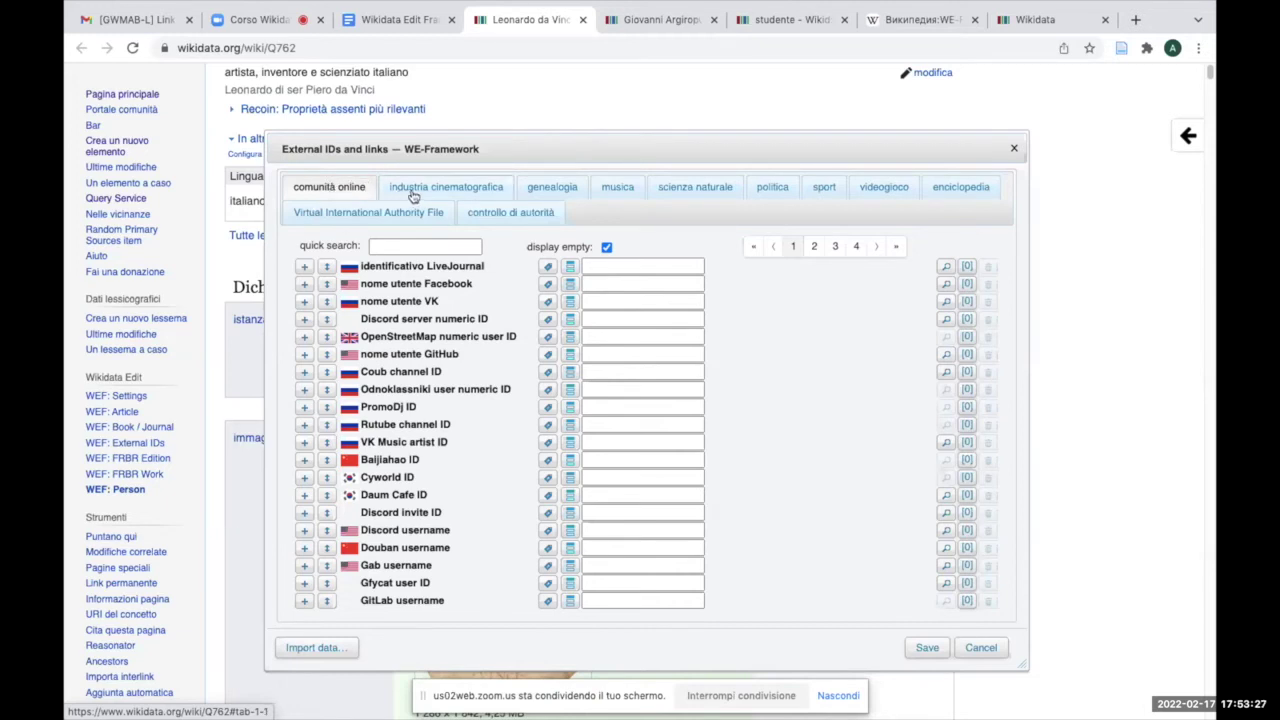
click(606, 247)
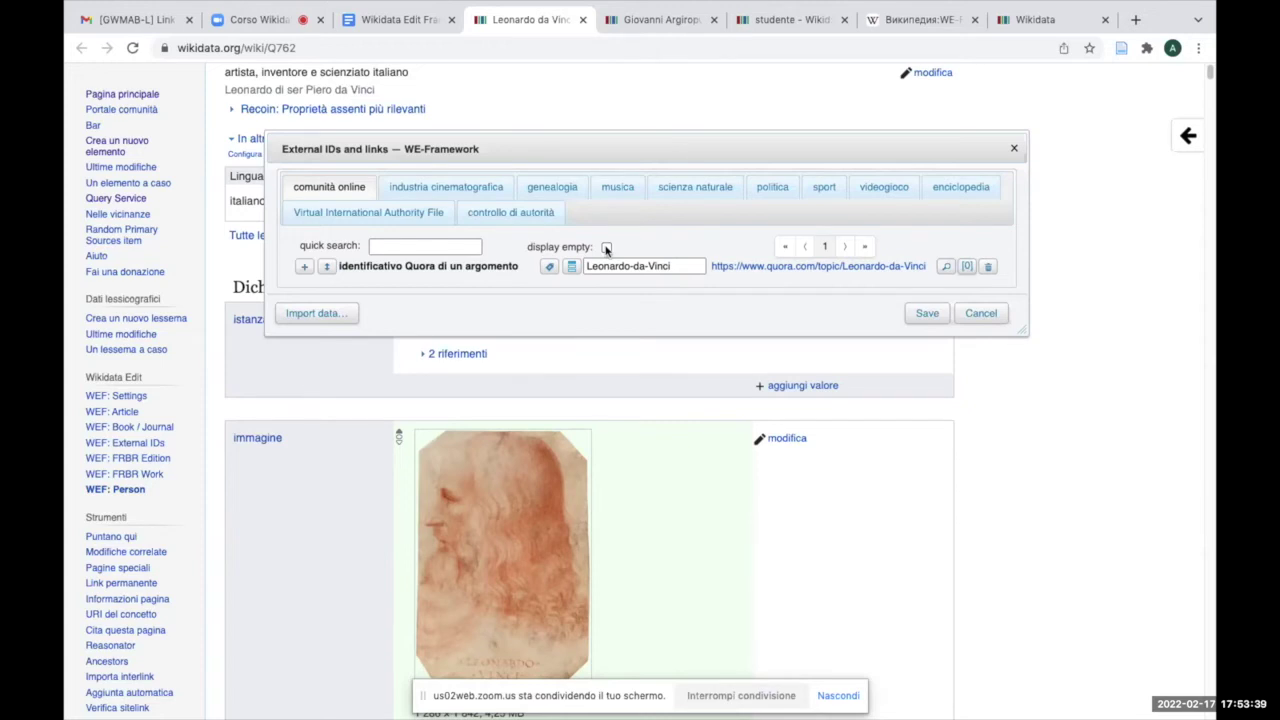
click(606, 248)
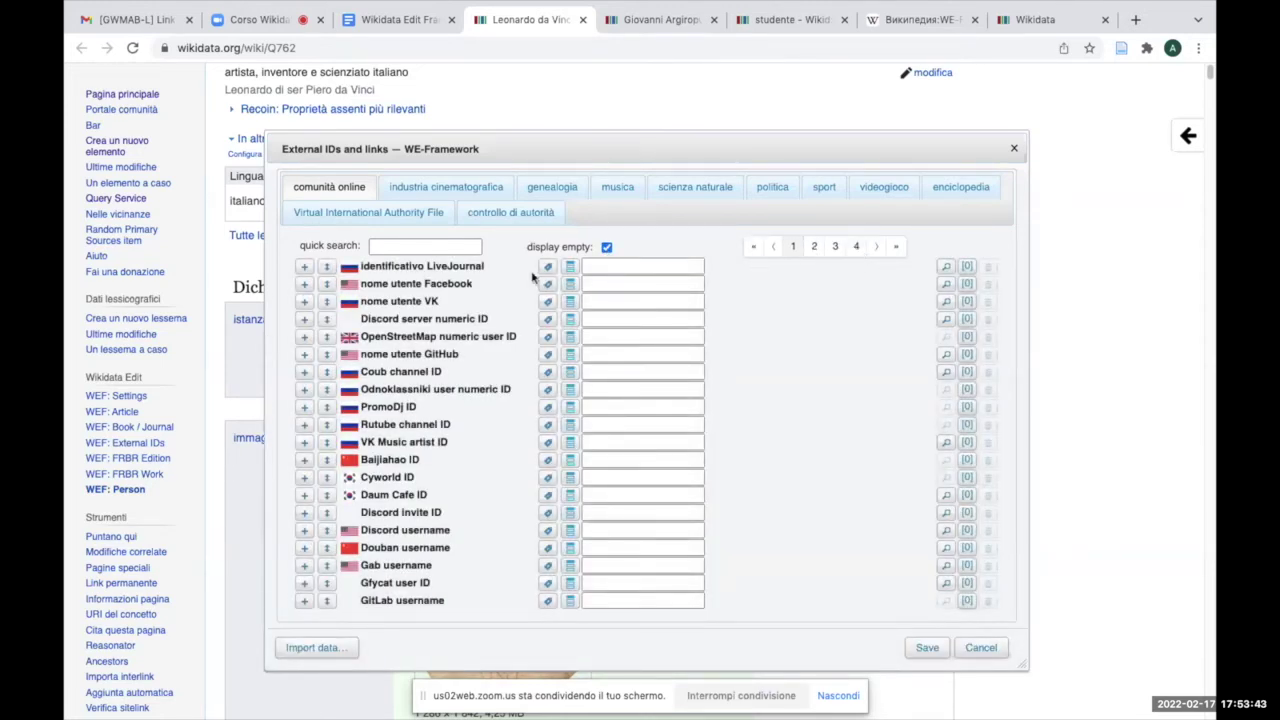
- Show only the filled-in identifiers for industria cinematografica and genealogia
click(437, 183)
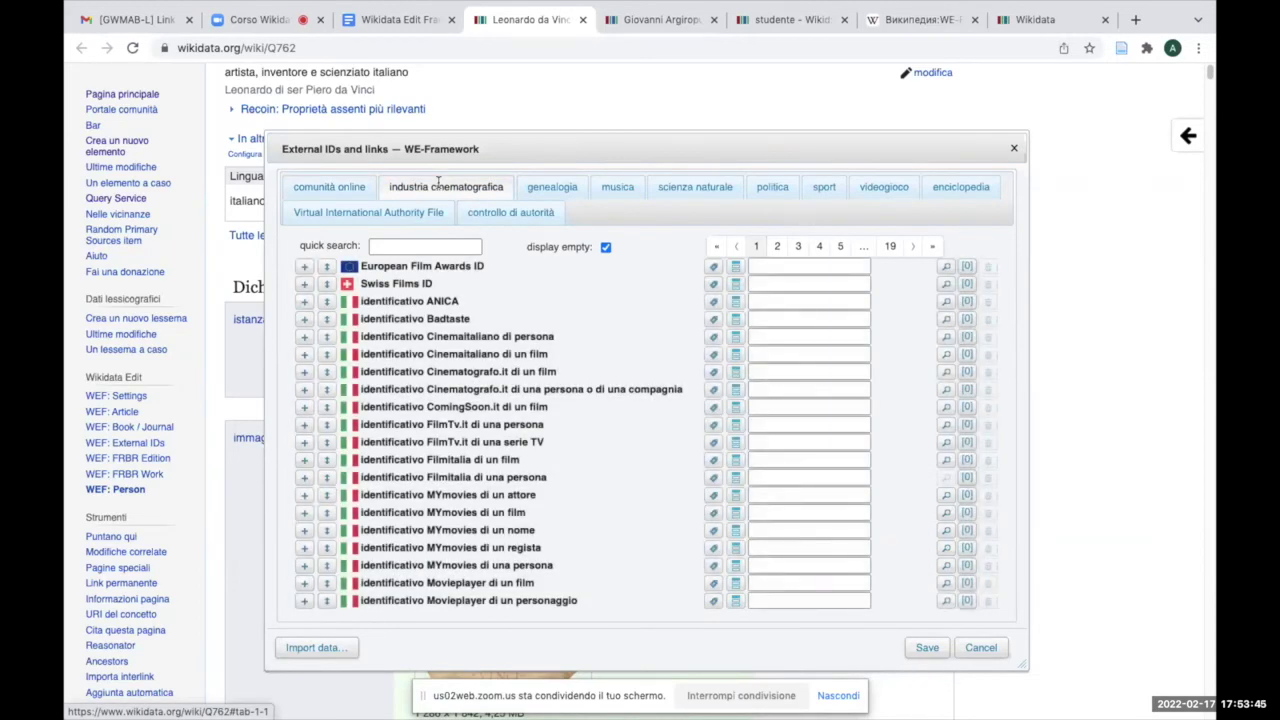
click(606, 247)
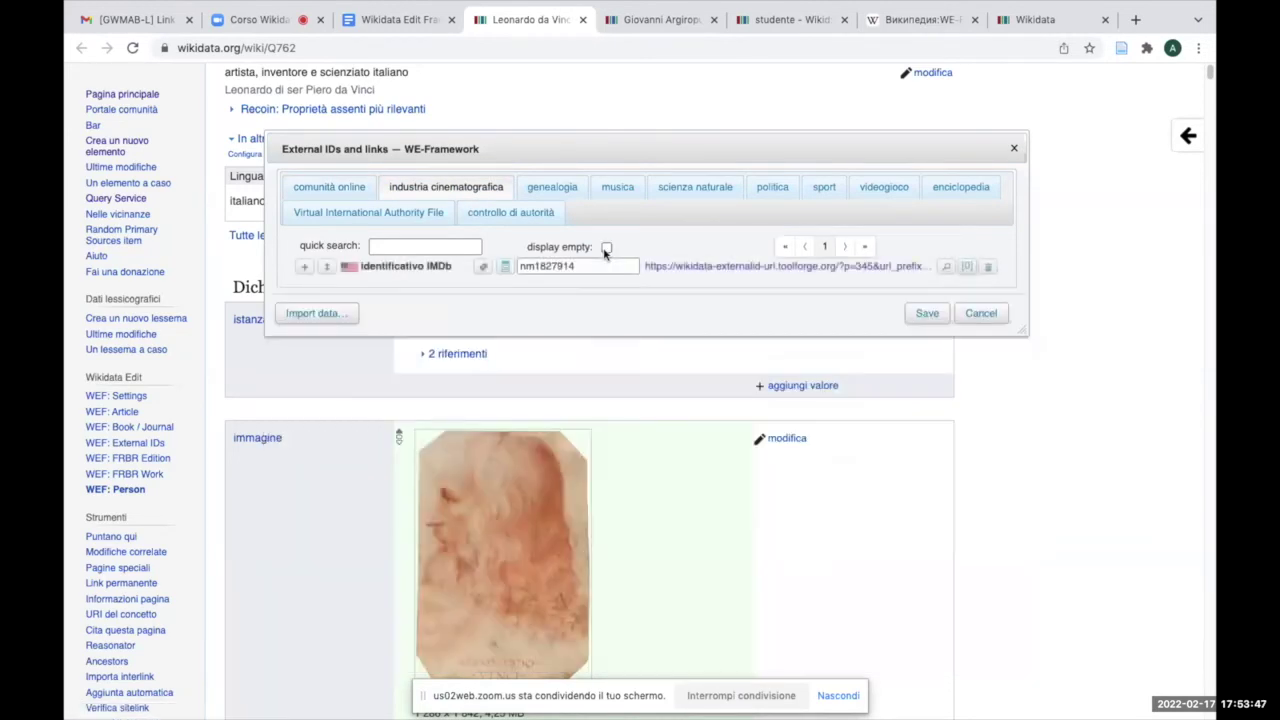
click(556, 184)
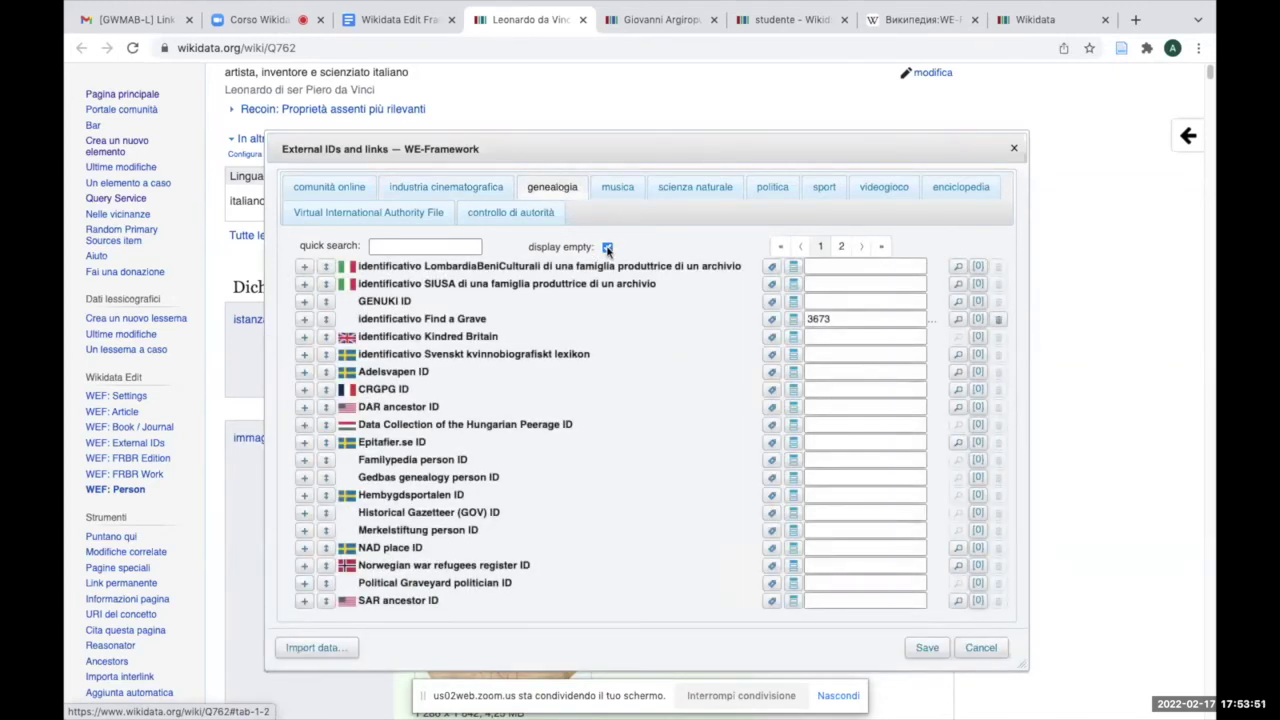
click(607, 247)
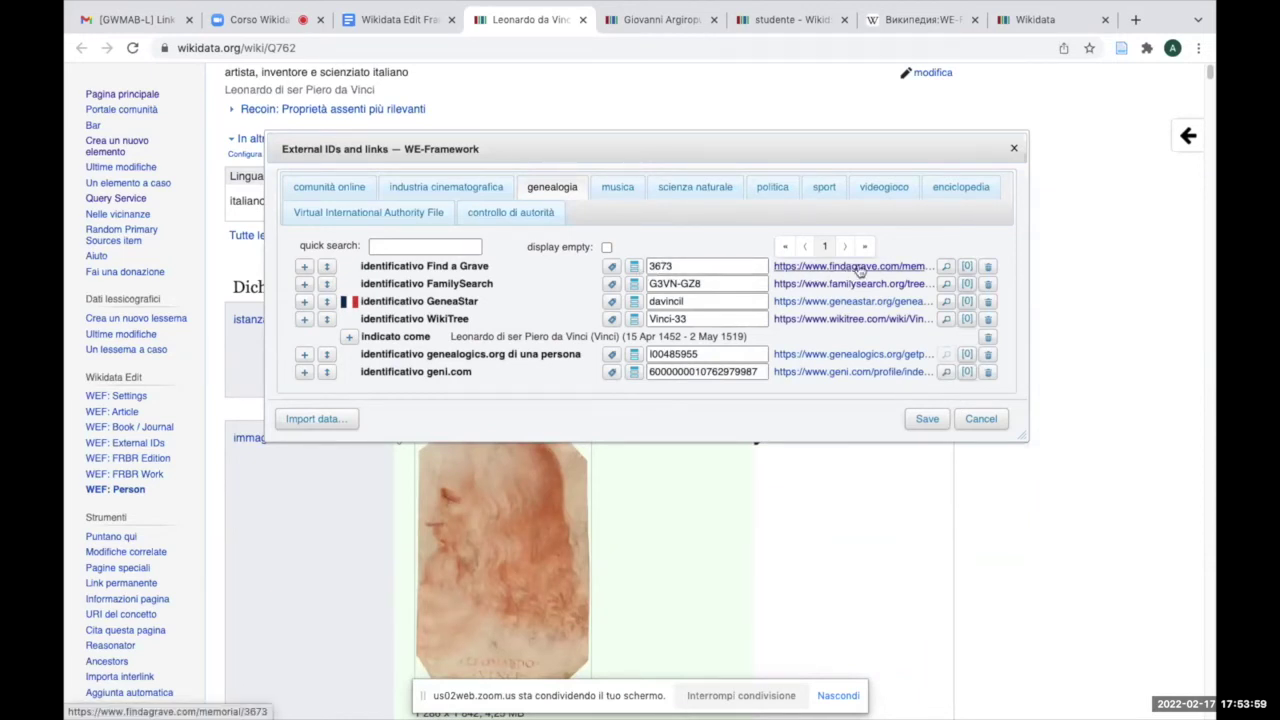
- Look through the musica, scienza naturale and politica identifiers, hiding the empty properties for scienza naturale and politica
click(617, 188)
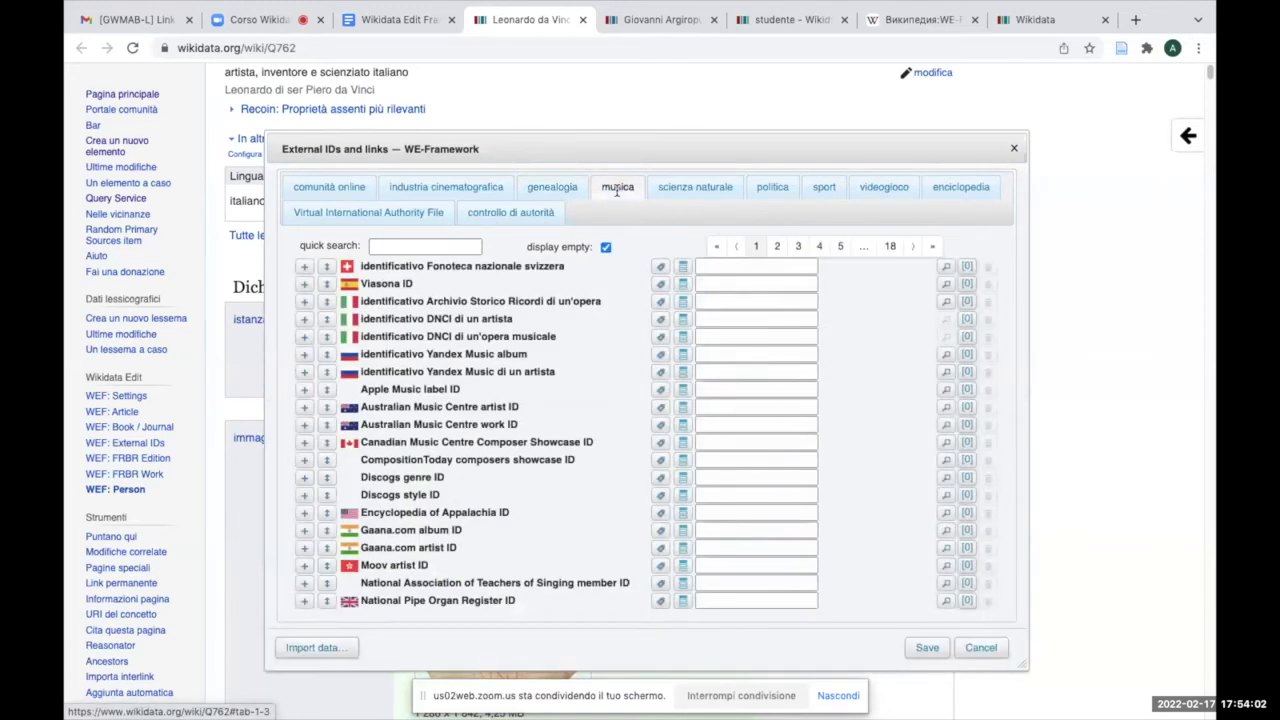
click(690, 188)
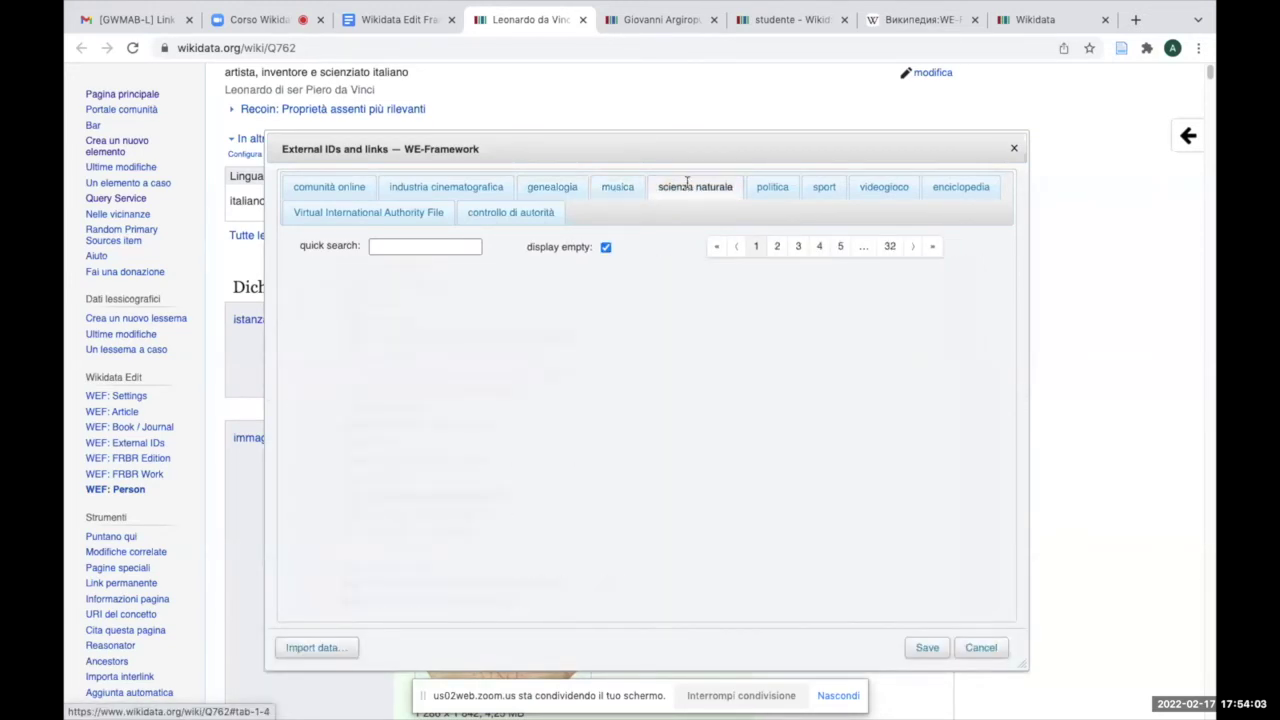
click(606, 247)
click(772, 190)
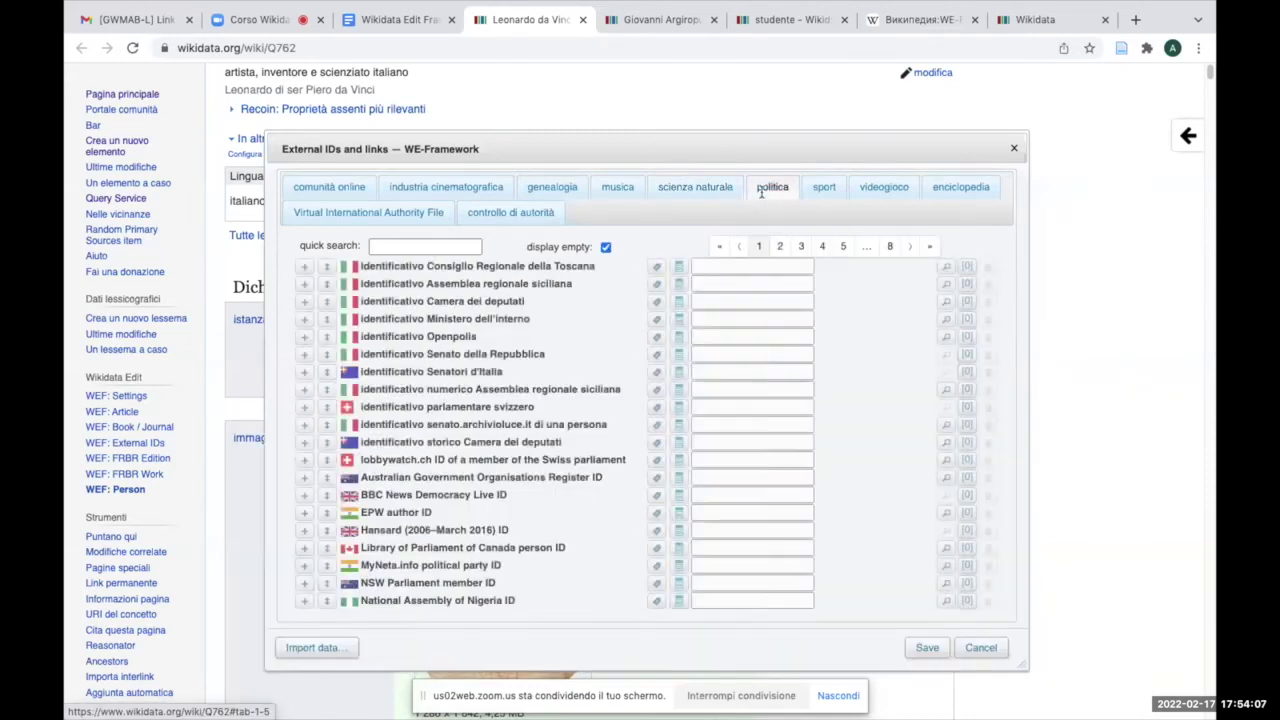
click(606, 247)
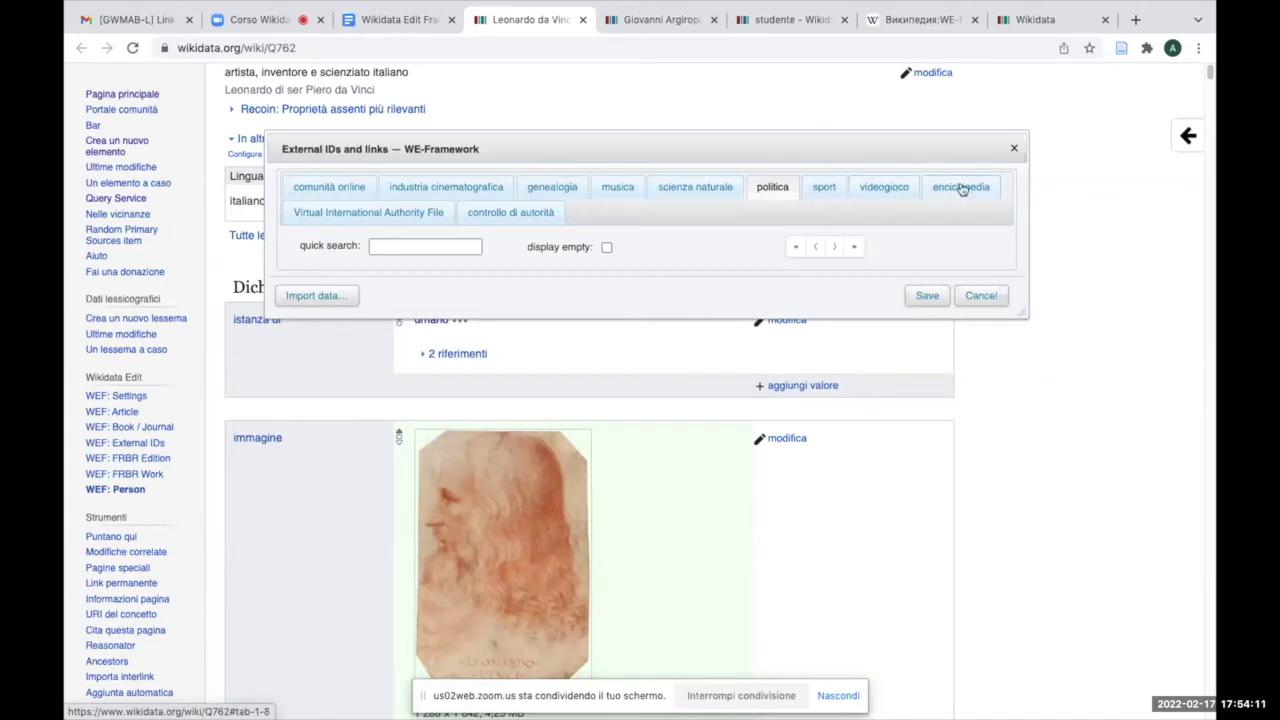
- Show only the filled-in enciclopedia identifiers and check the description of the DBI identifier's indicato come qualifier
click(961, 187)
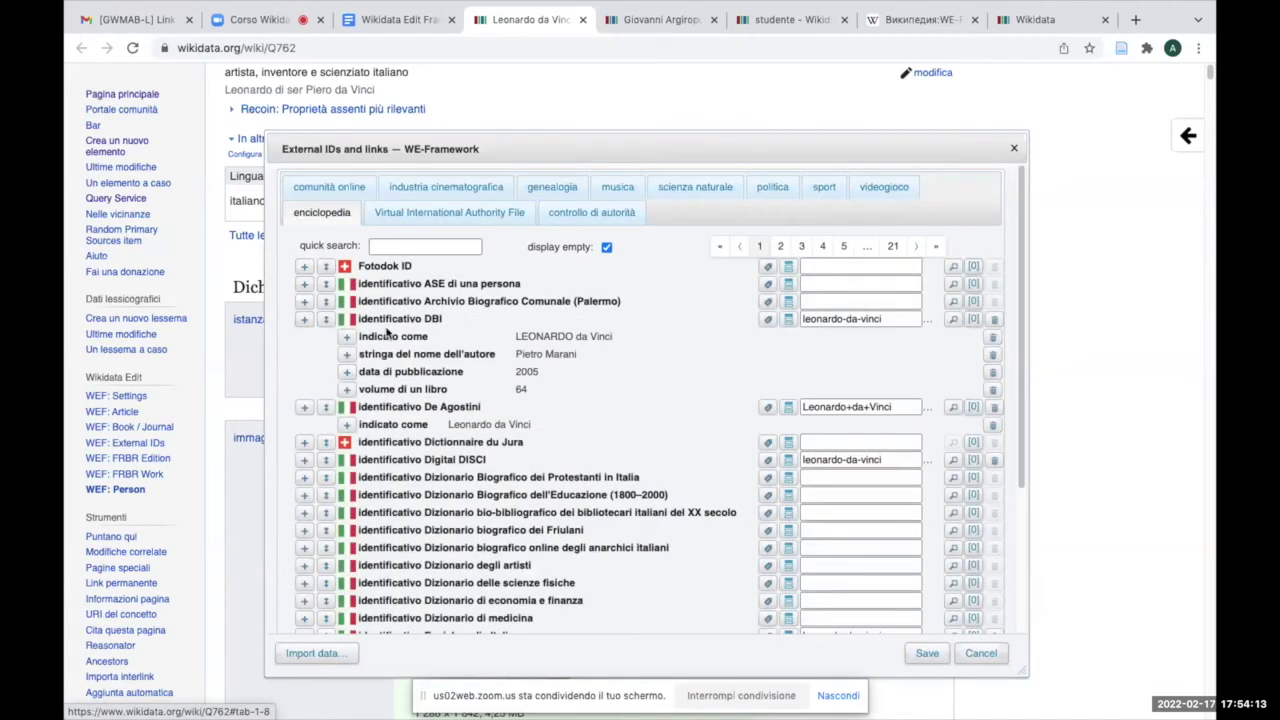
click(606, 247)
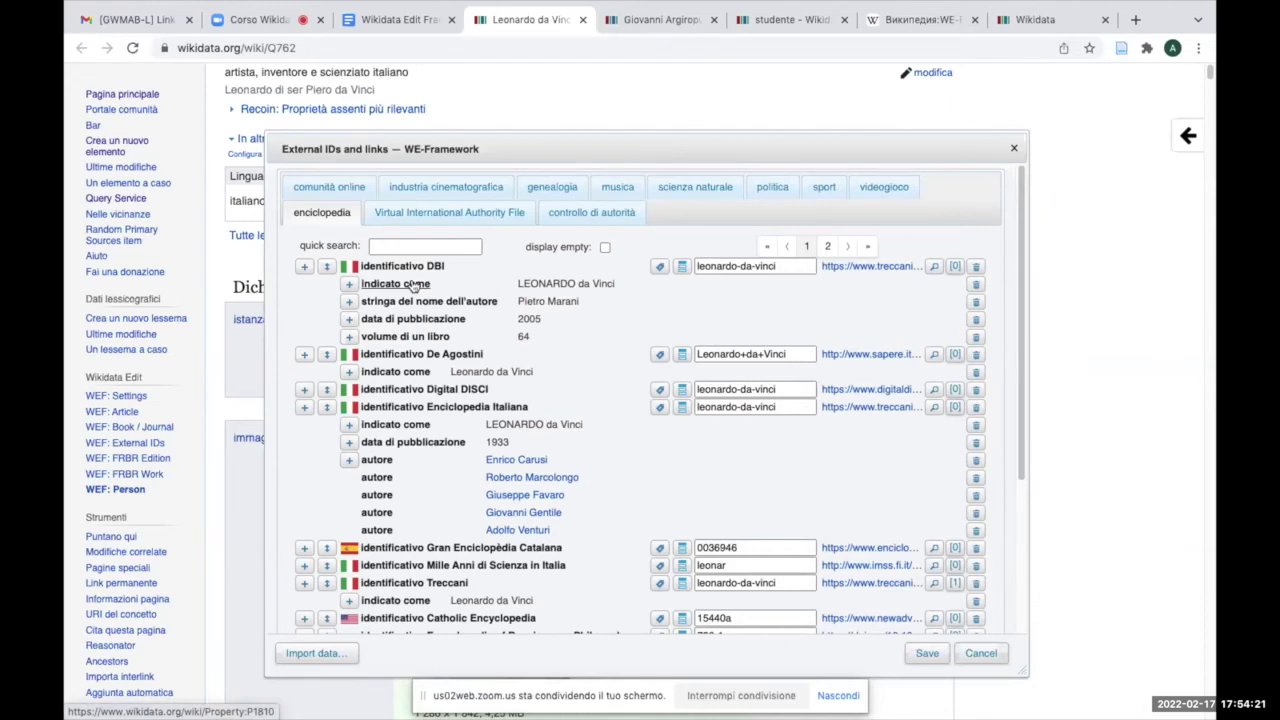
mouse_move(413, 286)
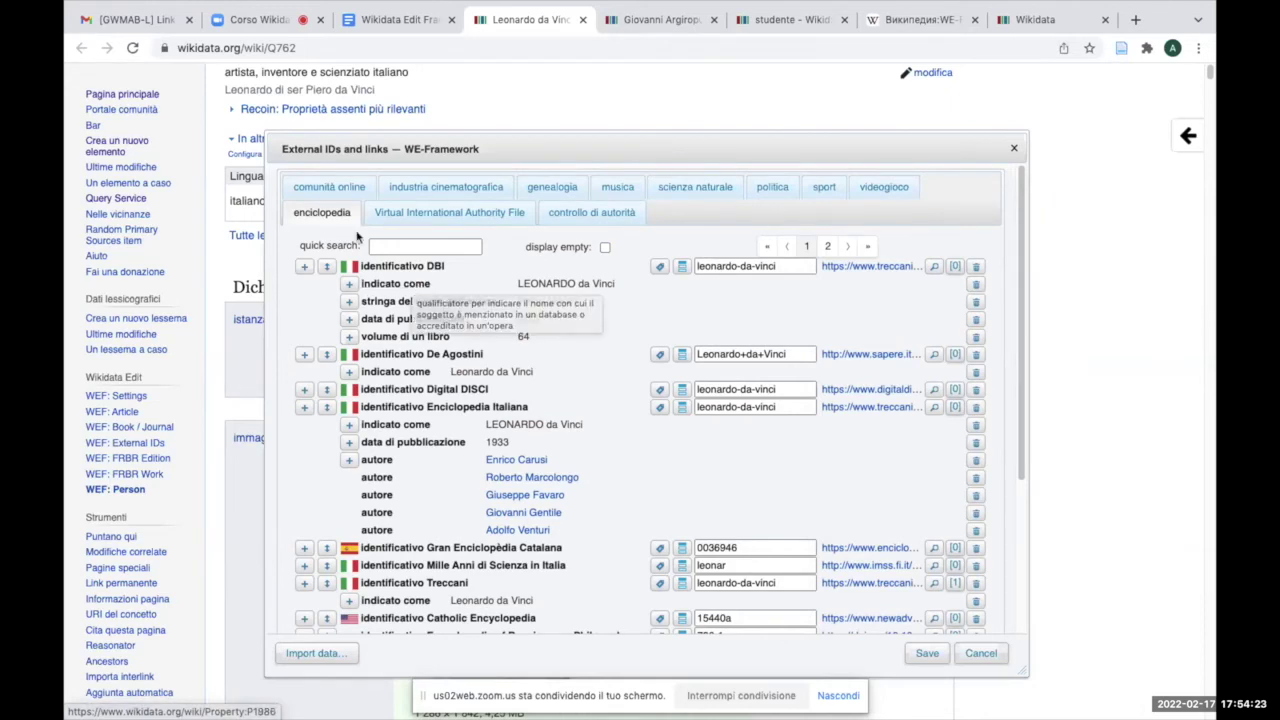
- Hide the empty Virtual International Authority File properties and review the first page of identifiers
click(412, 216)
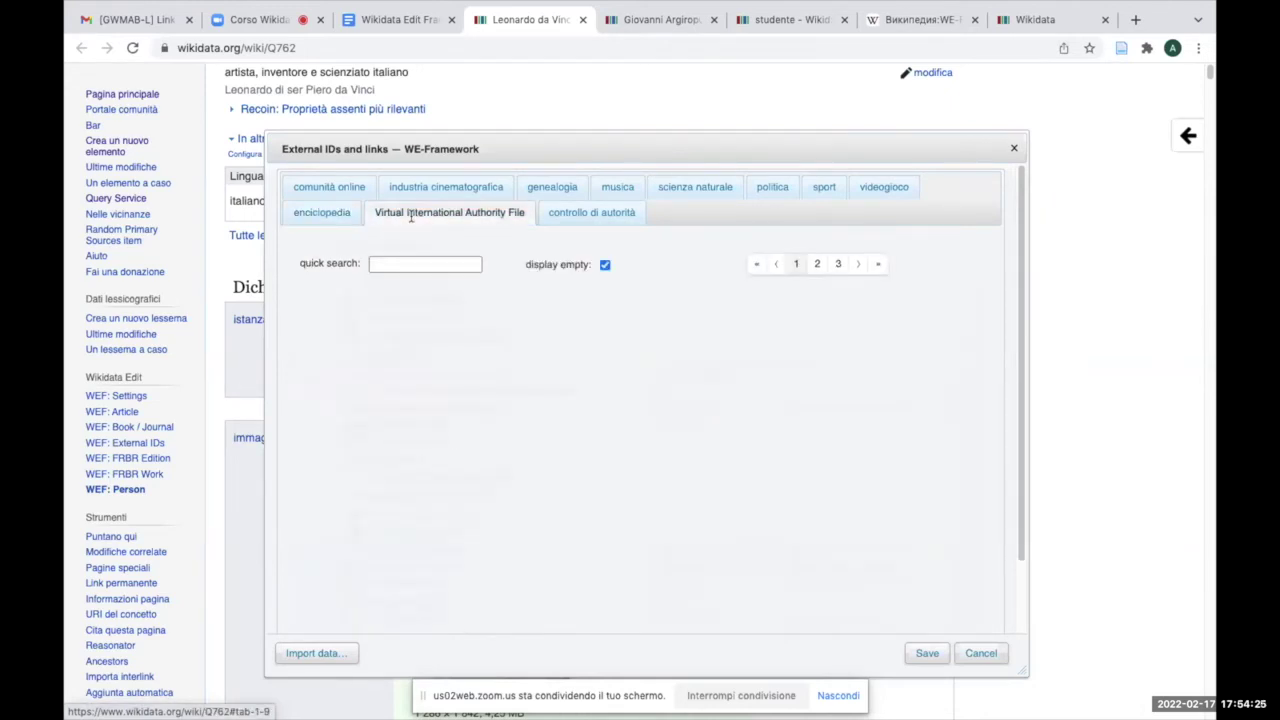
click(605, 266)
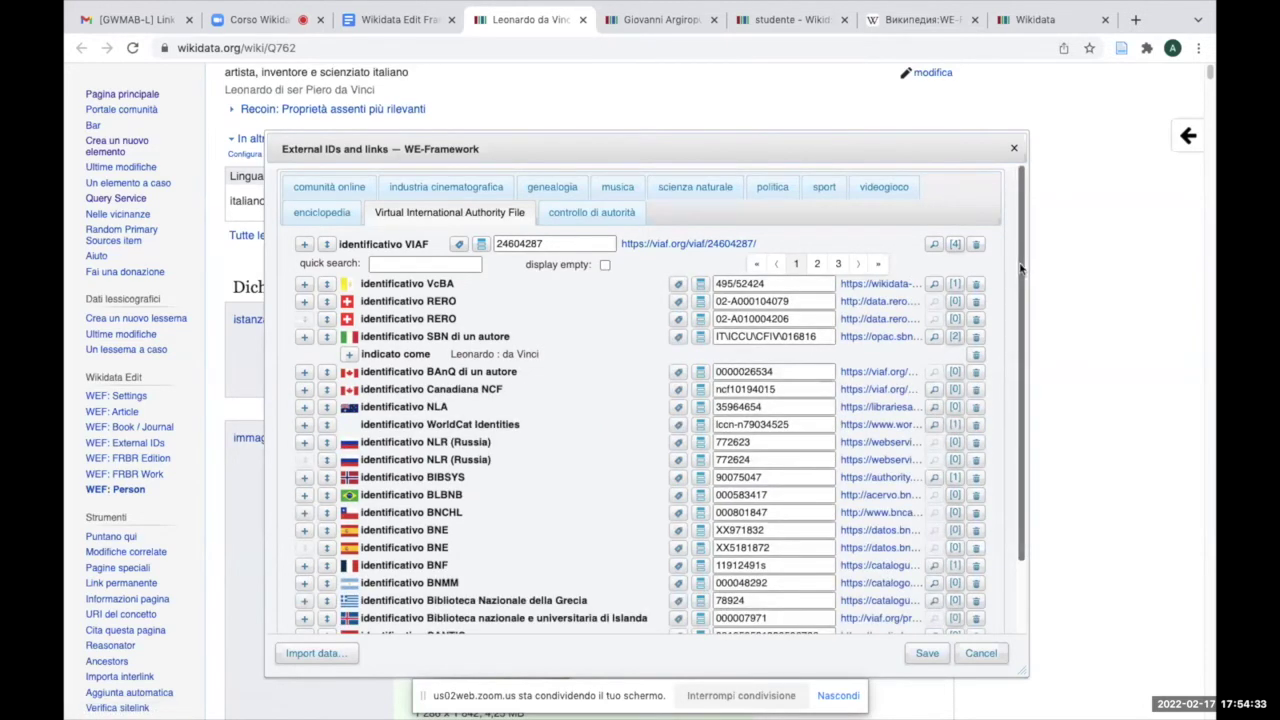
drag(1022, 268, 1026, 354)
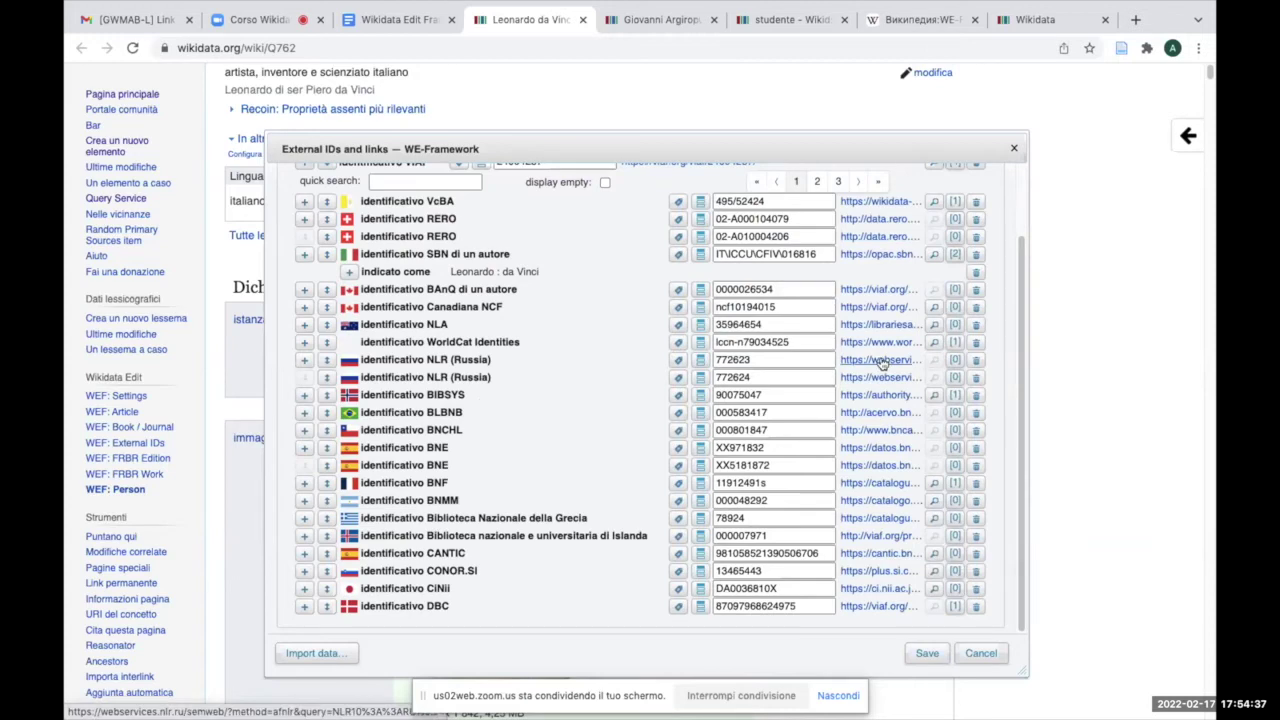
drag(1024, 302, 1025, 215)
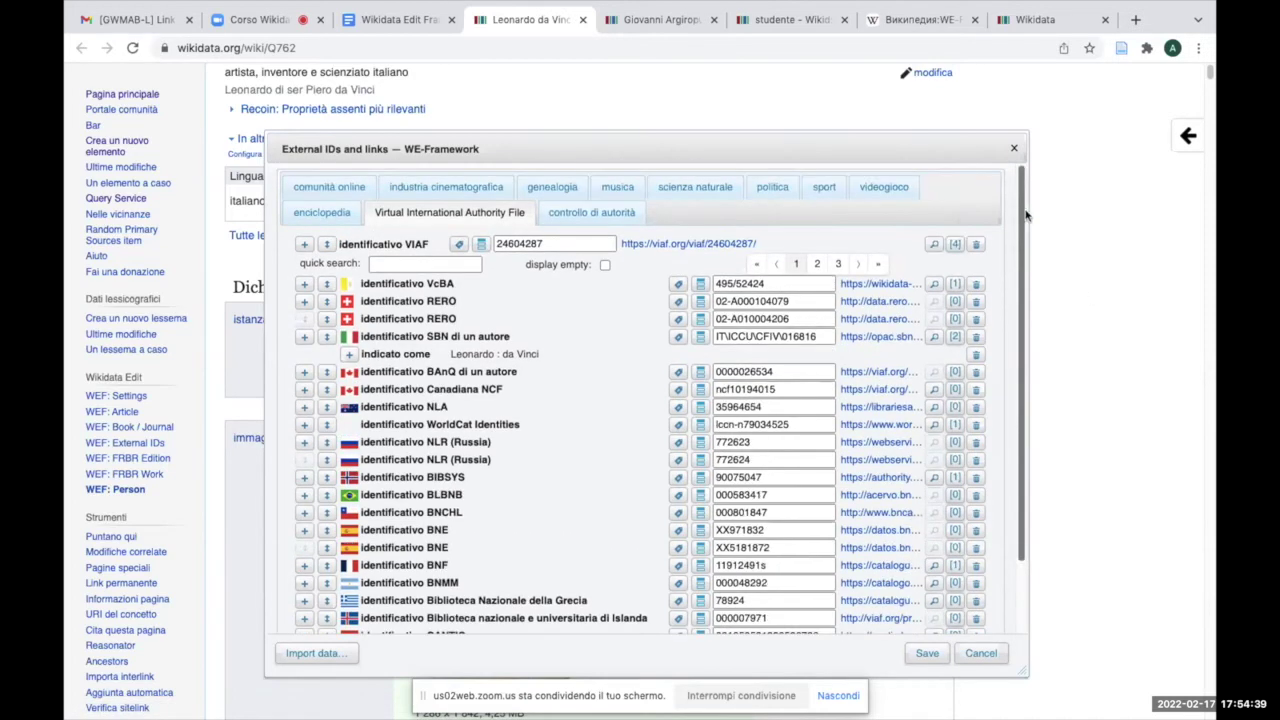
- Show only the filled-in controllo di autorità identifiers for Leonardo da Vinci, review them and close the External IDs editor without saving
click(585, 213)
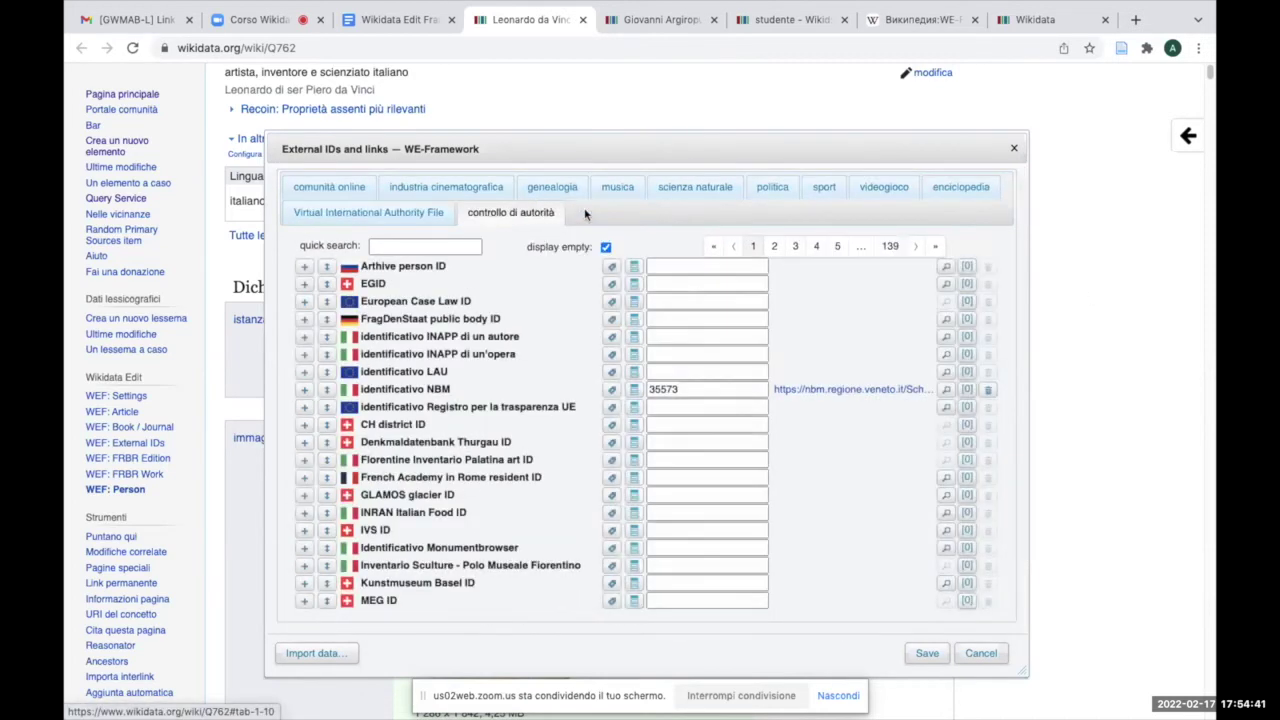
click(605, 247)
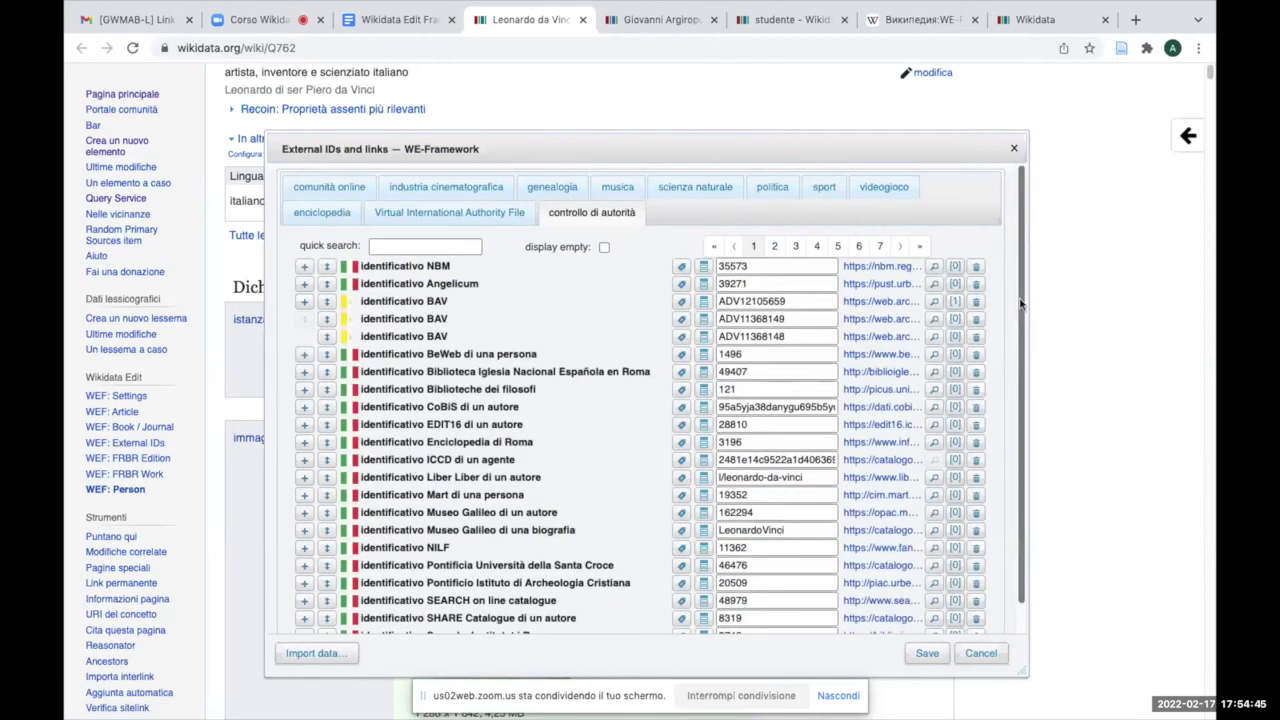
scroll(1020, 405, down, 1)
scroll(1022, 345, up, 1)
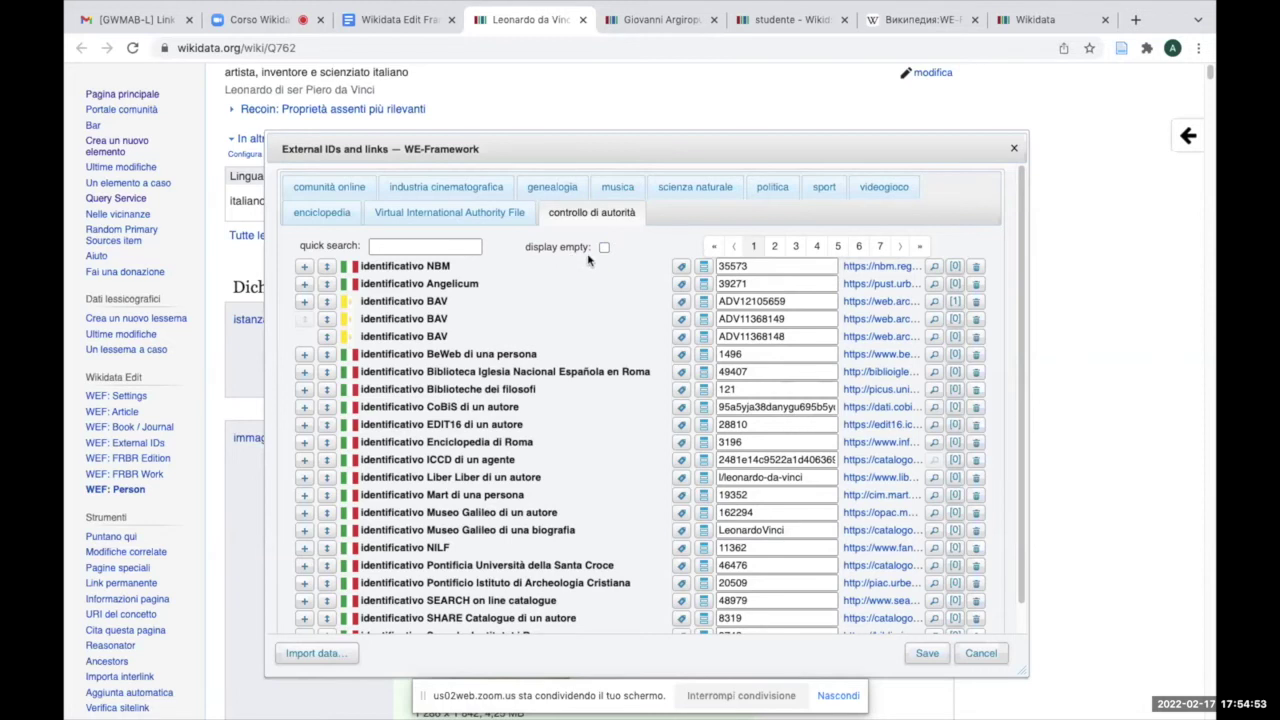
click(1016, 150)
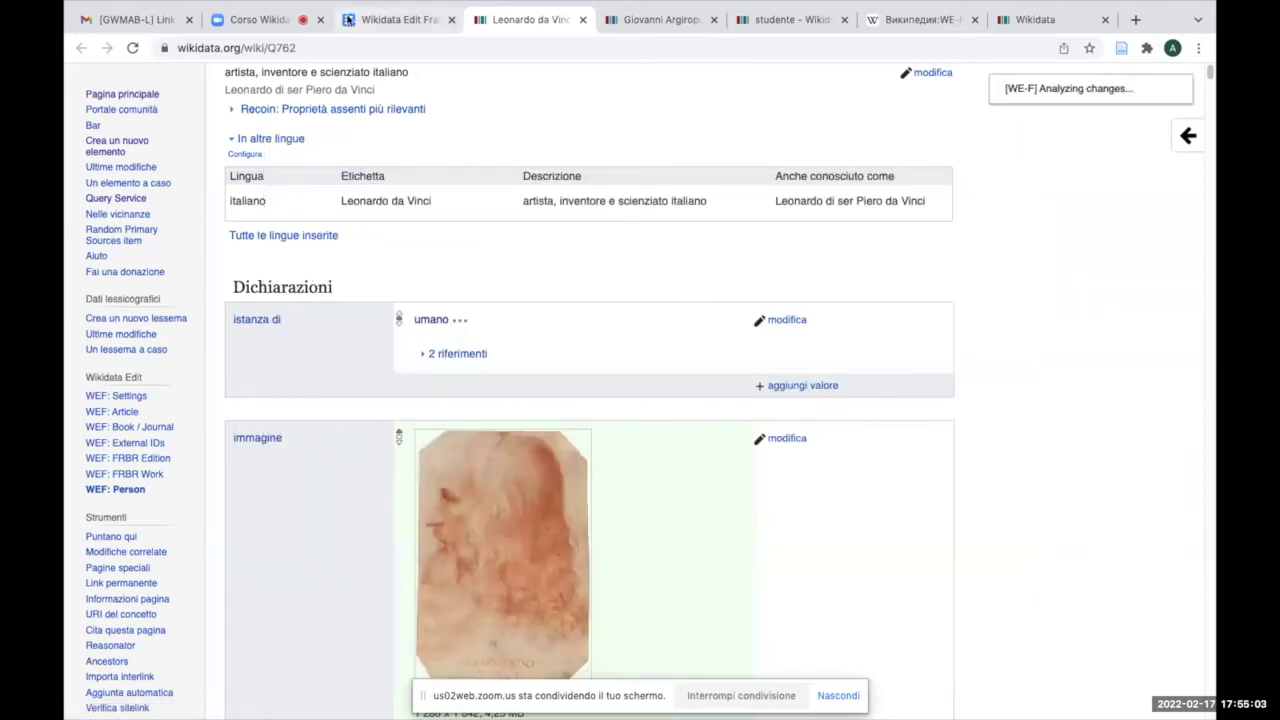
- Switch to the Wikidata Edit Framework document and open the Opera example, Twenty Thousand Leagues Under the Sea
click(408, 22)
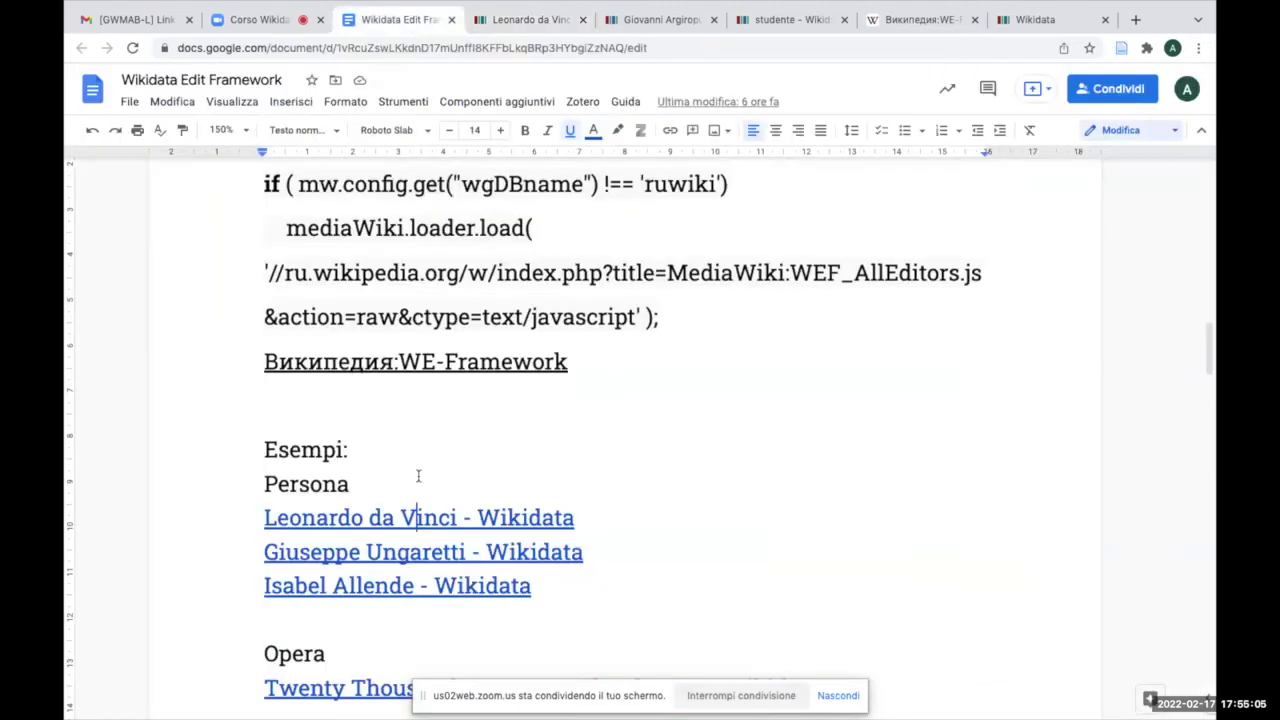
click(770, 533)
key(Down)
key(Down)
key(Down)
key(Down)
key(Down)
key(Down)
key(Down)
key(Down)
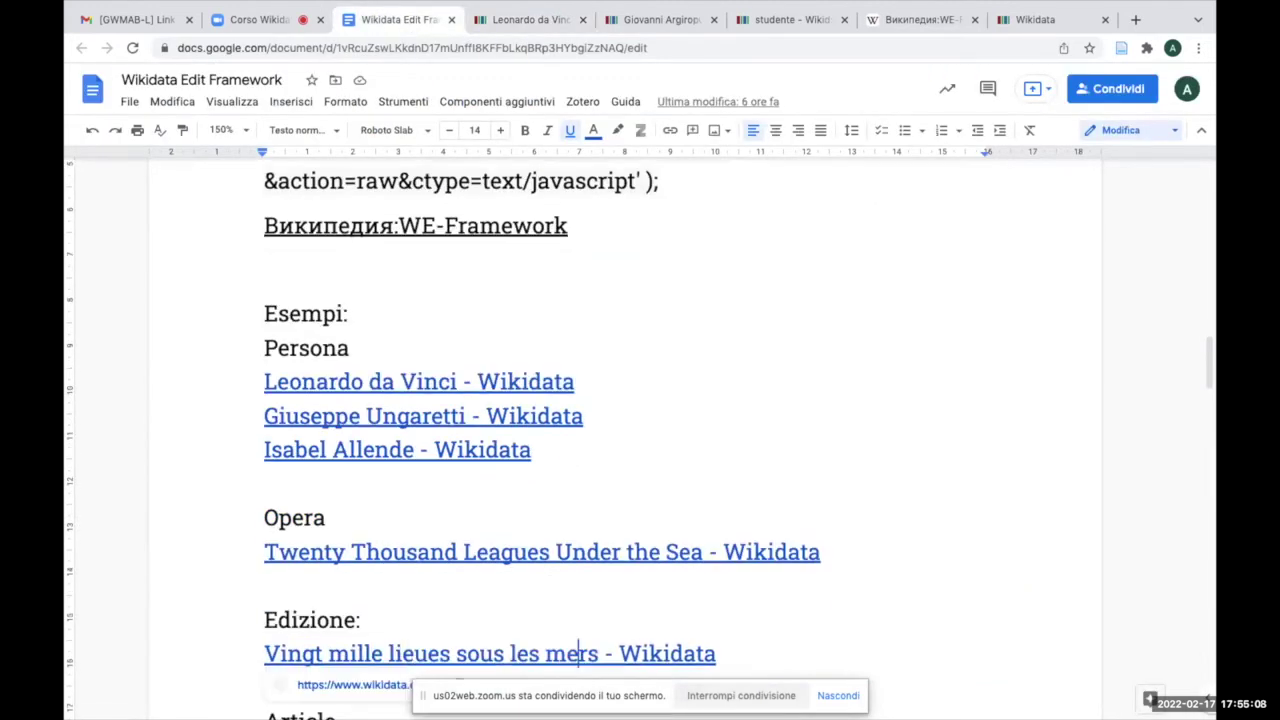
click(444, 553)
click(371, 583)
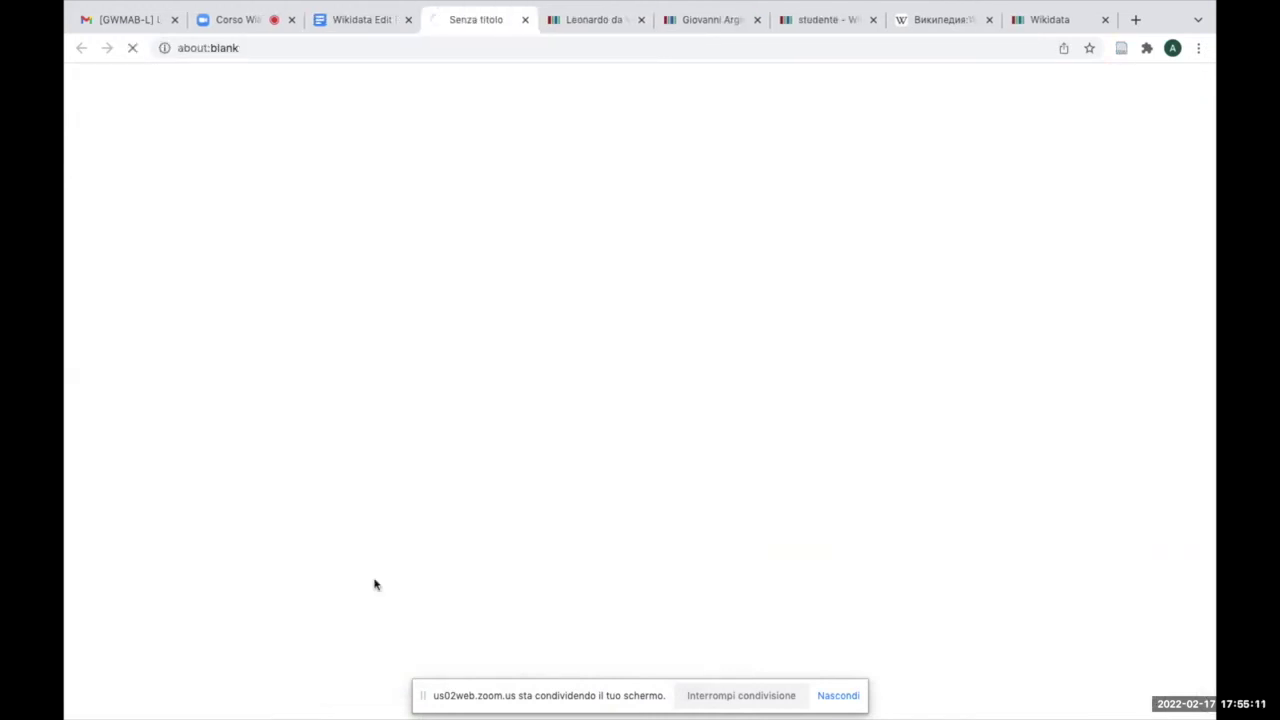
- Close the Leonardo da Vinci page and the two leftover Wikidata item pages following it
click(641, 20)
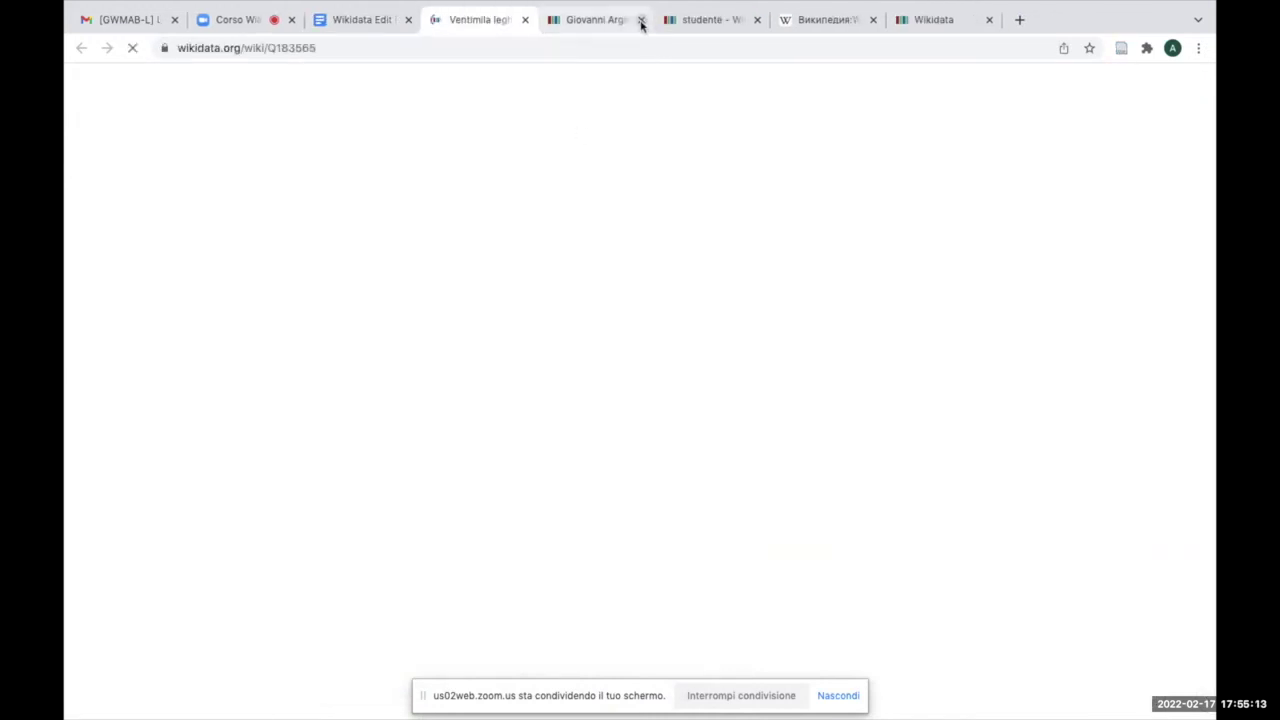
click(641, 20)
click(642, 20)
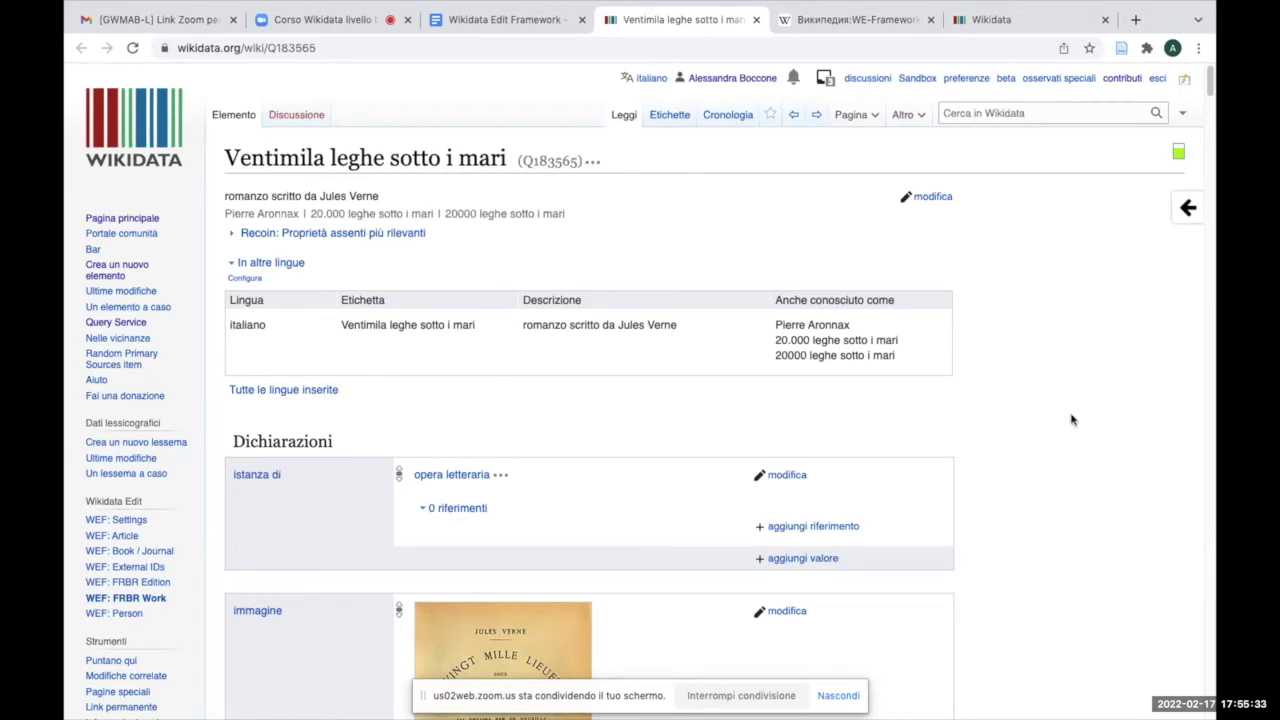
- Open the WEF FRBR Work editor for the novel and switch its label and description language to Italian
scroll(1071, 420, down, 3)
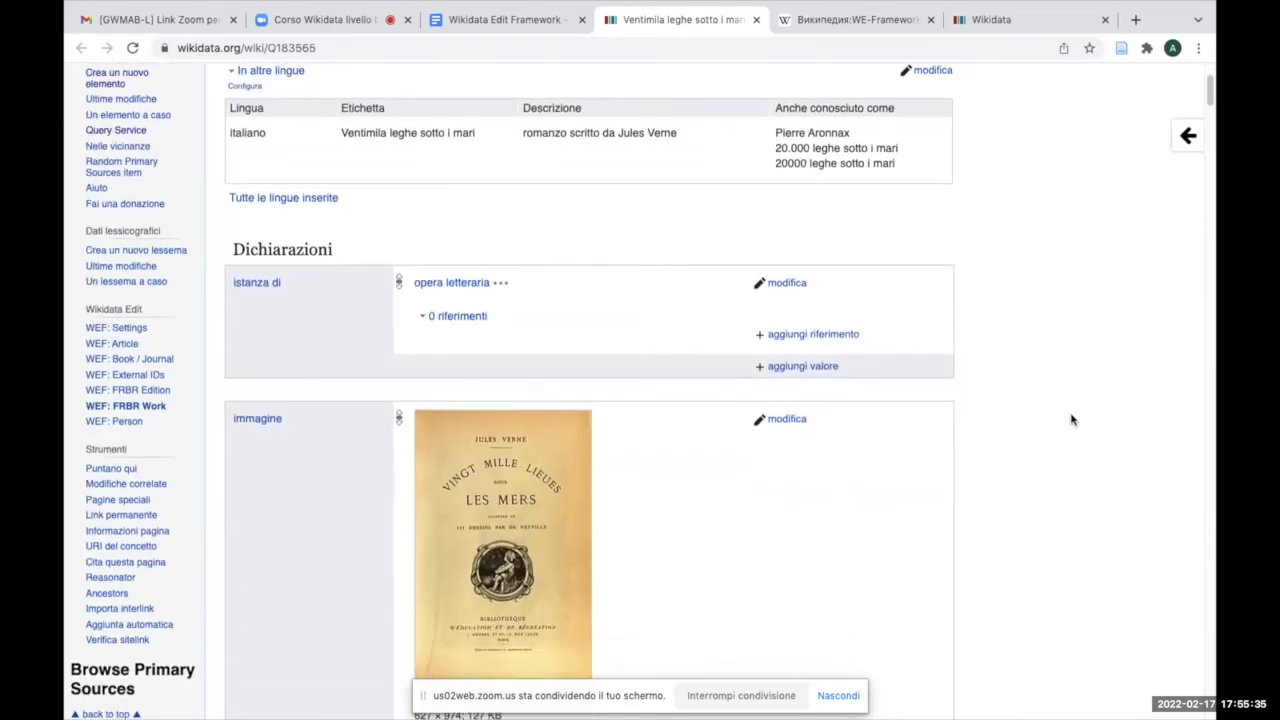
click(138, 409)
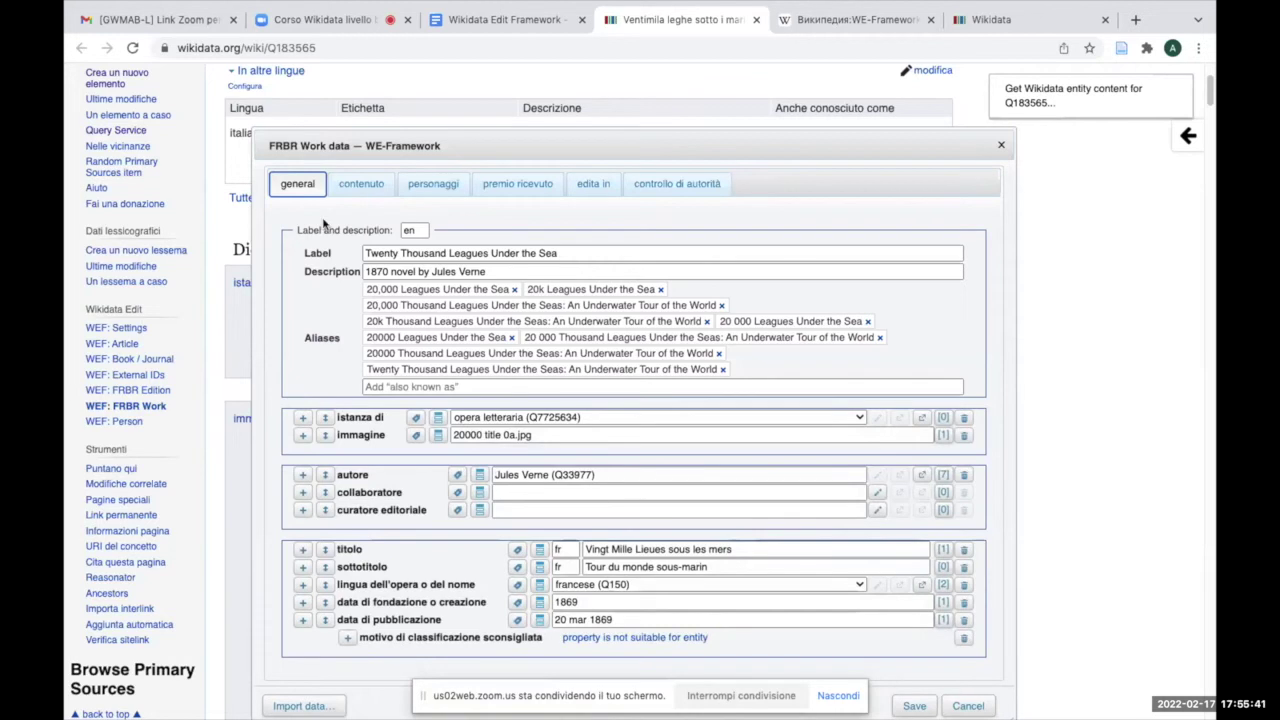
click(420, 229)
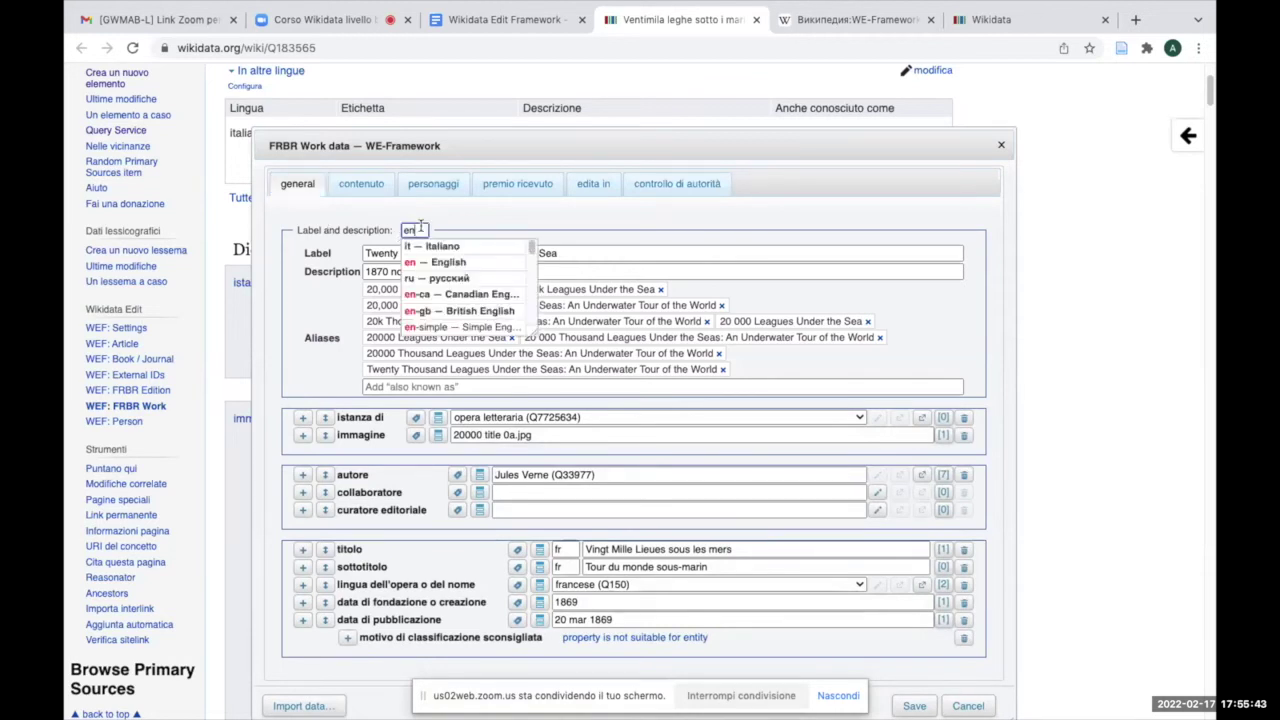
click(433, 245)
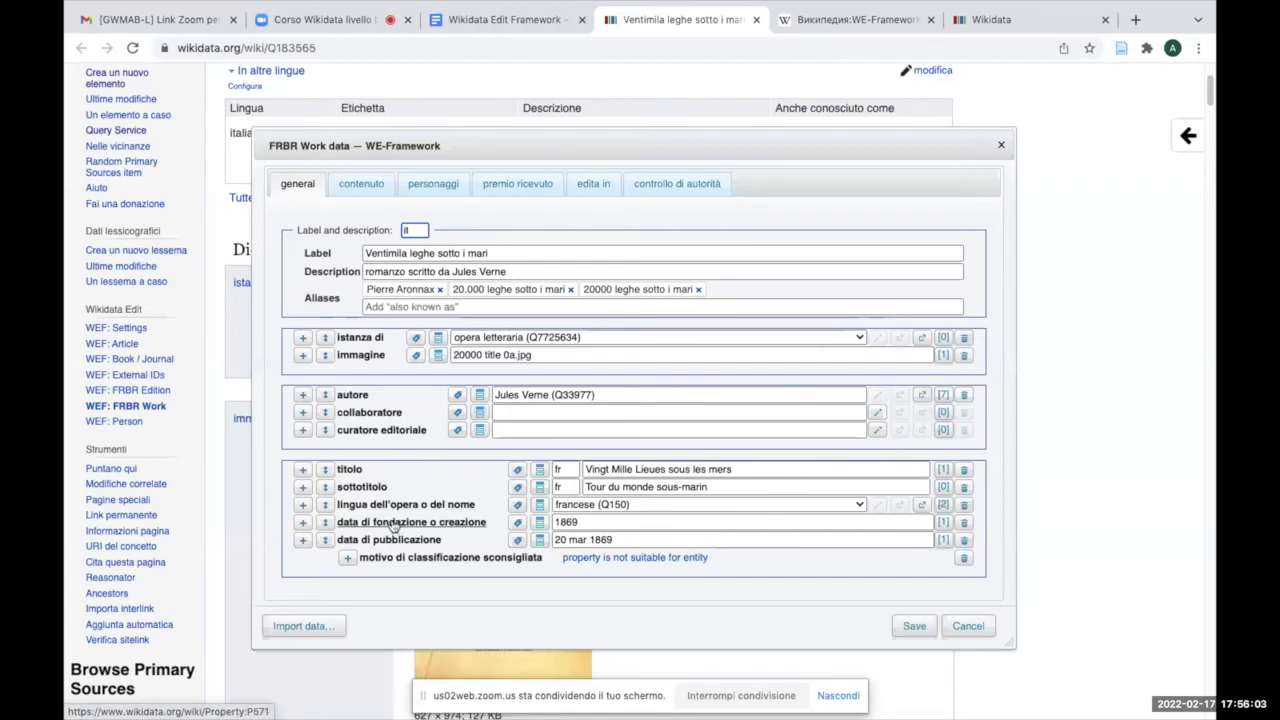
- Check the date property descriptions, and look through the work's contenuto, personaggi, premio ricevuto and edita in data
mouse_move(394, 527)
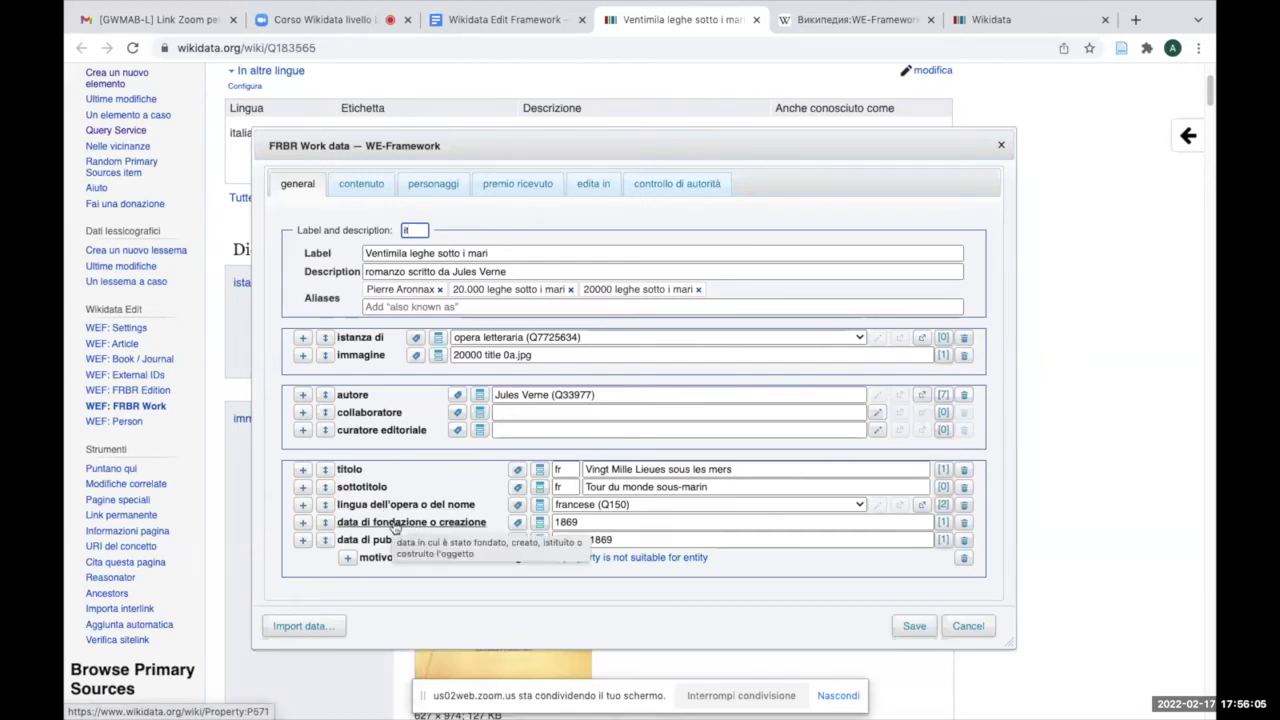
mouse_move(360, 545)
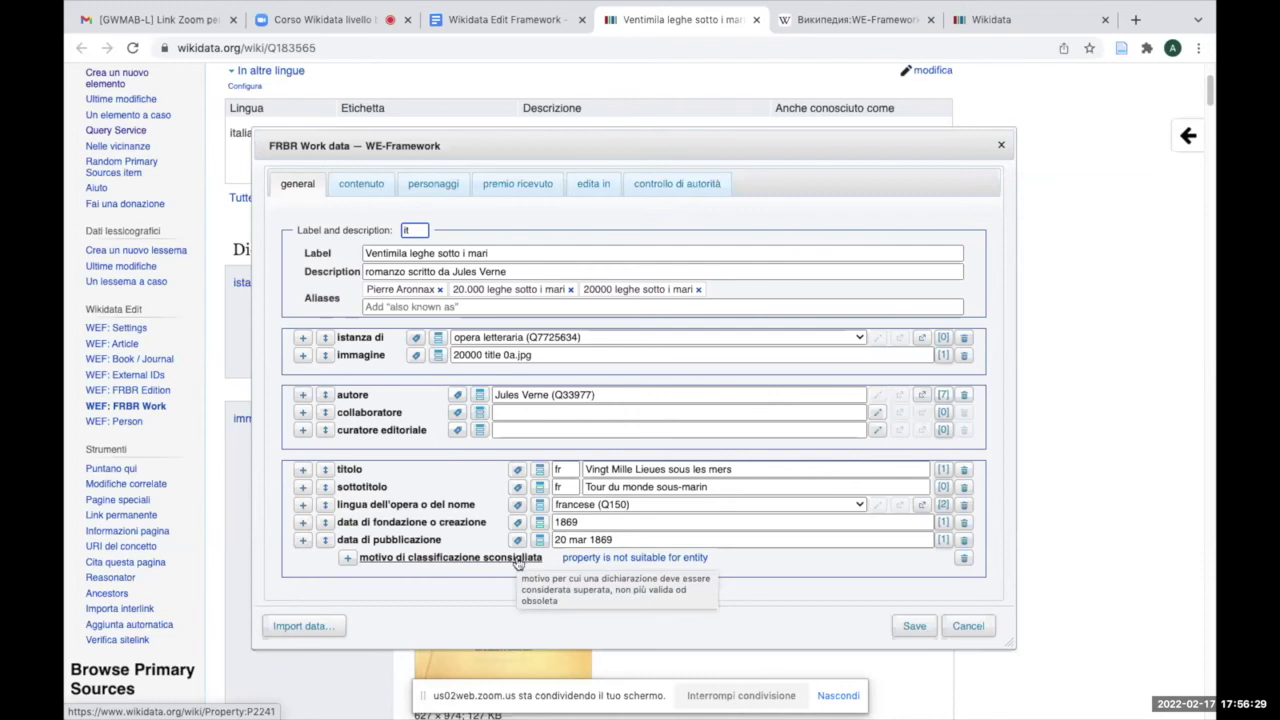
click(364, 186)
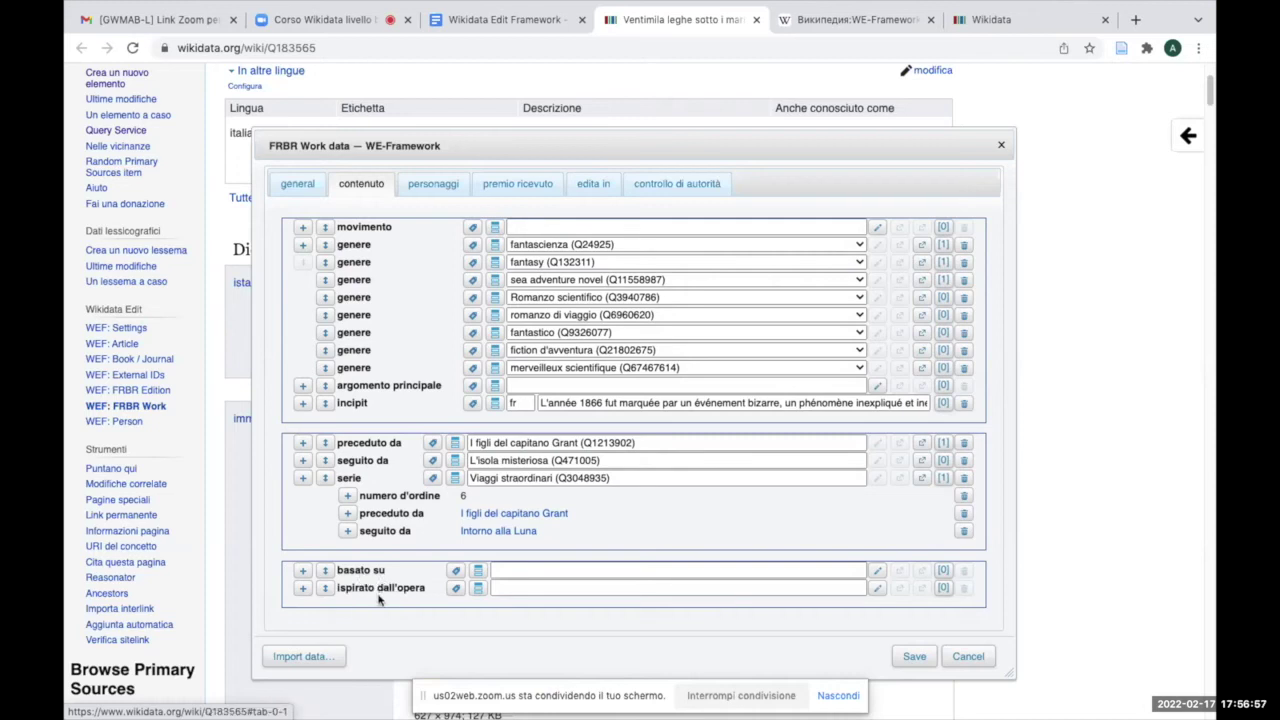
click(433, 190)
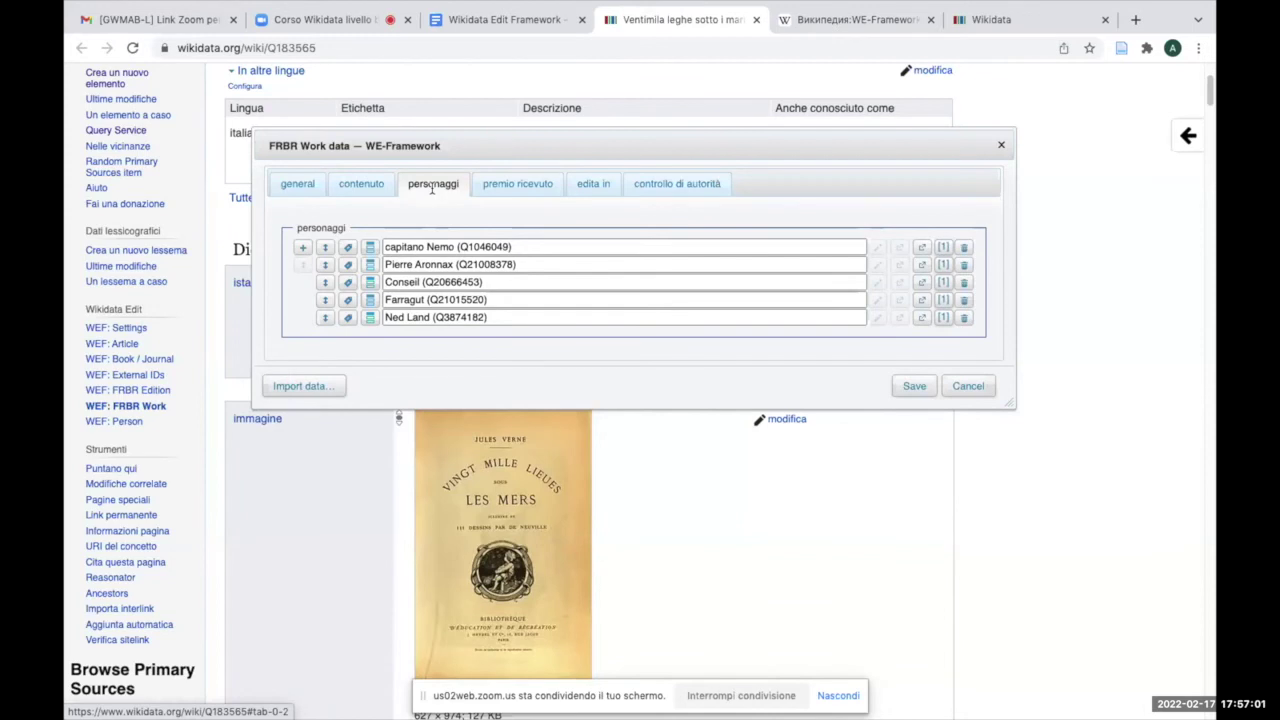
click(510, 184)
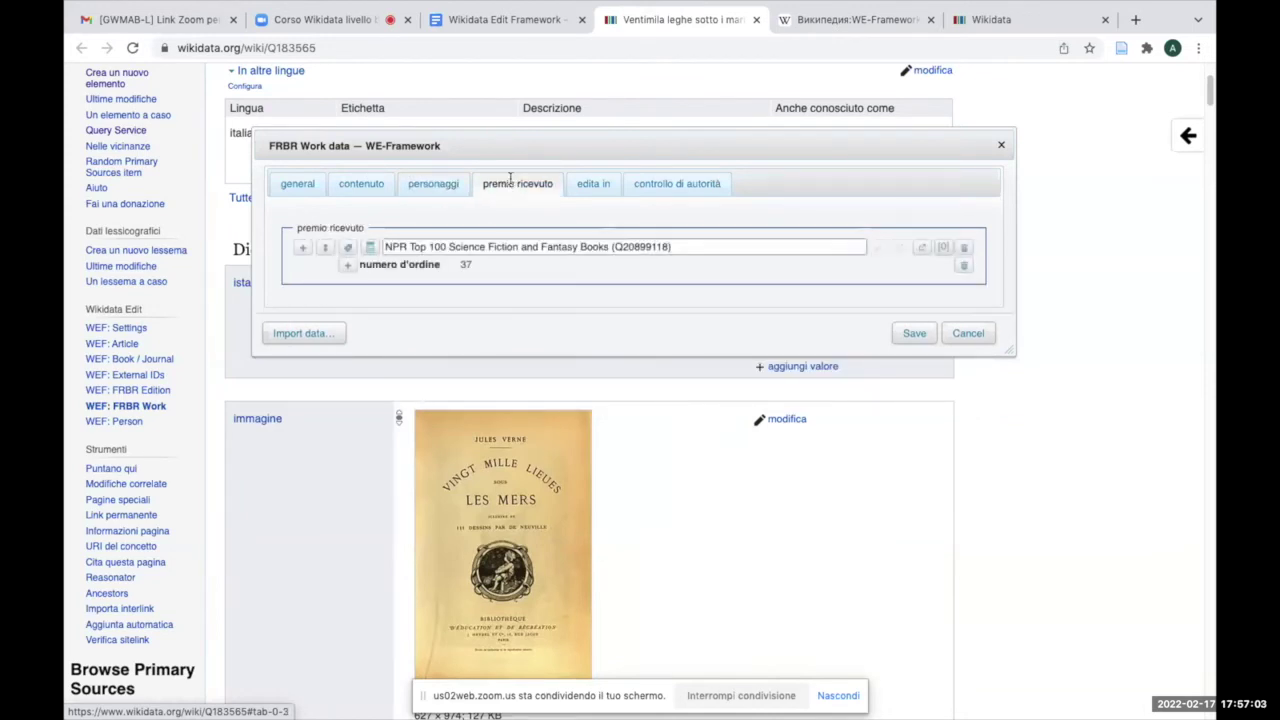
click(592, 188)
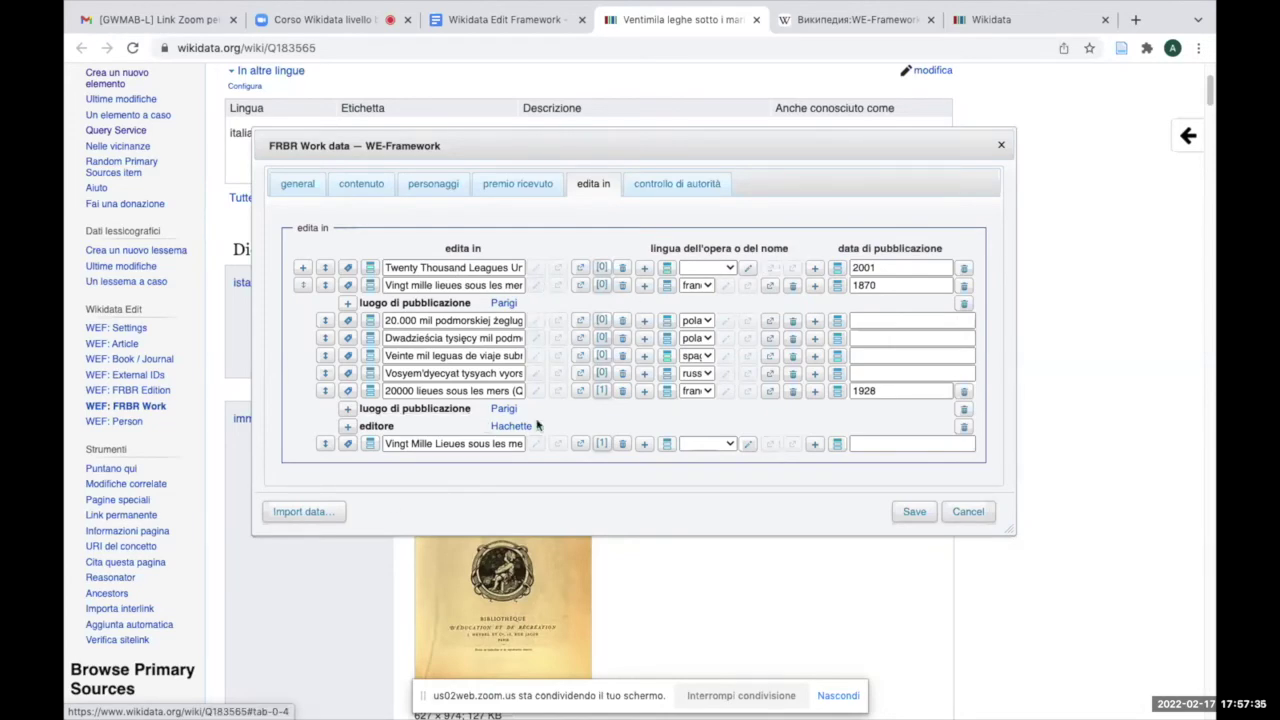
- Show only the filled-in controllo di autorità identifiers of the work and close the FRBR Work editor without saving
click(667, 185)
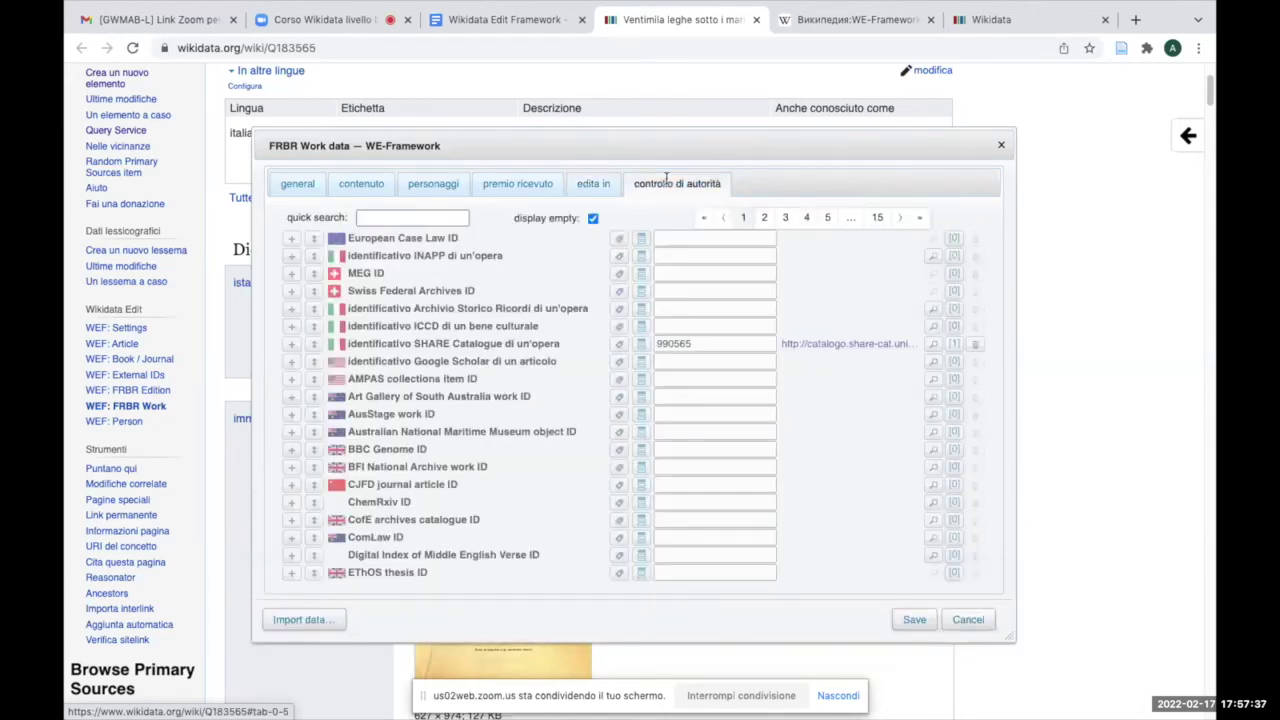
click(594, 219)
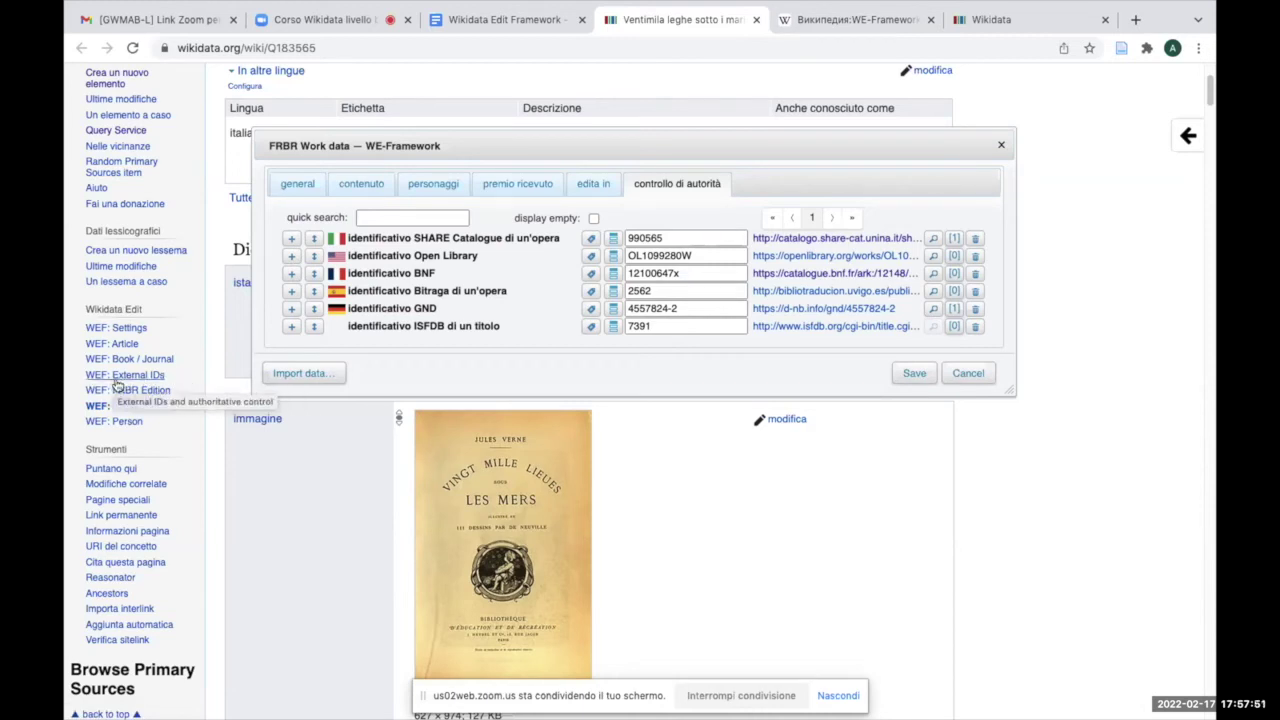
click(1000, 147)
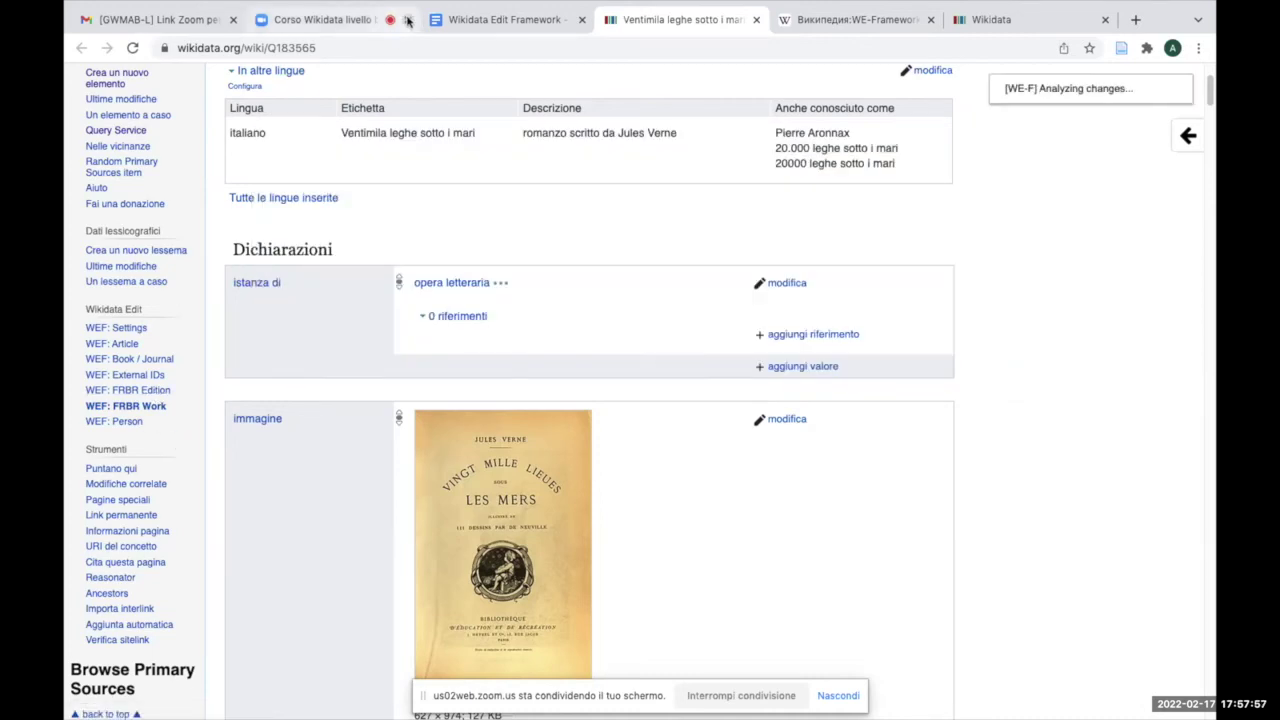
- Return to the Wikidata Edit Framework document and open the Edizione example, Vingt mille lieues sous les mers
click(330, 19)
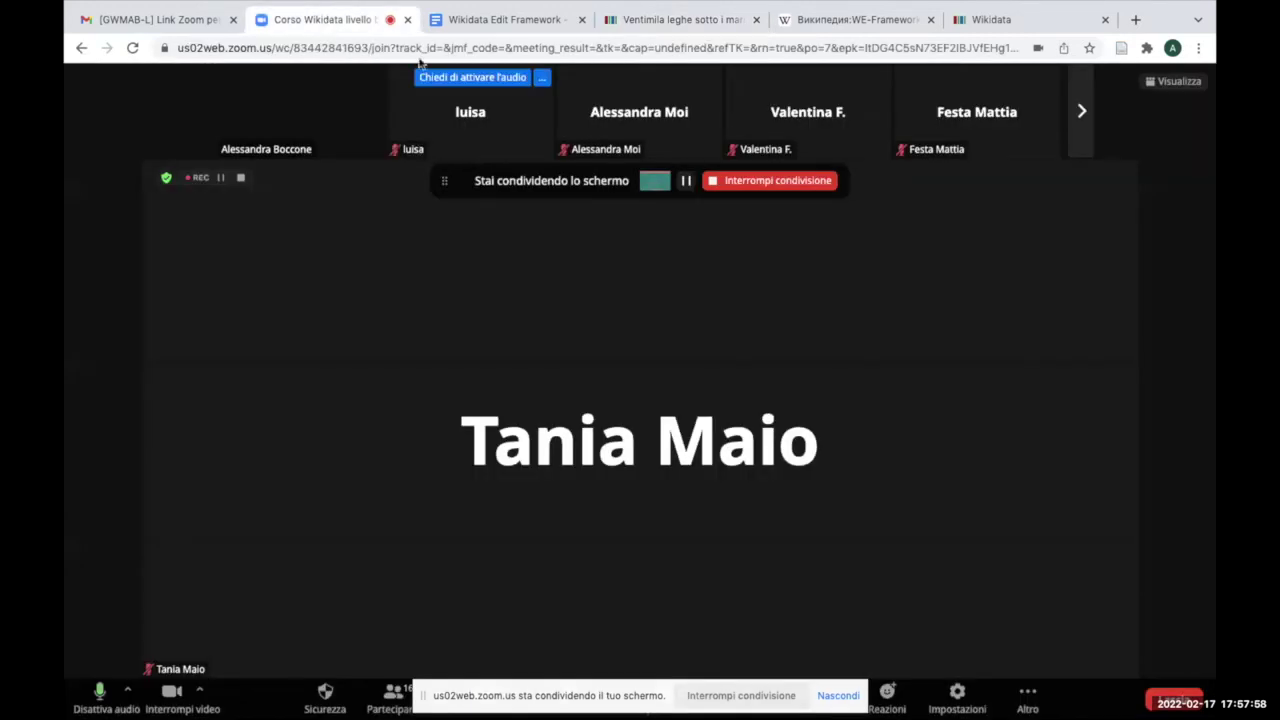
click(482, 20)
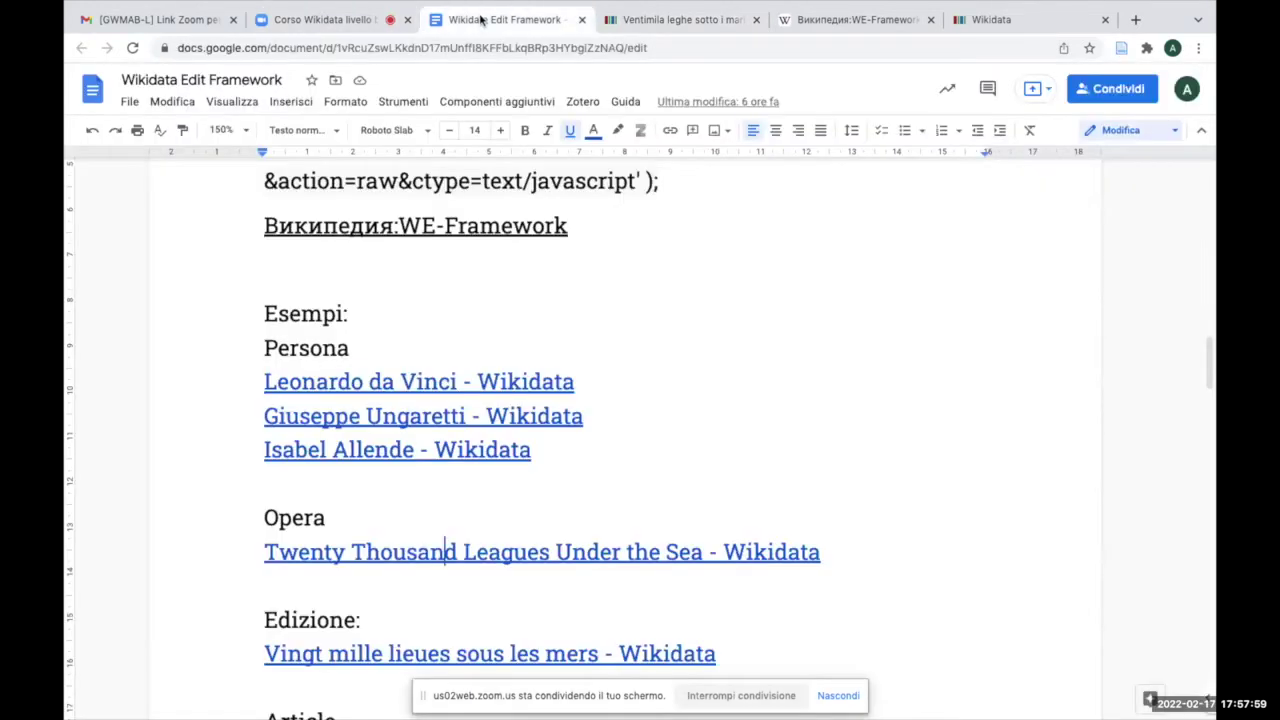
click(393, 655)
click(352, 685)
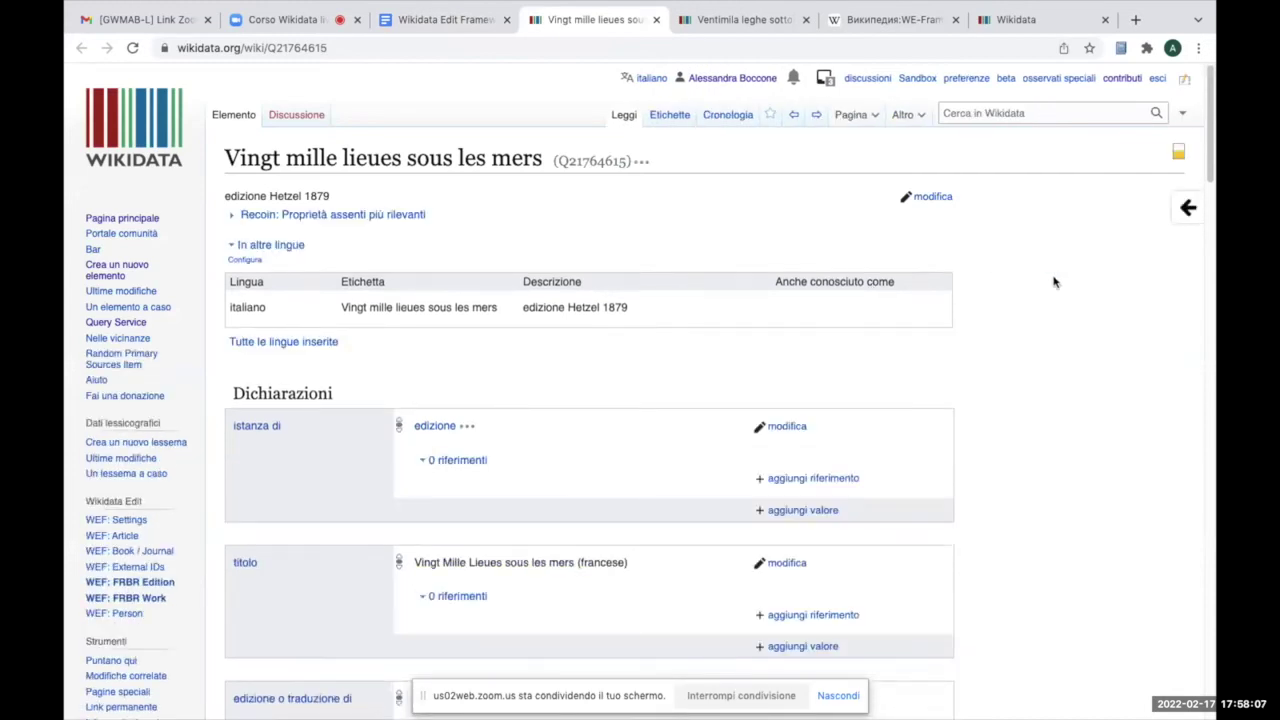
- Open the WEF FRBR Edition editor for the edition and switch its label and description language to Italian
scroll(1053, 282, down, 5)
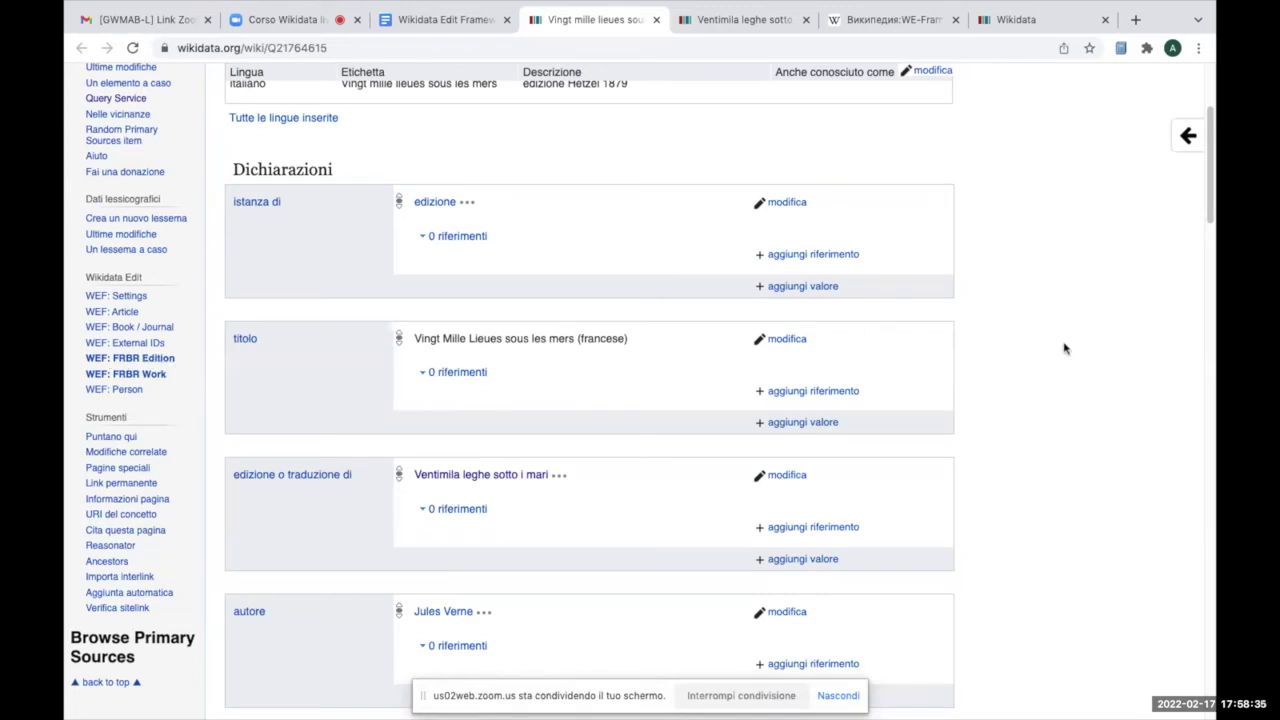
click(128, 359)
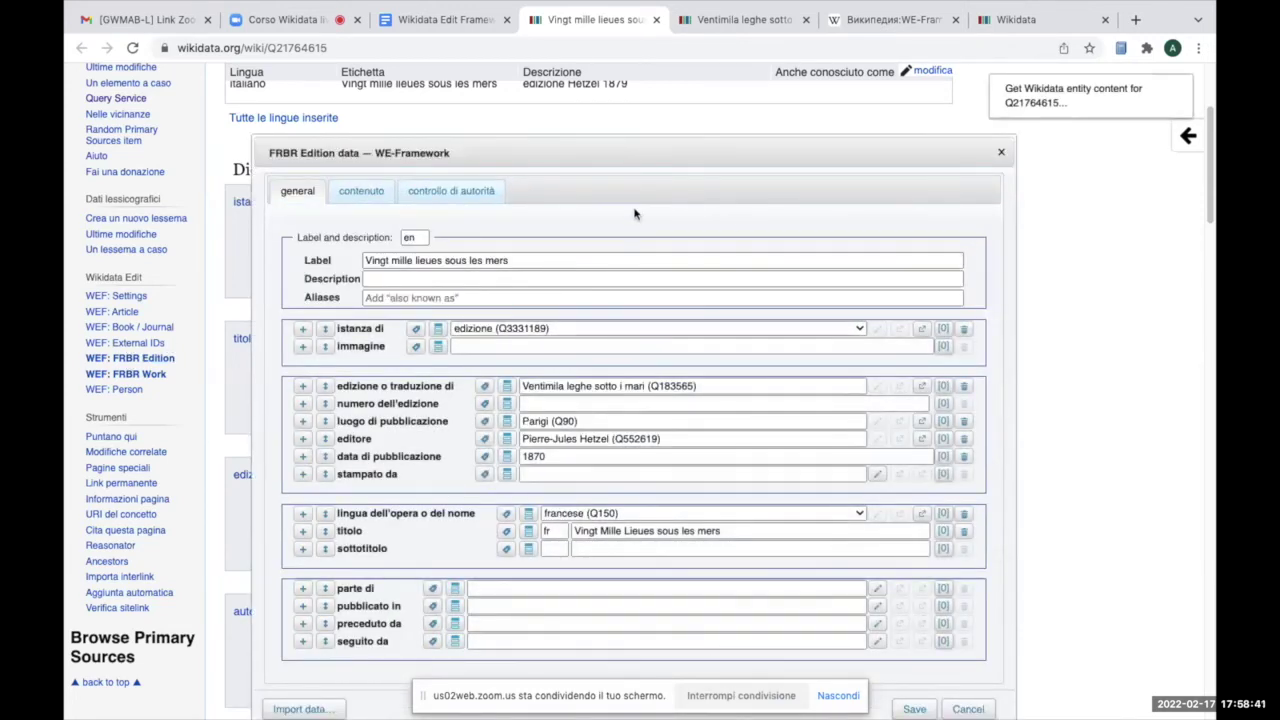
click(401, 242)
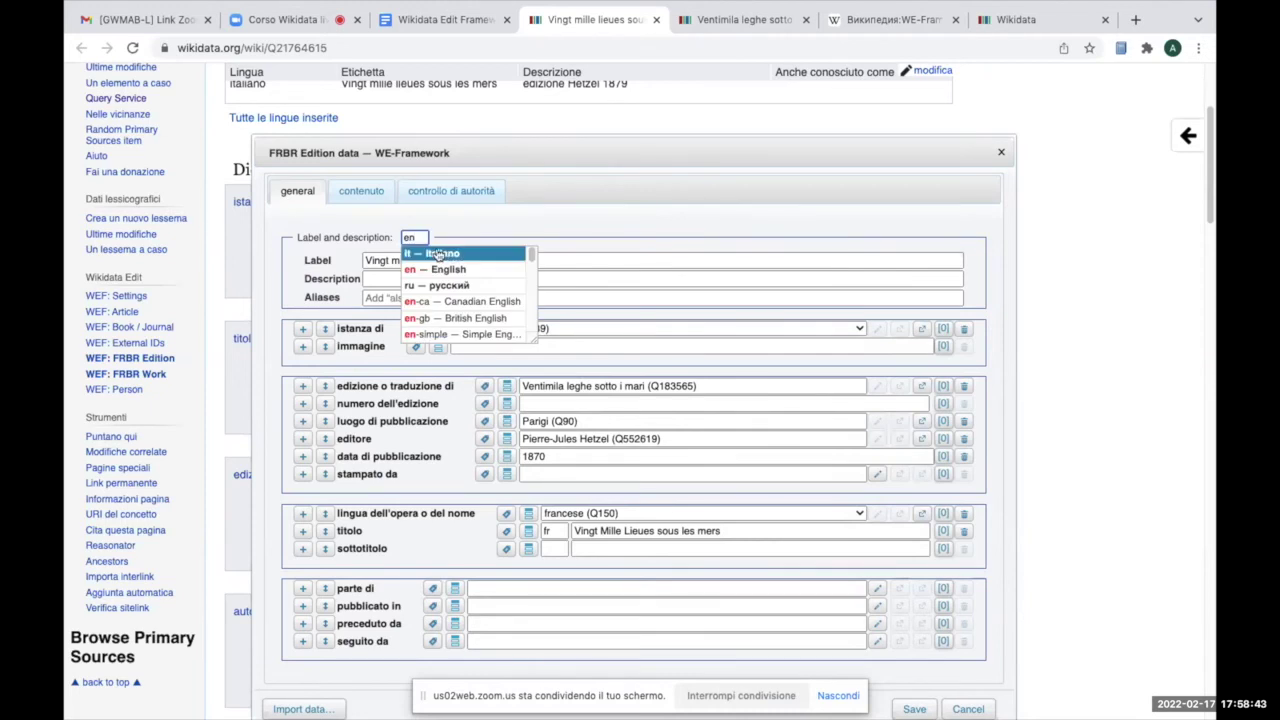
click(436, 252)
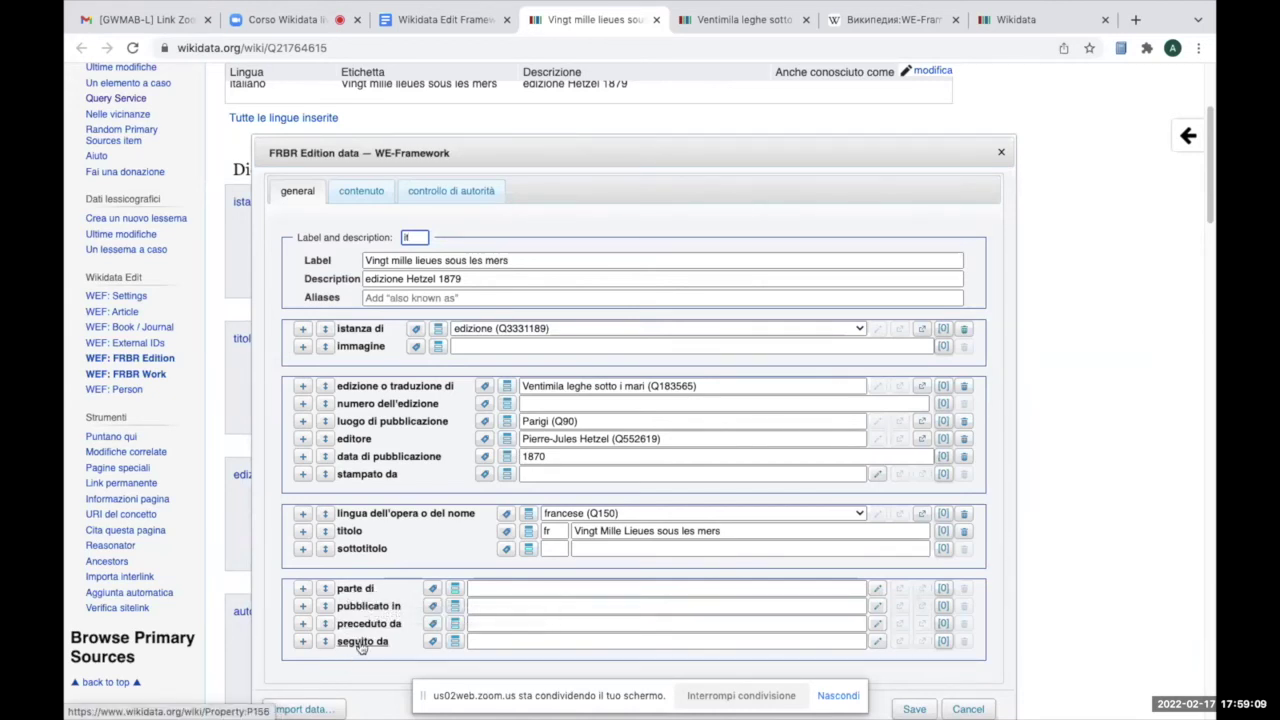
- Look through the edition's contenuto and controllo di autorità data, hiding the empty identifiers and displaying them again
click(363, 192)
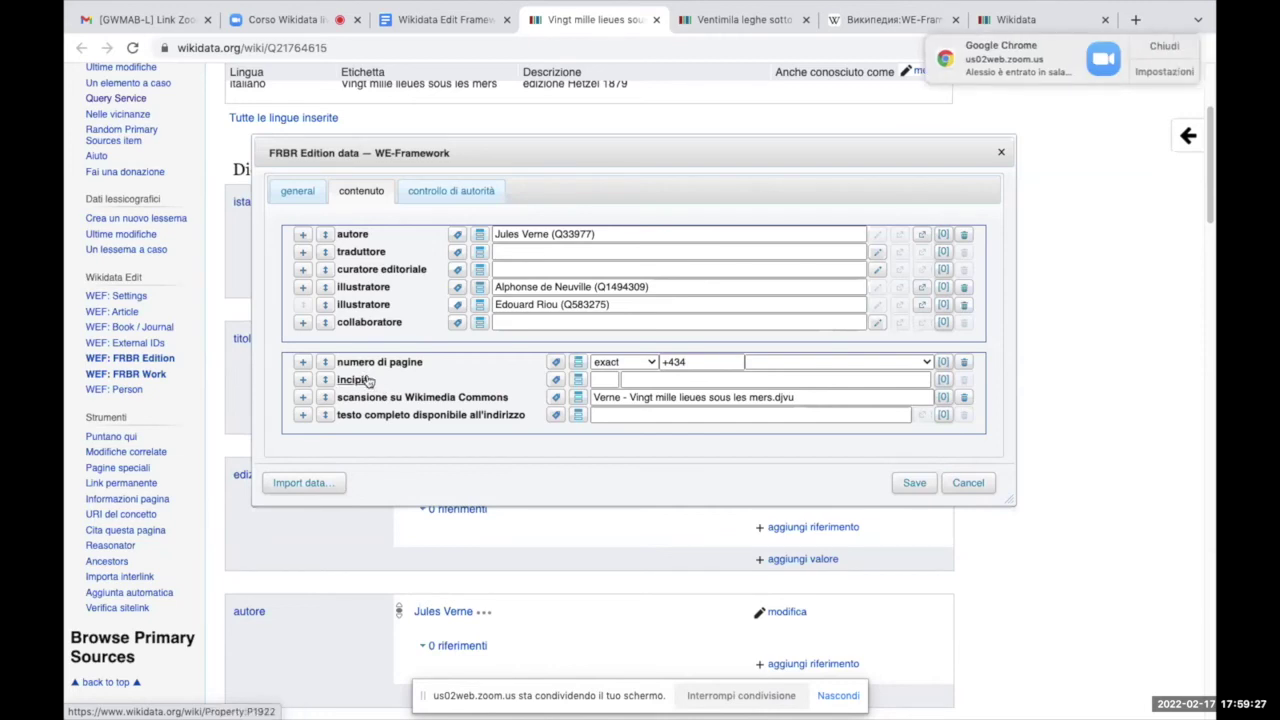
mouse_move(368, 381)
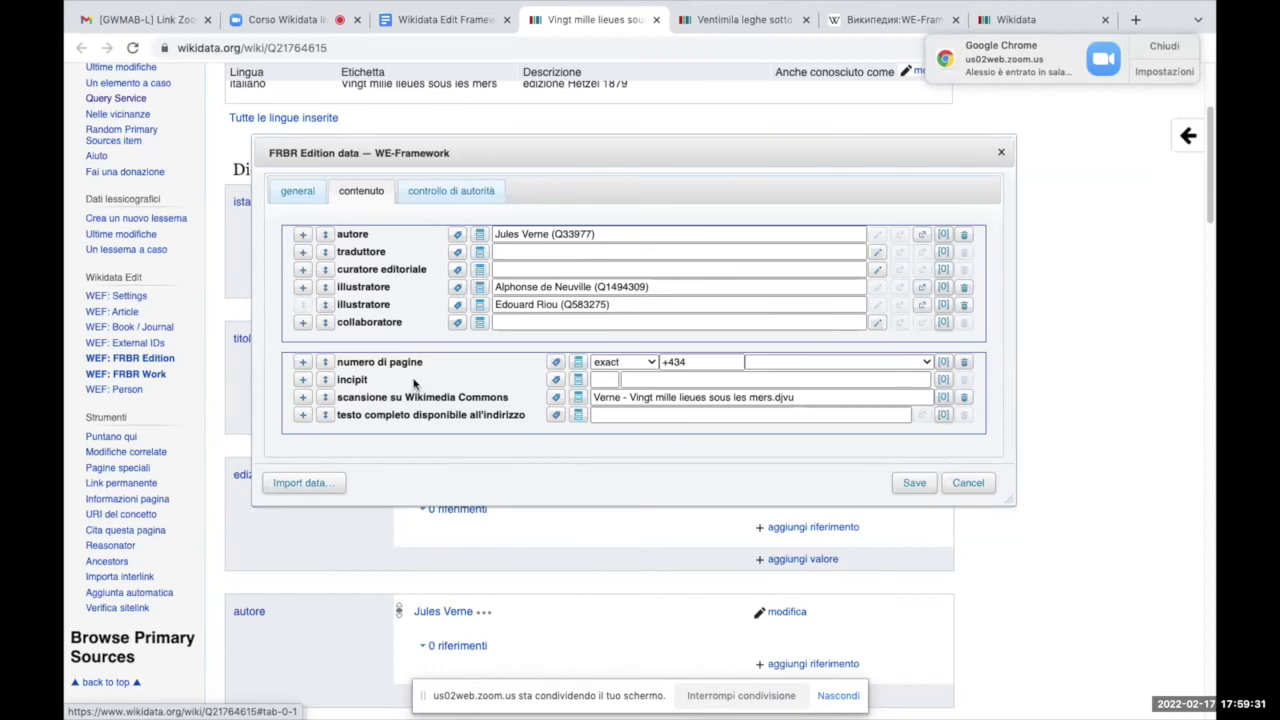
click(449, 193)
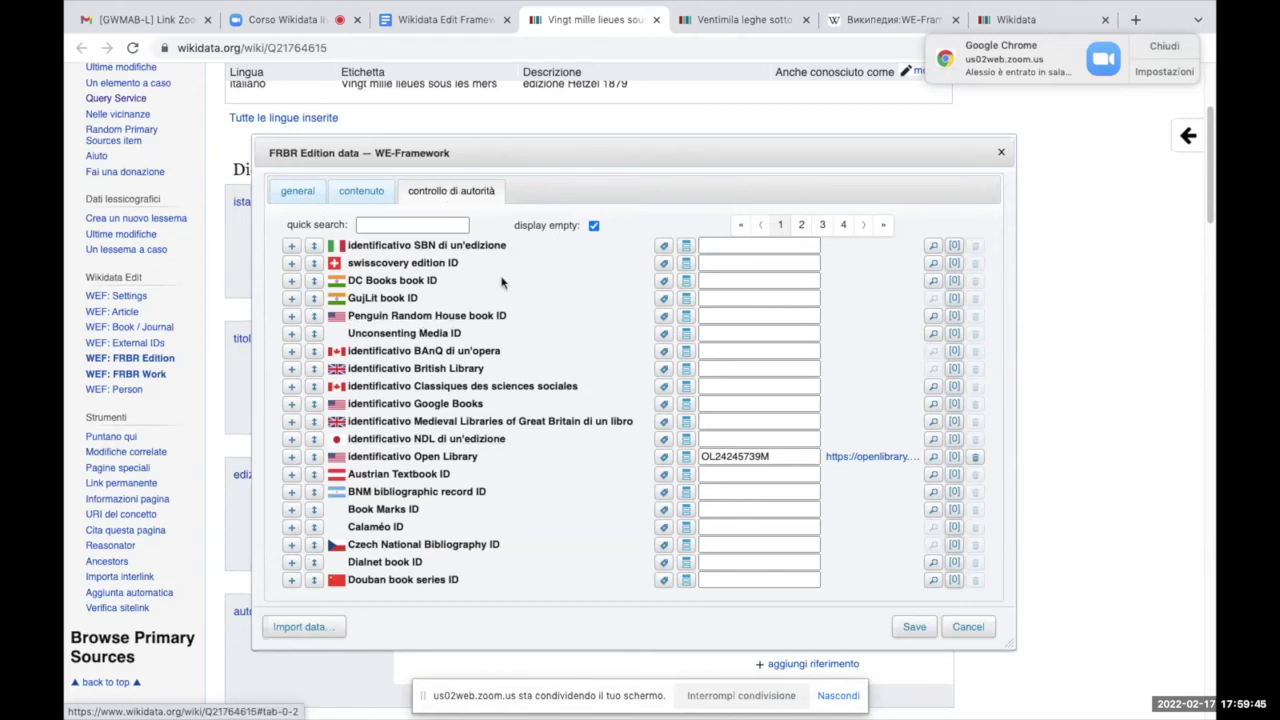
click(594, 226)
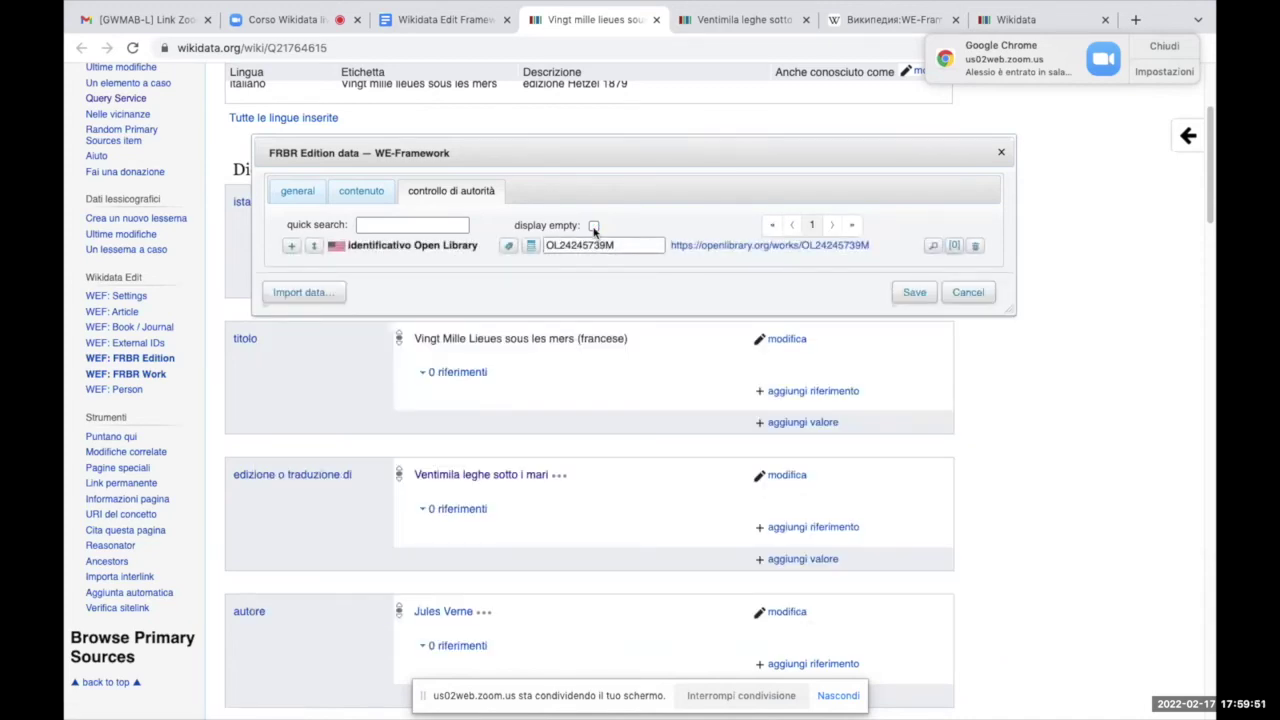
click(594, 226)
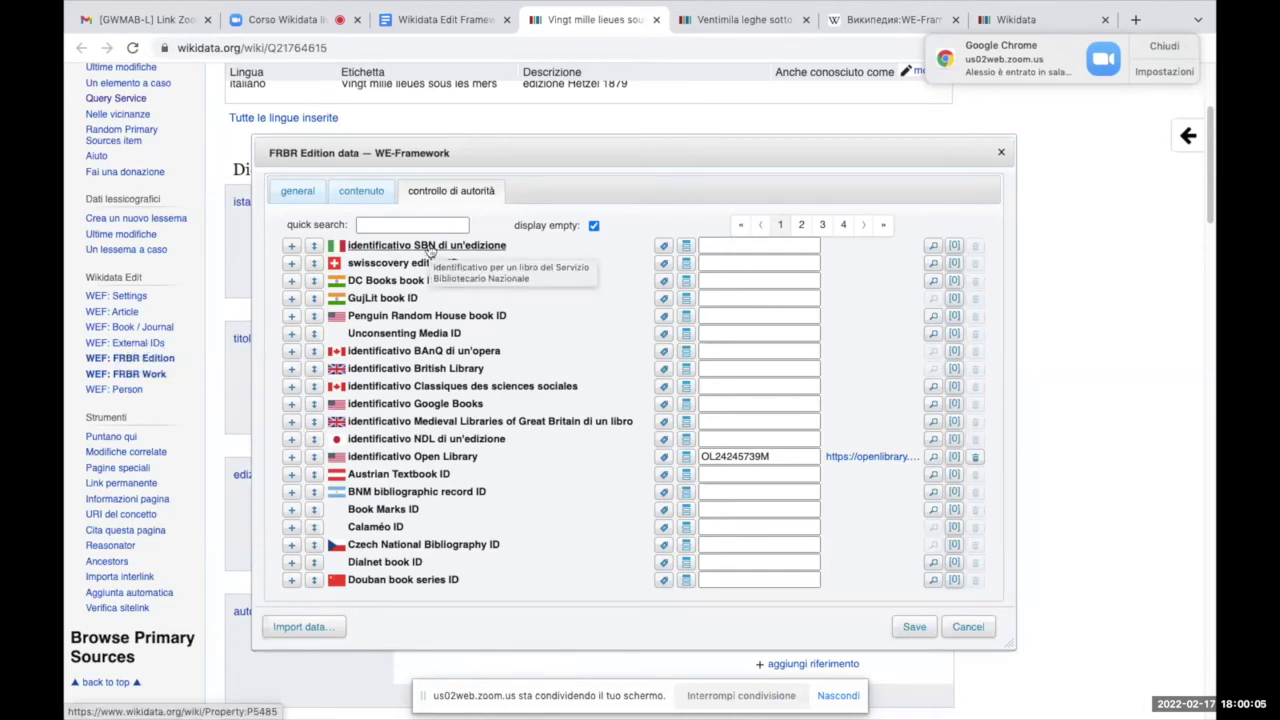
- Open the Article example, An early intuition of Heidegger, from the Wikidata Edit Framework document and close the two Verne item pages
click(440, 25)
click(989, 562)
key(Down)
key(Down)
key(Down)
key(Down)
key(Down)
key(Down)
key(Down)
key(Down)
key(Down)
key(Down)
key(Down)
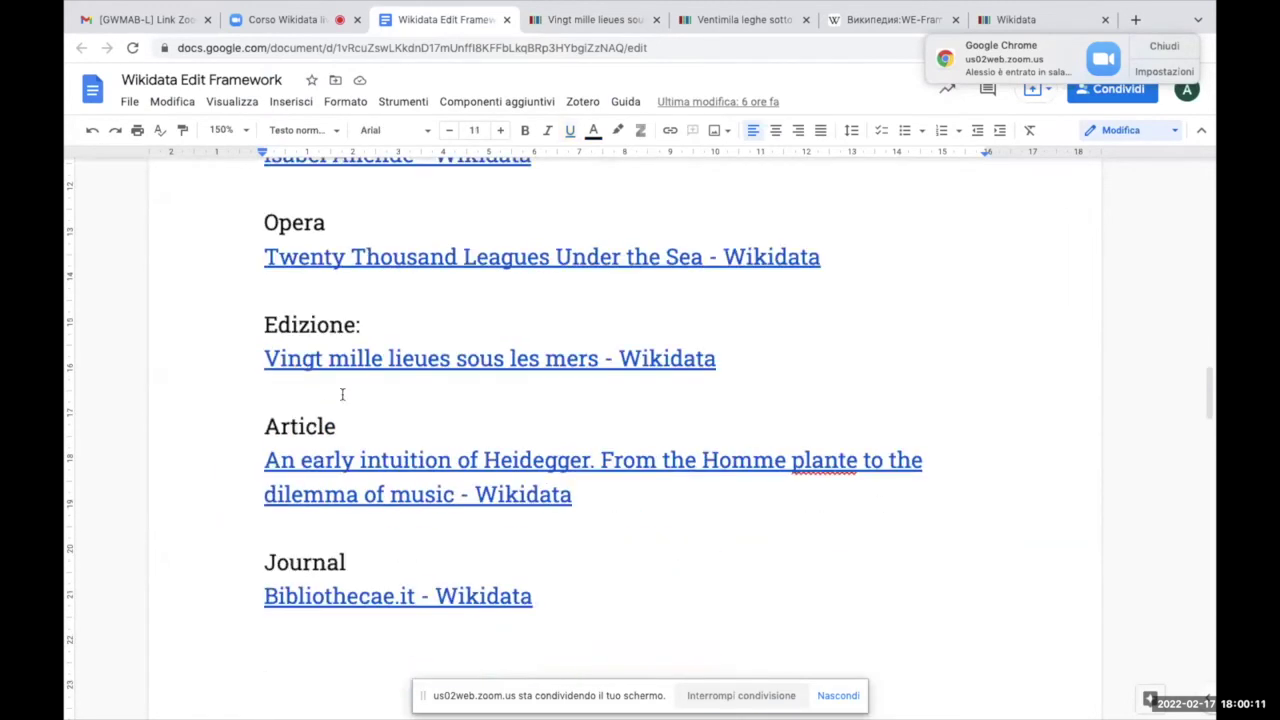
click(335, 460)
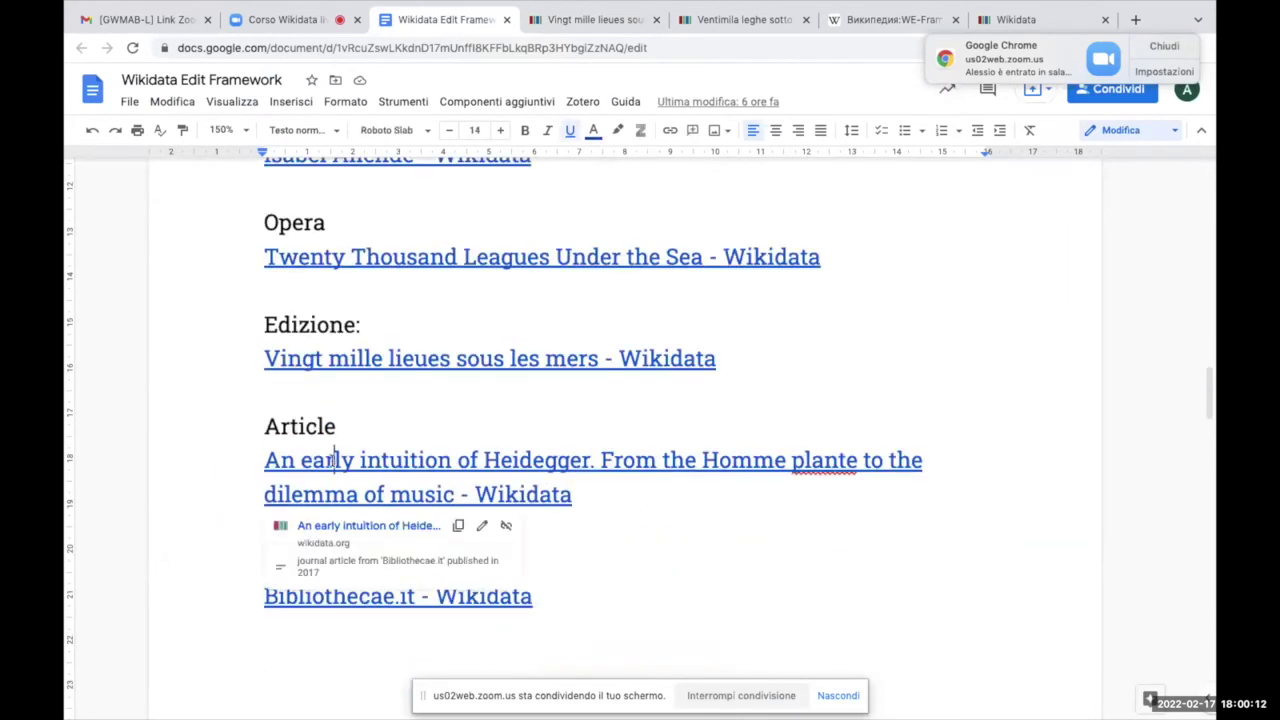
click(349, 527)
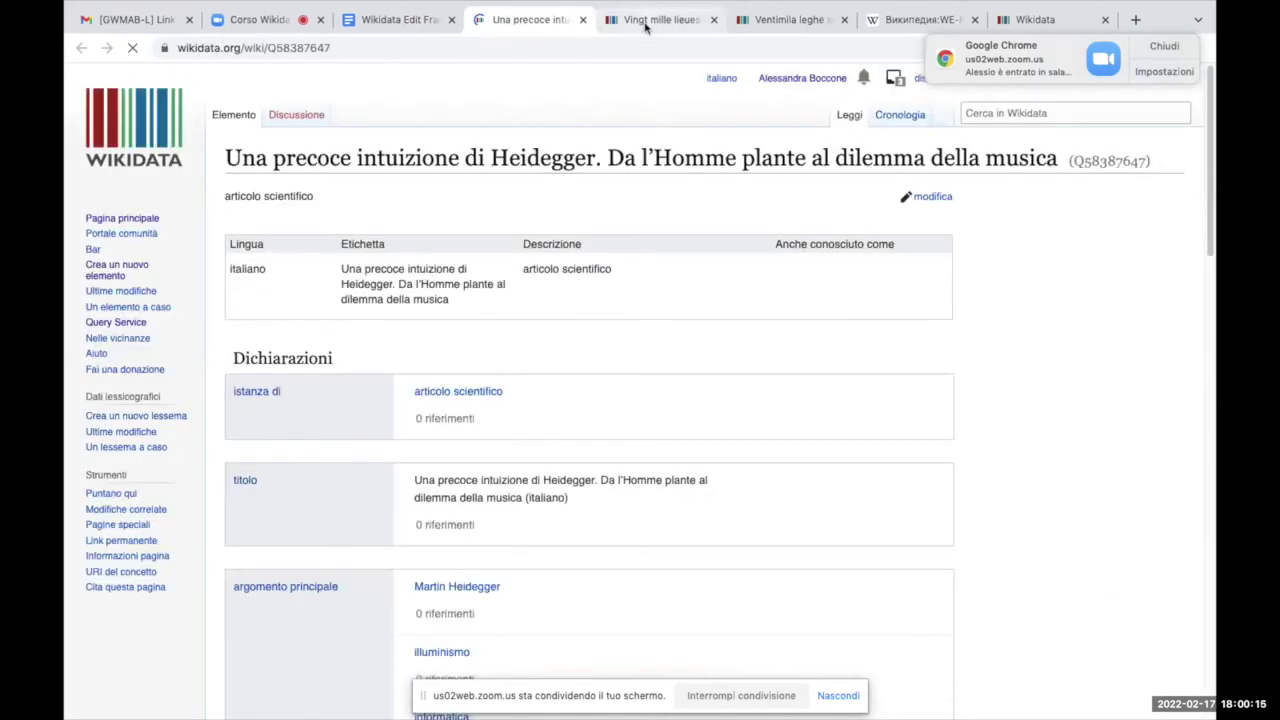
click(713, 19)
click(713, 19)
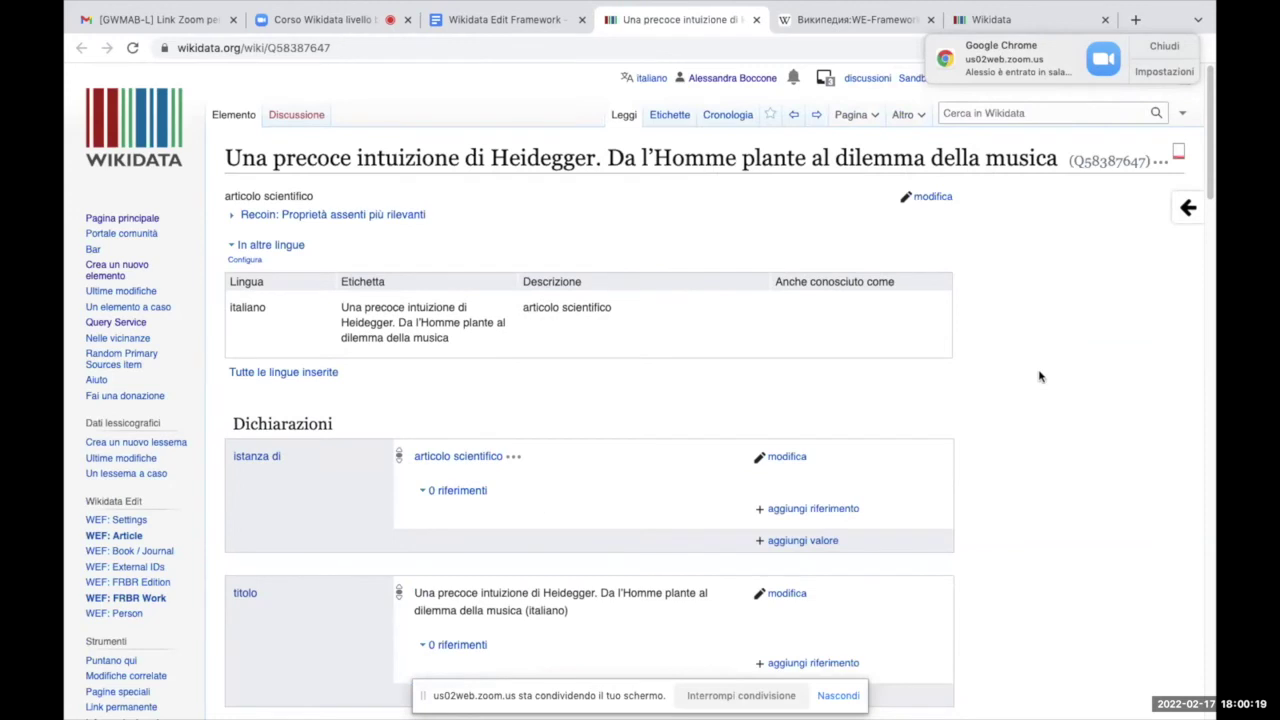
- Open the WEF Article editor for the Heidegger article and switch its label and description language to Italian
scroll(1040, 376, down, 3)
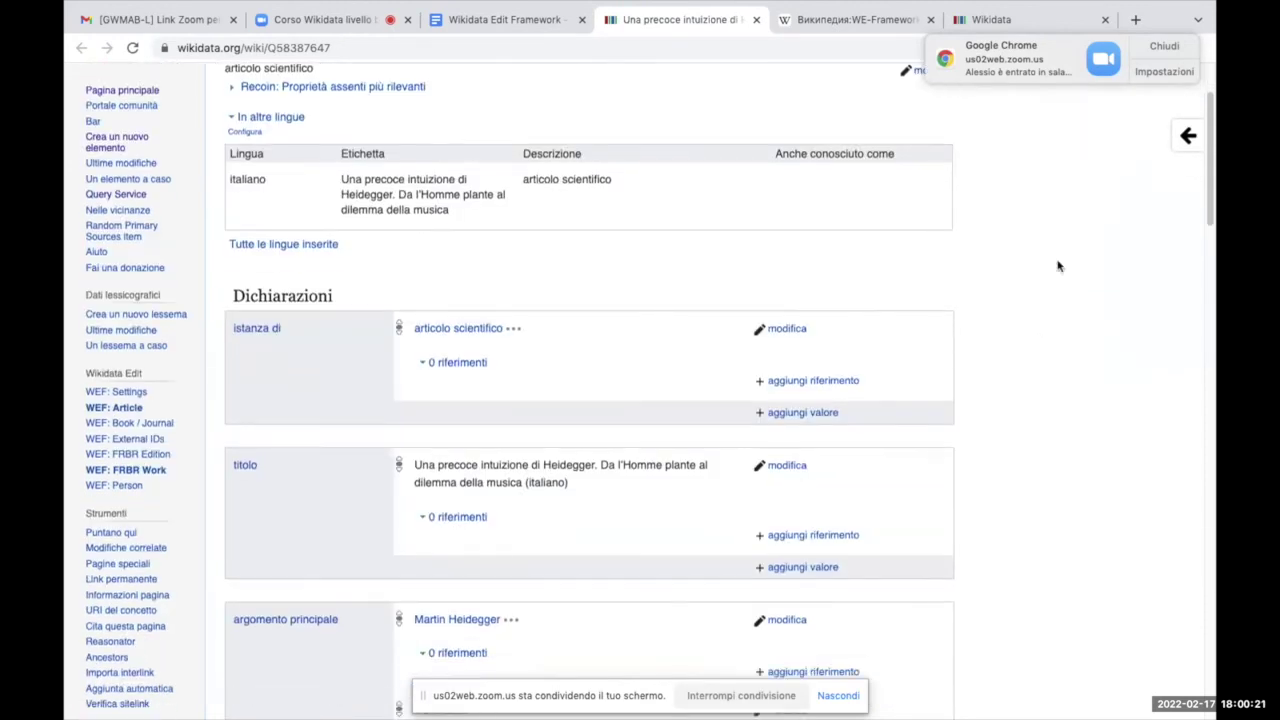
click(1163, 46)
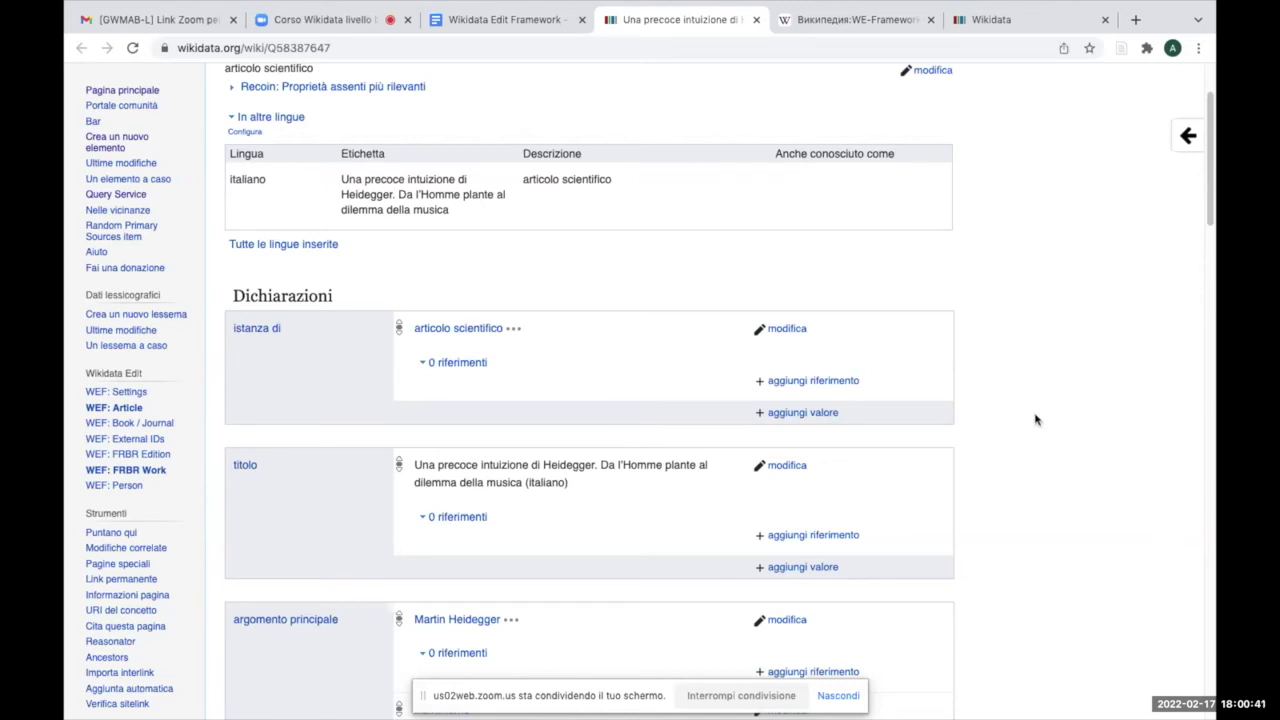
scroll(1035, 420, up, 1)
scroll(1035, 420, up, 2)
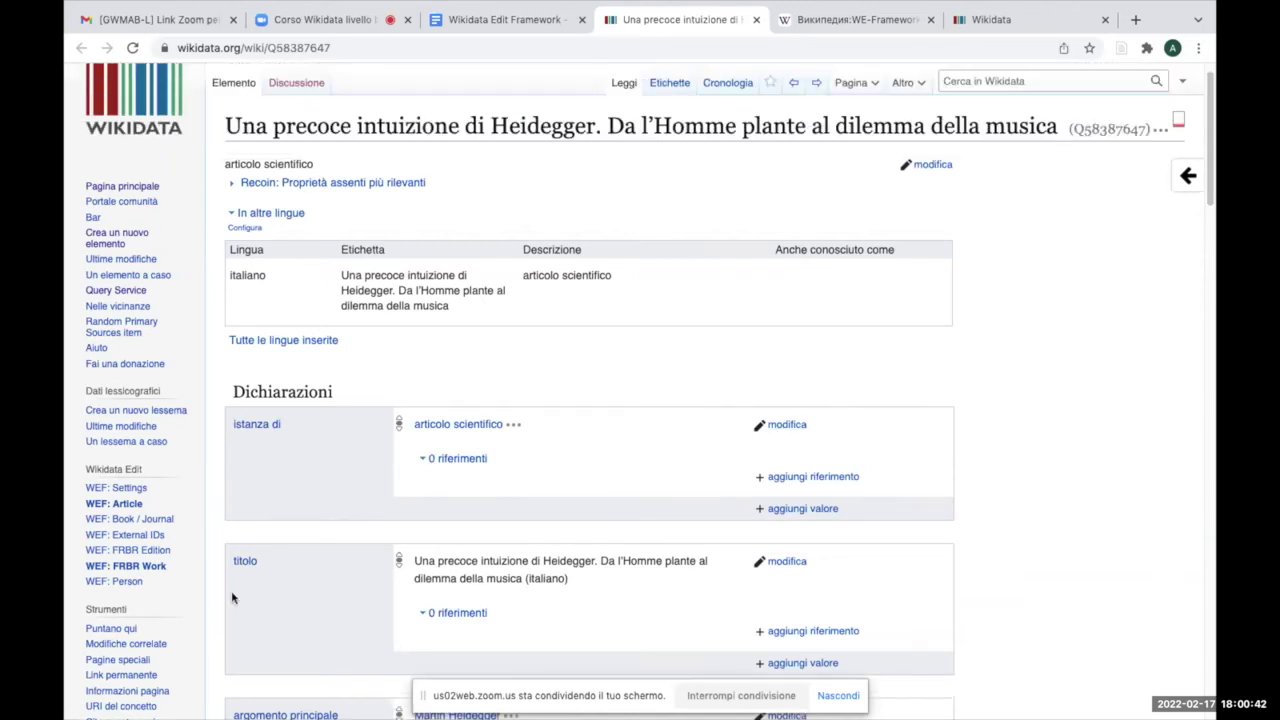
click(122, 504)
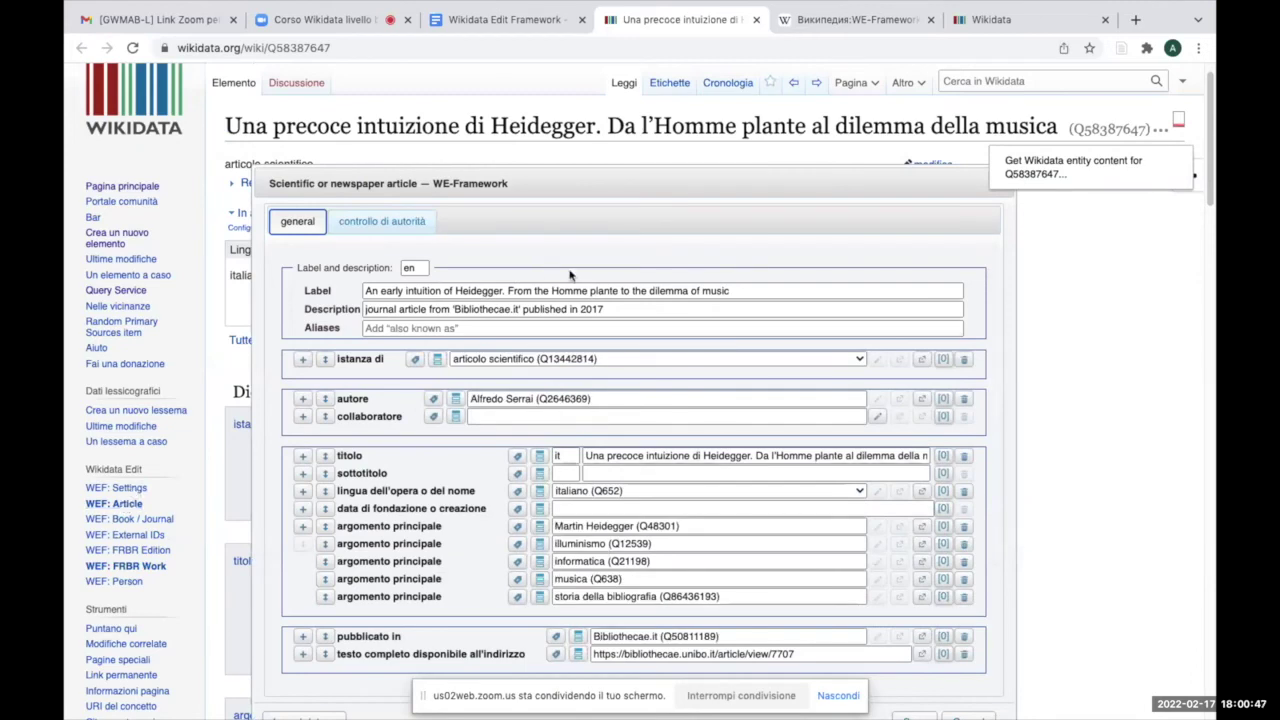
key(Right)
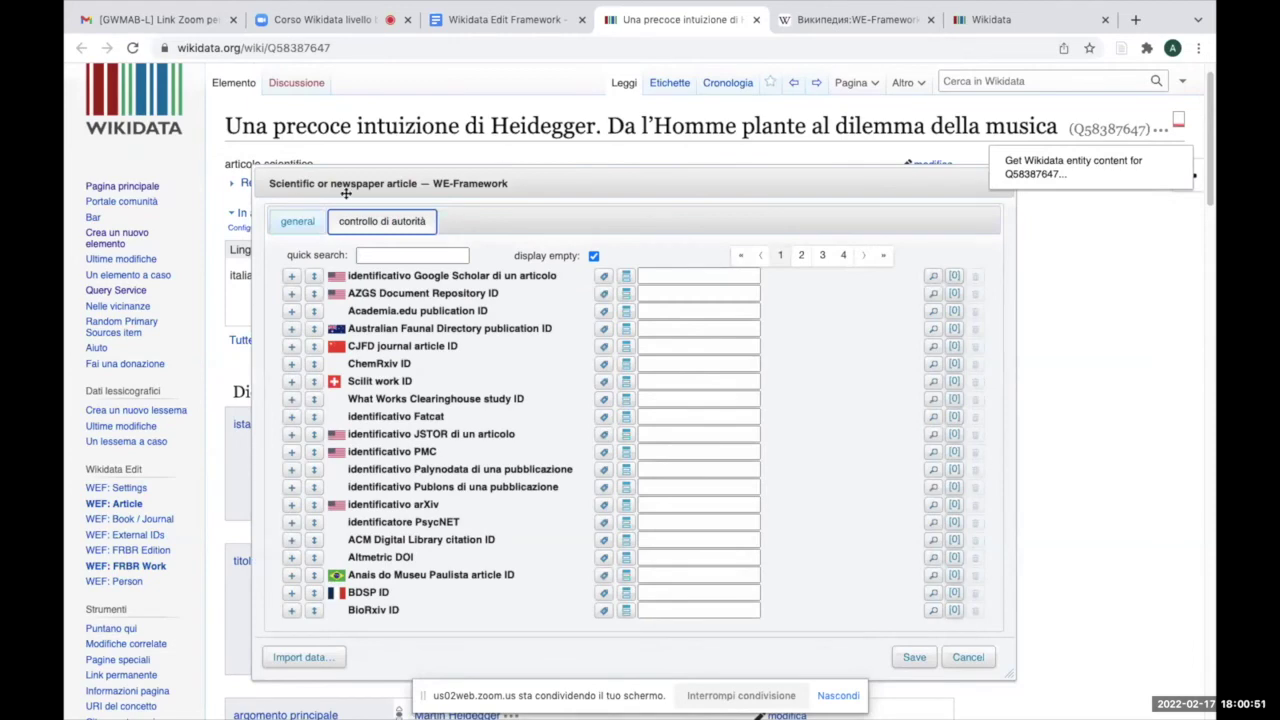
click(305, 224)
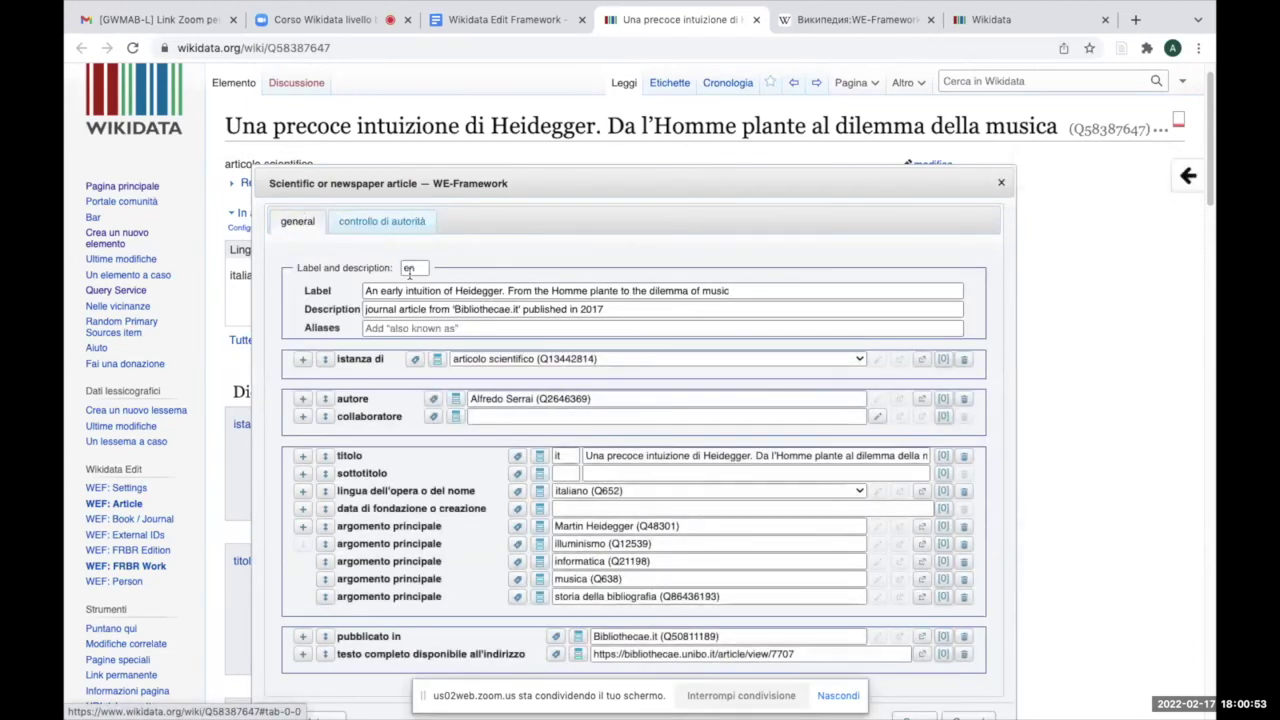
click(410, 269)
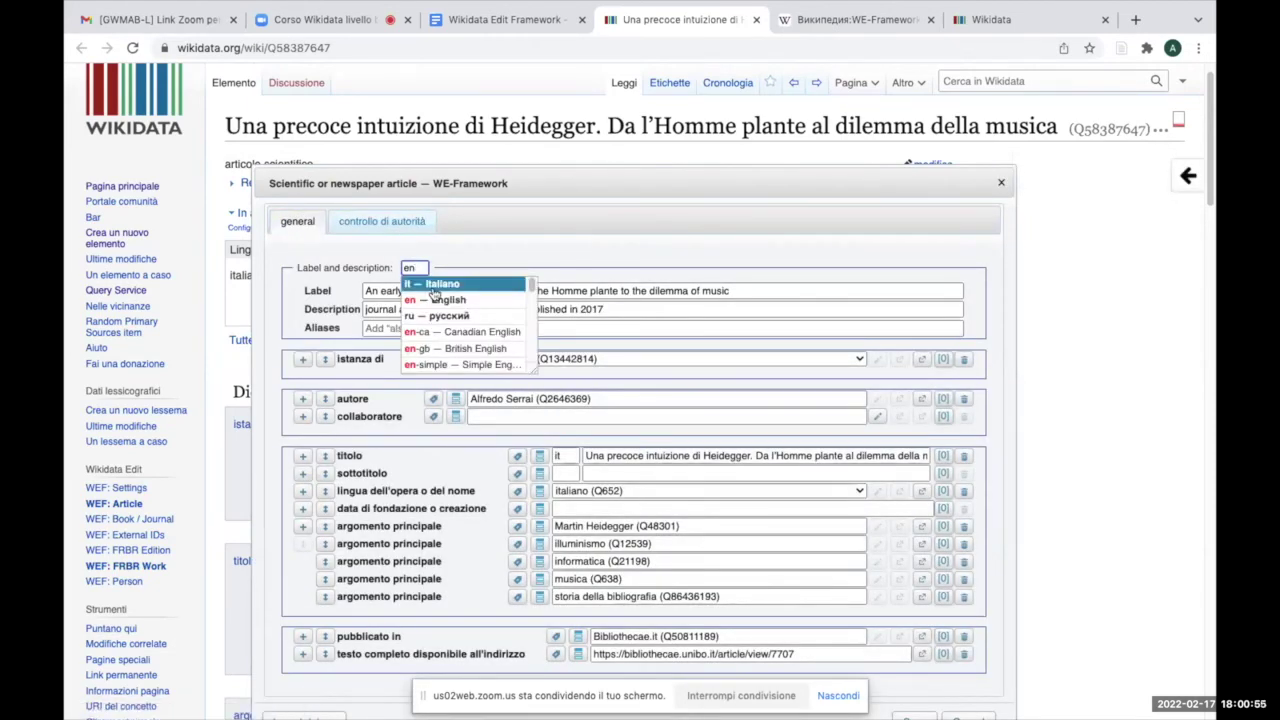
click(432, 287)
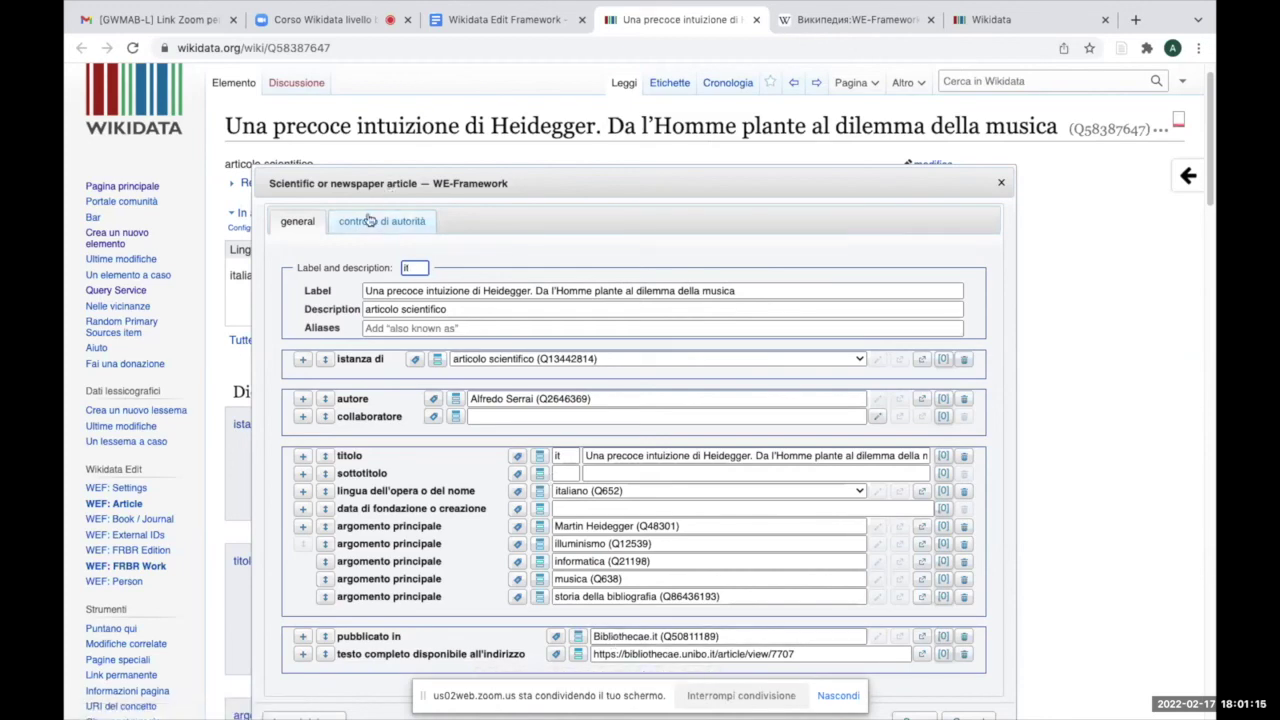
- Show only the article's filled-in controllo di autorità identifiers, view the page its DOI link leads to, and close that page
click(376, 222)
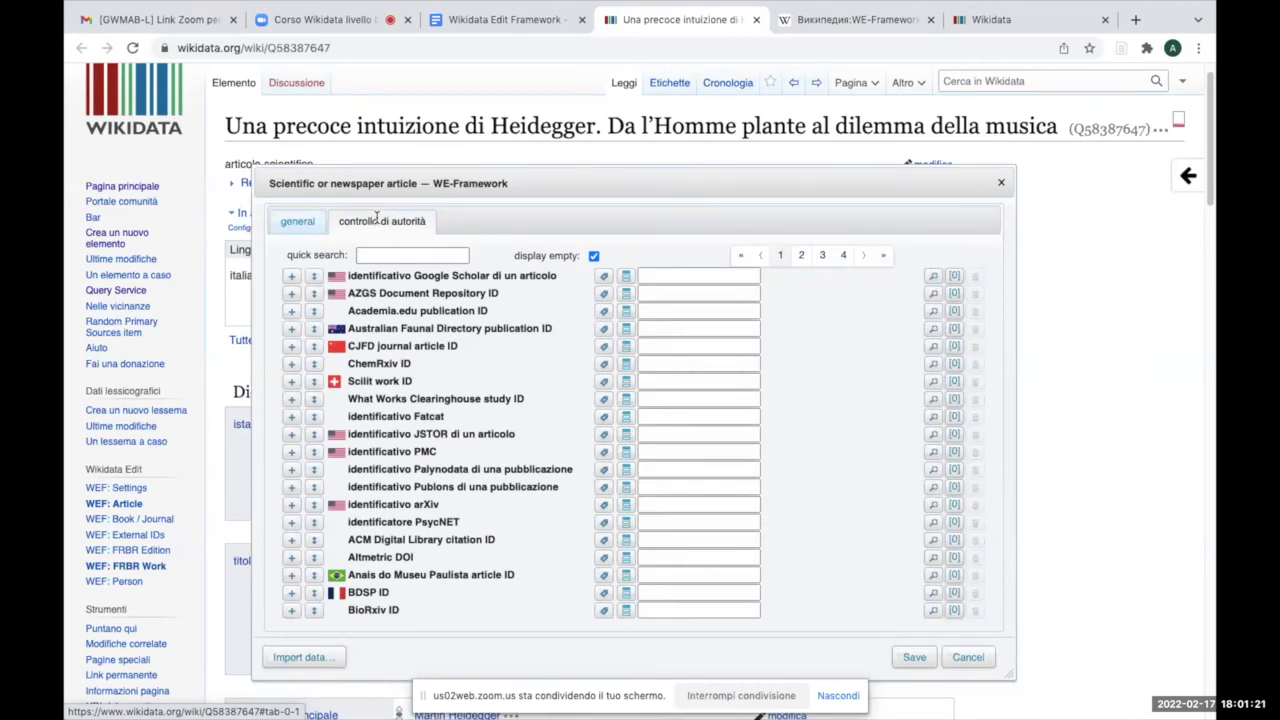
click(593, 256)
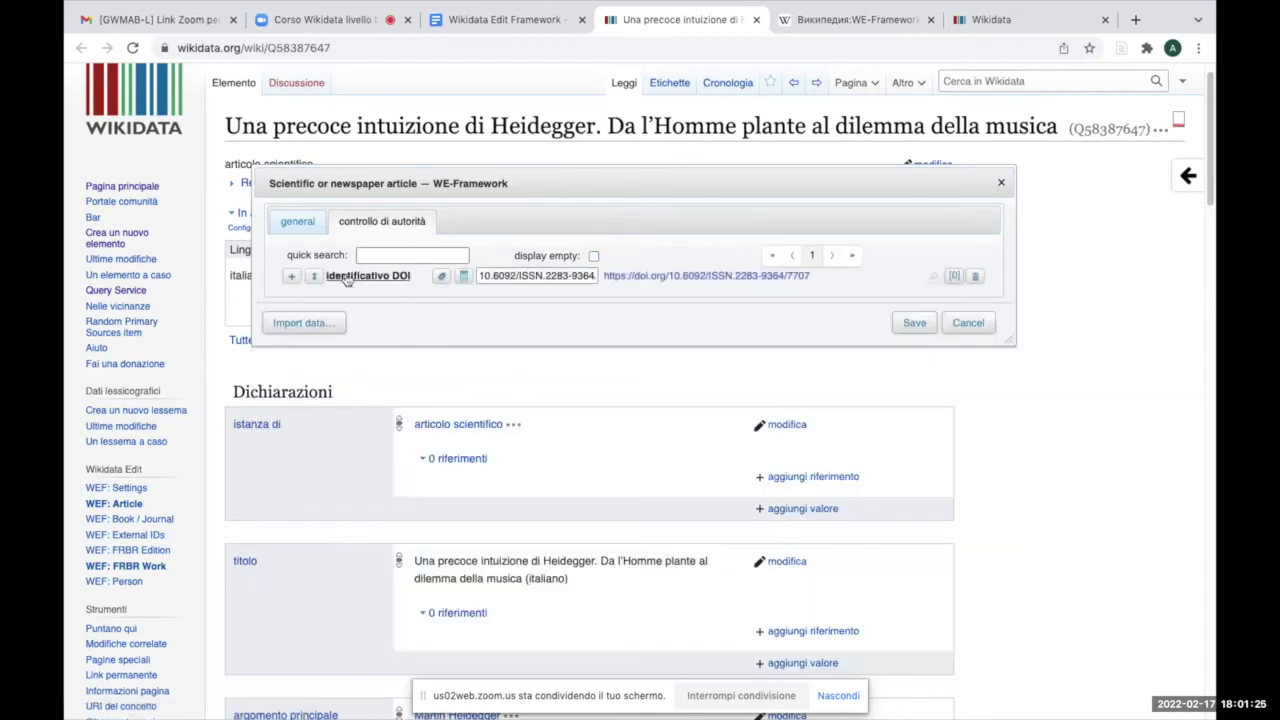
click(680, 280)
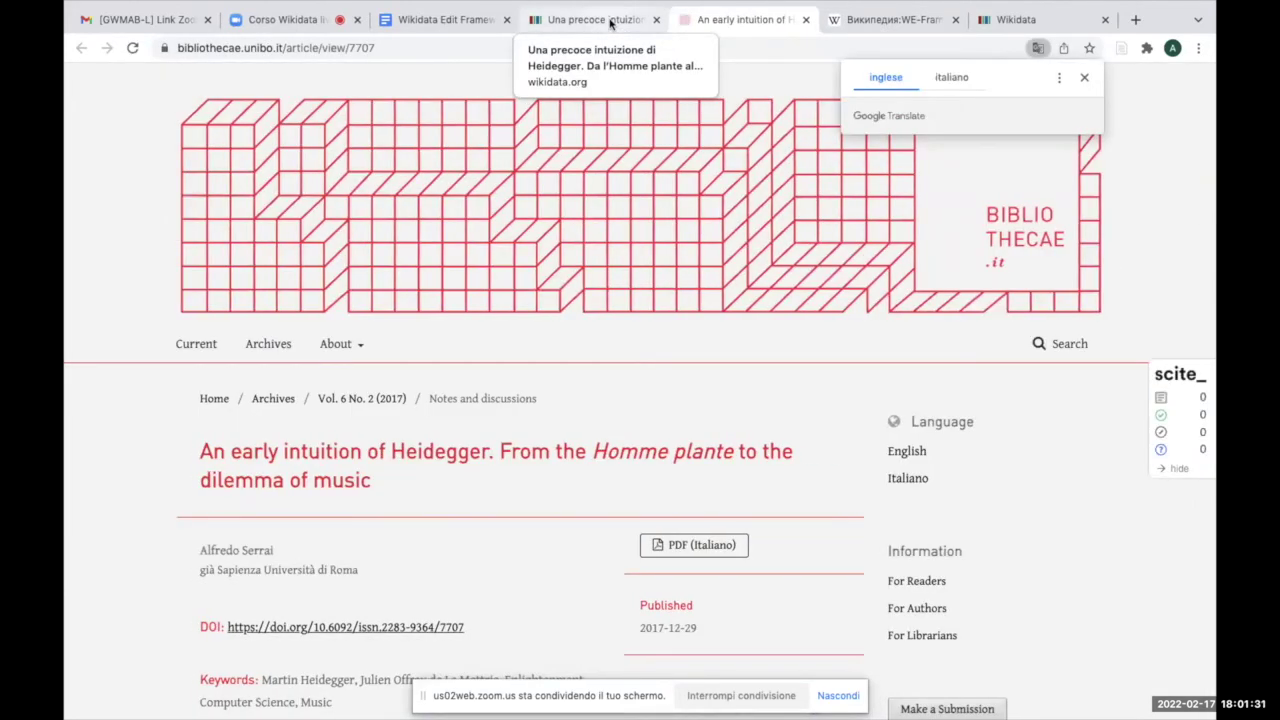
click(613, 22)
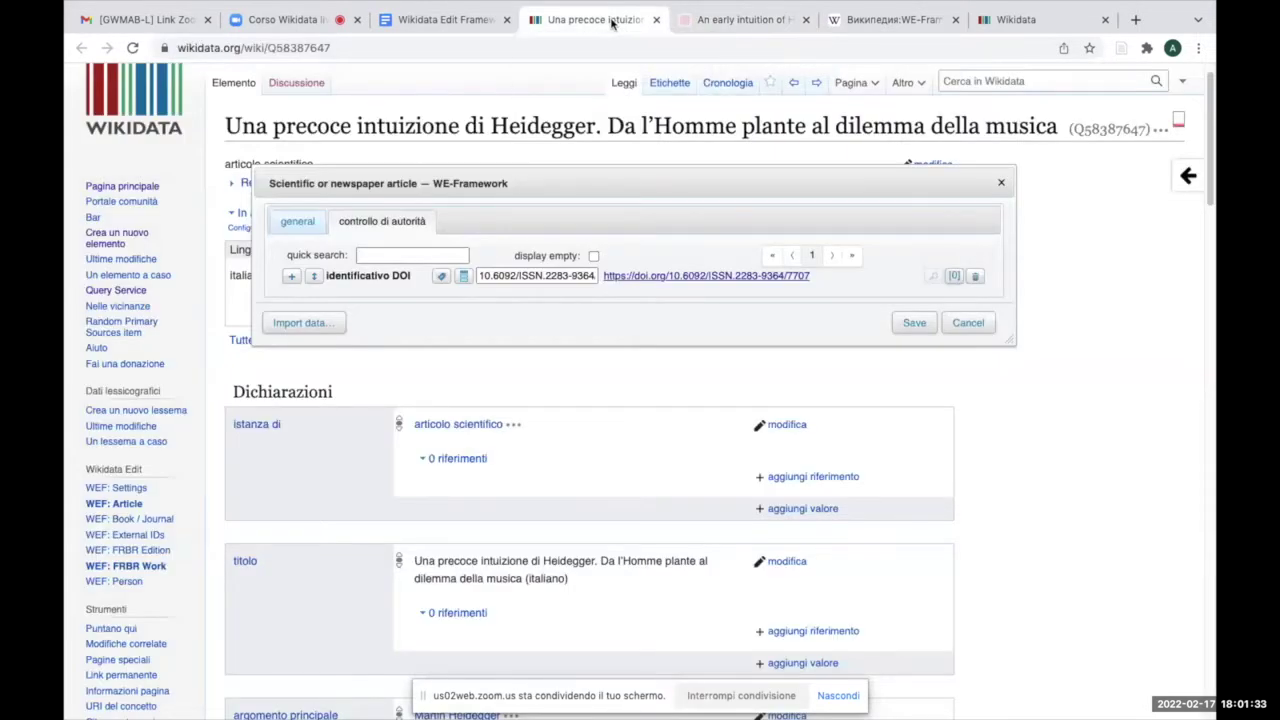
click(805, 20)
- Open the Journal example, Bibliothecae.it, from the Wikidata Edit Framework document and close the Heidegger article's item page
click(448, 19)
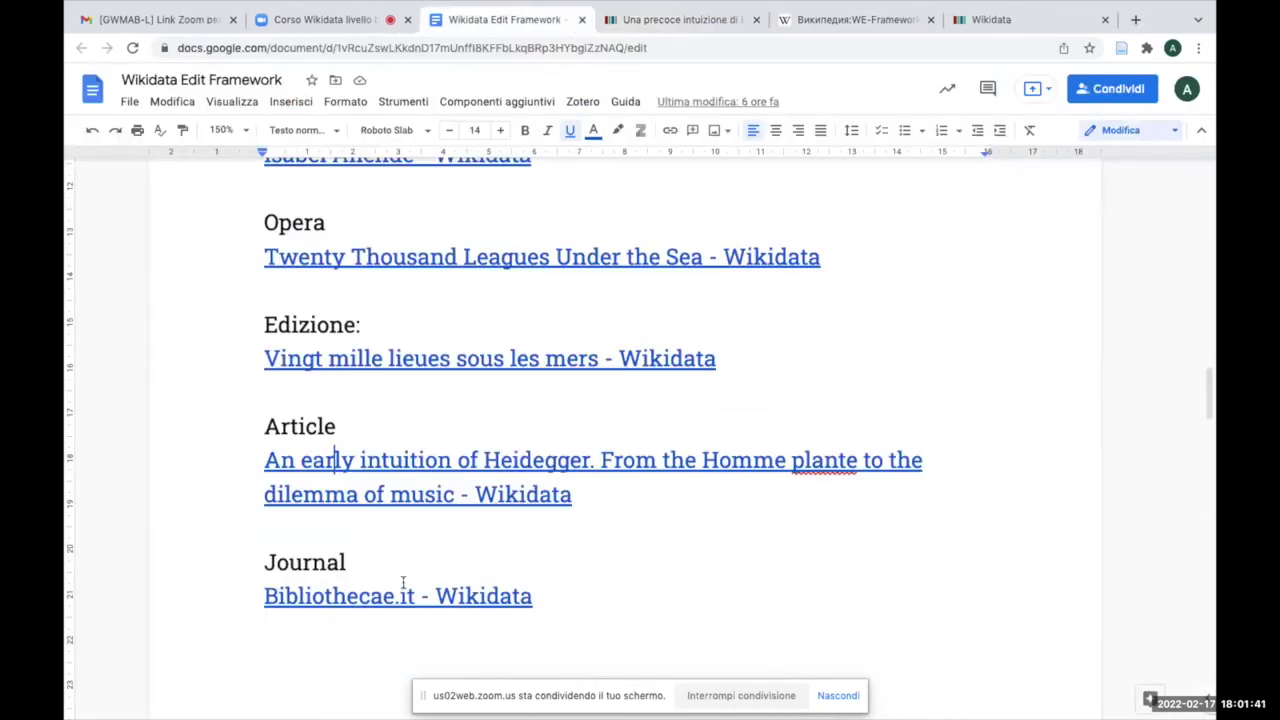
mouse_move(386, 592)
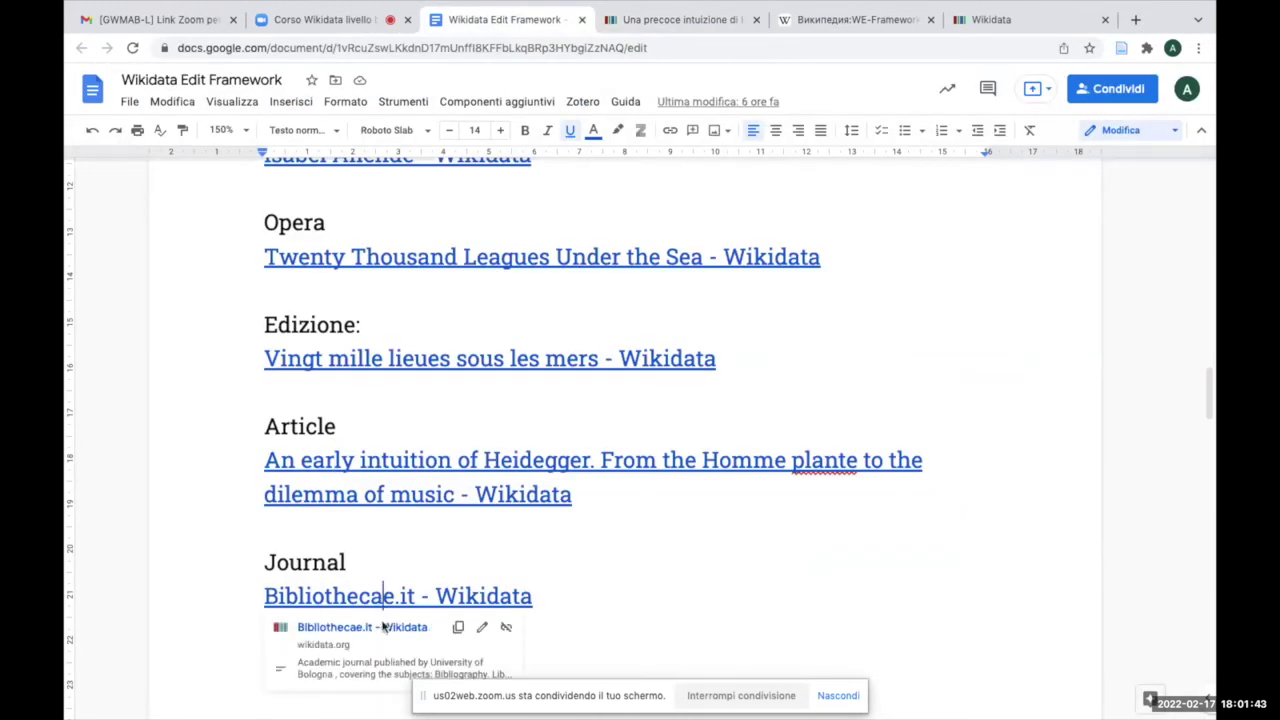
click(384, 625)
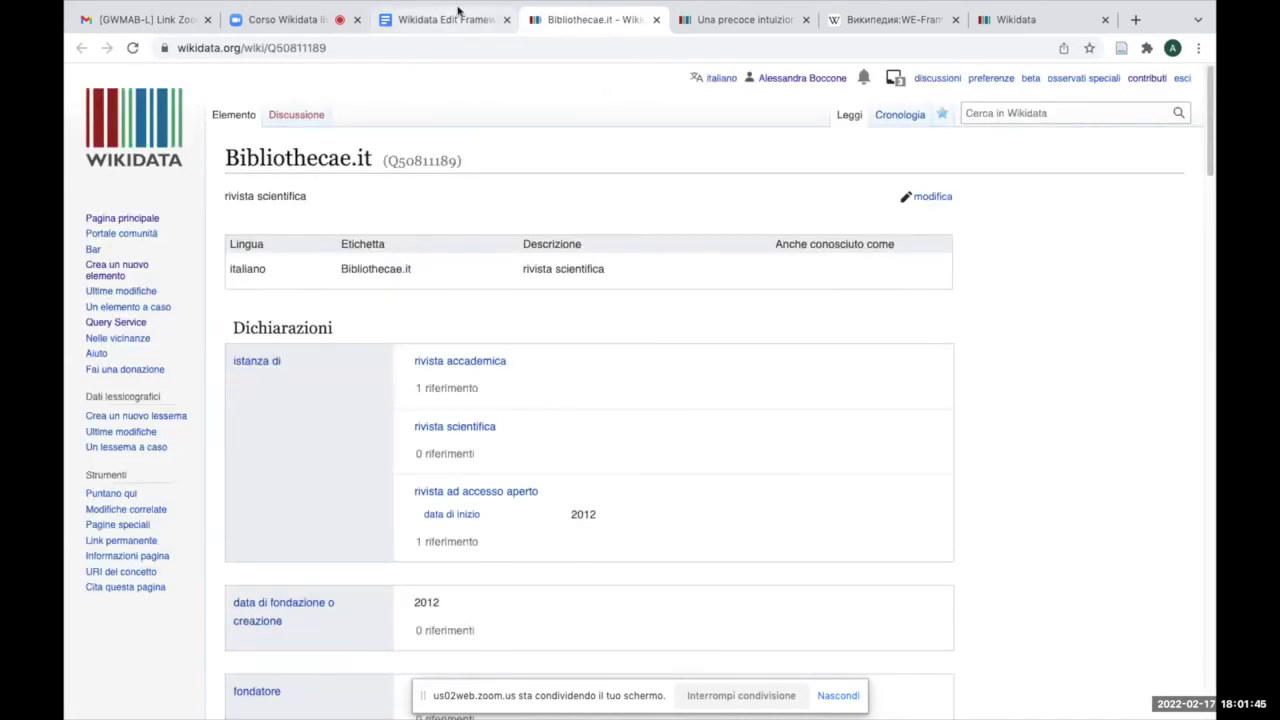
click(765, 18)
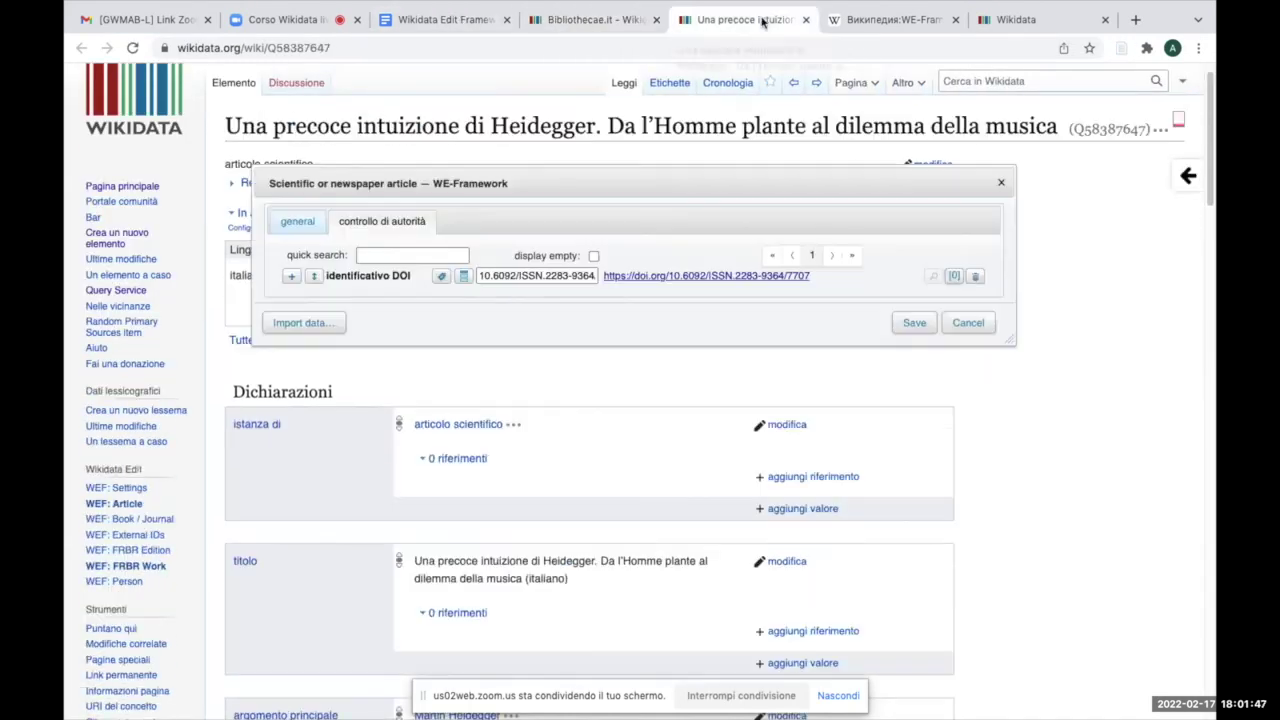
click(806, 20)
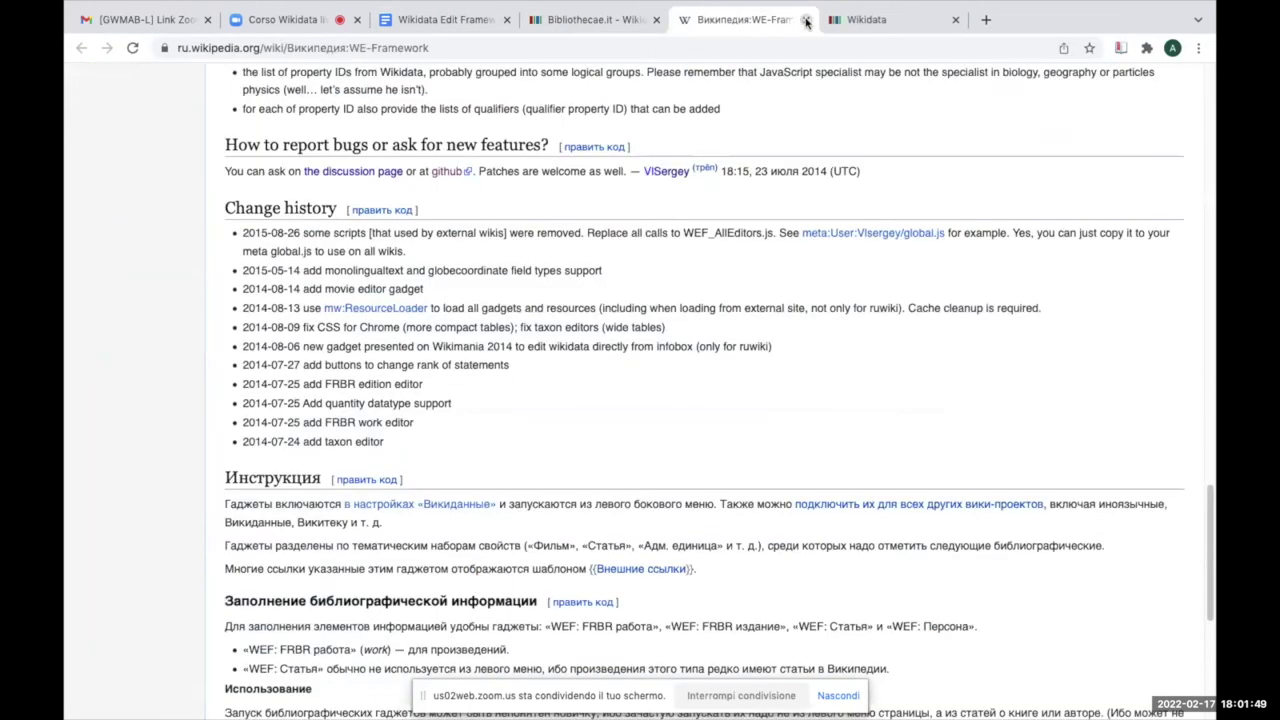
click(583, 22)
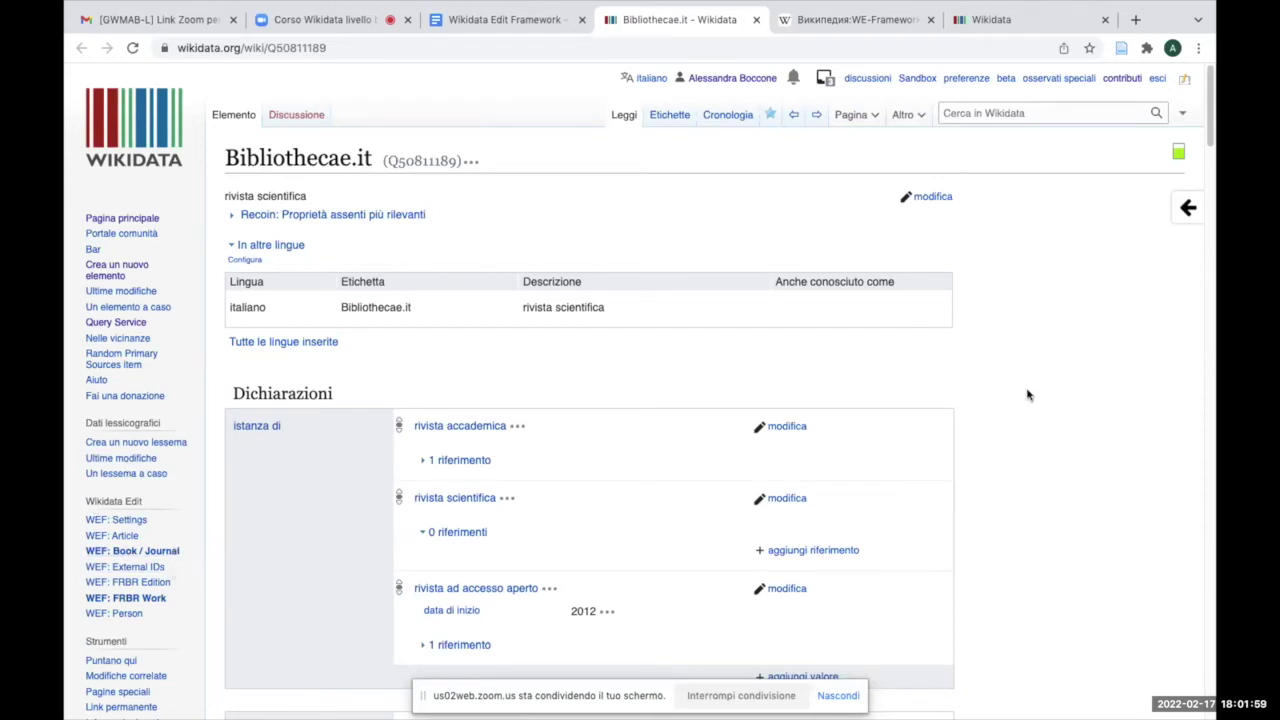
- Open the WEF Book / Journal editor for Bibliothecae.it and switch its label and description language to Italian
scroll(1027, 395, down, 2)
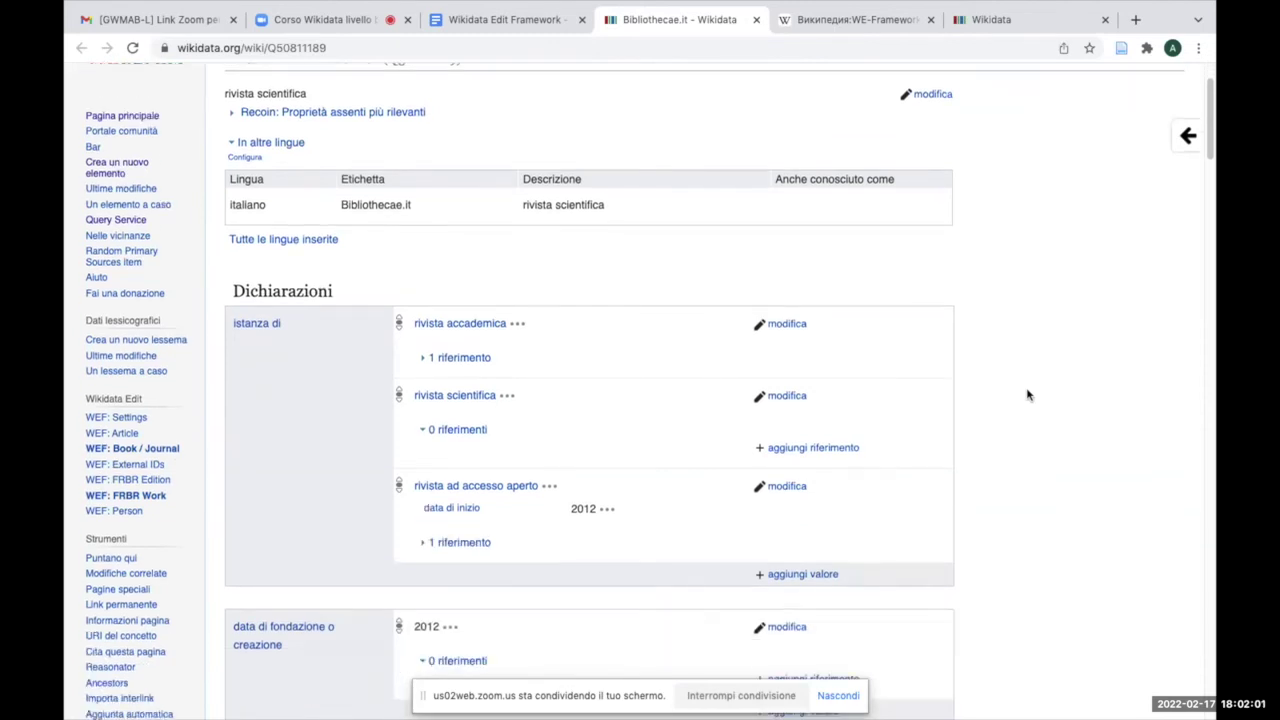
scroll(1027, 395, down, 1)
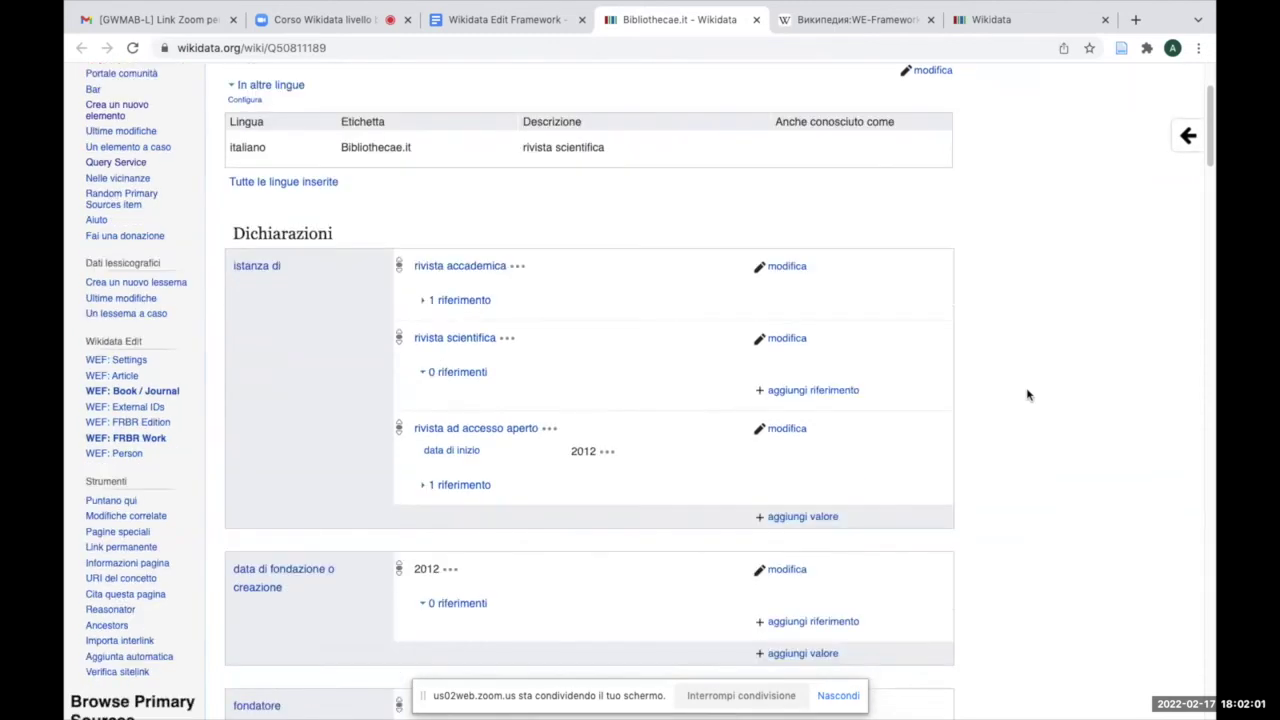
click(125, 395)
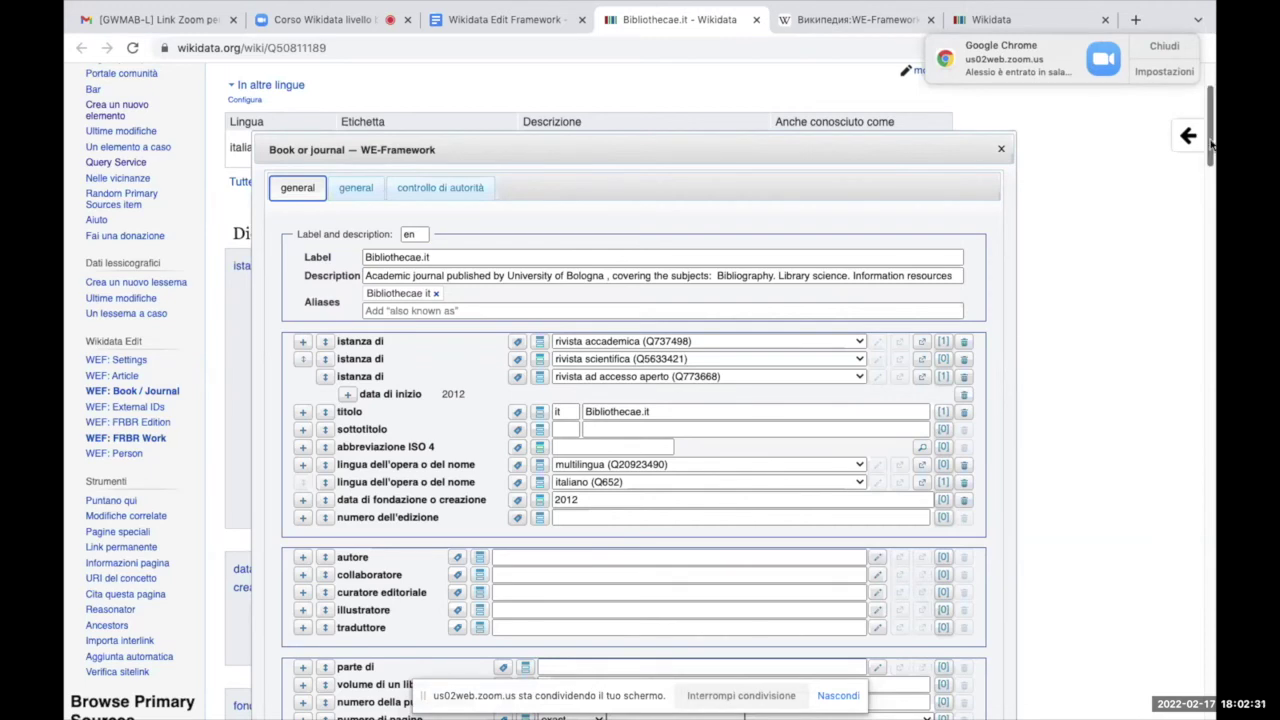
click(1058, 361)
scroll(1062, 362, down, 3)
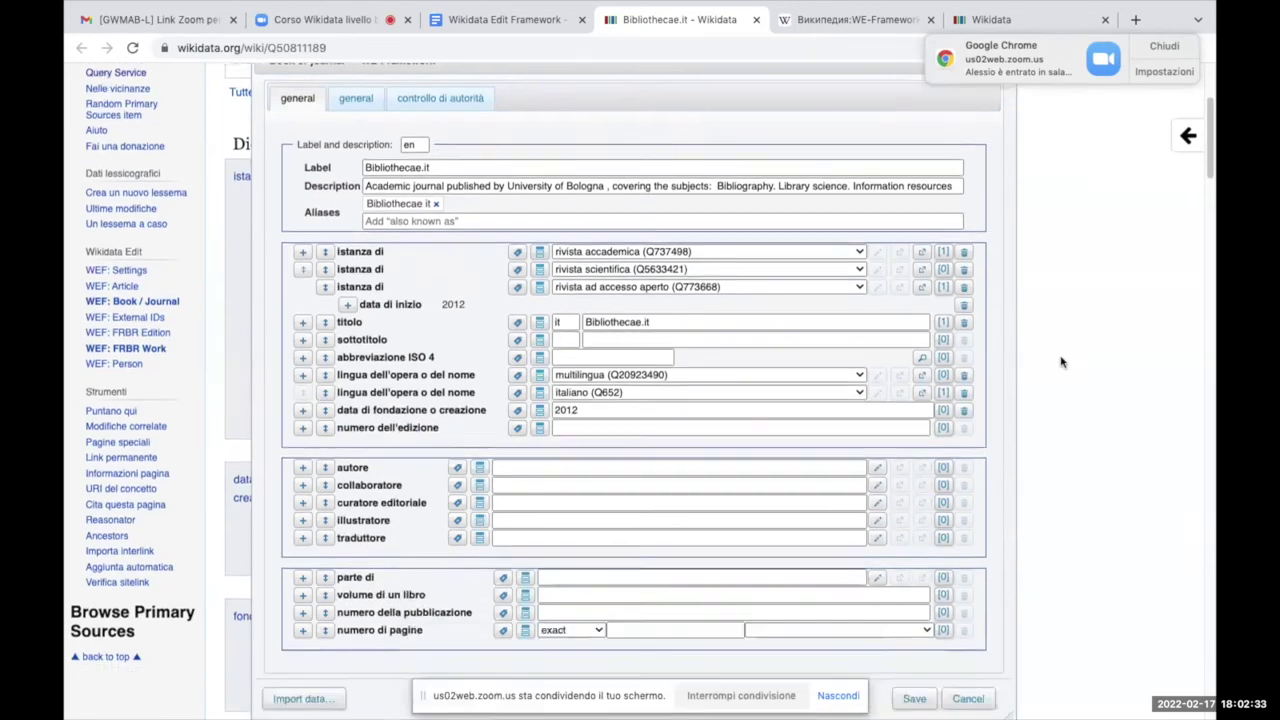
scroll(1062, 361, up, 1)
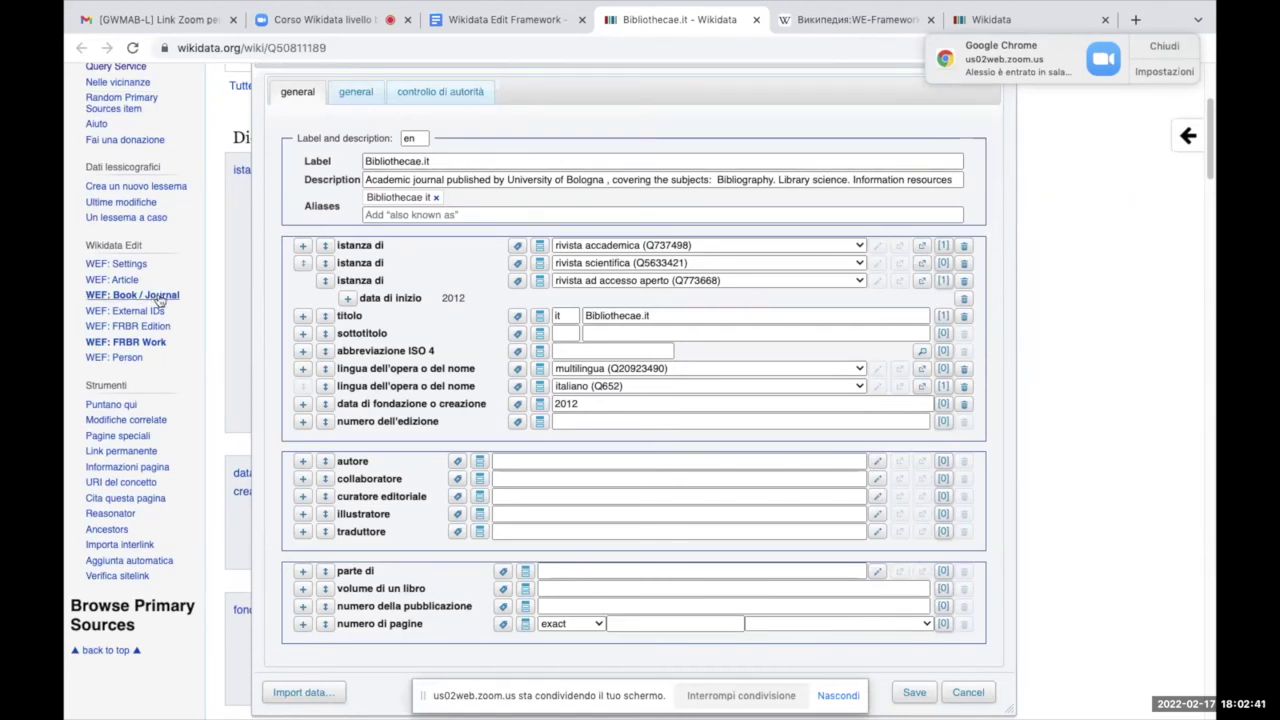
click(411, 140)
click(430, 154)
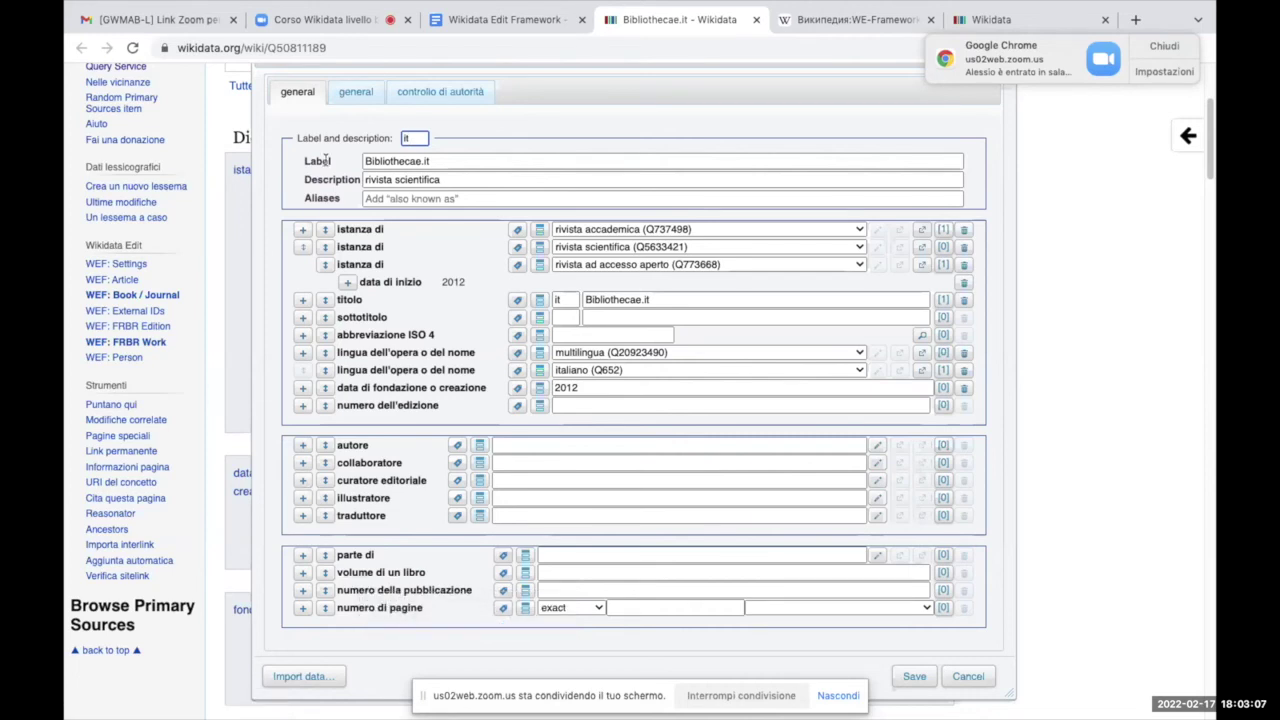
- Look through the journal's publication details and controllo di autorità identifiers, and close the Book or journal editor without saving
click(355, 96)
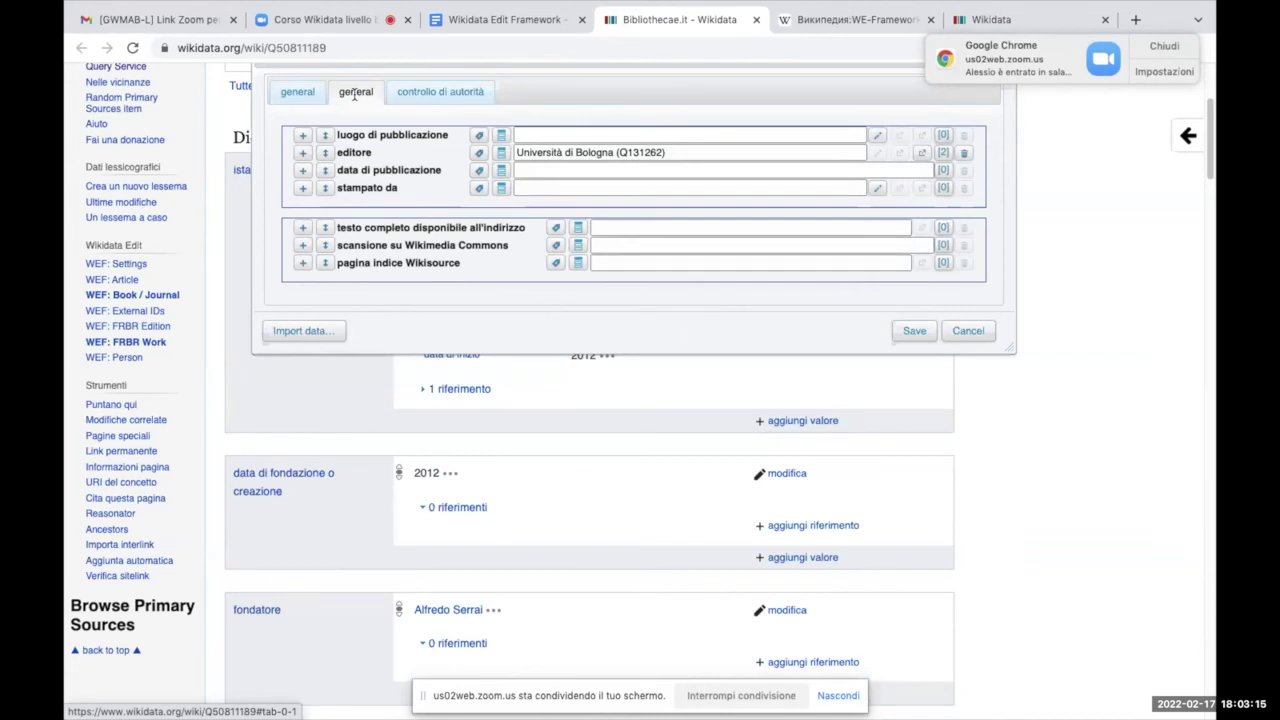
click(446, 91)
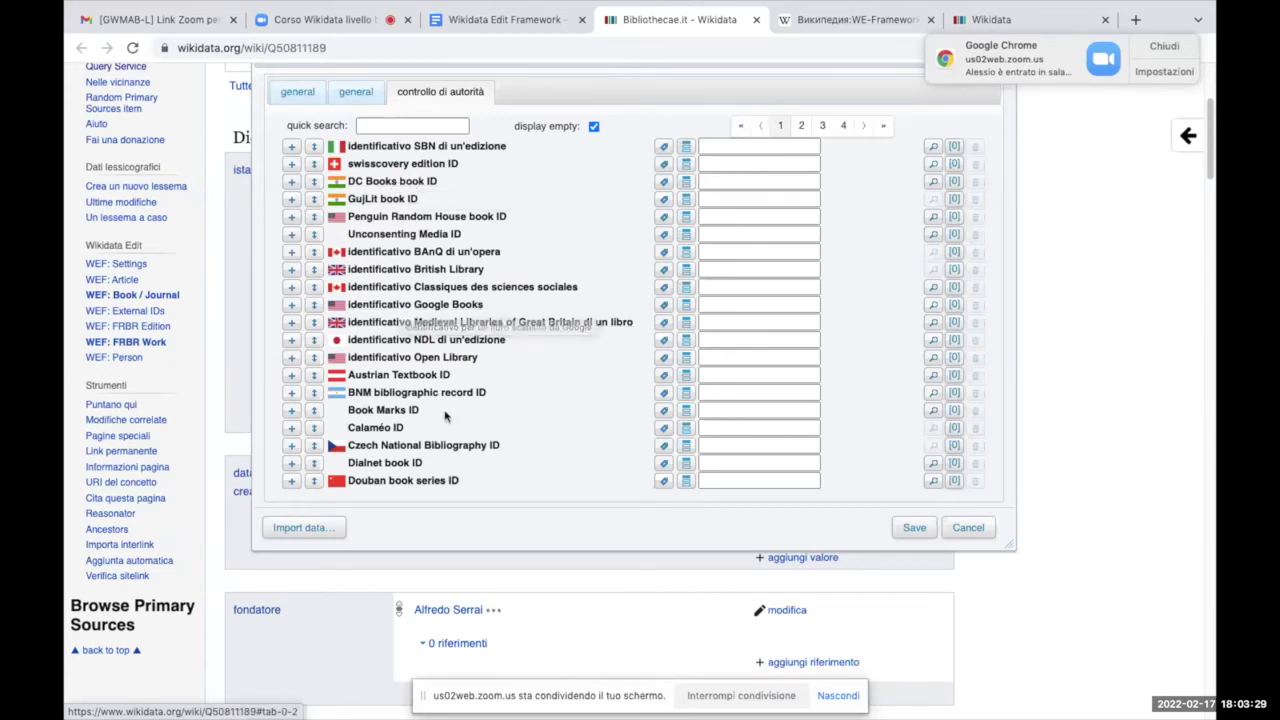
click(283, 95)
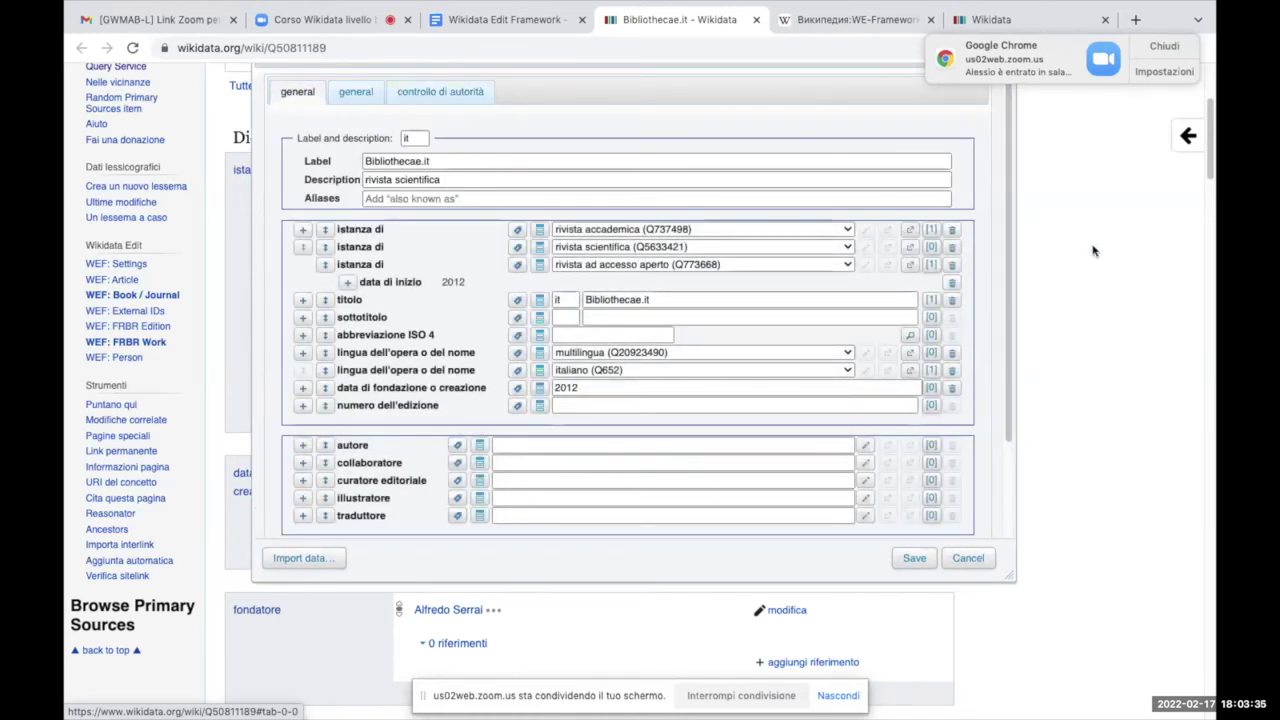
scroll(1093, 251, up, 2)
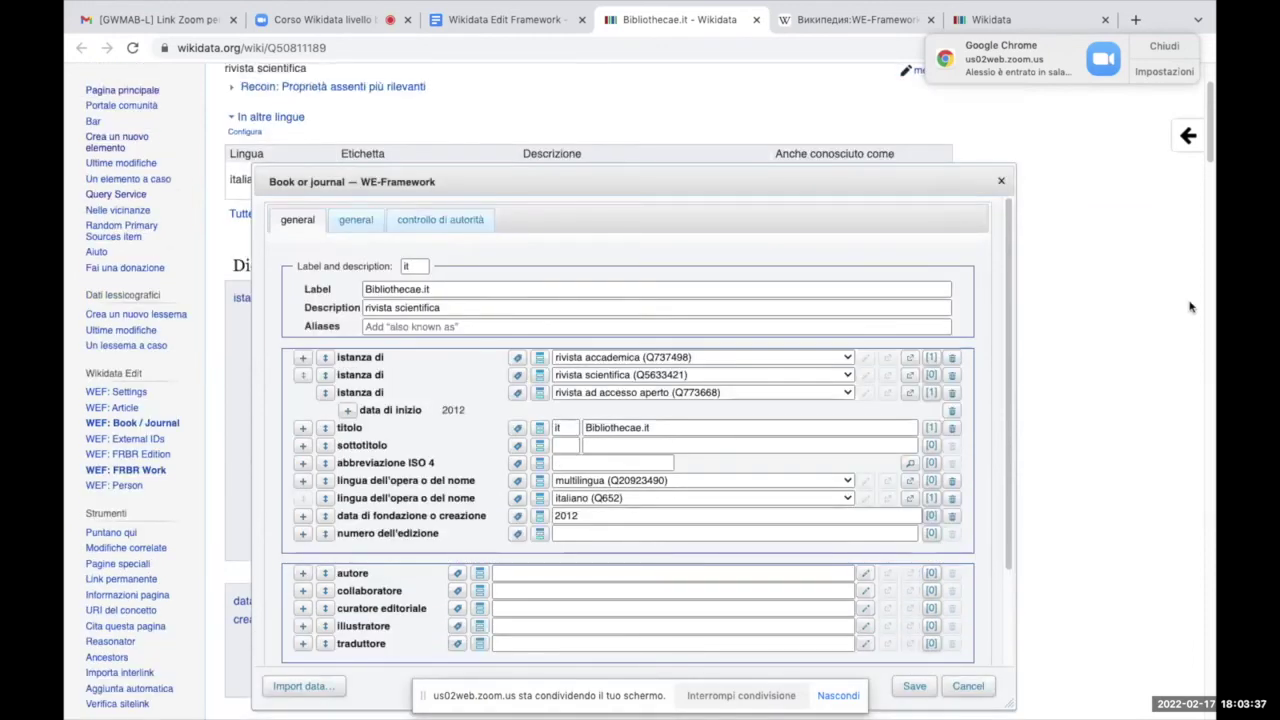
click(1002, 183)
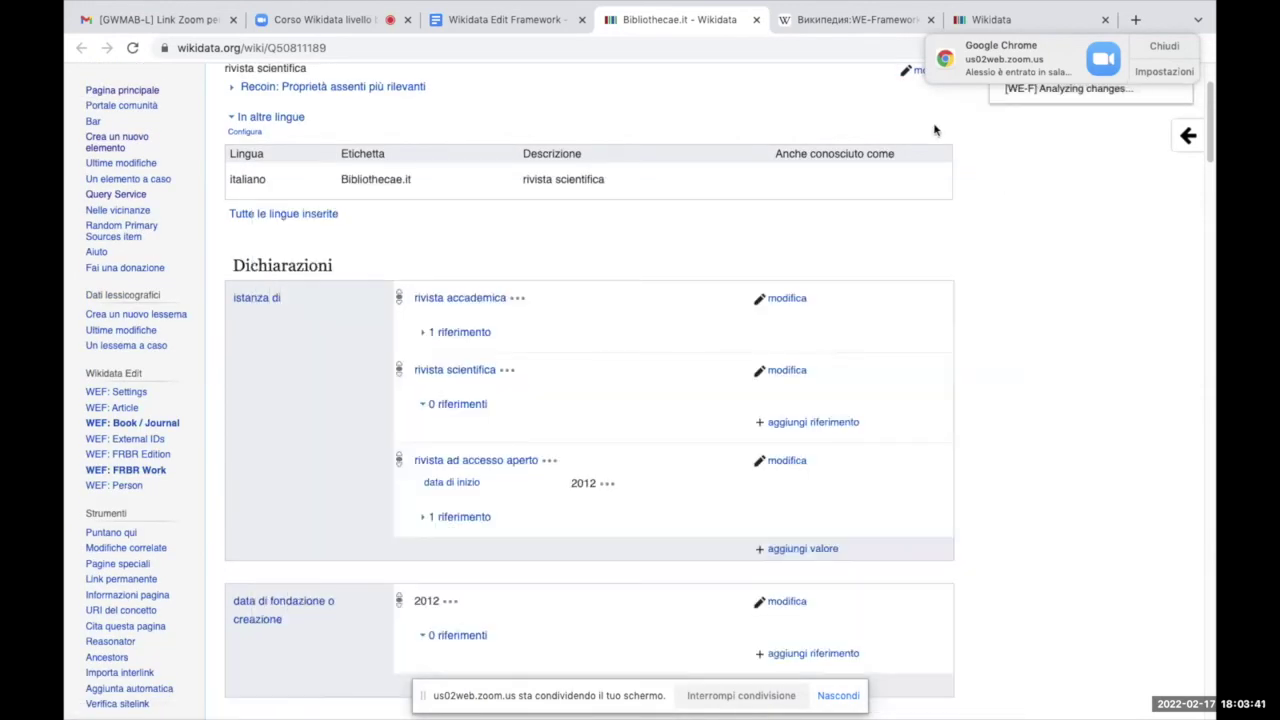
- Review the editor descriptions on the Russian Wikipedia WE-Framework page and select the page's web address
click(470, 14)
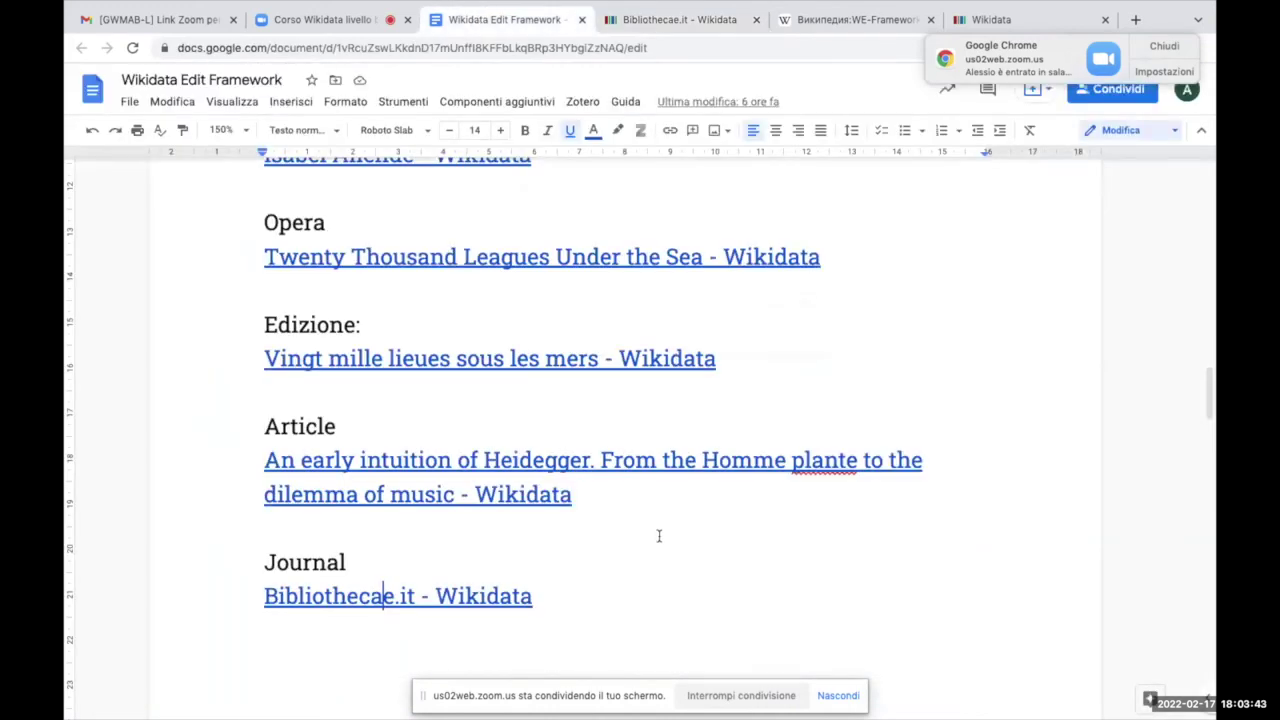
click(686, 24)
click(830, 24)
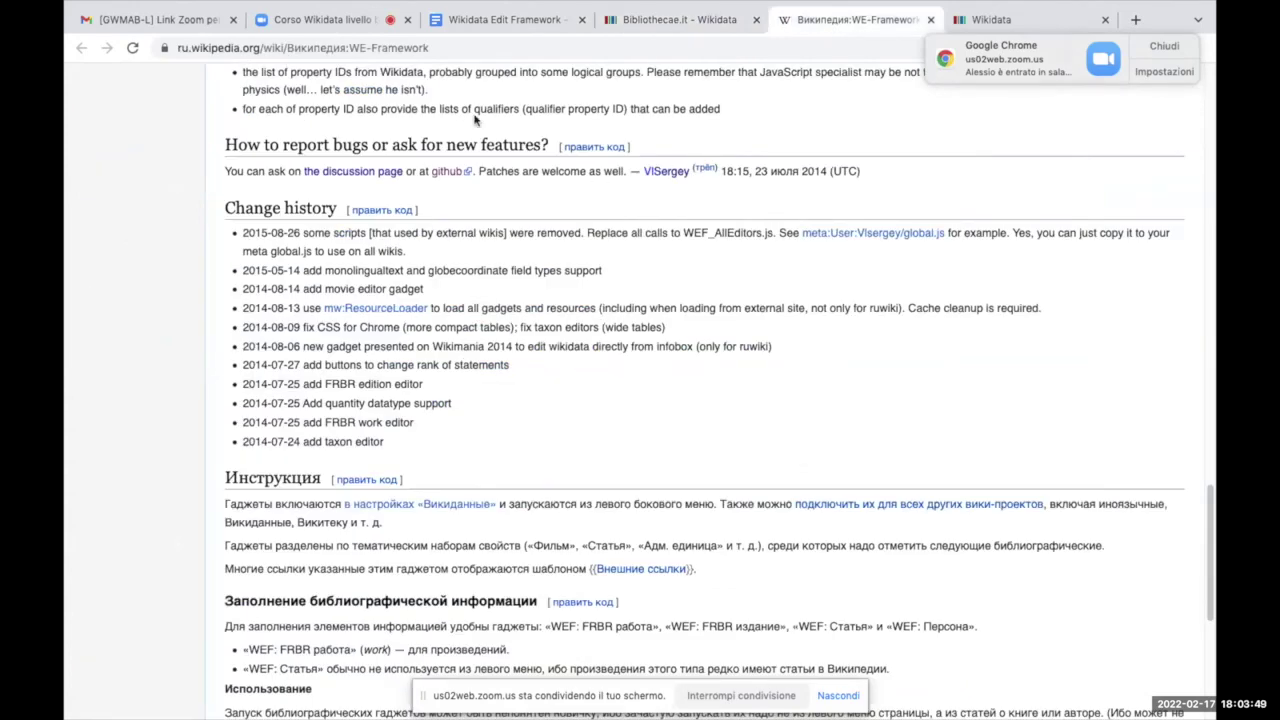
scroll(474, 120, up, 1)
scroll(474, 120, up, 5)
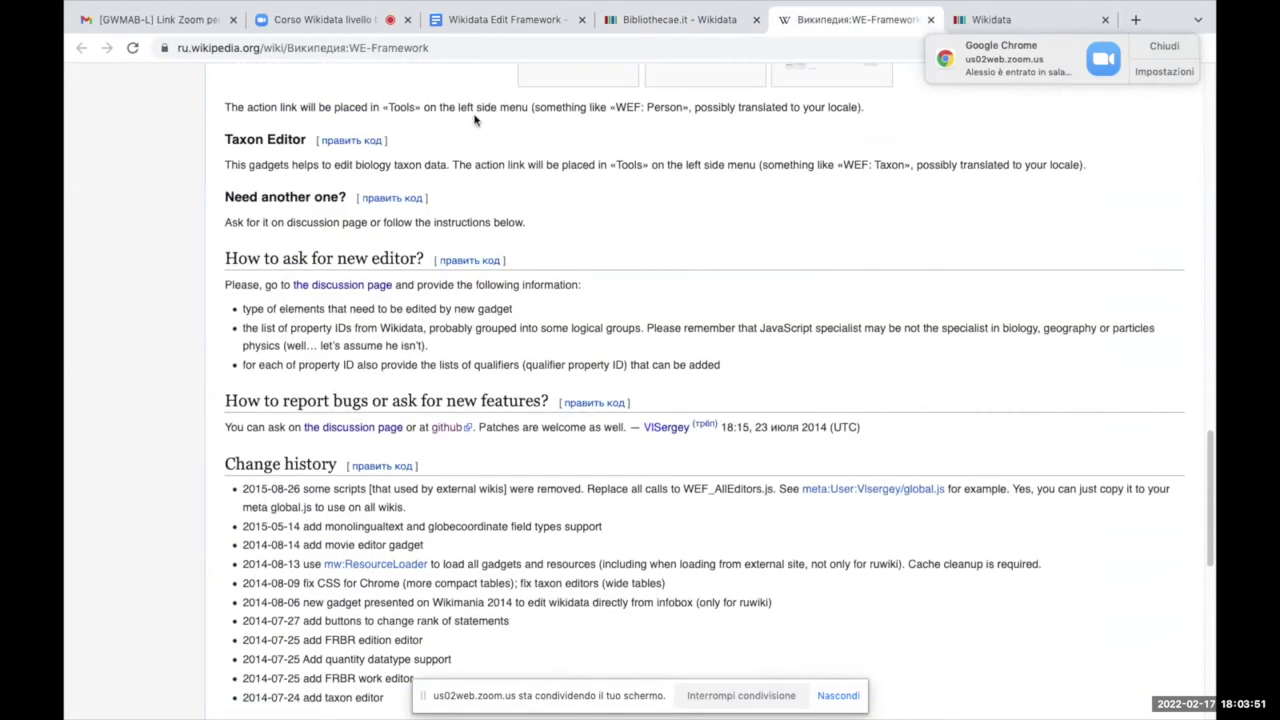
scroll(474, 120, up, 8)
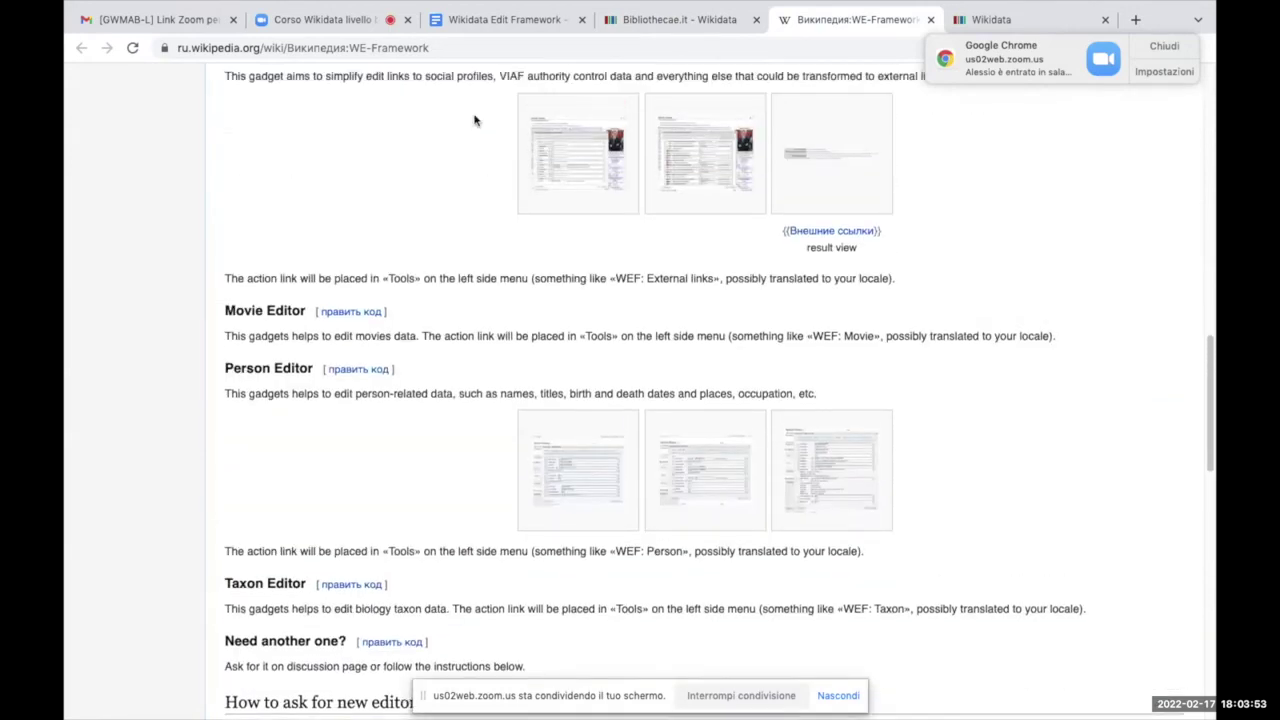
click(381, 45)
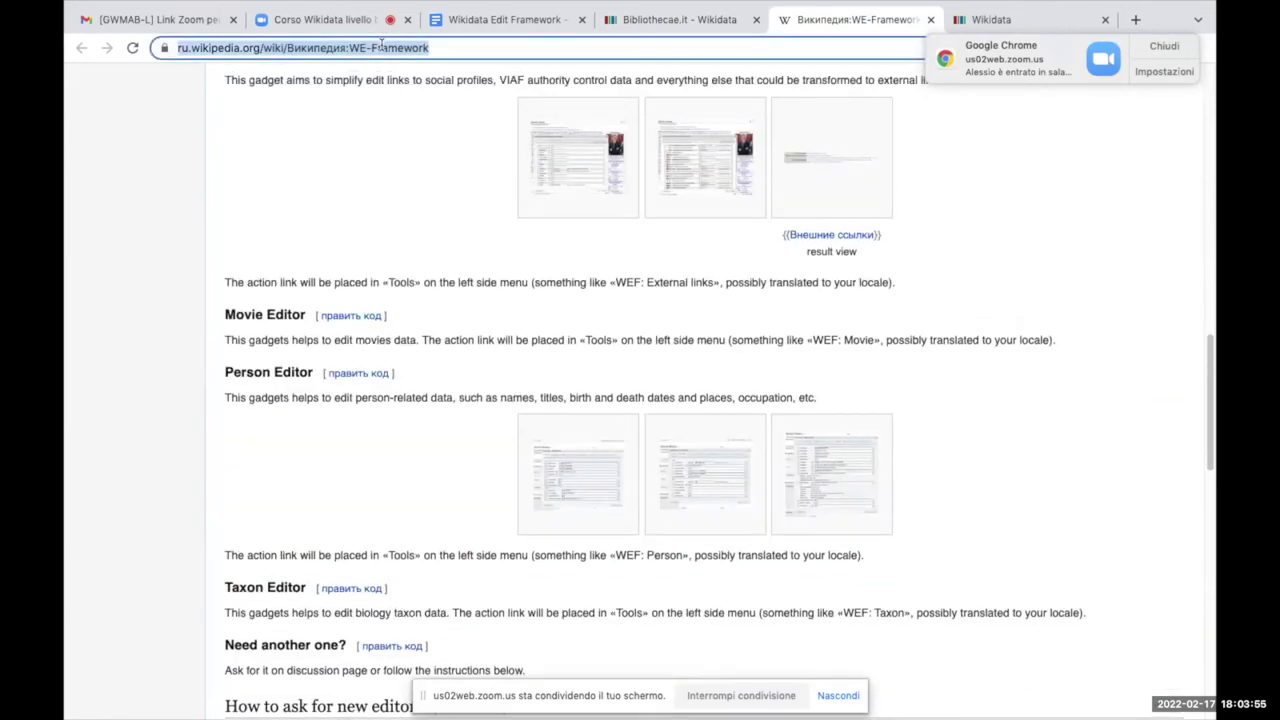
- Switch to the Zoom meeting and stop sharing the screen
click(347, 20)
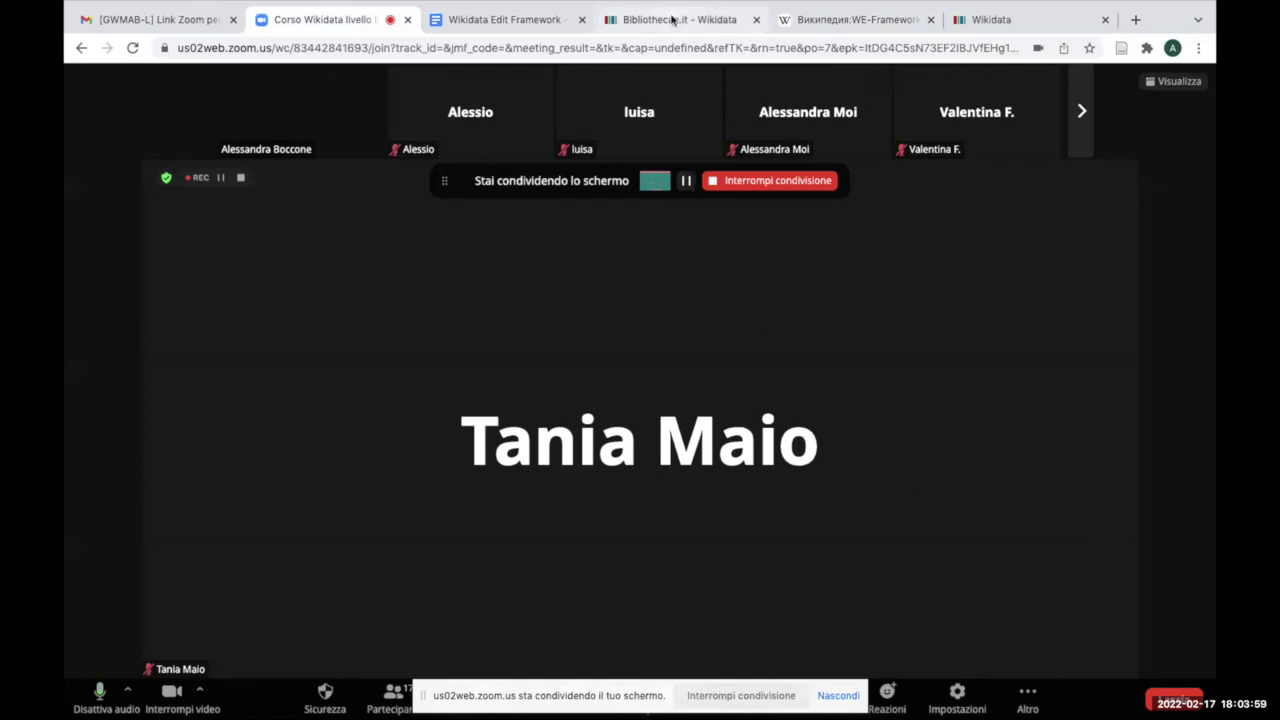
click(750, 696)
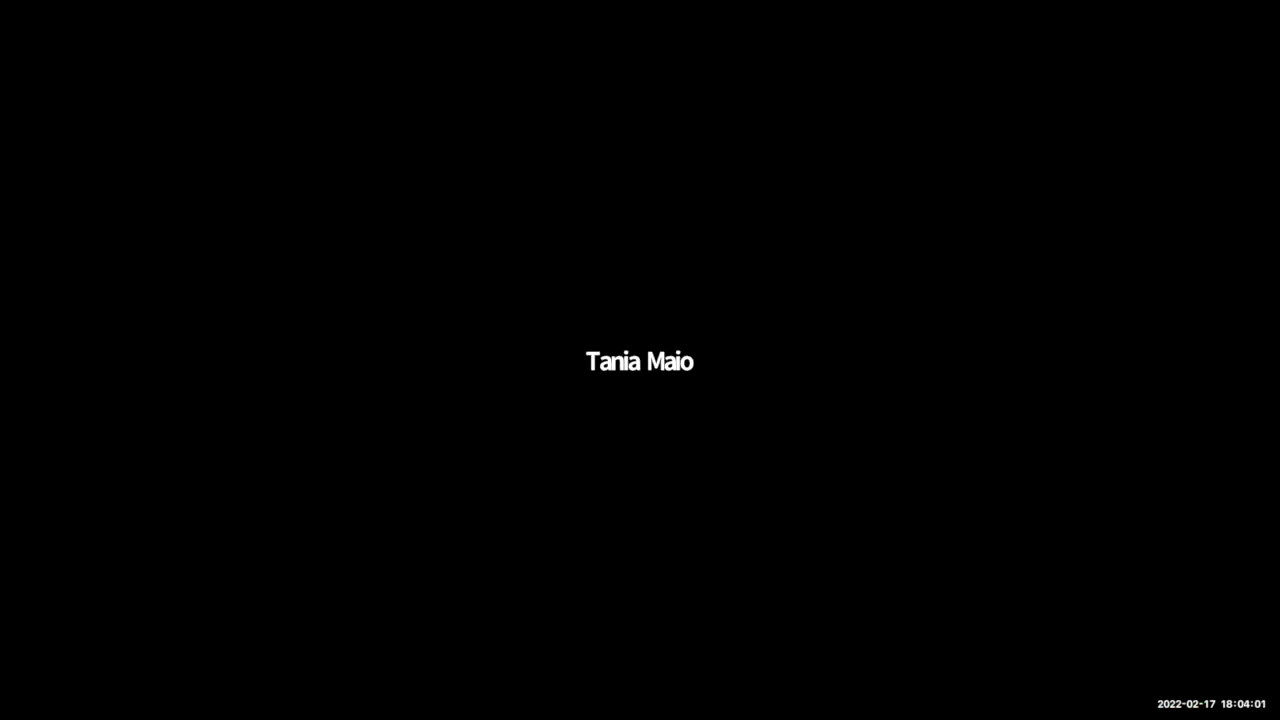